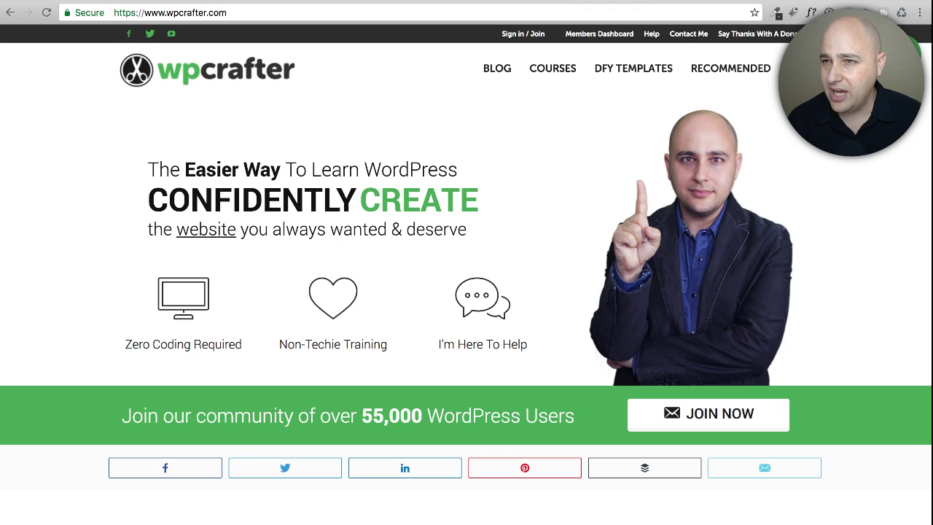
Step: Switch to the DigitalOcean homepage and examine its hero section with the heading and sign-up form fields
{"action": "left_click", "coordinate": [759, 3]}
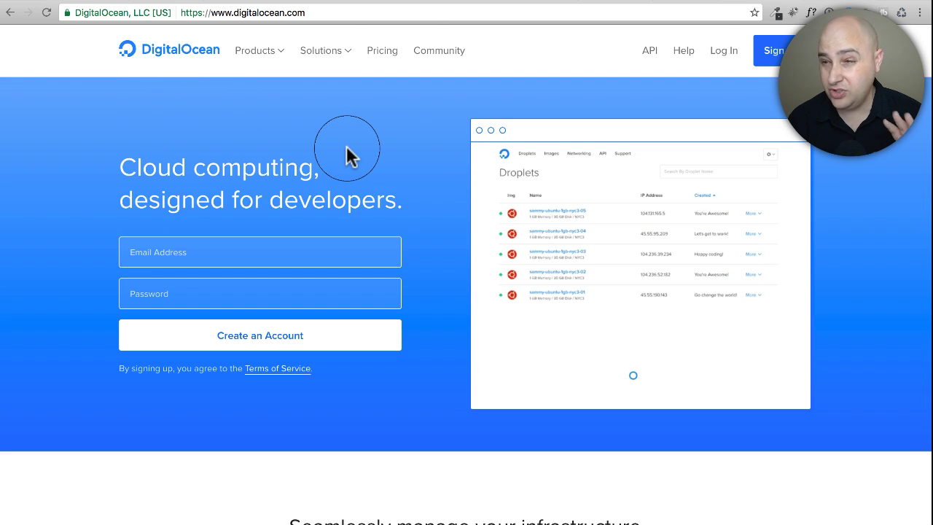
{"action": "scroll", "coordinate": [348, 156], "scroll_direction": "down", "scroll_amount": 1}
{"action": "scroll", "coordinate": [350, 150], "scroll_direction": "up", "scroll_amount": 1}
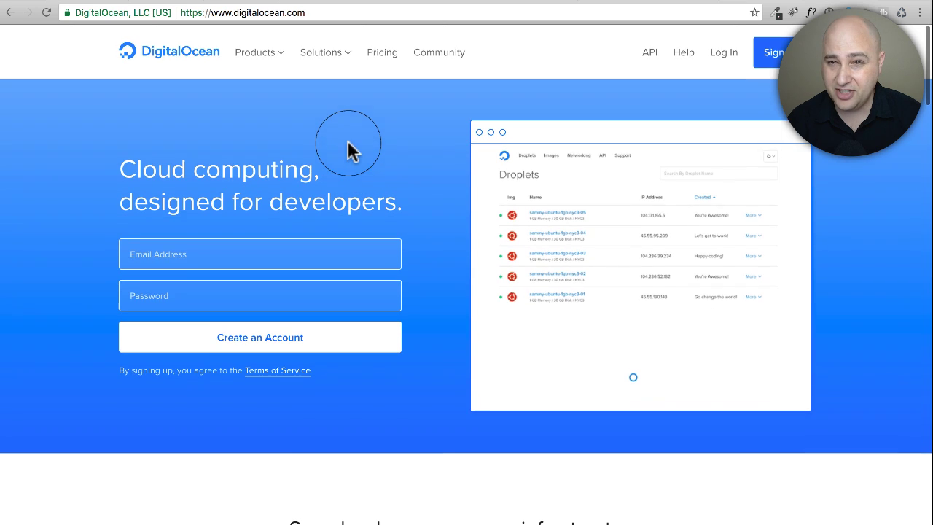
{"action": "left_click", "coordinate": [208, 297]}
{"action": "left_click", "coordinate": [221, 253]}
{"action": "left_click", "coordinate": [213, 301]}
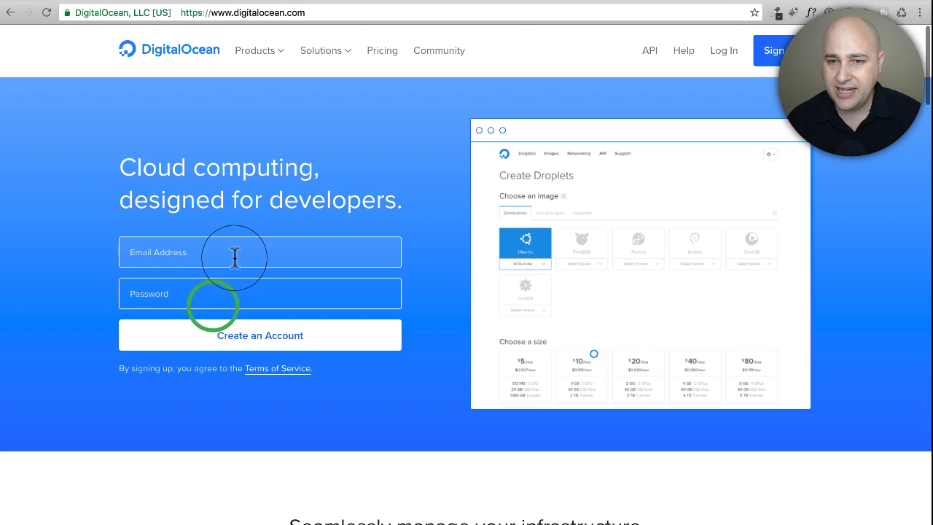
{"action": "left_click", "coordinate": [236, 254]}
Step: Review the rest of the DigitalOcean homepage, including the feature blocks, pricing table and customer logos
{"action": "scroll", "coordinate": [452, 264], "scroll_direction": "down", "scroll_amount": 4}
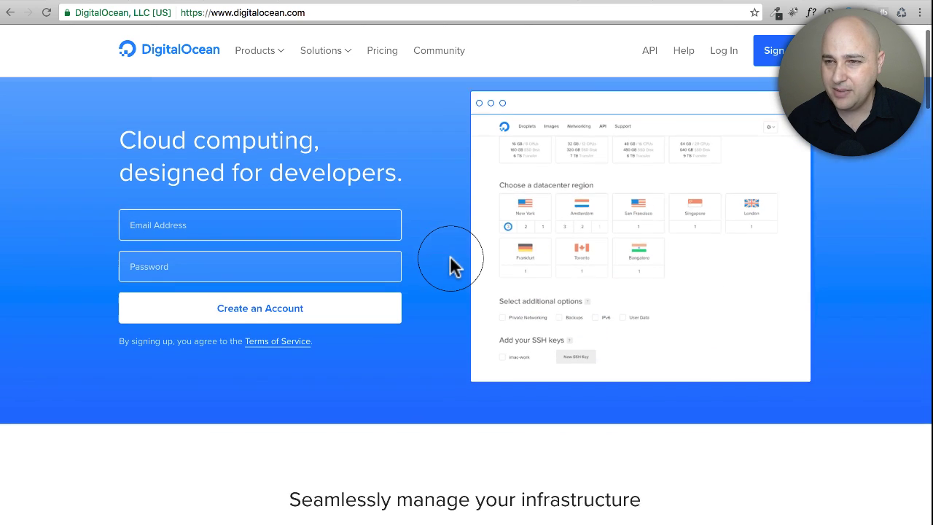
{"action": "scroll", "coordinate": [452, 265], "scroll_direction": "down", "scroll_amount": 2}
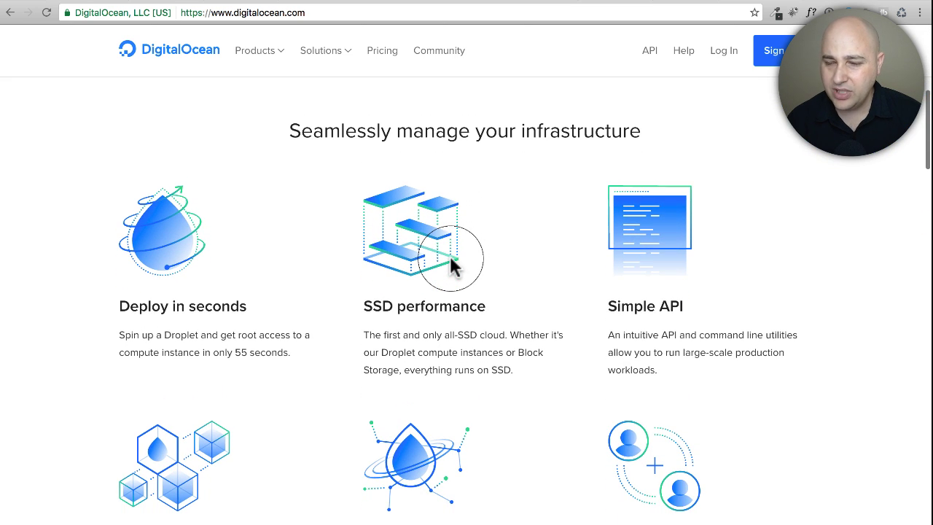
{"action": "scroll", "coordinate": [450, 266], "scroll_direction": "down", "scroll_amount": 1}
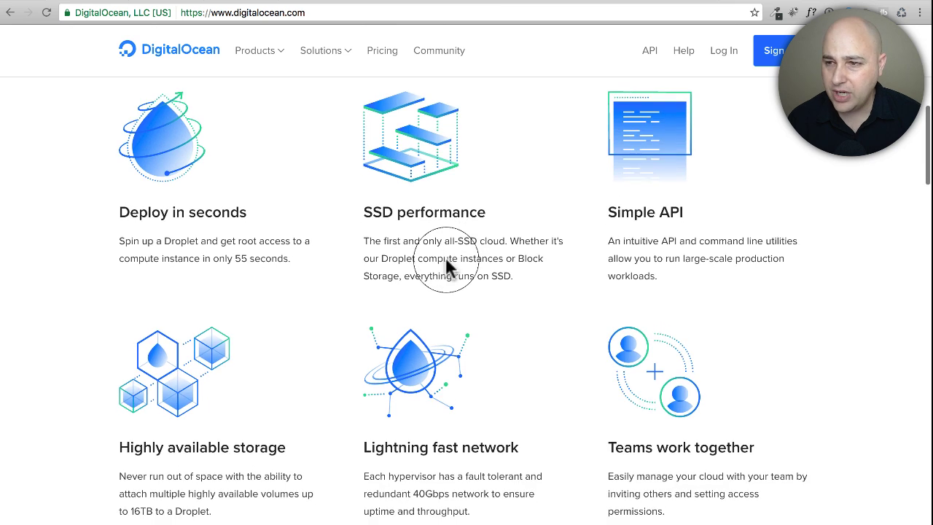
{"action": "scroll", "coordinate": [446, 266], "scroll_direction": "down", "scroll_amount": 7}
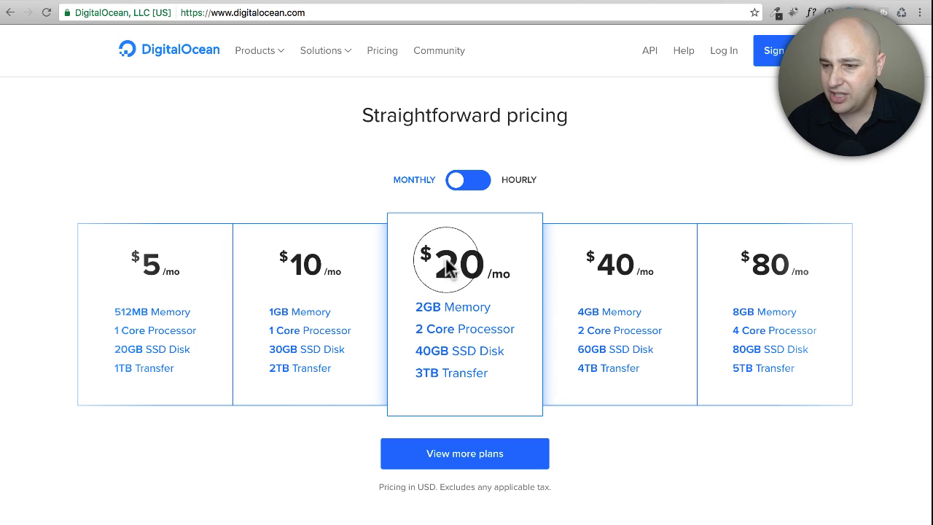
{"action": "scroll", "coordinate": [446, 269], "scroll_direction": "down", "scroll_amount": 11}
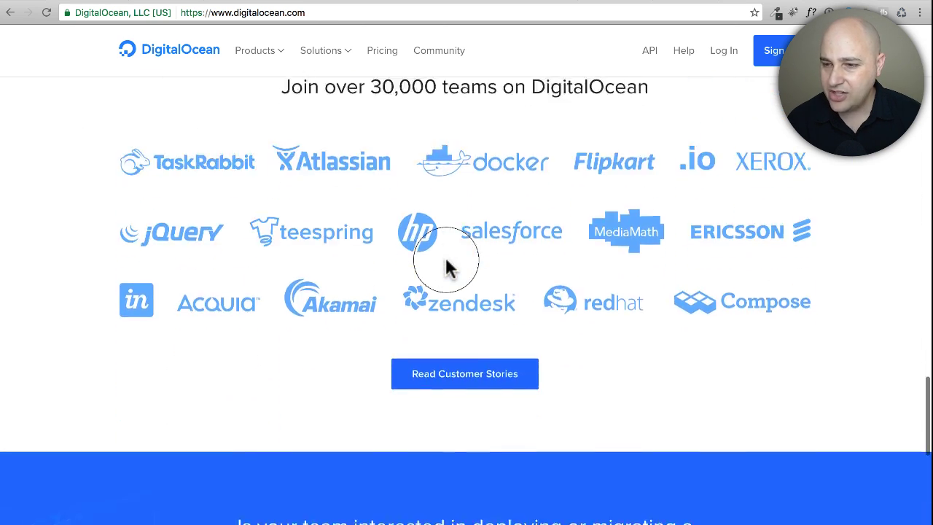
{"action": "scroll", "coordinate": [447, 266], "scroll_direction": "down", "scroll_amount": 5}
{"action": "scroll", "coordinate": [447, 266], "scroll_direction": "up", "scroll_amount": 20}
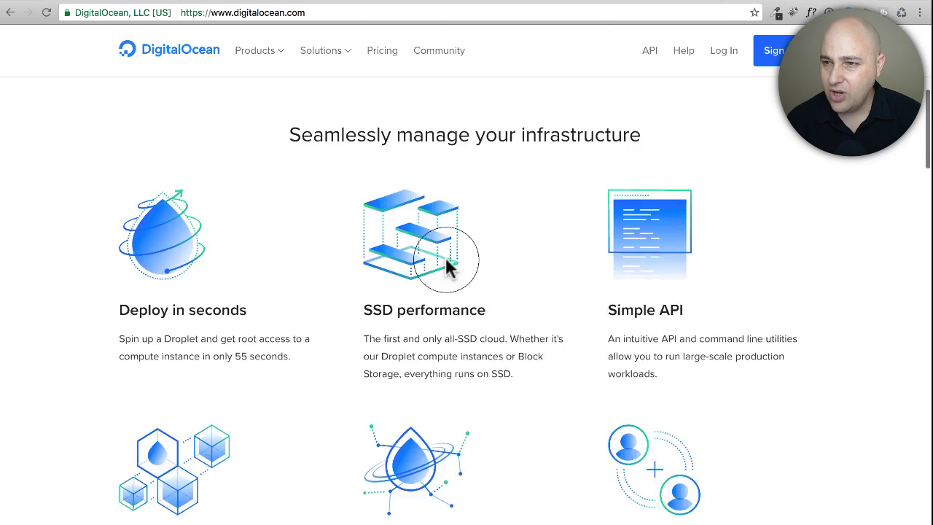
{"action": "scroll", "coordinate": [448, 263], "scroll_direction": "up", "scroll_amount": 6}
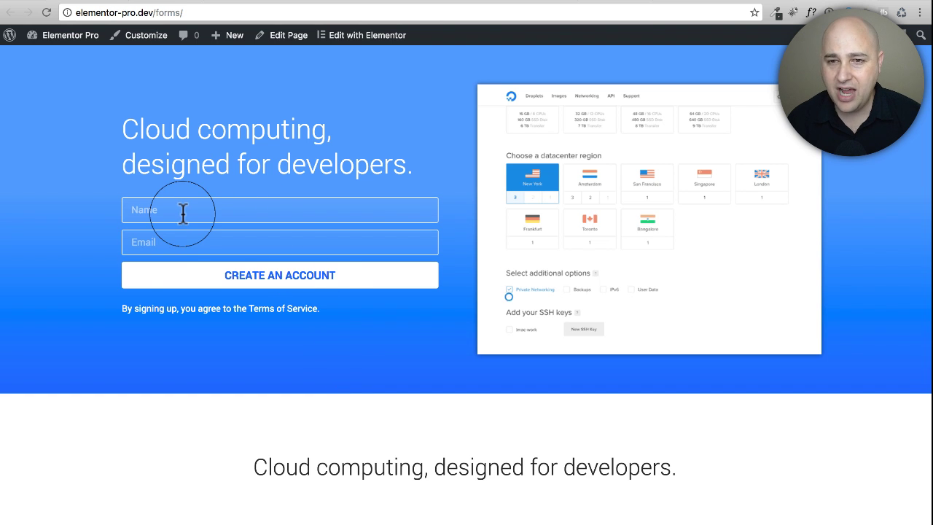
Step: Examine the recreated landing page at elementor-pro.dev/forms, from the sign-up hero down to the team call to action
{"action": "scroll", "coordinate": [188, 270], "scroll_direction": "down", "scroll_amount": 6}
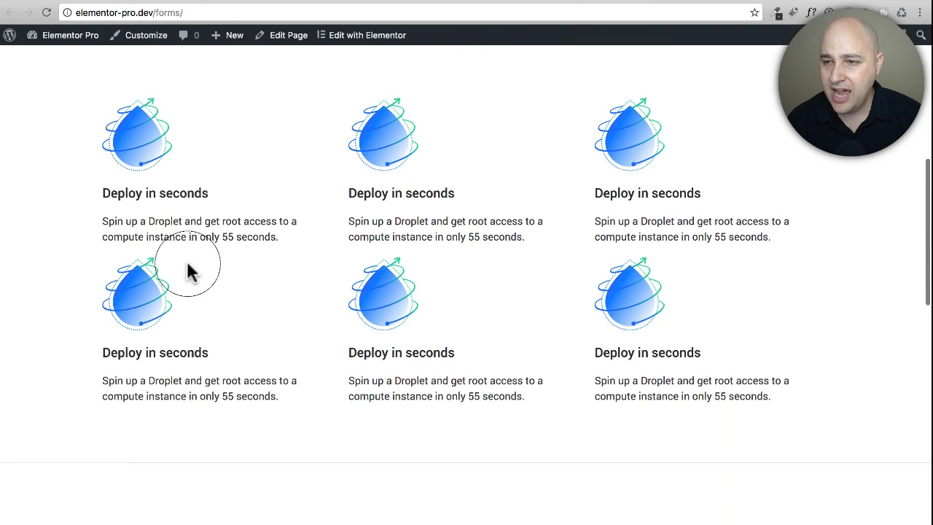
{"action": "scroll", "coordinate": [188, 272], "scroll_direction": "down", "scroll_amount": 1}
{"action": "scroll", "coordinate": [188, 270], "scroll_direction": "down", "scroll_amount": 5}
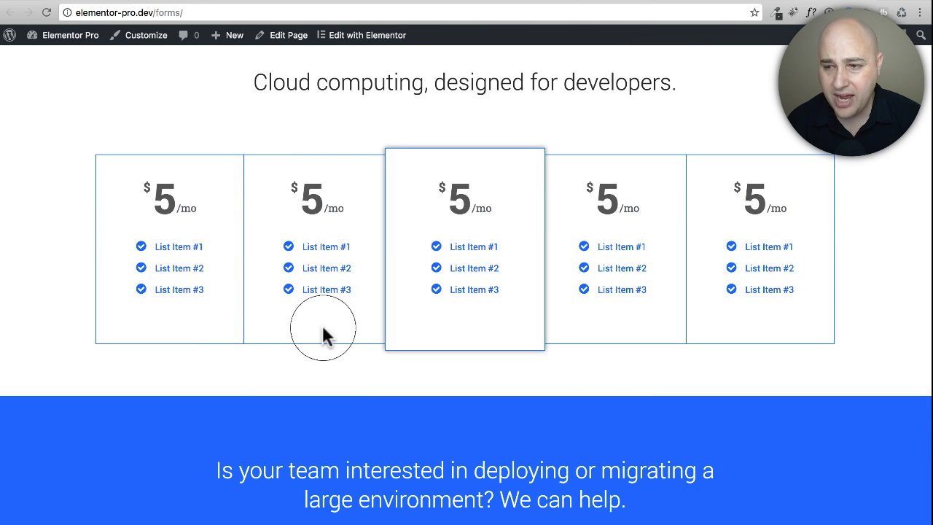
{"action": "scroll", "coordinate": [323, 329], "scroll_direction": "down", "scroll_amount": 3}
{"action": "scroll", "coordinate": [325, 328], "scroll_direction": "up", "scroll_amount": 5}
{"action": "scroll", "coordinate": [324, 332], "scroll_direction": "up", "scroll_amount": 3}
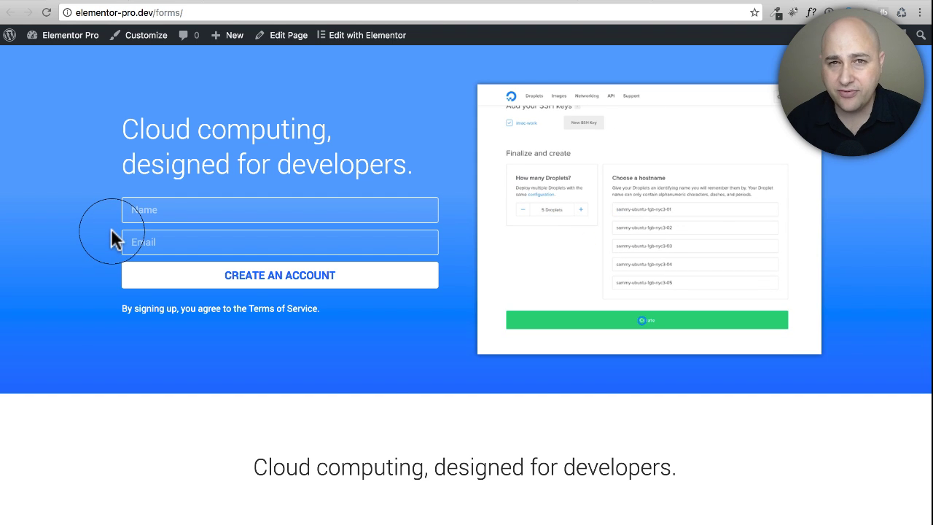
{"action": "scroll", "coordinate": [111, 230], "scroll_direction": "down", "scroll_amount": 10}
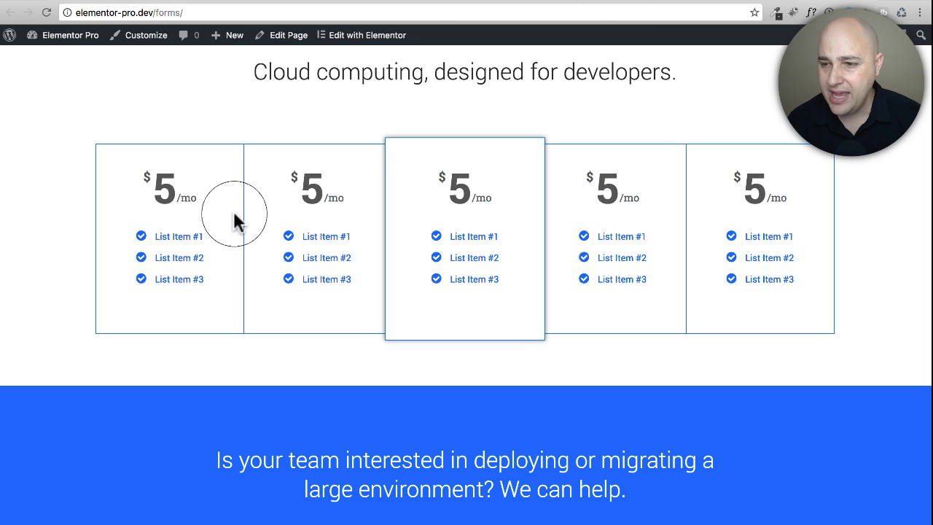
{"action": "scroll", "coordinate": [234, 218], "scroll_direction": "up", "scroll_amount": 10}
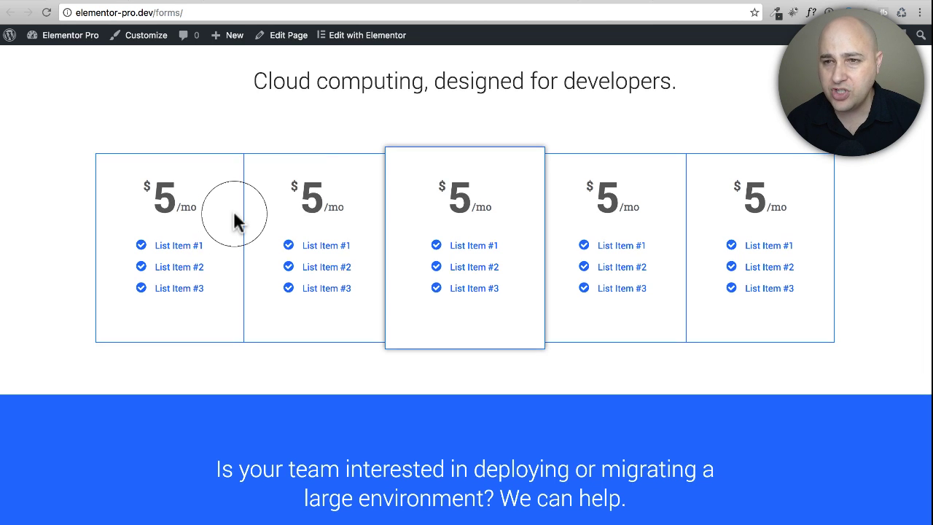
{"action": "scroll", "coordinate": [234, 218], "scroll_direction": "up", "scroll_amount": 2}
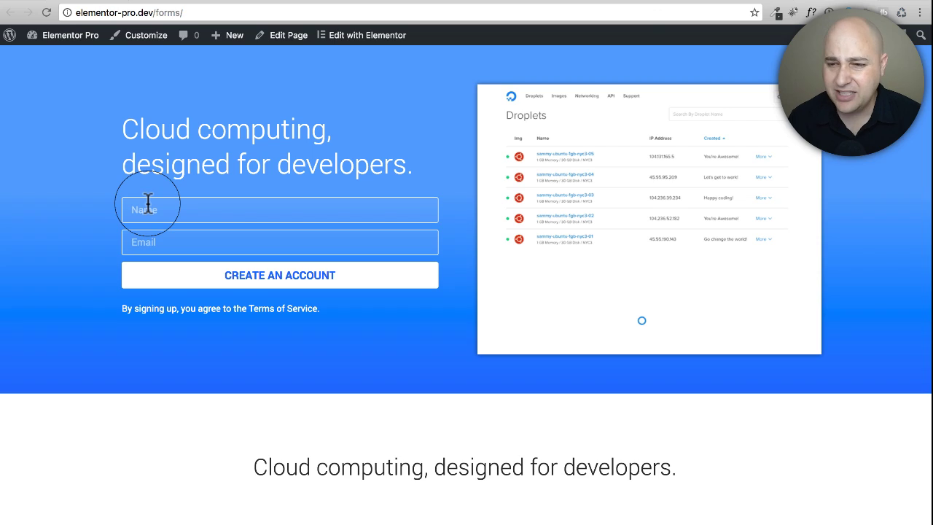
{"action": "scroll", "coordinate": [171, 262], "scroll_direction": "down", "scroll_amount": 10}
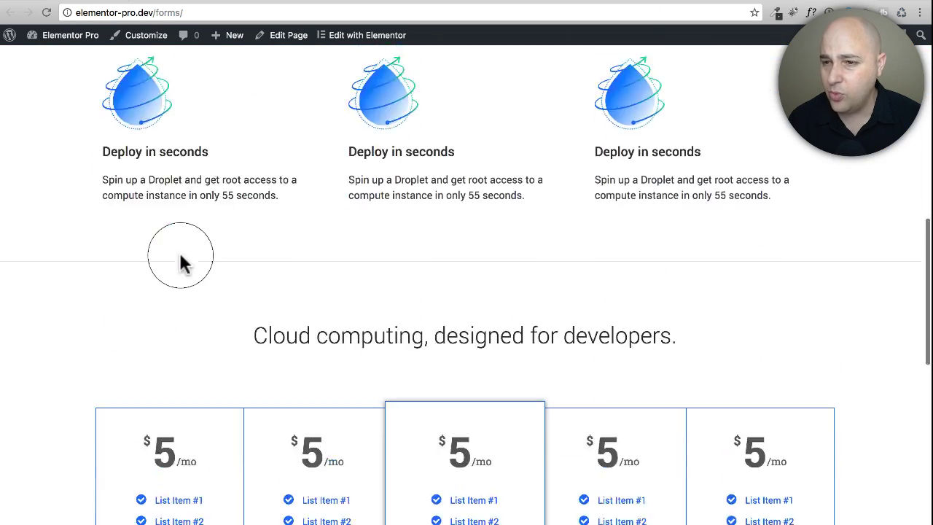
{"action": "scroll", "coordinate": [182, 263], "scroll_direction": "up", "scroll_amount": 10}
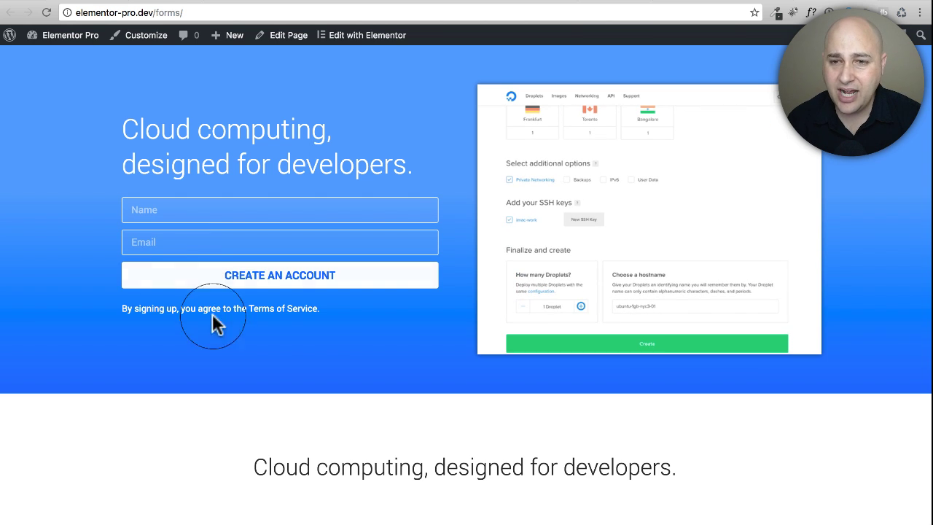
Step: Go through the recreated page's form, six feature boxes and five-column pricing table section by section
{"action": "scroll", "coordinate": [321, 333], "scroll_direction": "down", "scroll_amount": 3}
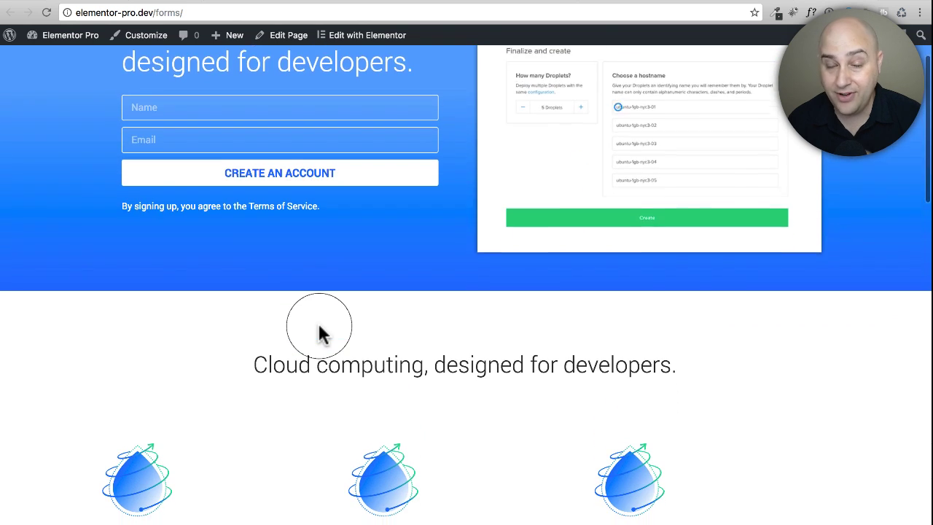
{"action": "scroll", "coordinate": [320, 334], "scroll_direction": "down", "scroll_amount": 5}
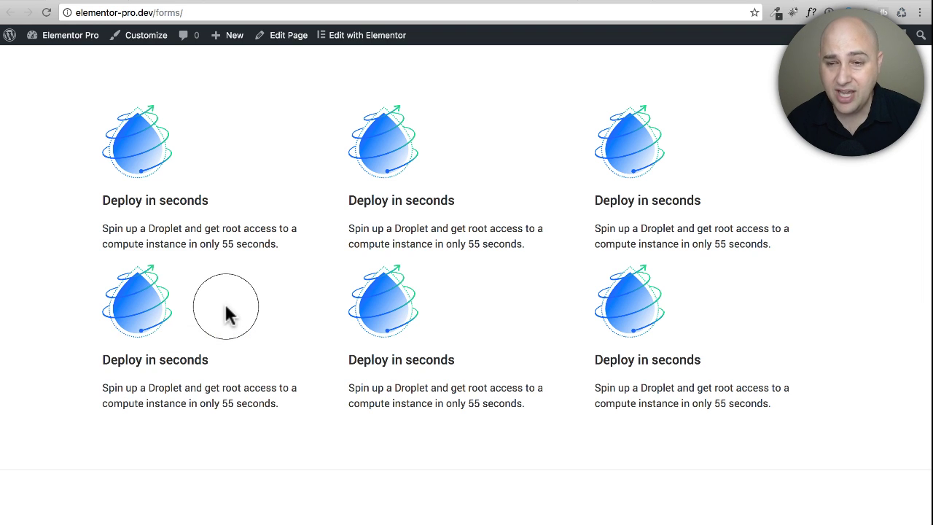
{"action": "scroll", "coordinate": [226, 312], "scroll_direction": "down", "scroll_amount": 5}
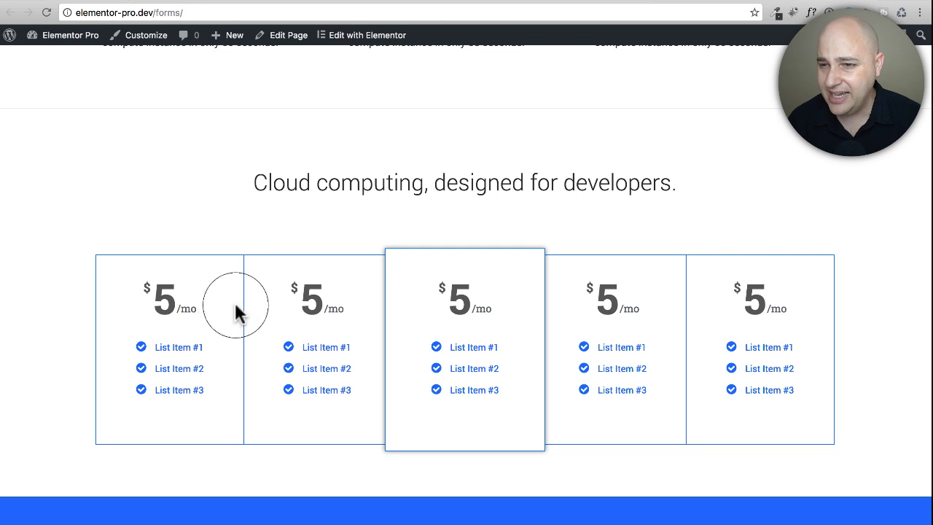
{"action": "scroll", "coordinate": [241, 312], "scroll_direction": "down", "scroll_amount": 3}
{"action": "scroll", "coordinate": [246, 312], "scroll_direction": "up", "scroll_amount": 8}
{"action": "scroll", "coordinate": [245, 306], "scroll_direction": "up", "scroll_amount": 5}
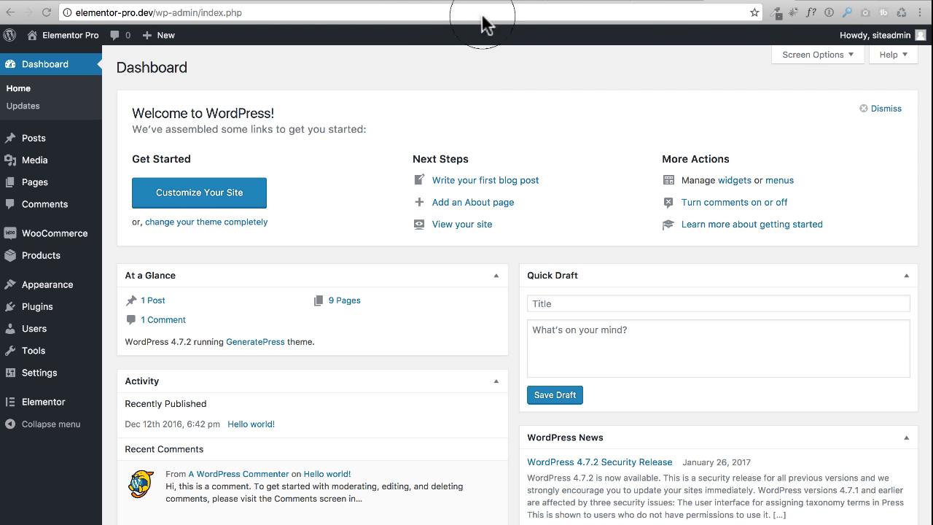
Step: Switch to the InMotion Hosting wpcrafter-promo page and review its offer and the Launch, Power and Pro plans
{"action": "left_click", "coordinate": [499, 2]}
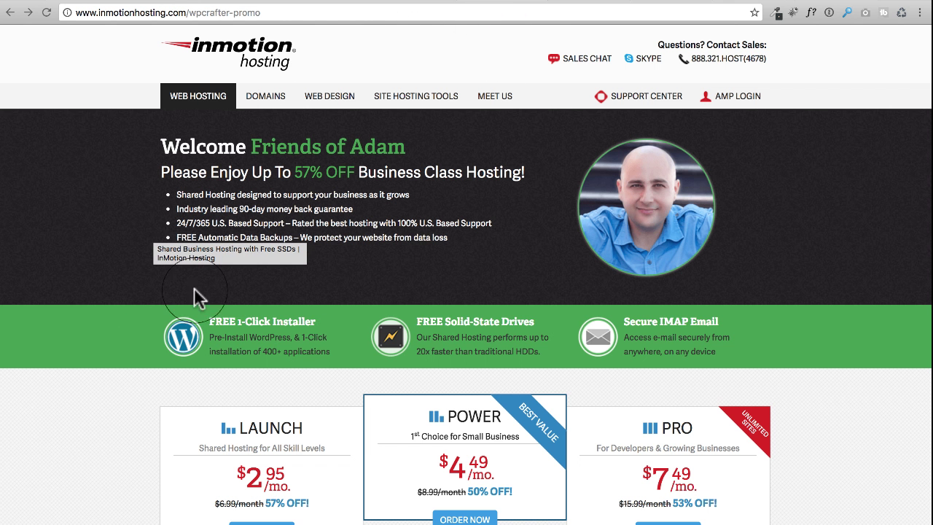
{"action": "left_click", "coordinate": [72, 227]}
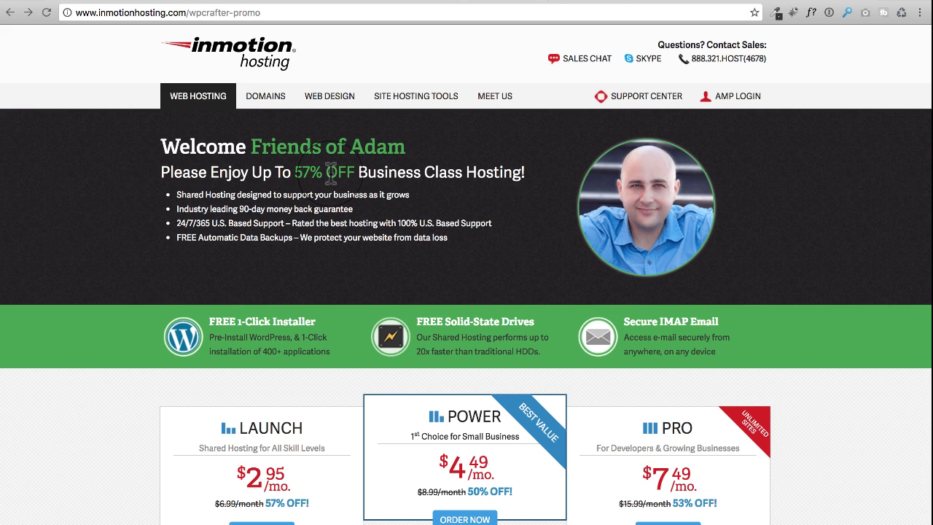
{"action": "scroll", "coordinate": [339, 174], "scroll_direction": "down", "scroll_amount": 1}
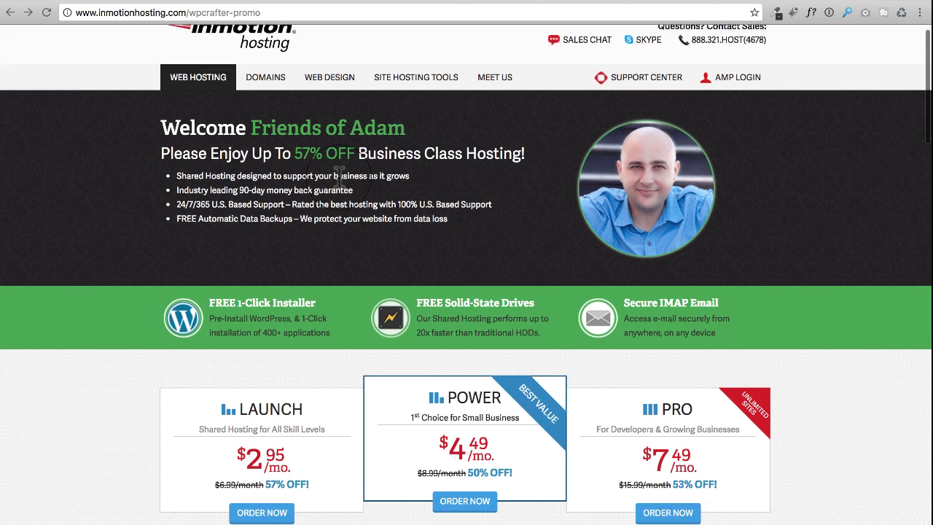
{"action": "scroll", "coordinate": [339, 173], "scroll_direction": "down", "scroll_amount": 3}
{"action": "scroll", "coordinate": [338, 175], "scroll_direction": "up", "scroll_amount": 3}
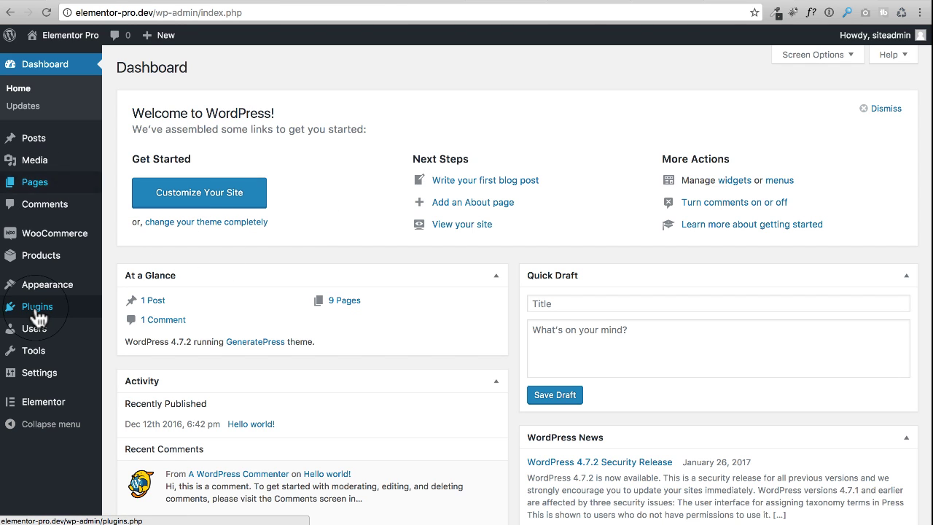
Step: Inspect the colours across the DigitalOcean homepage with the page colour picker and sample the hero section's blue background
{"action": "mouse_move", "coordinate": [38, 315]}
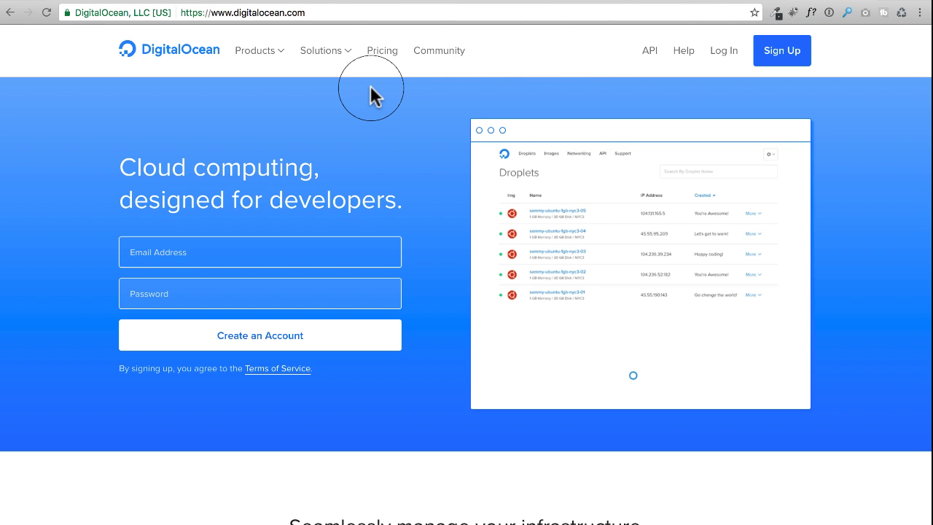
{"action": "left_click", "coordinate": [776, 13]}
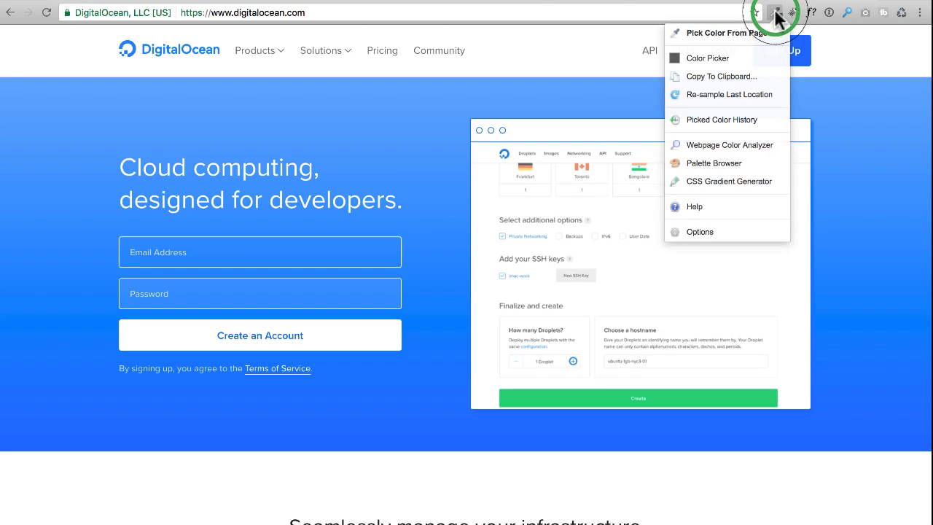
{"action": "left_click", "coordinate": [727, 33]}
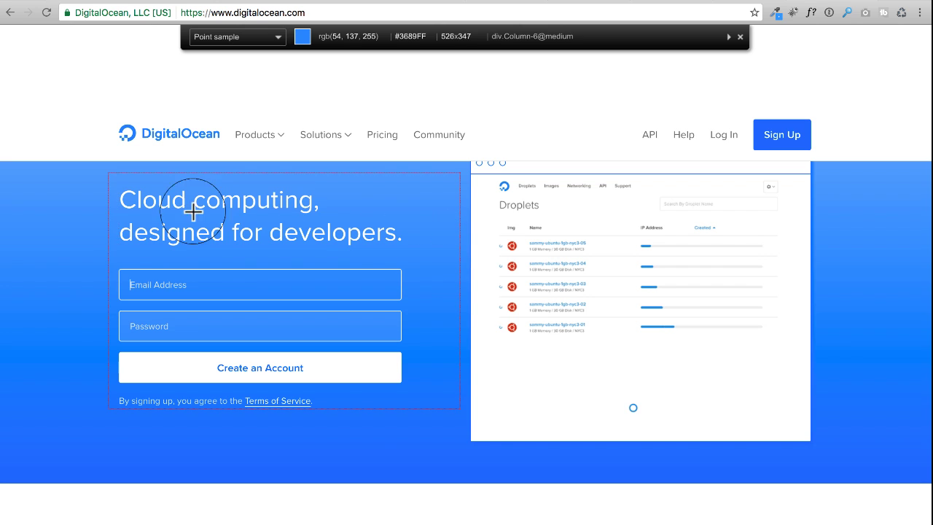
{"action": "scroll", "coordinate": [309, 253], "scroll_direction": "down", "scroll_amount": 1}
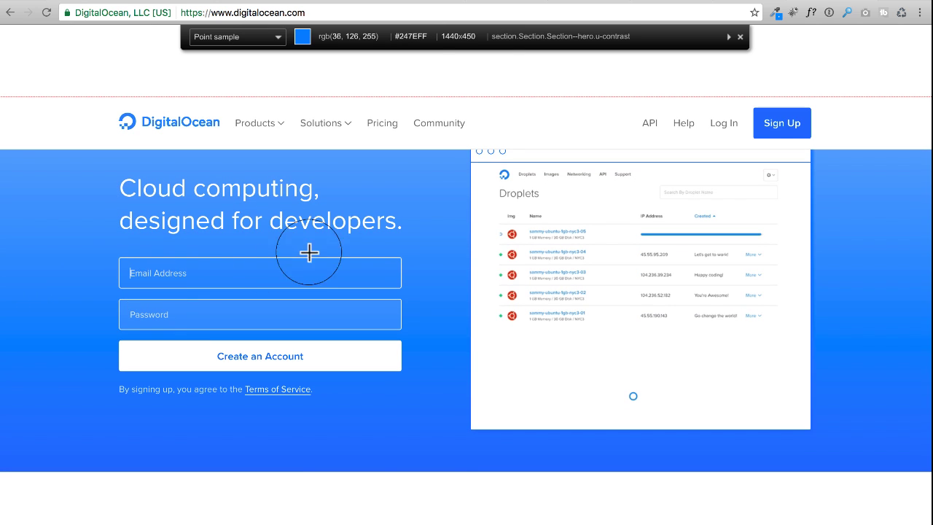
{"action": "scroll", "coordinate": [364, 248], "scroll_direction": "down", "scroll_amount": 5}
{"action": "scroll", "coordinate": [408, 336], "scroll_direction": "down", "scroll_amount": 2}
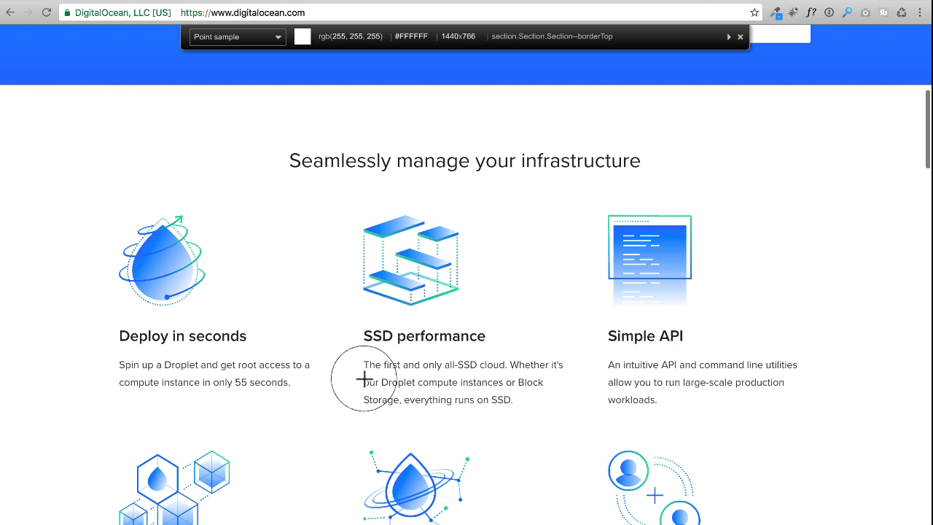
{"action": "scroll", "coordinate": [442, 268], "scroll_direction": "down", "scroll_amount": 5}
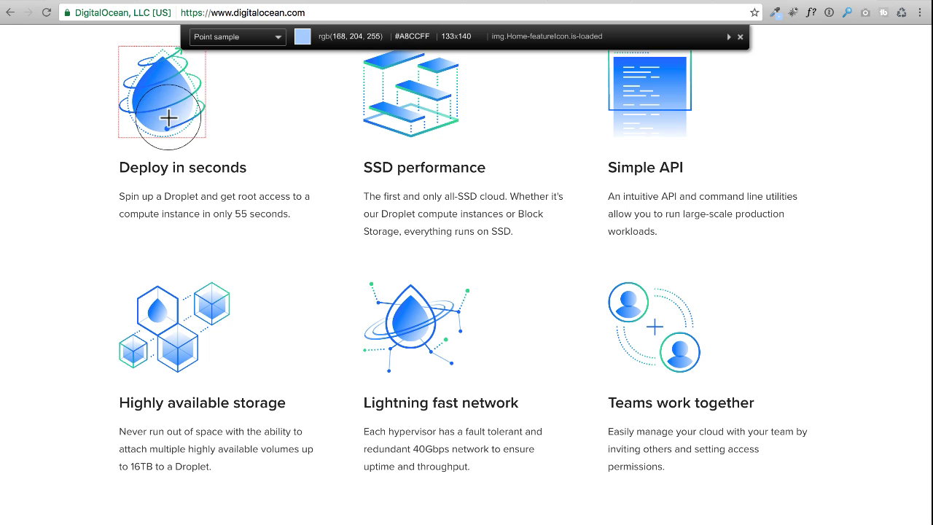
{"action": "scroll", "coordinate": [283, 253], "scroll_direction": "up", "scroll_amount": 10}
{"action": "scroll", "coordinate": [283, 254], "scroll_direction": "up", "scroll_amount": 5}
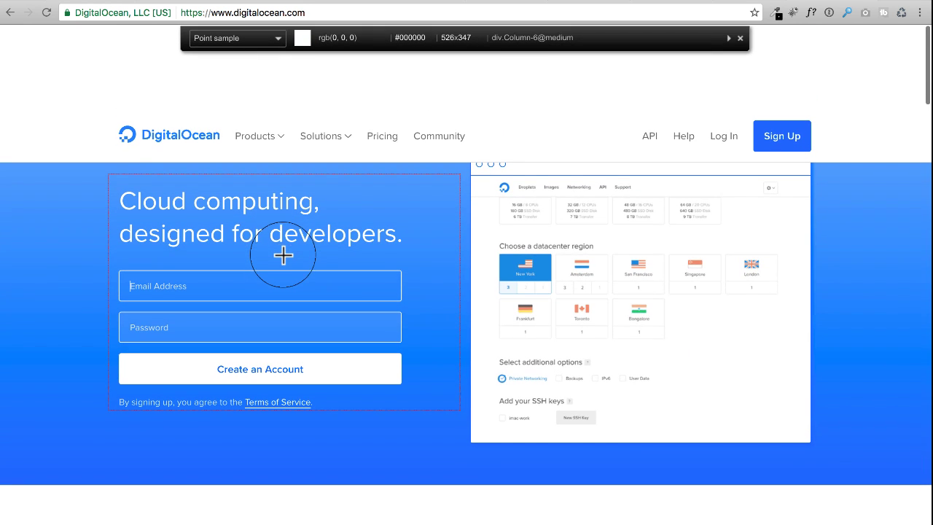
{"action": "left_click", "coordinate": [54, 221]}
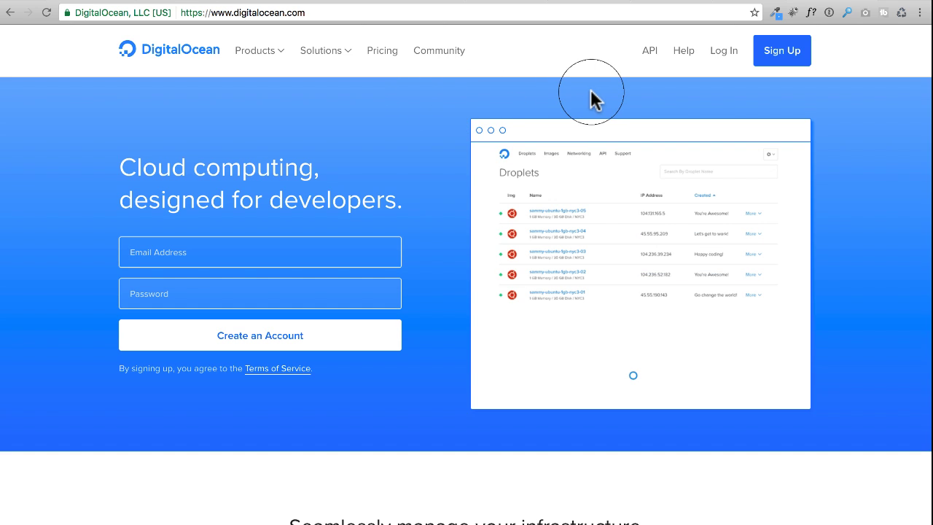
Step: Identify the fonts of the hero headline and the Create an Account button on the DigitalOcean homepage with WhatFont
{"action": "left_click", "coordinate": [812, 12]}
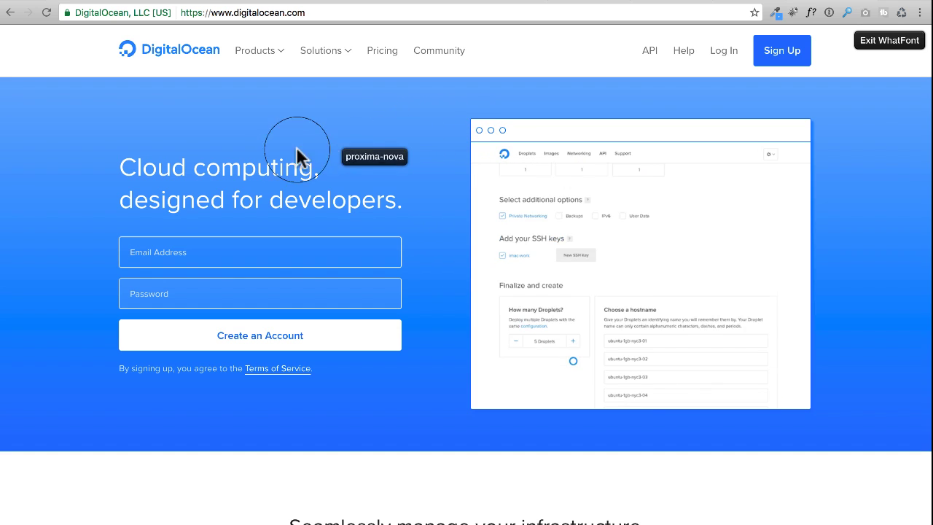
{"action": "left_click", "coordinate": [232, 170]}
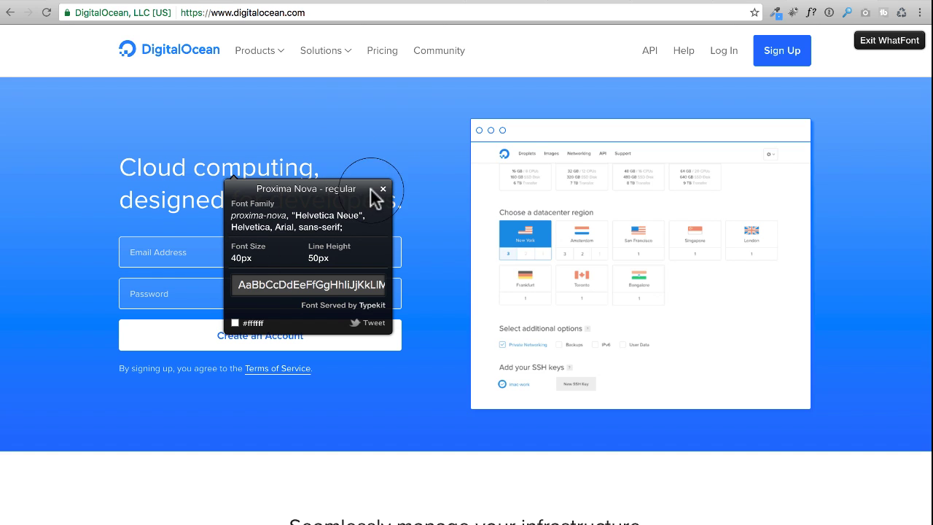
{"action": "scroll", "coordinate": [385, 191], "scroll_direction": "down", "scroll_amount": 3}
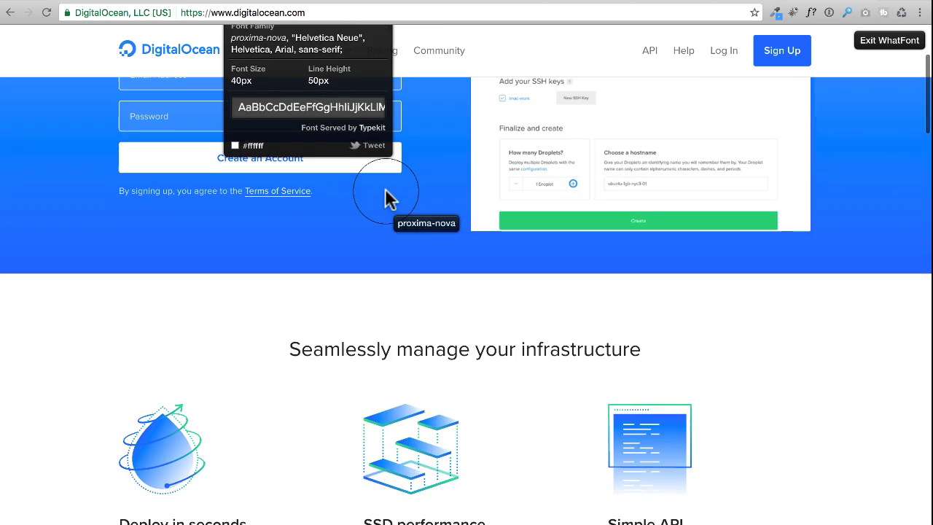
{"action": "scroll", "coordinate": [384, 175], "scroll_direction": "up", "scroll_amount": 2}
{"action": "left_click", "coordinate": [385, 120]}
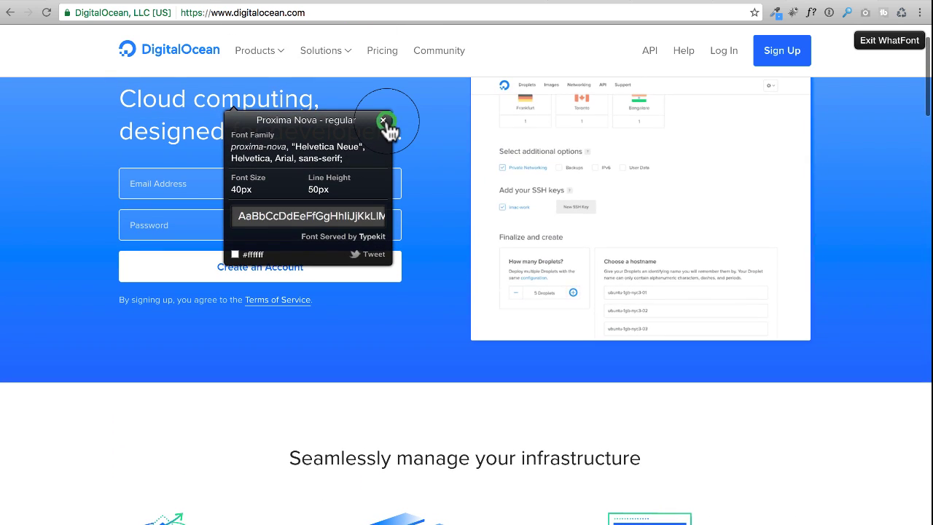
{"action": "left_click", "coordinate": [235, 270]}
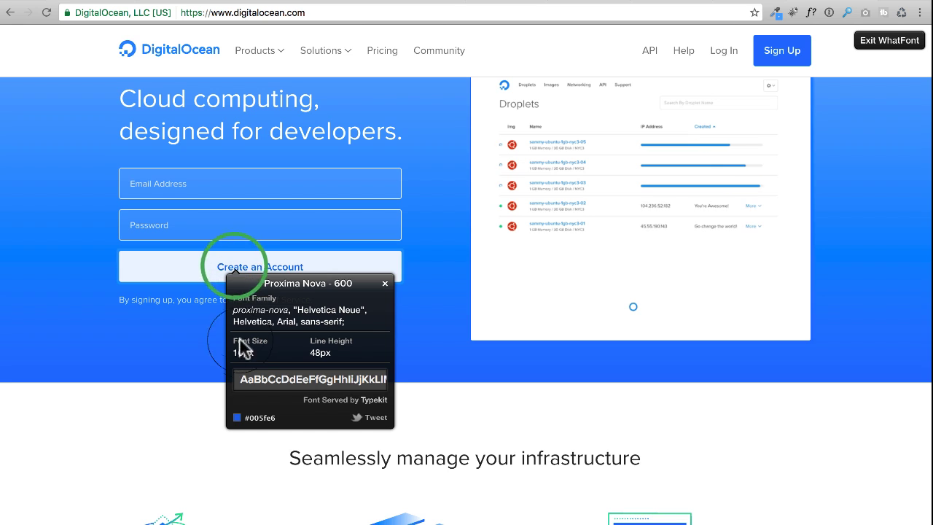
{"action": "left_click", "coordinate": [384, 283]}
Step: Check the fonts in the feature and pricing sections with WhatFont, and exit the font inspector back at the hero
{"action": "scroll", "coordinate": [381, 263], "scroll_direction": "down", "scroll_amount": 5}
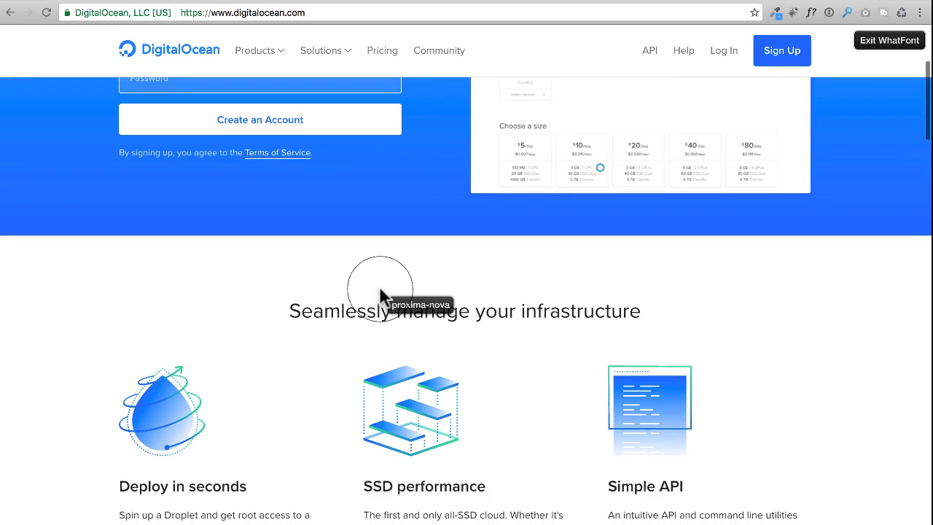
{"action": "scroll", "coordinate": [394, 280], "scroll_direction": "down", "scroll_amount": 2}
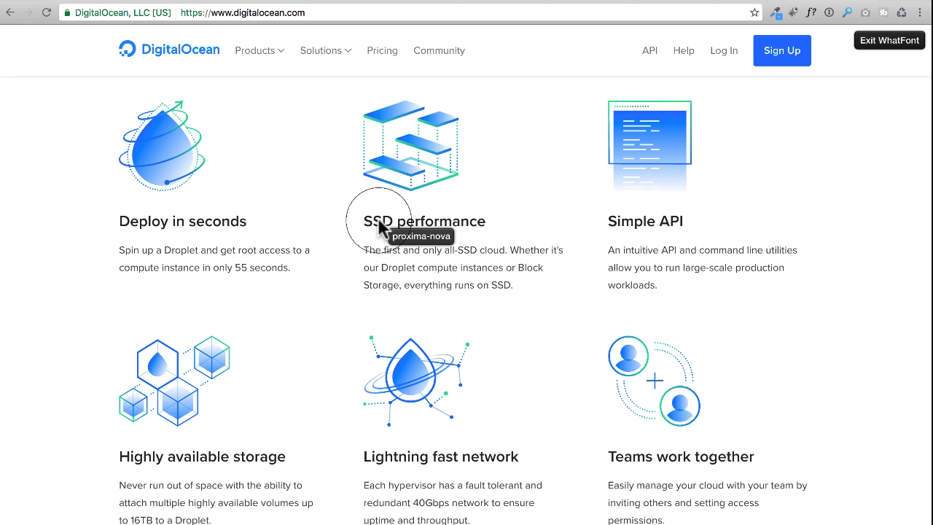
{"action": "scroll", "coordinate": [314, 226], "scroll_direction": "down", "scroll_amount": 5}
{"action": "scroll", "coordinate": [326, 223], "scroll_direction": "down", "scroll_amount": 3}
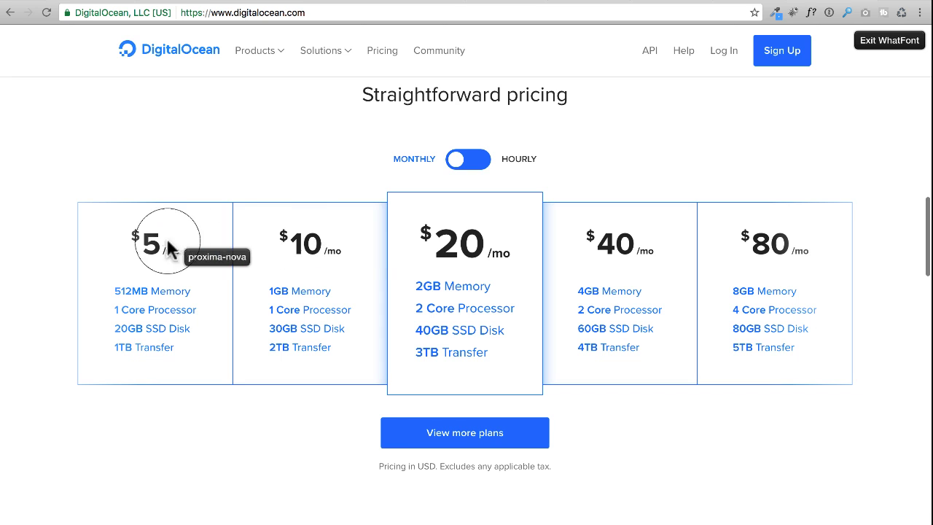
{"action": "scroll", "coordinate": [328, 419], "scroll_direction": "up", "scroll_amount": 10}
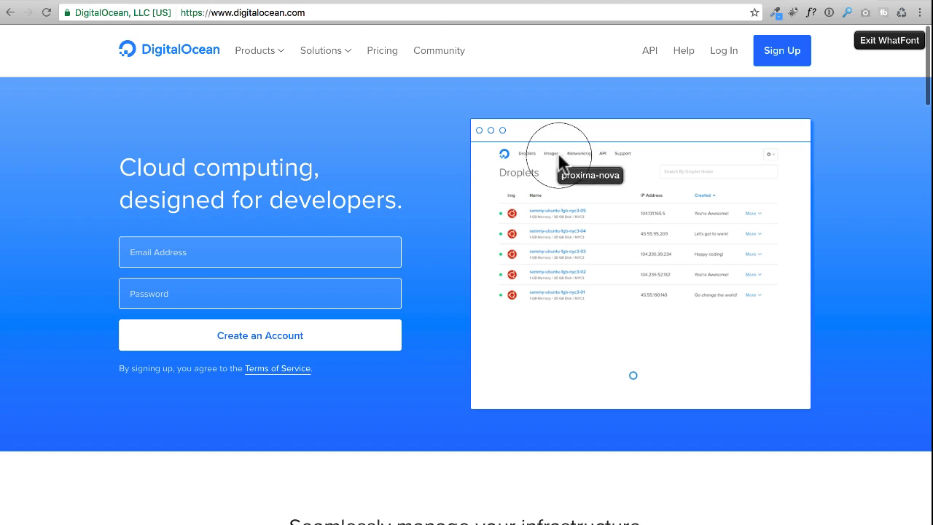
{"action": "left_click", "coordinate": [882, 42]}
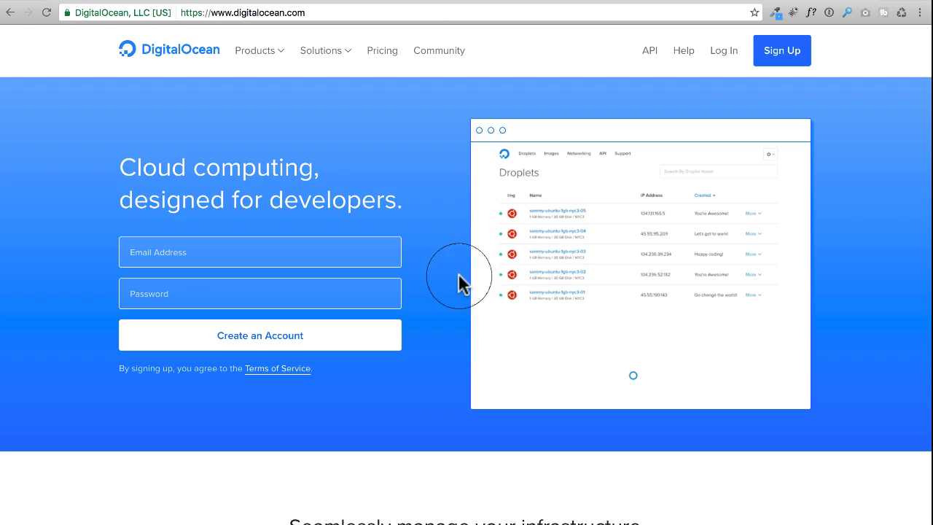
Step: Examine the "Seamlessly manage your infrastructure" section's heading and the layout of its six feature boxes
{"action": "scroll", "coordinate": [442, 267], "scroll_direction": "down", "scroll_amount": 5}
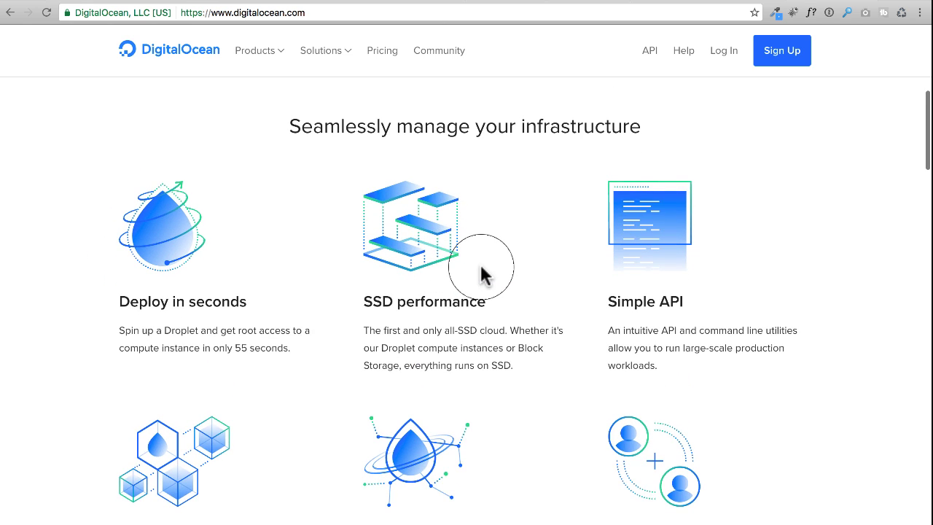
{"action": "scroll", "coordinate": [481, 274], "scroll_direction": "up", "scroll_amount": 1}
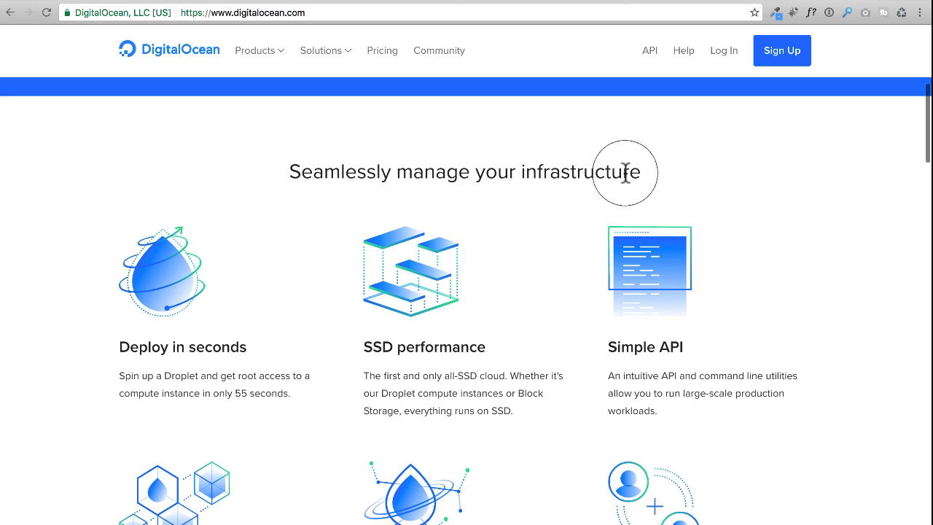
{"action": "scroll", "coordinate": [340, 173], "scroll_direction": "down", "scroll_amount": 2}
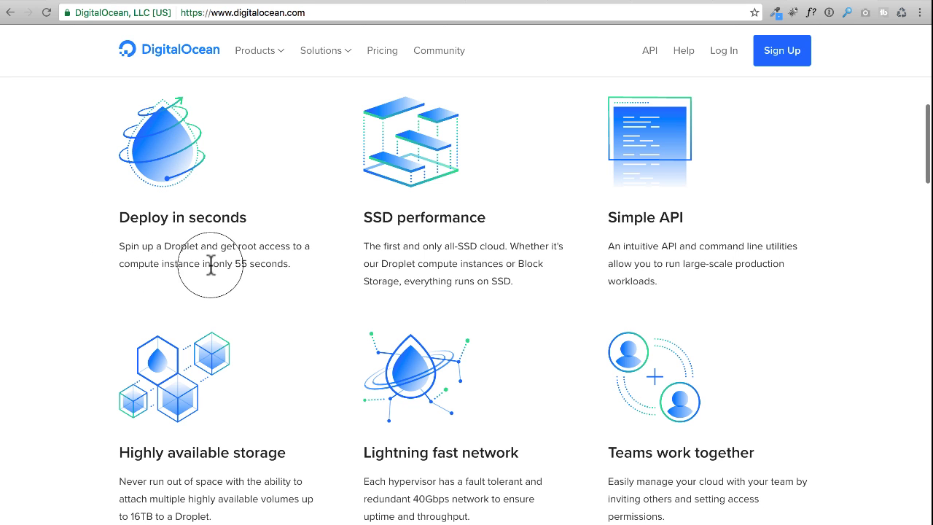
{"action": "scroll", "coordinate": [233, 269], "scroll_direction": "down", "scroll_amount": 3}
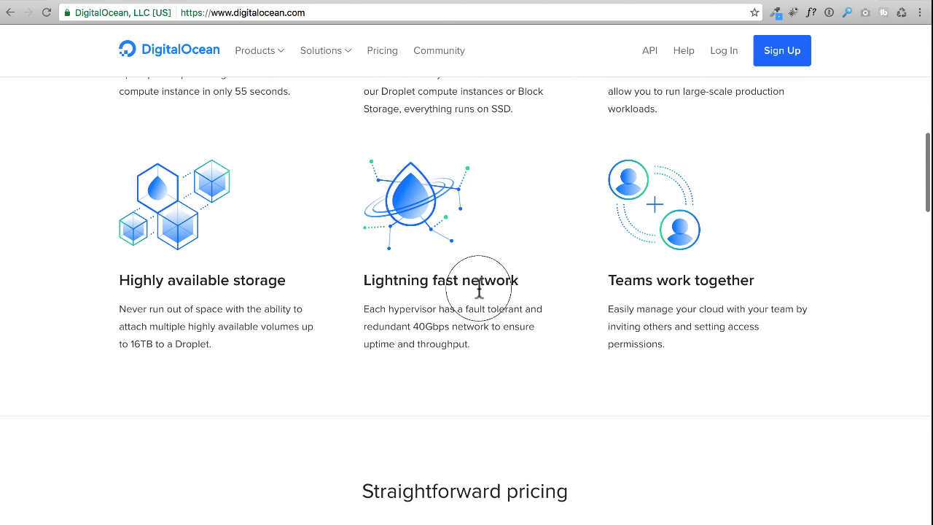
Step: Switch the Straightforward pricing table between hourly and monthly rates, ending on monthly, and examine its five plan columns
{"action": "scroll", "coordinate": [479, 289], "scroll_direction": "down", "scroll_amount": 5}
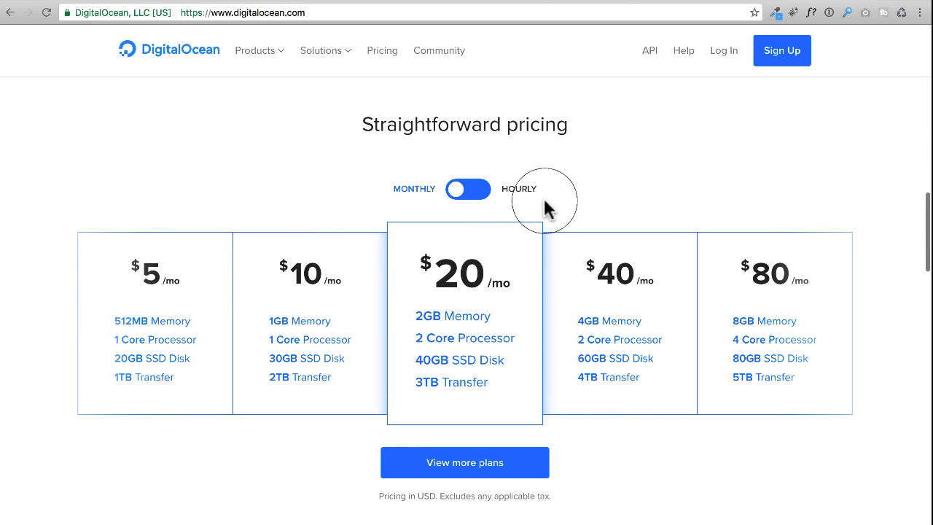
{"action": "left_click", "coordinate": [479, 191]}
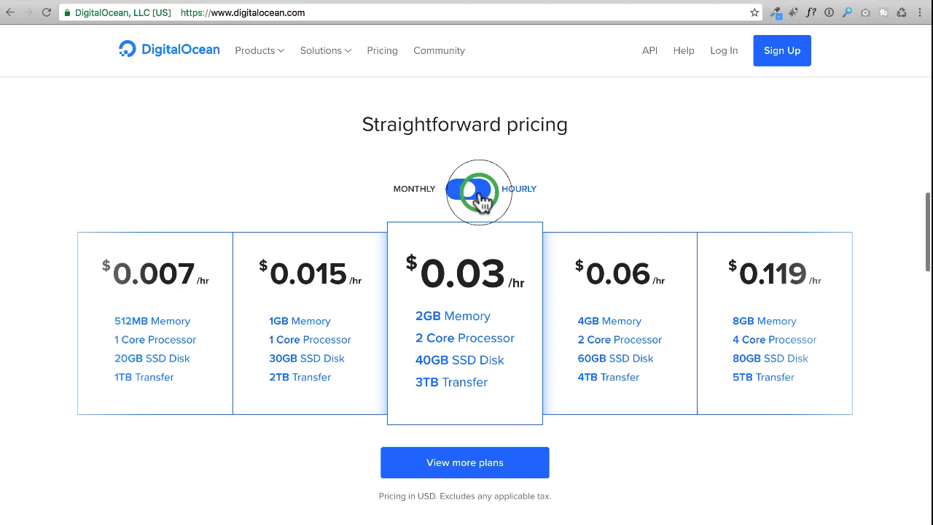
{"action": "left_click", "coordinate": [456, 194]}
{"action": "left_click", "coordinate": [470, 192]}
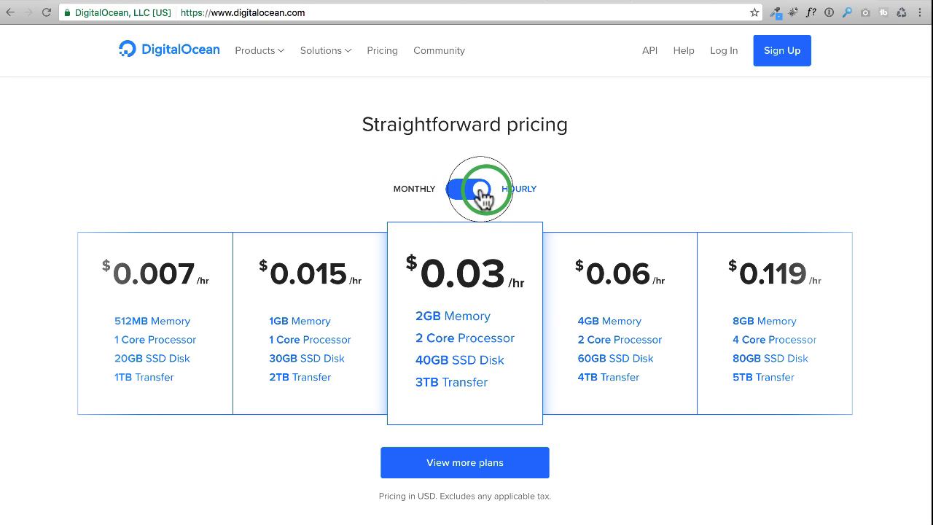
{"action": "left_click", "coordinate": [452, 194]}
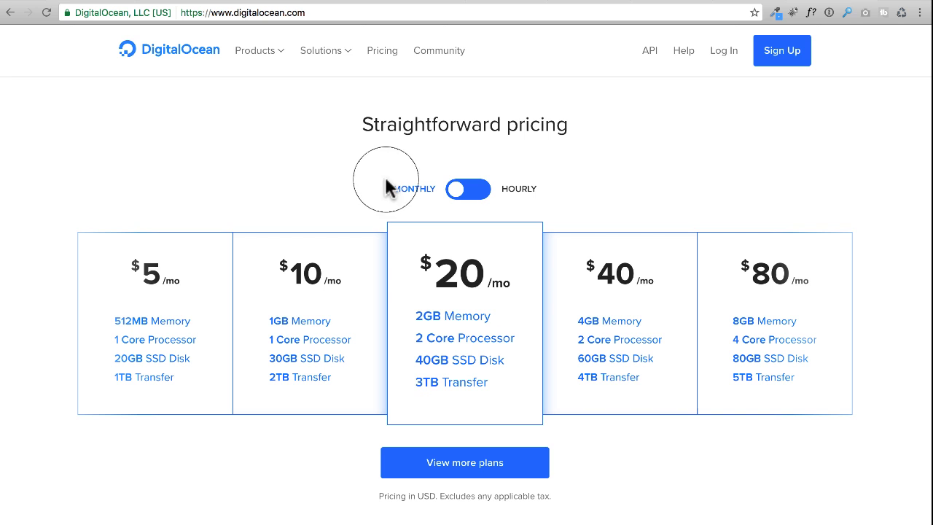
{"action": "scroll", "coordinate": [369, 179], "scroll_direction": "down", "scroll_amount": 1}
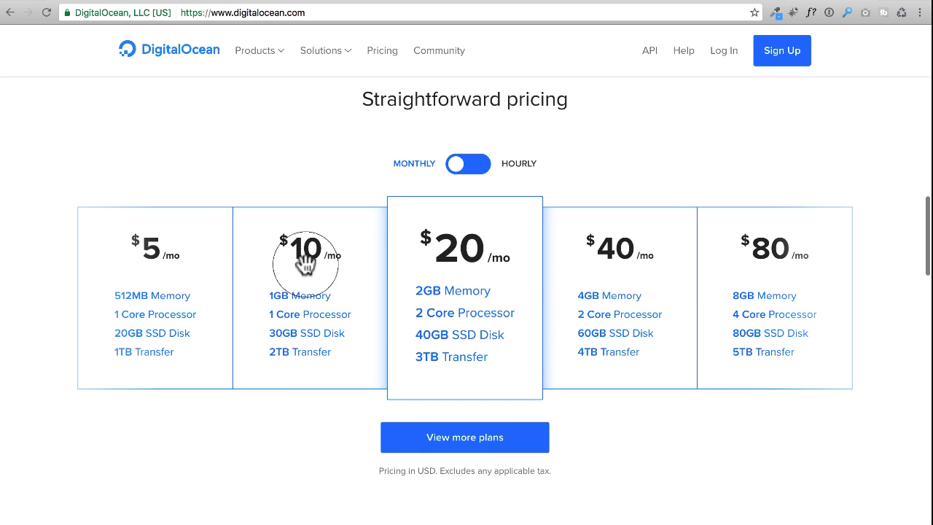
Step: Examine the remaining homepage sections from the customer logos to the Get in Touch banner and footer, returning to the hero
{"action": "scroll", "coordinate": [361, 290], "scroll_direction": "down", "scroll_amount": 5}
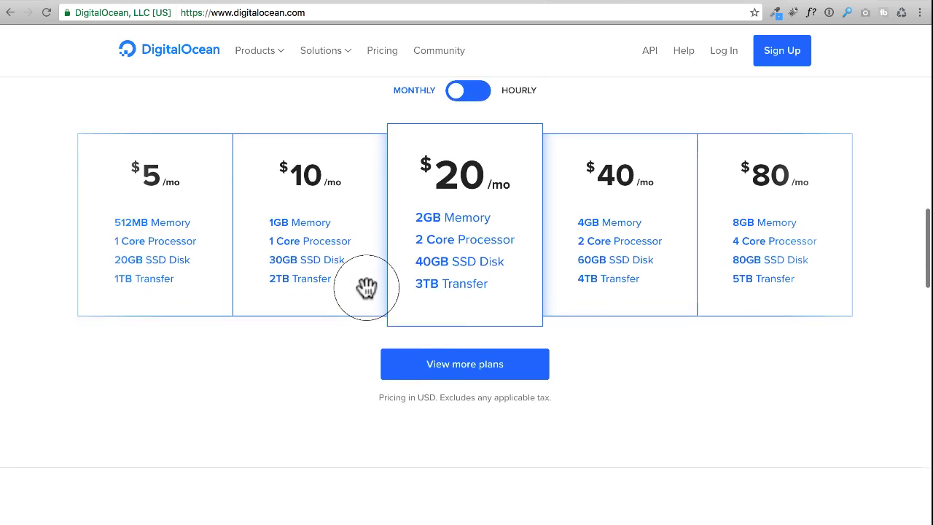
{"action": "scroll", "coordinate": [364, 284], "scroll_direction": "down", "scroll_amount": 20}
{"action": "scroll", "coordinate": [364, 285], "scroll_direction": "up", "scroll_amount": 10}
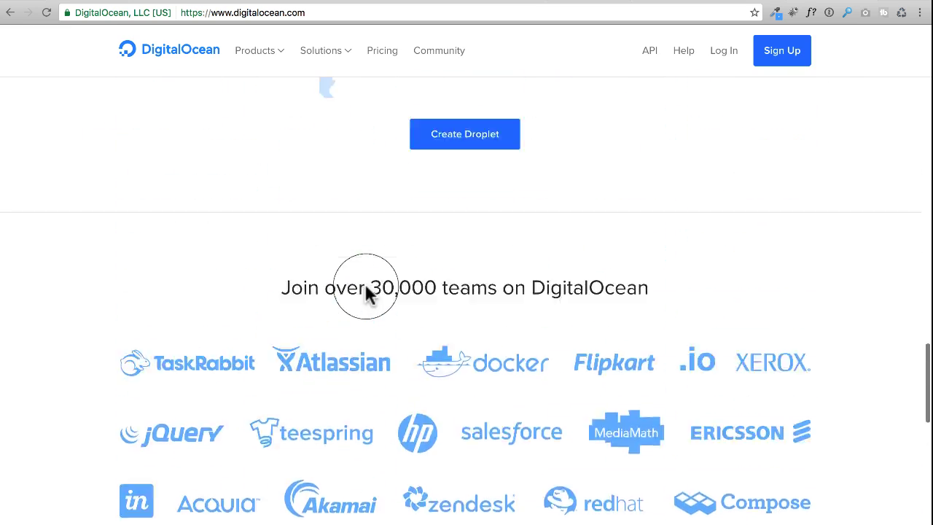
{"action": "scroll", "coordinate": [364, 284], "scroll_direction": "up", "scroll_amount": 7}
{"action": "scroll", "coordinate": [415, 329], "scroll_direction": "down", "scroll_amount": 18}
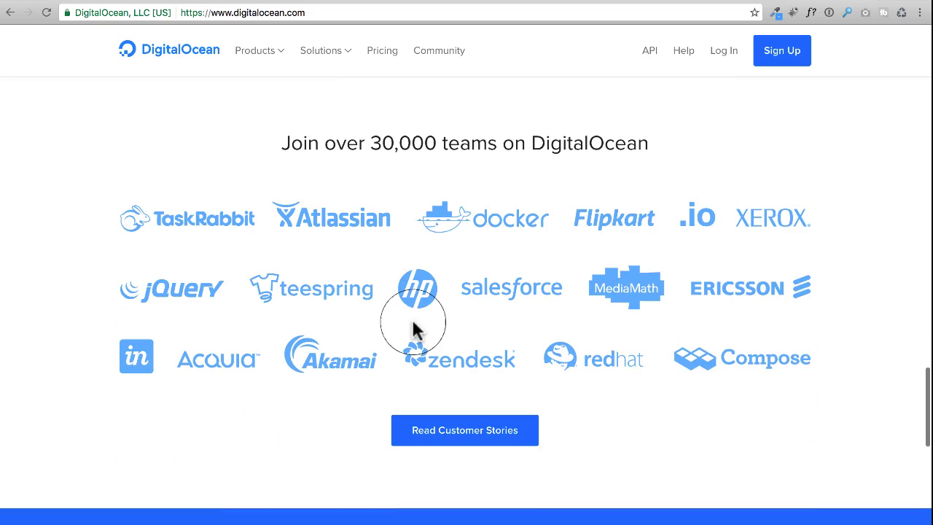
{"action": "left_click_drag", "start_coordinate": [324, 224], "coordinate": [380, 280]}
{"action": "scroll", "coordinate": [381, 284], "scroll_direction": "down", "scroll_amount": 6}
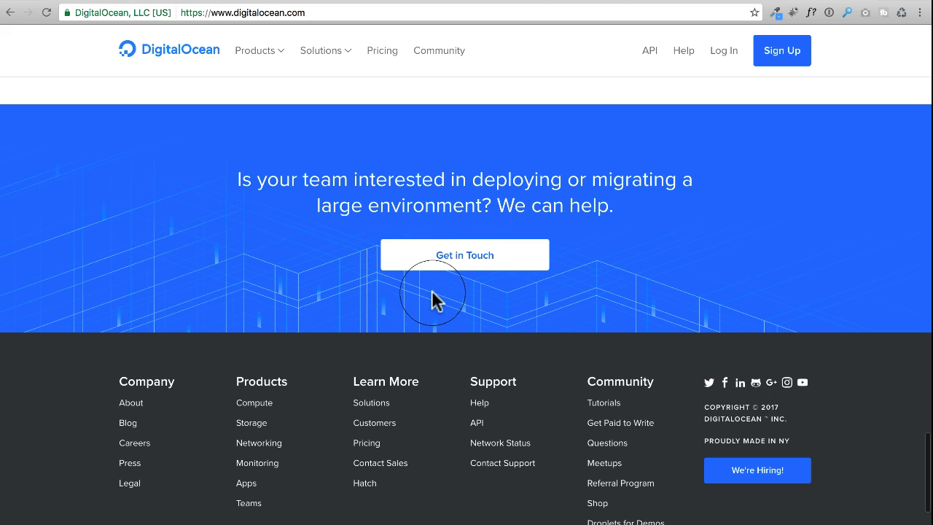
{"action": "scroll", "coordinate": [445, 321], "scroll_direction": "up", "scroll_amount": 20}
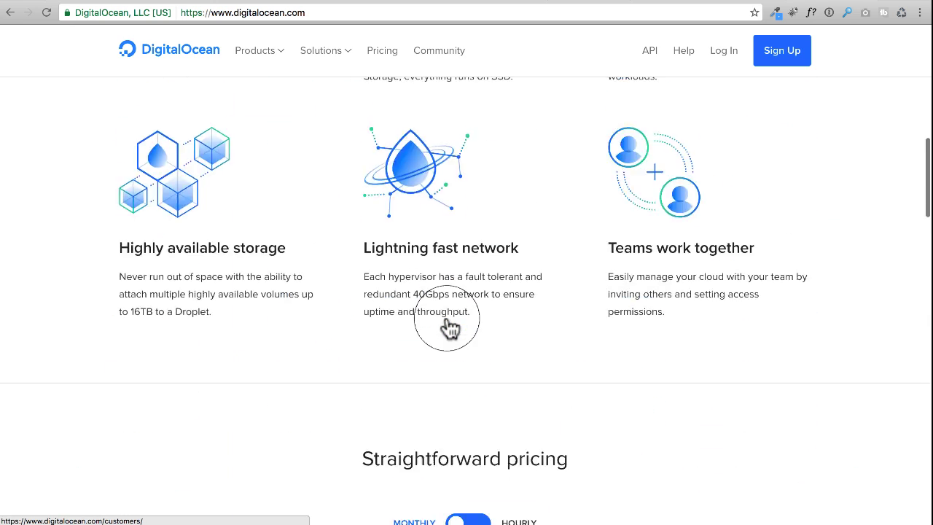
{"action": "scroll", "coordinate": [447, 324], "scroll_direction": "up", "scroll_amount": 2}
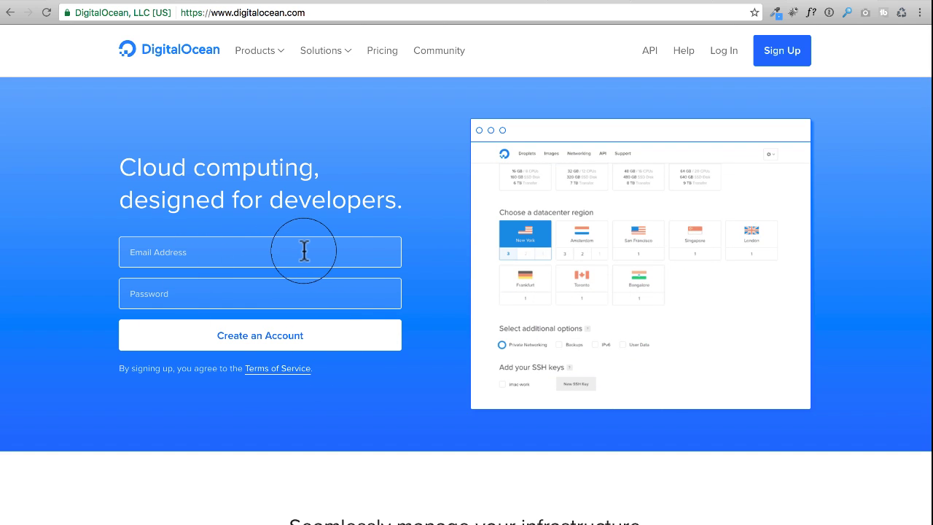
Step: Switch to the elementor-pro.dev WordPress dashboard and add a new page titled "Digital Ocean"
{"action": "left_click", "coordinate": [741, 1]}
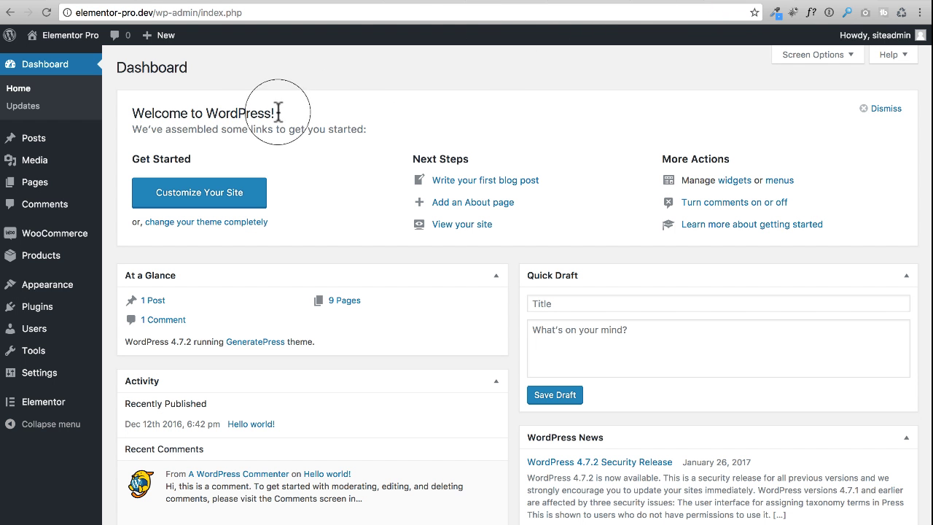
{"action": "left_click", "coordinate": [25, 183]}
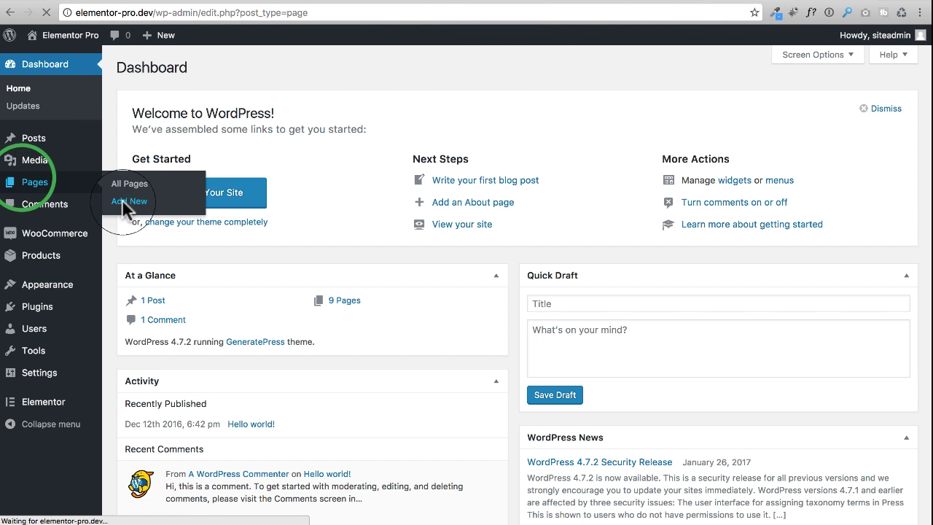
{"action": "left_click", "coordinate": [188, 69]}
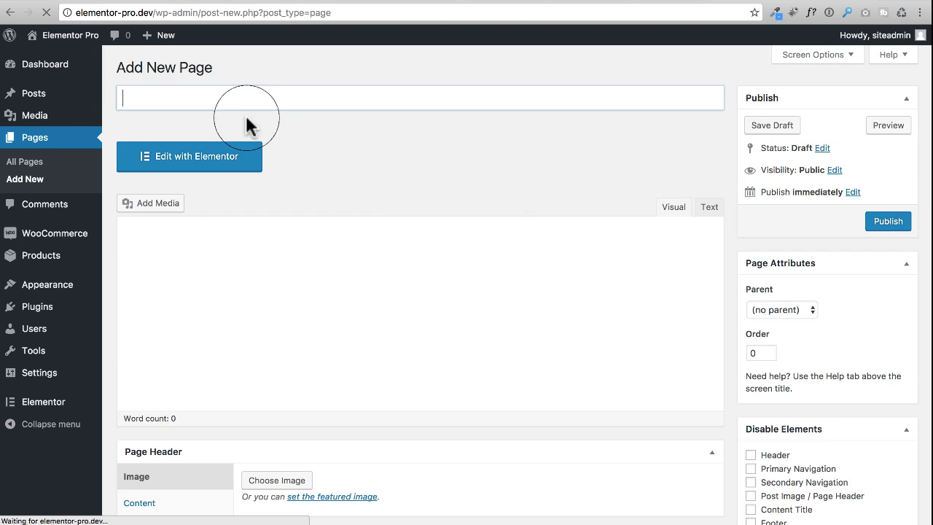
{"action": "left_click", "coordinate": [239, 96]}
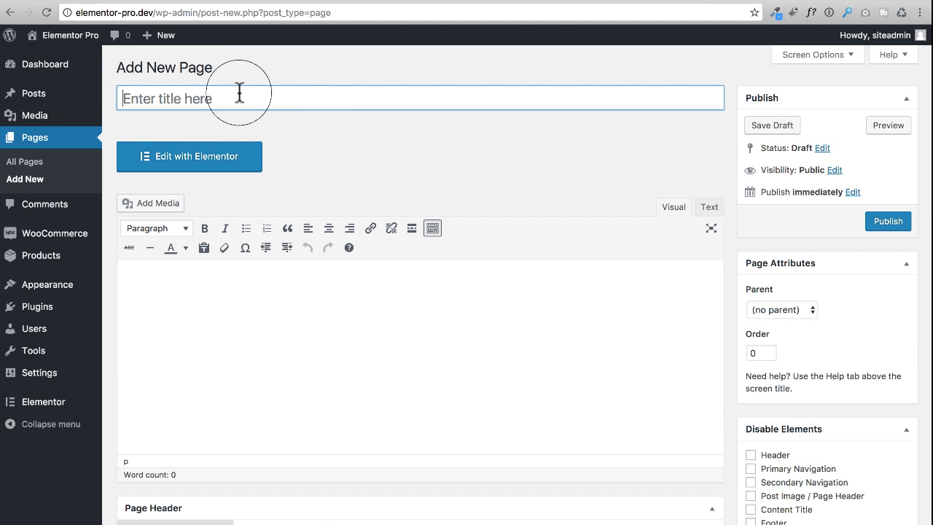
{"action": "left_click", "coordinate": [751, 205]}
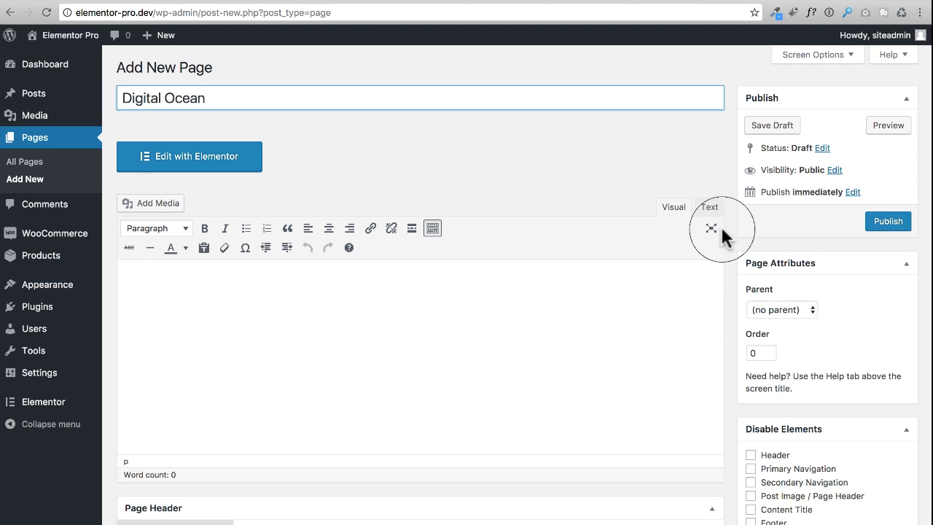
Step: Disable the page's header, primary and secondary navigation, post image/page header, content title and footer
{"action": "scroll", "coordinate": [722, 228], "scroll_direction": "down", "scroll_amount": 5}
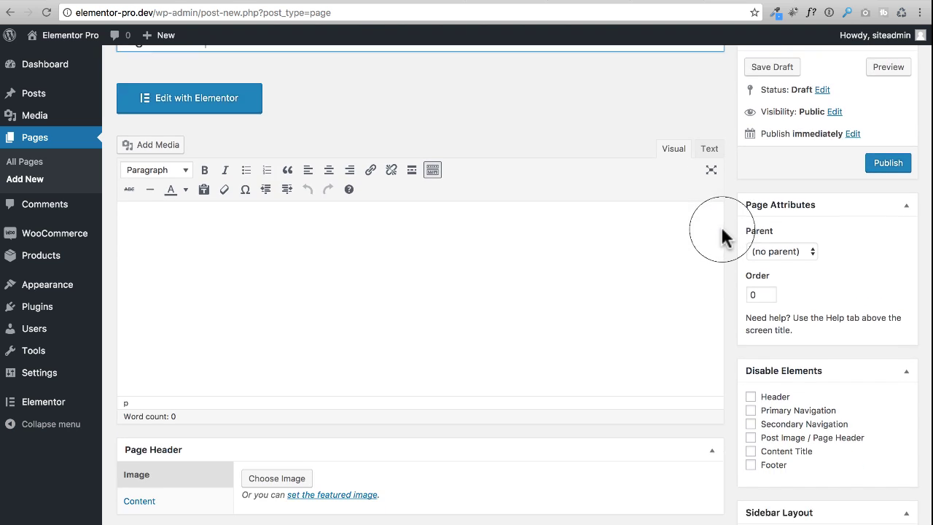
{"action": "scroll", "coordinate": [731, 229], "scroll_direction": "down", "scroll_amount": 4}
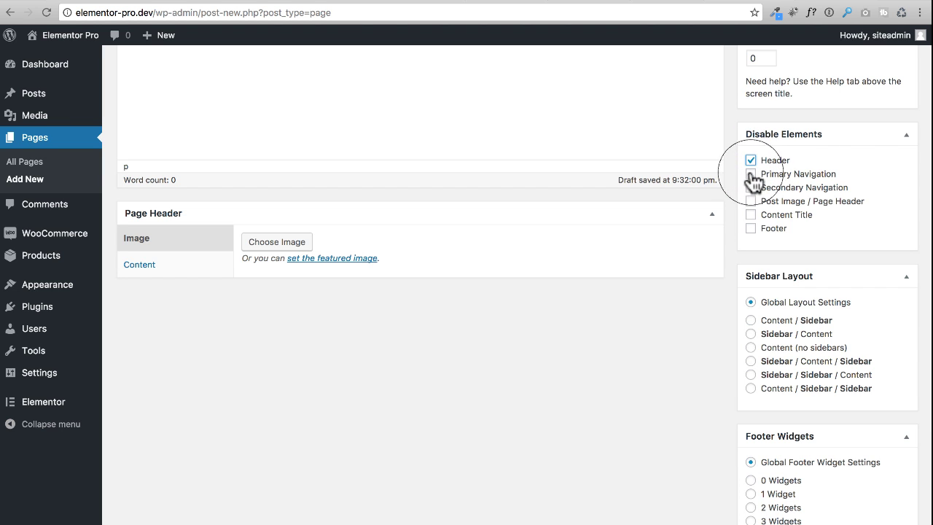
{"action": "left_click", "coordinate": [752, 174]}
{"action": "left_click", "coordinate": [751, 187]}
{"action": "left_click", "coordinate": [751, 201]}
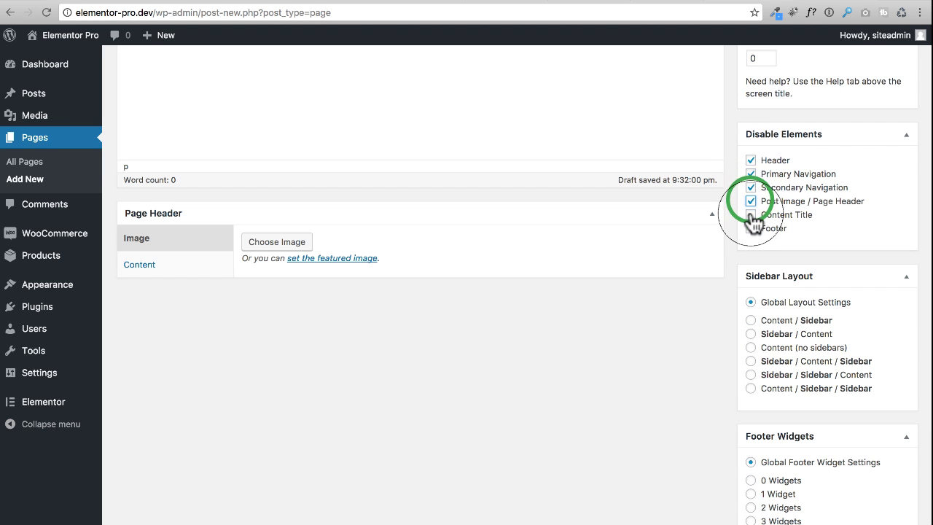
{"action": "left_click", "coordinate": [751, 214]}
{"action": "left_click", "coordinate": [751, 229]}
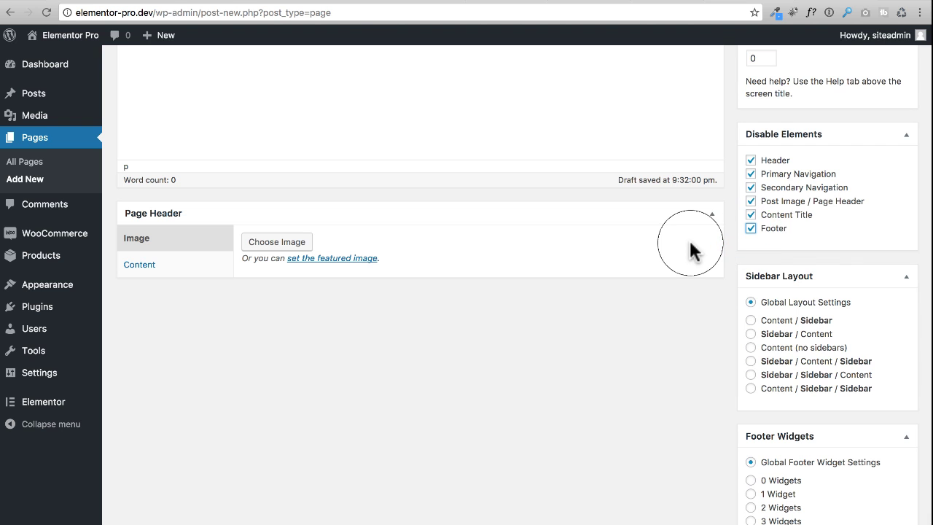
{"action": "scroll", "coordinate": [690, 251], "scroll_direction": "down", "scroll_amount": 4}
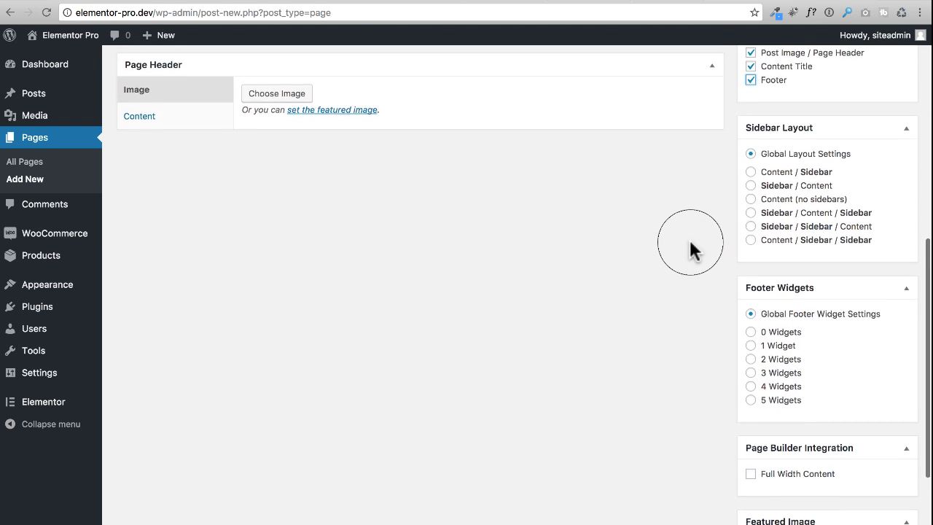
Step: Set the page's sidebar layout to Content (no sidebars) and enable Full Width Content for page builder integration
{"action": "scroll", "coordinate": [693, 250], "scroll_direction": "up", "scroll_amount": 1}
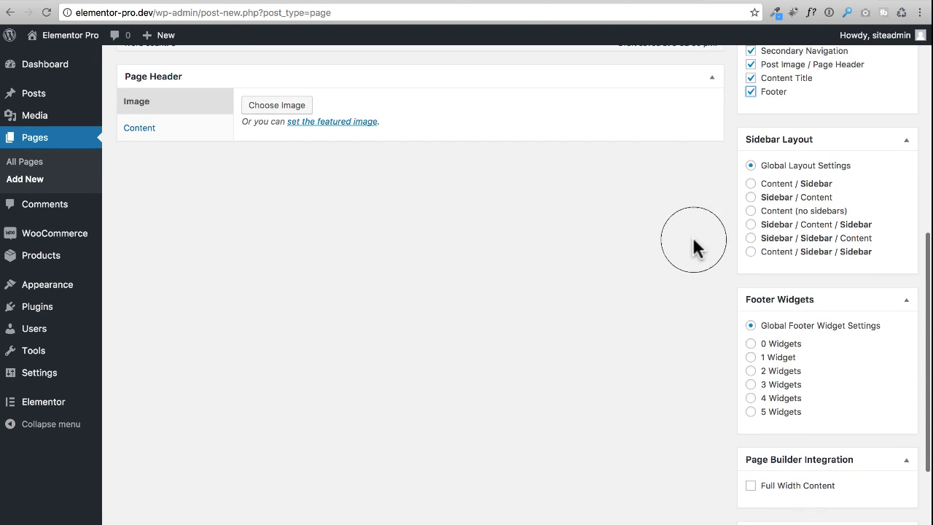
{"action": "left_click", "coordinate": [751, 211]}
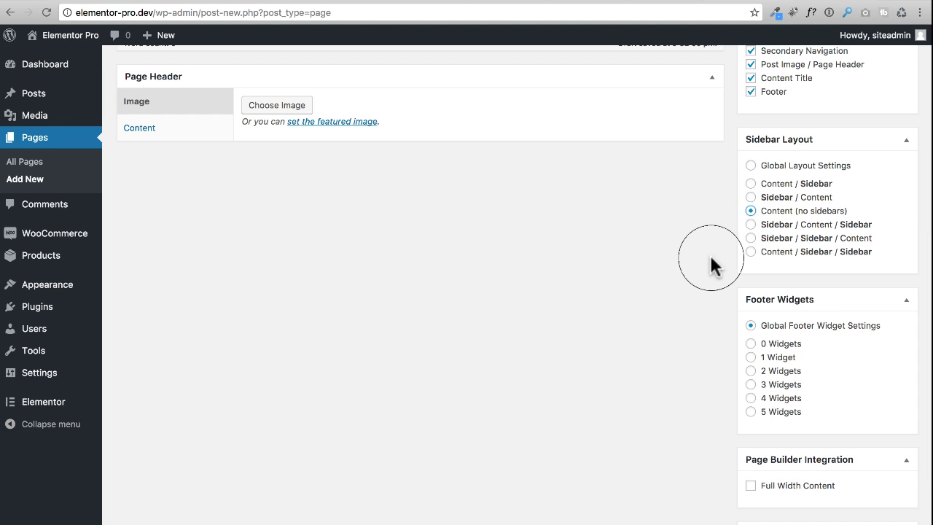
{"action": "scroll", "coordinate": [711, 256], "scroll_direction": "down", "scroll_amount": 1}
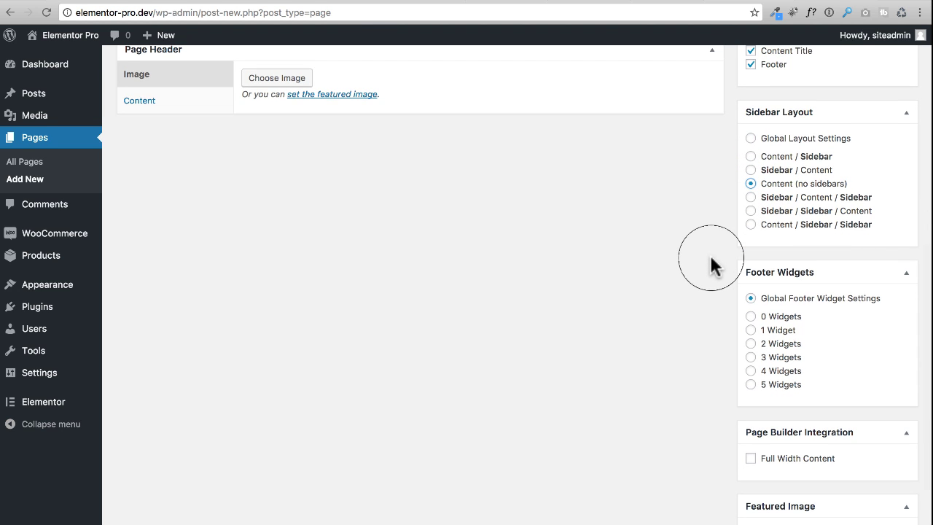
{"action": "scroll", "coordinate": [711, 259], "scroll_direction": "down", "scroll_amount": 3}
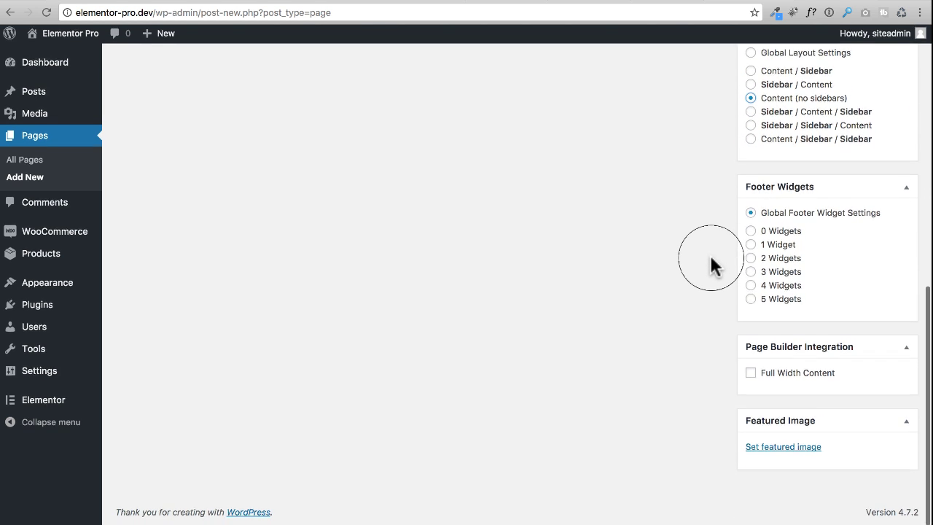
{"action": "left_click", "coordinate": [753, 374]}
Step: Publish the Digital Ocean page and open it for editing with Elementor
{"action": "scroll", "coordinate": [737, 326], "scroll_direction": "up", "scroll_amount": 10}
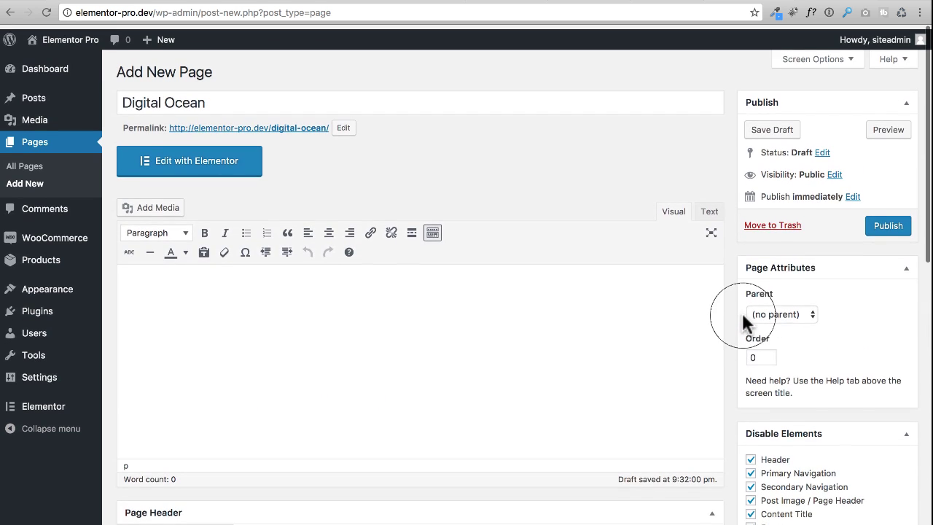
{"action": "left_click", "coordinate": [890, 224]}
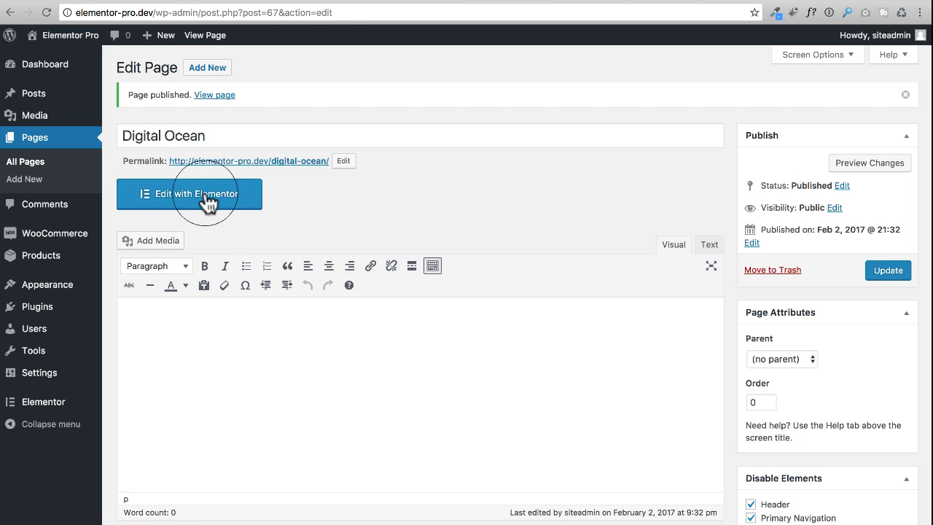
{"action": "left_click", "coordinate": [208, 202]}
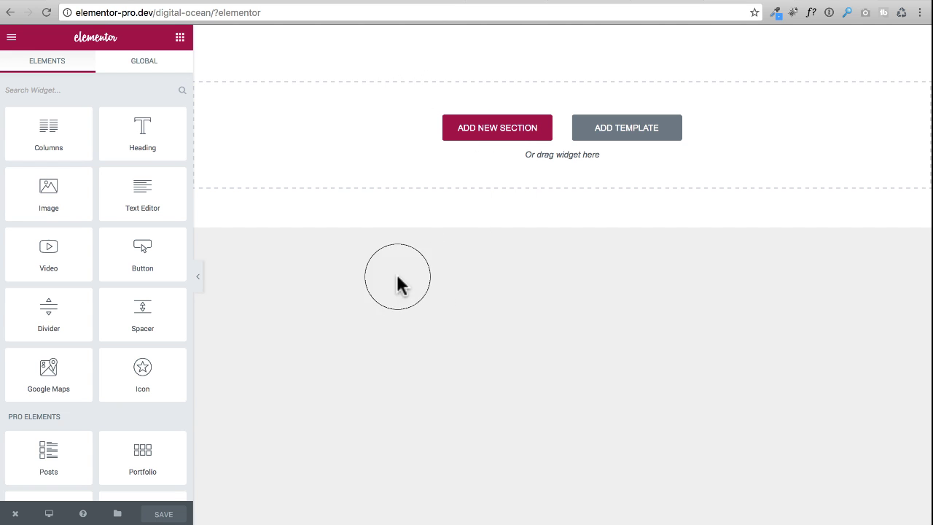
Step: Add a new section with two equal columns and place an Image widget in its right column
{"action": "left_click", "coordinate": [492, 132]}
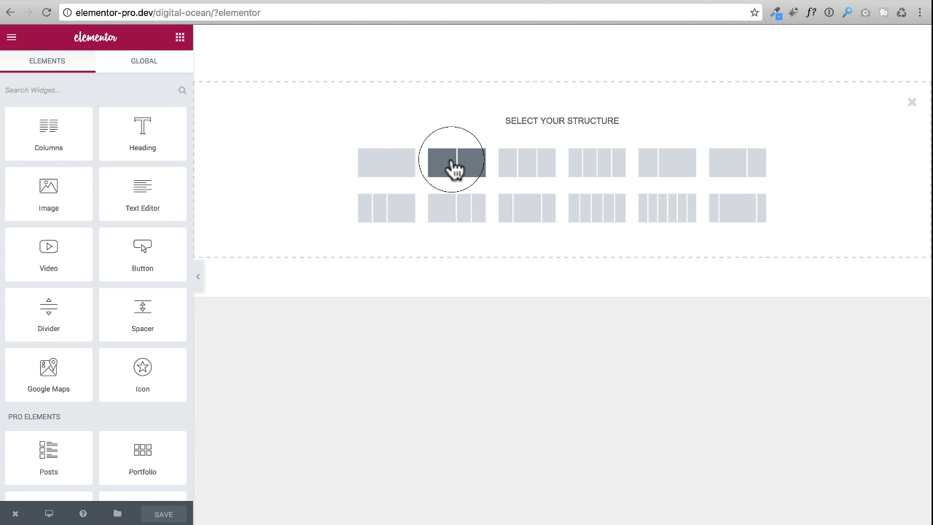
{"action": "left_click", "coordinate": [454, 168]}
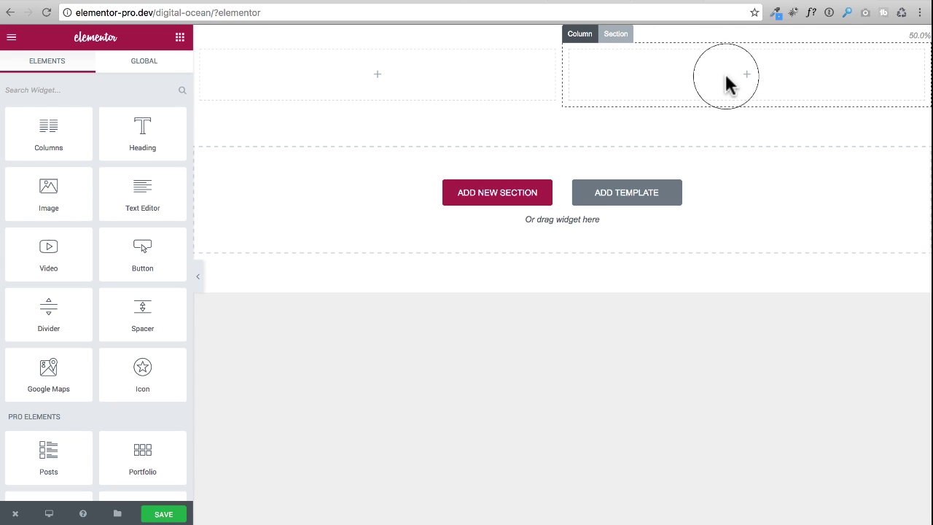
{"action": "left_click", "coordinate": [46, 90]}
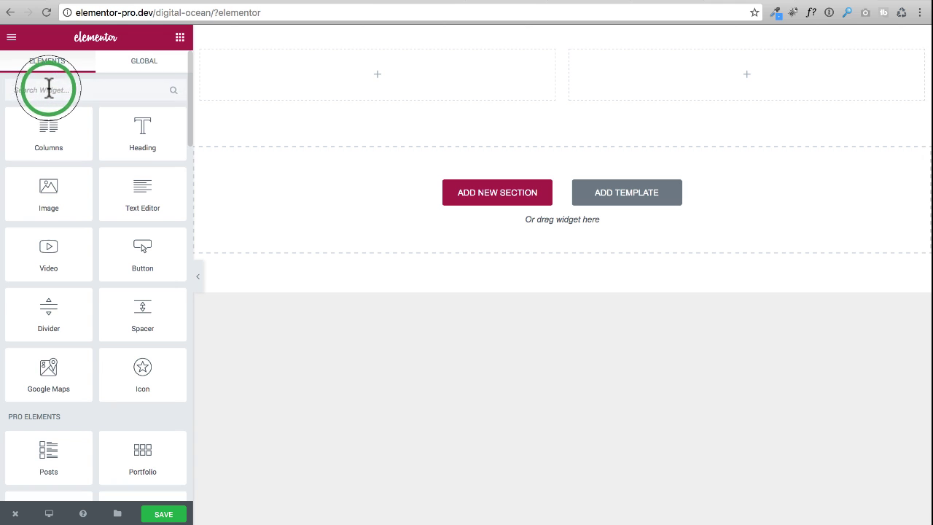
{"action": "type", "text": "image"}
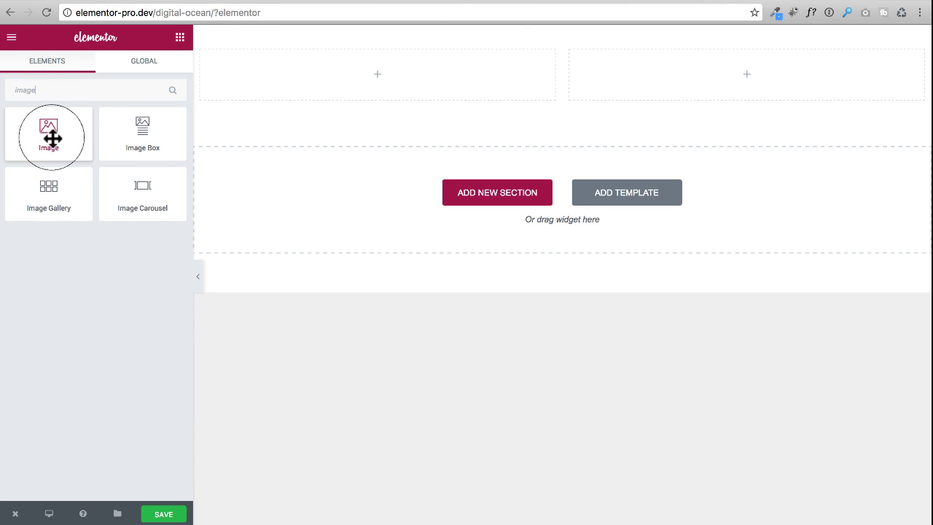
{"action": "left_click_drag", "start_coordinate": [51, 138], "coordinate": [689, 83]}
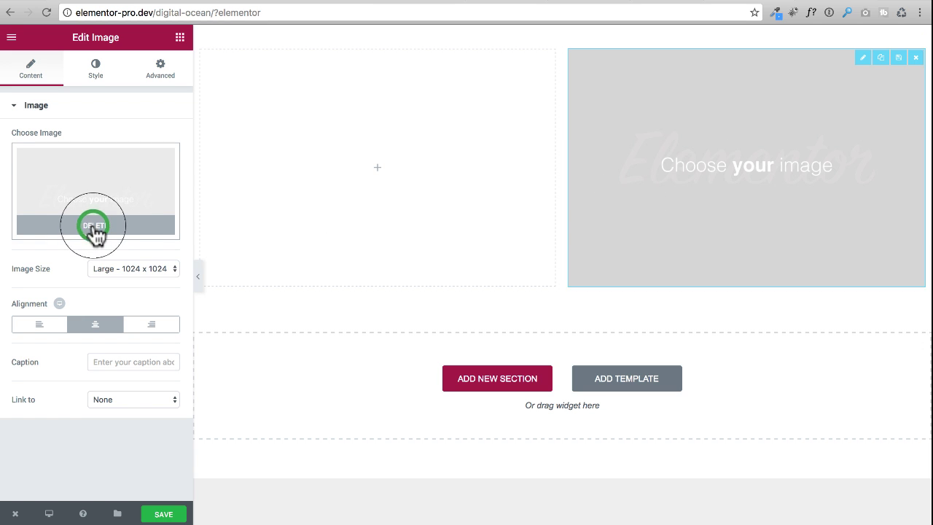
Step: Replace the Image widget's placeholder with create-5fe2f870.gif from the media library
{"action": "left_click", "coordinate": [95, 230]}
{"action": "left_click", "coordinate": [93, 193]}
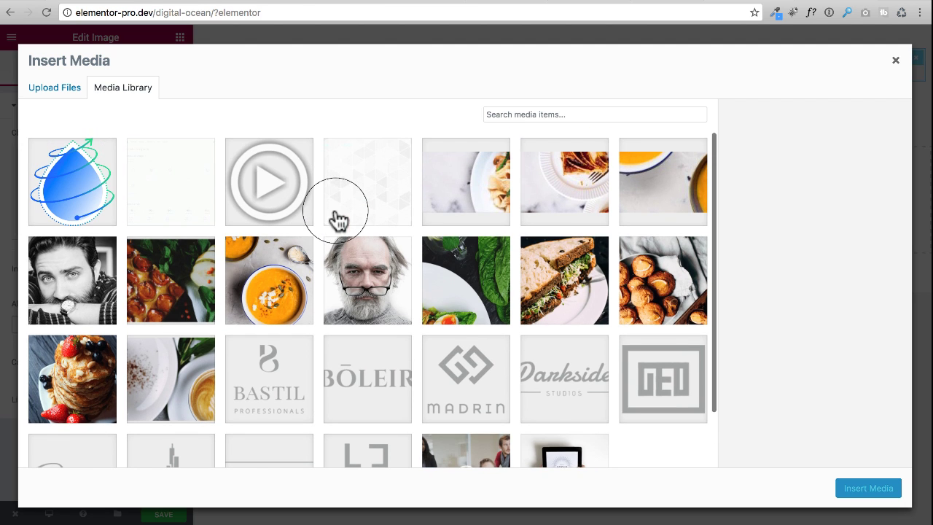
{"action": "left_click", "coordinate": [177, 180]}
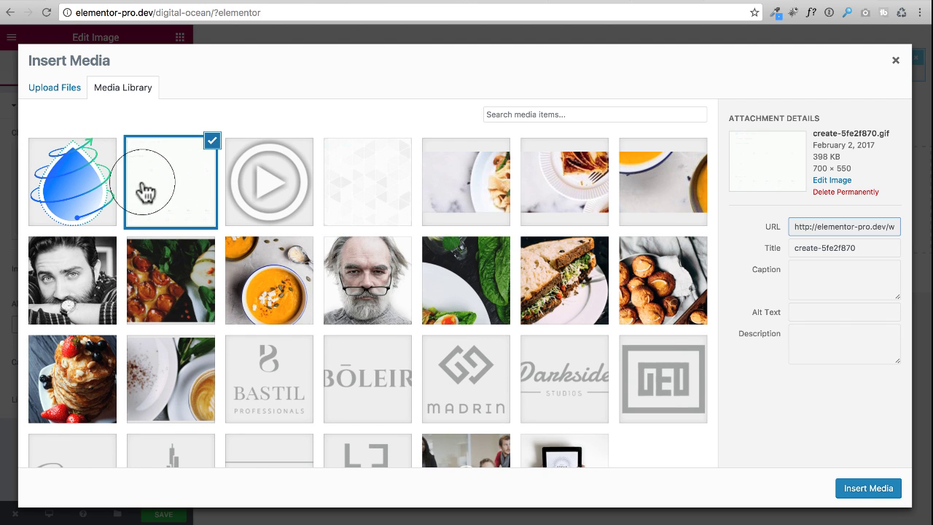
{"action": "left_click", "coordinate": [866, 489]}
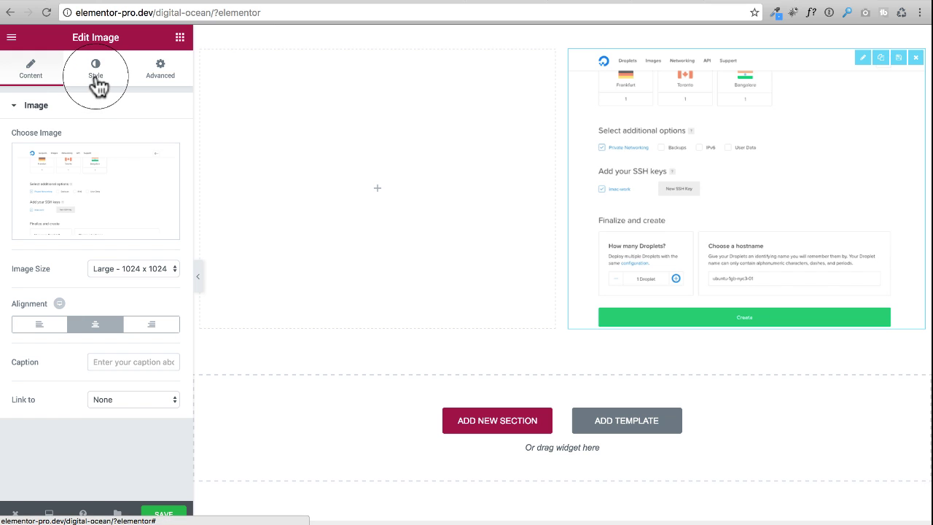
Step: Stack a Heading widget, a Form widget and a Text Editor widget in the section's left column
{"action": "left_click", "coordinate": [180, 37]}
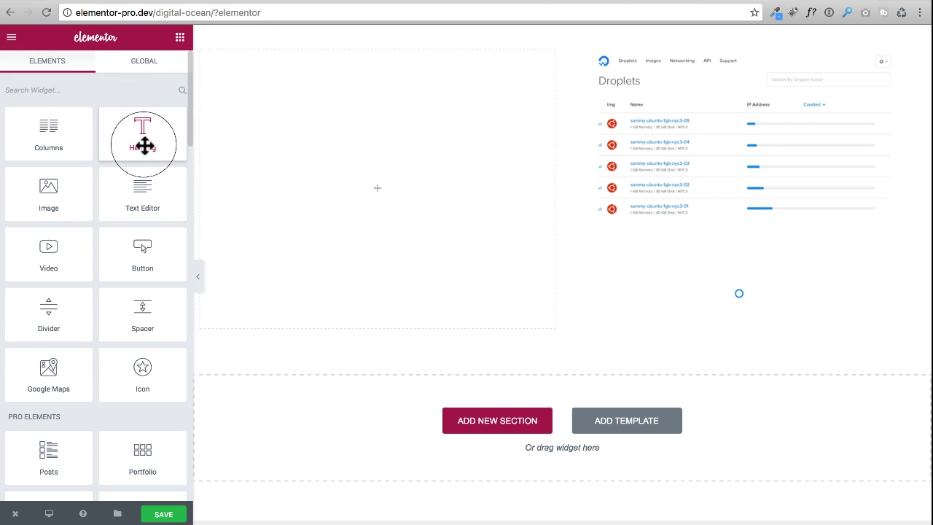
{"action": "left_click_drag", "start_coordinate": [142, 134], "coordinate": [385, 181]}
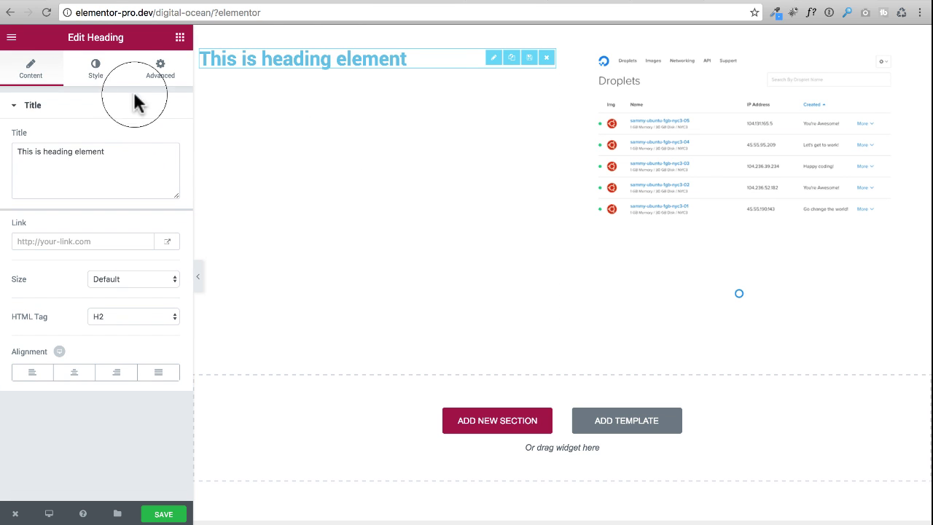
{"action": "left_click", "coordinate": [180, 38]}
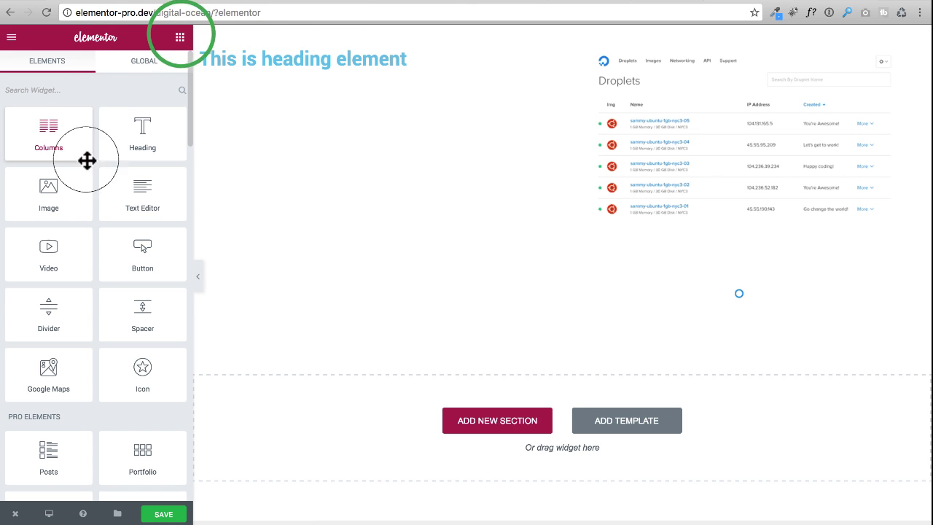
{"action": "scroll", "coordinate": [86, 268], "scroll_direction": "down", "scroll_amount": 1}
{"action": "scroll", "coordinate": [86, 268], "scroll_direction": "down", "scroll_amount": 4}
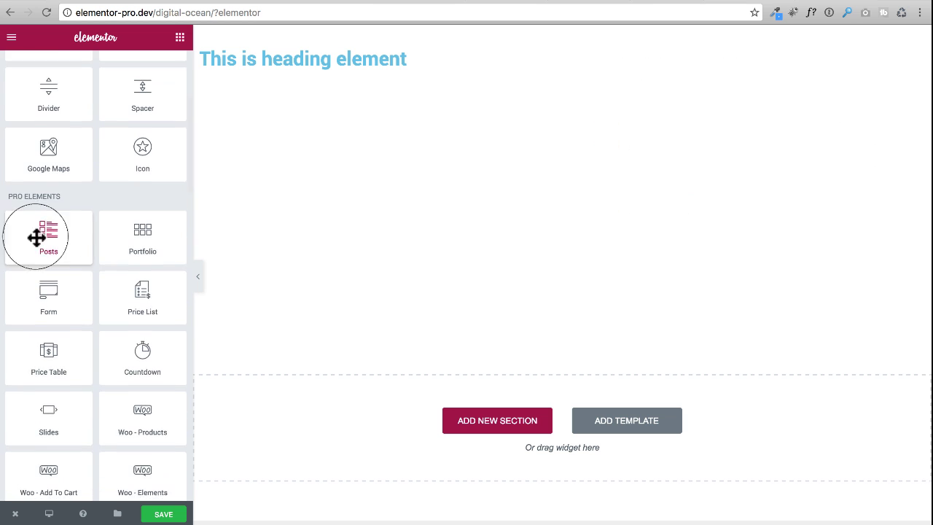
{"action": "left_click_drag", "start_coordinate": [46, 215], "coordinate": [364, 62]}
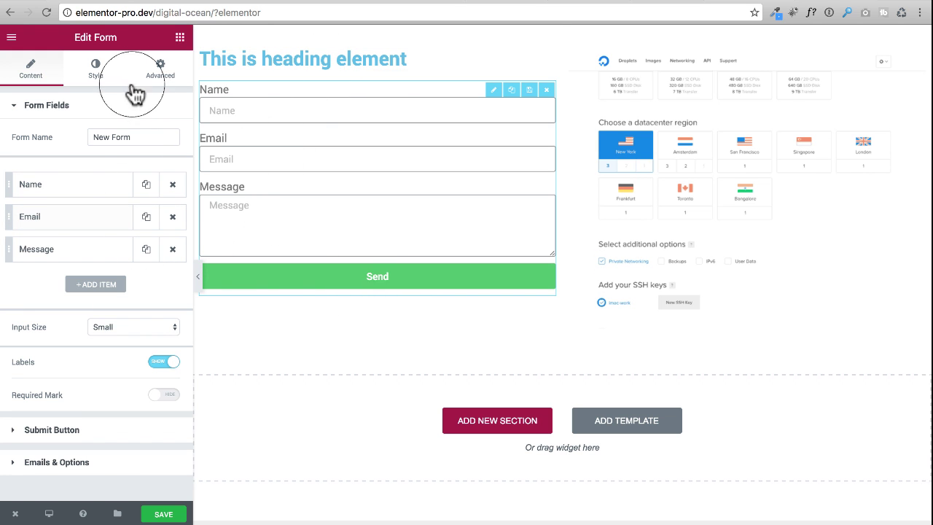
{"action": "left_click", "coordinate": [180, 37]}
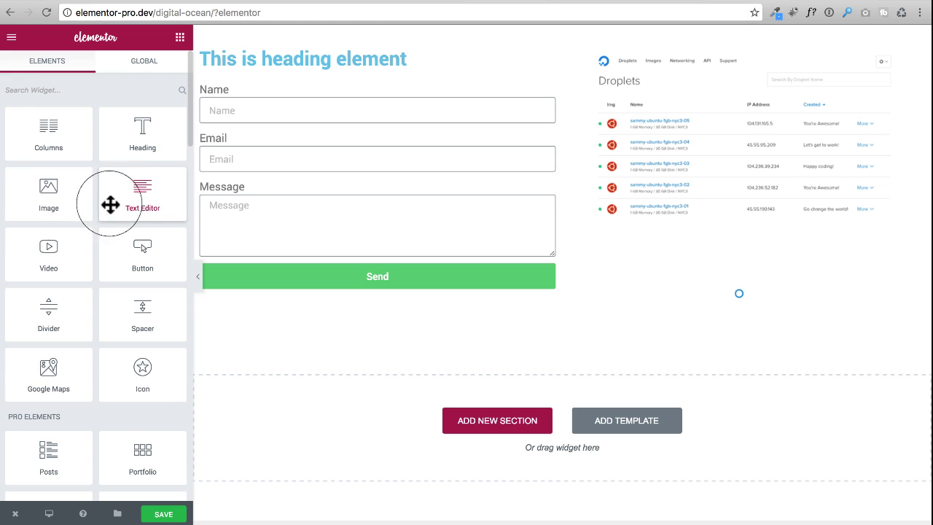
{"action": "left_click_drag", "start_coordinate": [135, 195], "coordinate": [318, 290]}
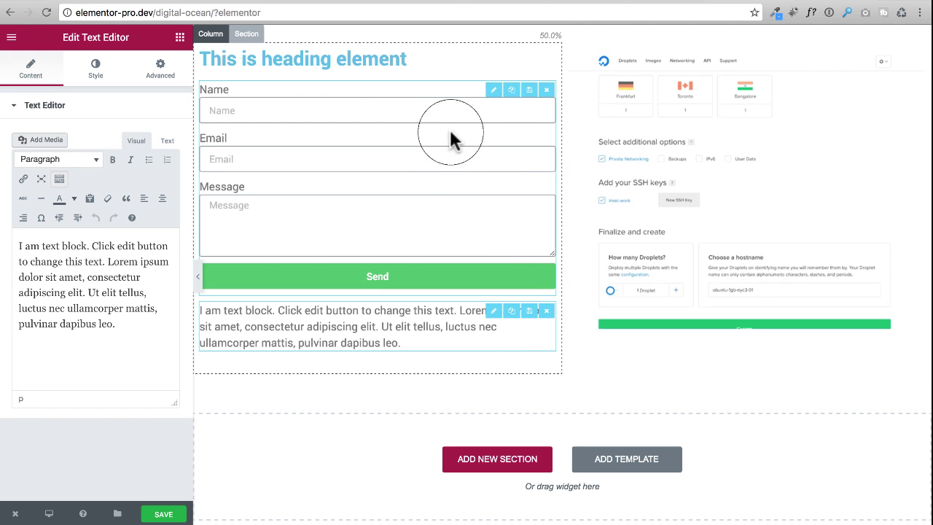
Step: Set the two-column section's background type to Gradient
{"action": "left_click", "coordinate": [248, 35]}
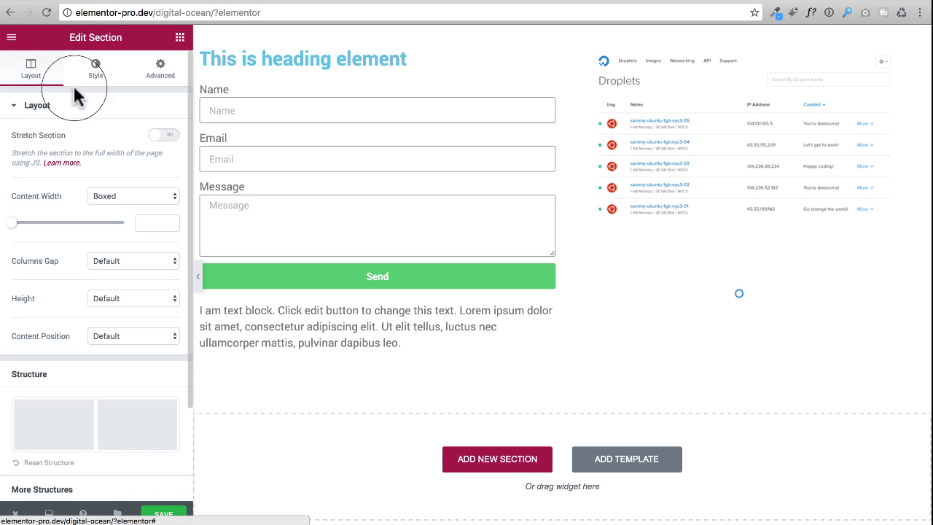
{"action": "left_click", "coordinate": [97, 68]}
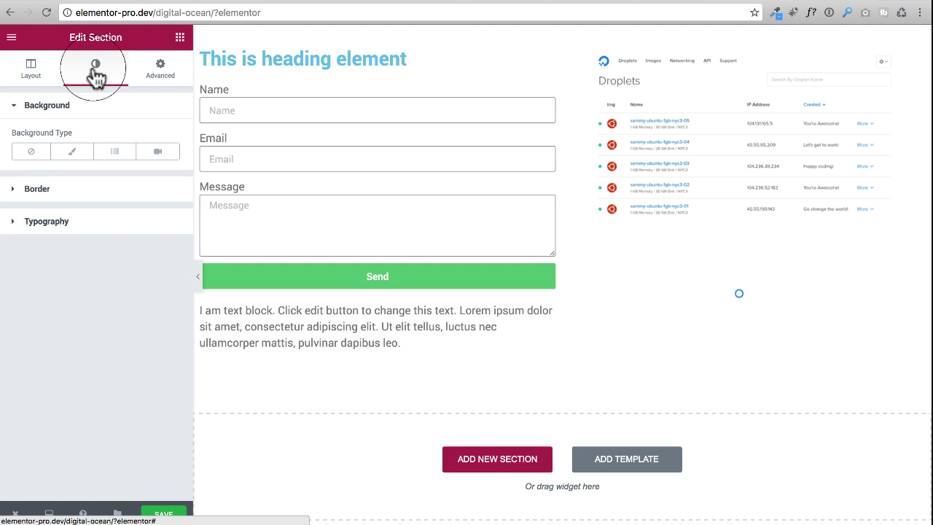
{"action": "left_click", "coordinate": [114, 153]}
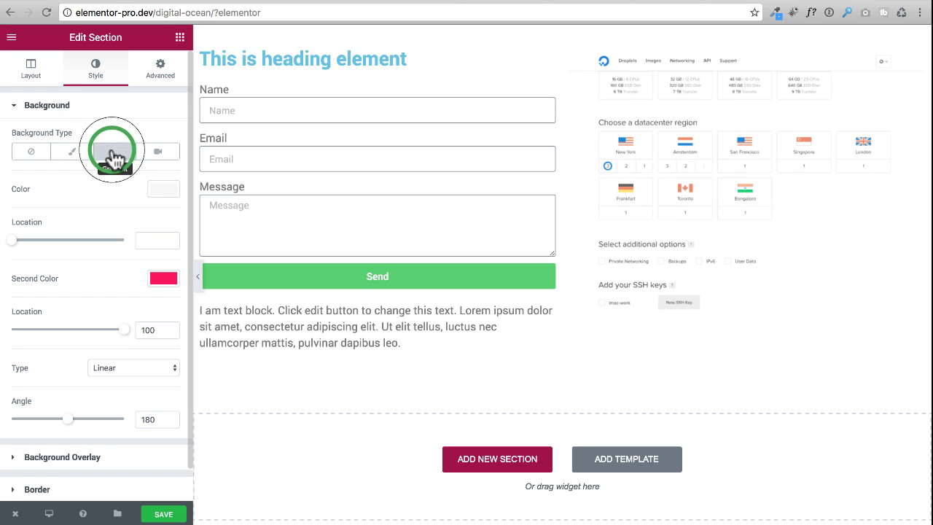
{"action": "scroll", "coordinate": [111, 183], "scroll_direction": "down", "scroll_amount": 1}
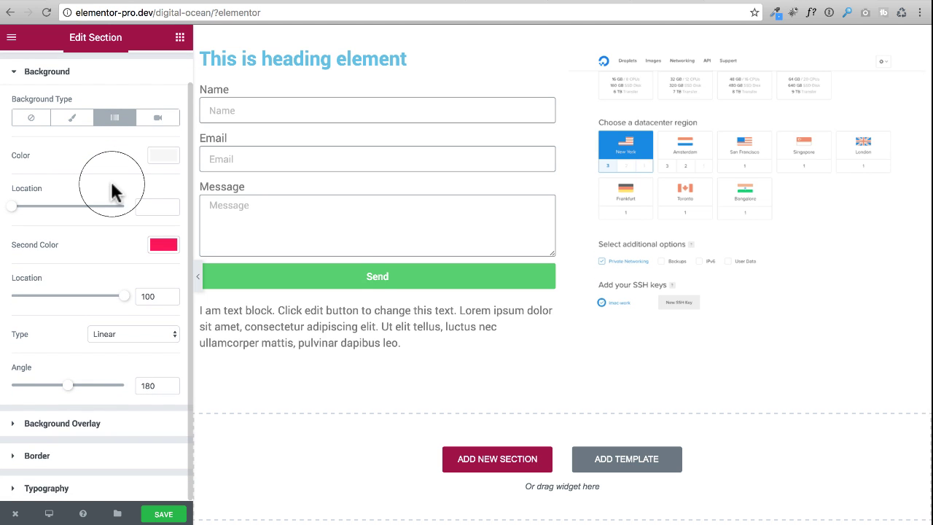
Step: Switch to the DigitalOcean homepage and sample the blue at the bottom edge of the hero's gradient background
{"action": "left_click", "coordinate": [831, 0]}
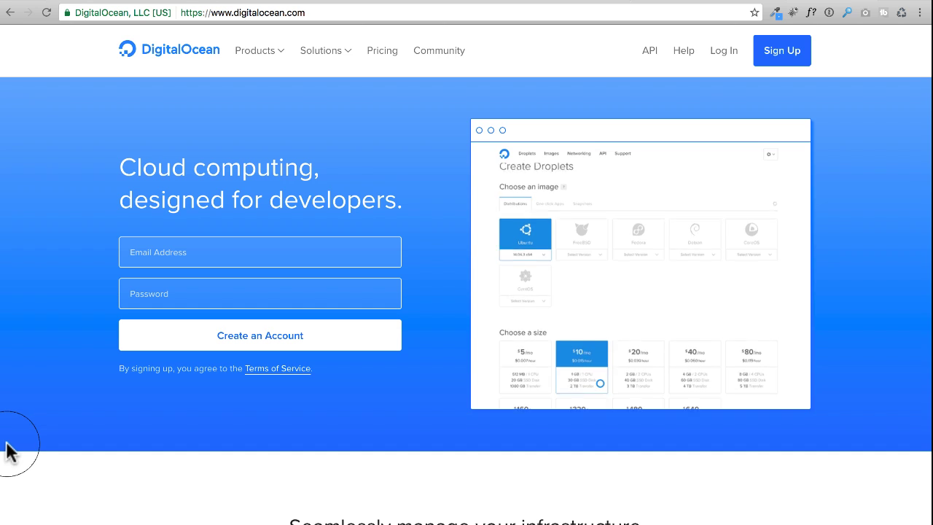
{"action": "left_click", "coordinate": [776, 13]}
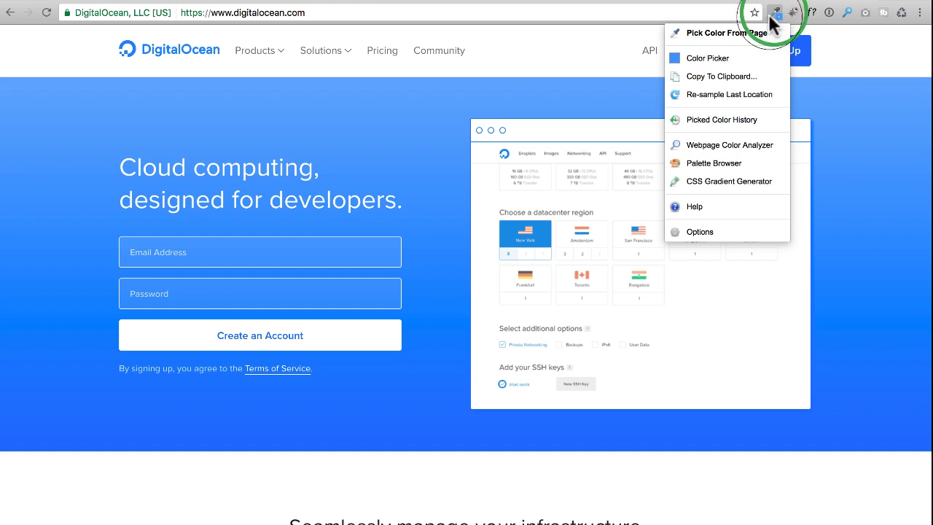
{"action": "left_click", "coordinate": [719, 33]}
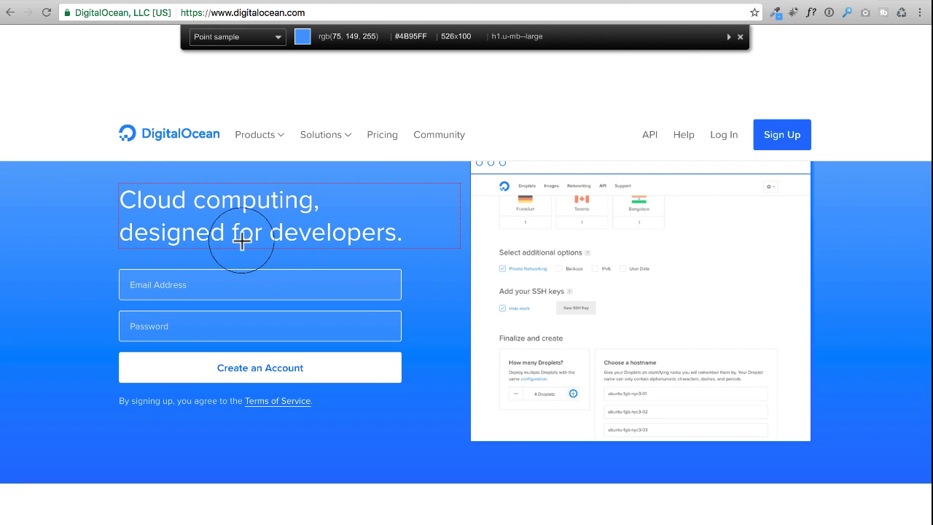
{"action": "left_click", "coordinate": [6, 478]}
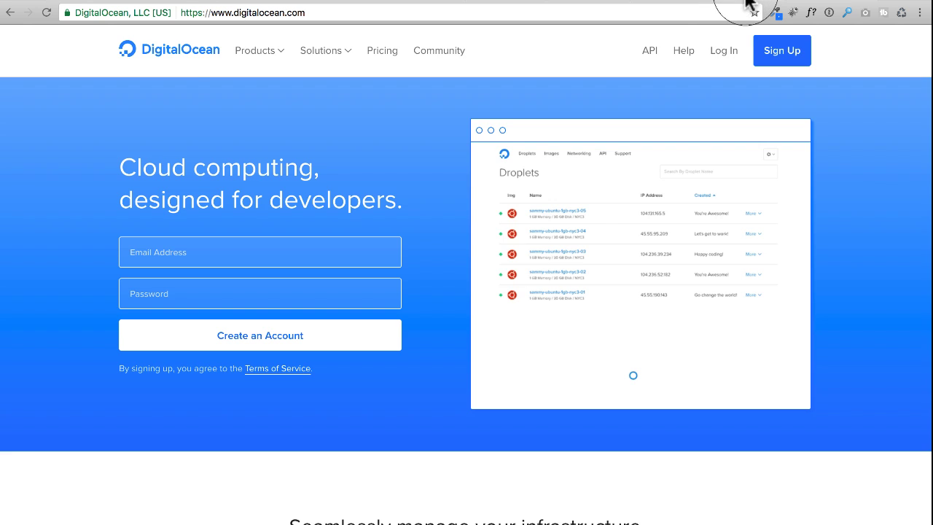
Step: Return to the Elementor page and set the section gradient's first color to the sampled blue, #0169ff
{"action": "left_click", "coordinate": [746, 1]}
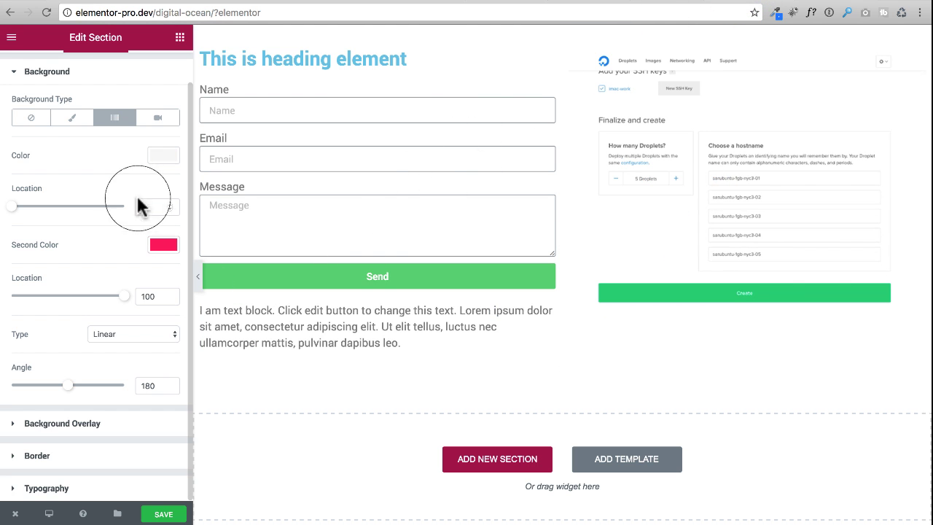
{"action": "left_click", "coordinate": [164, 154]}
{"action": "left_click", "coordinate": [57, 156]}
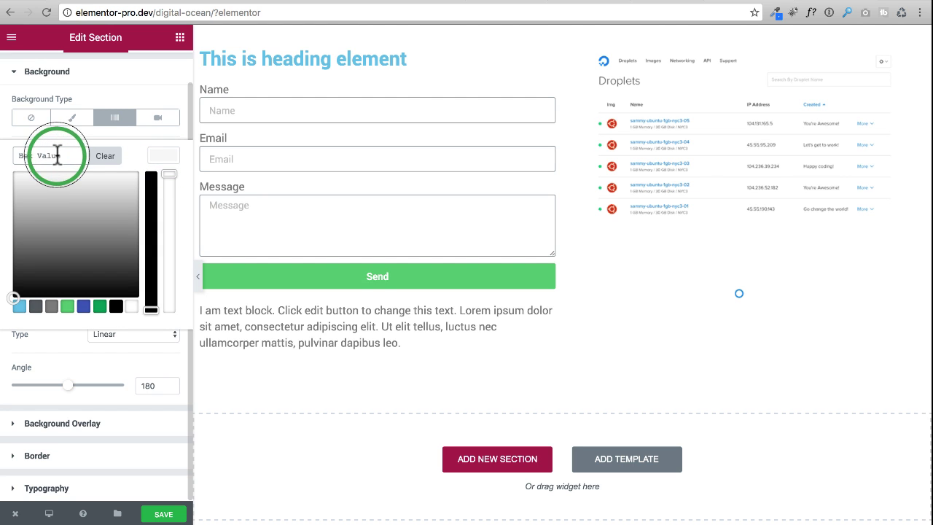
{"action": "key", "text": "super+v"}
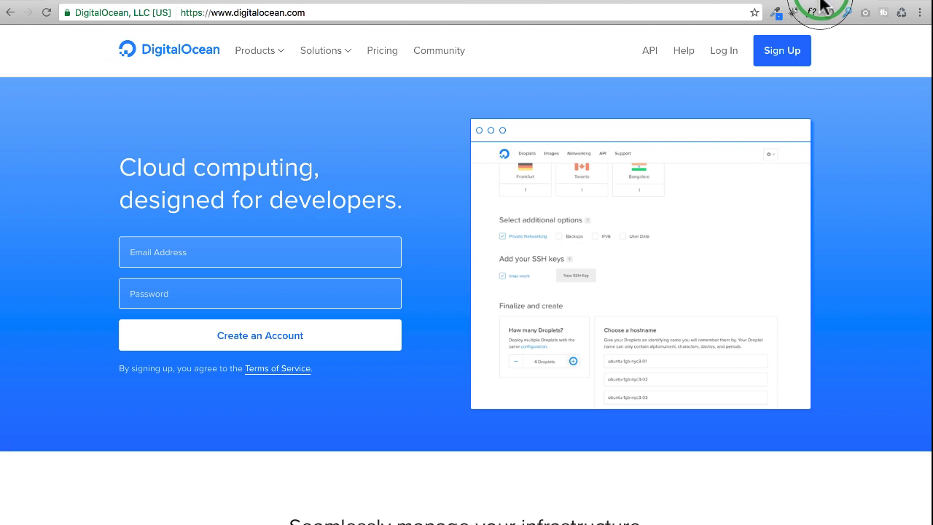
Step: Switch back to the DigitalOcean homepage and sample the lighter blue near the top of the hero's gradient background
{"action": "left_click", "coordinate": [773, 13]}
{"action": "left_click", "coordinate": [753, 30]}
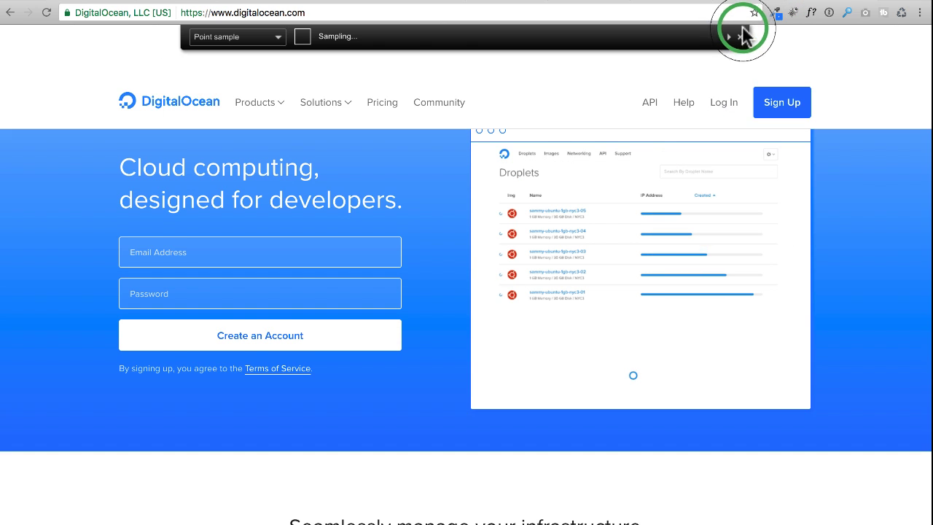
{"action": "left_click", "coordinate": [925, 166]}
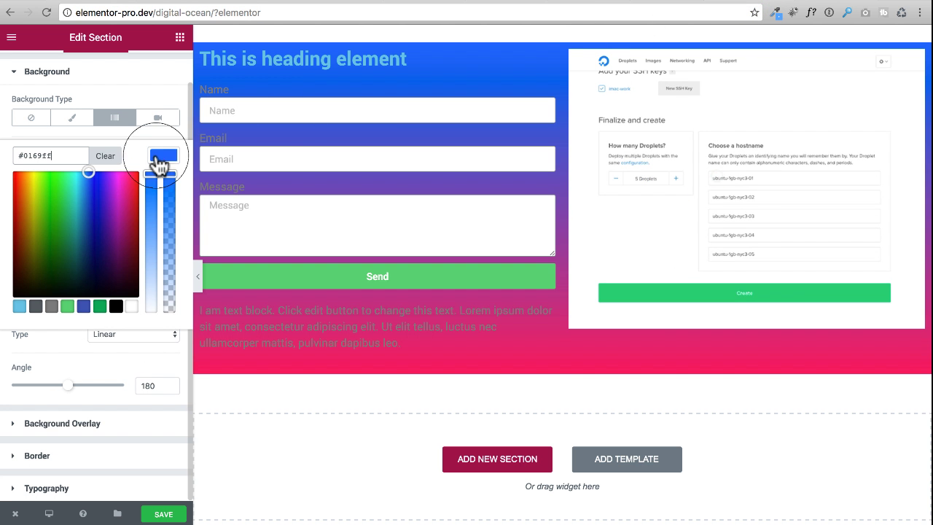
Step: Set the section gradient's second color to the sampled lighter blue, #569cff
{"action": "left_click", "coordinate": [165, 156]}
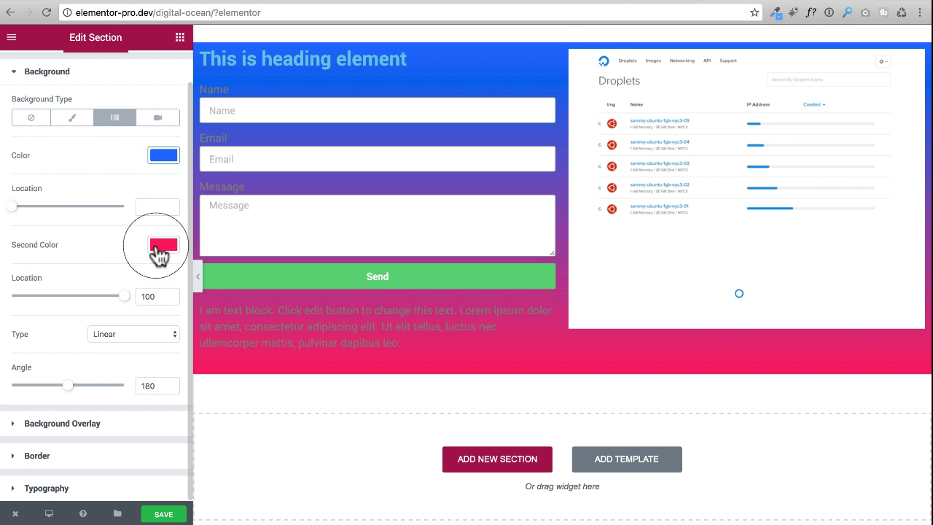
{"action": "left_click", "coordinate": [159, 246]}
{"action": "left_click_drag", "start_coordinate": [70, 245], "coordinate": [42, 221]}
{"action": "key", "text": "super+v"}
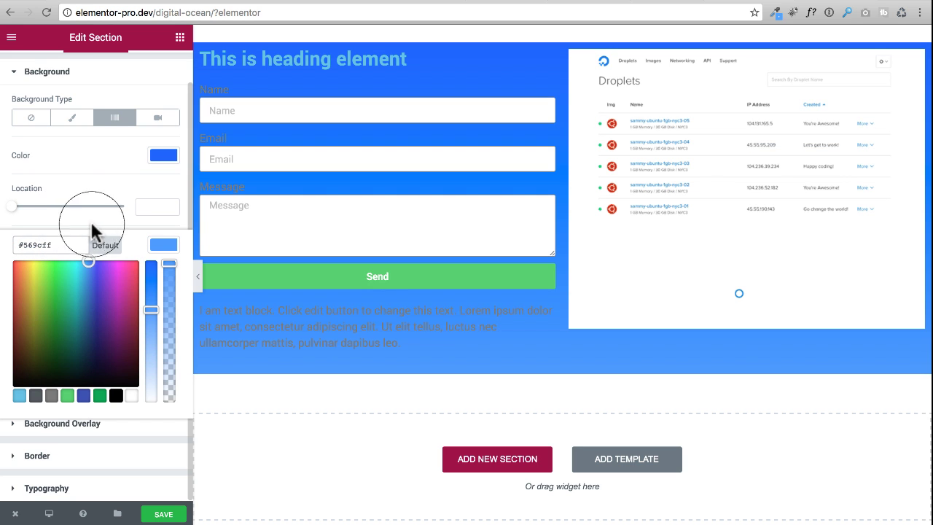
{"action": "left_click", "coordinate": [134, 232]}
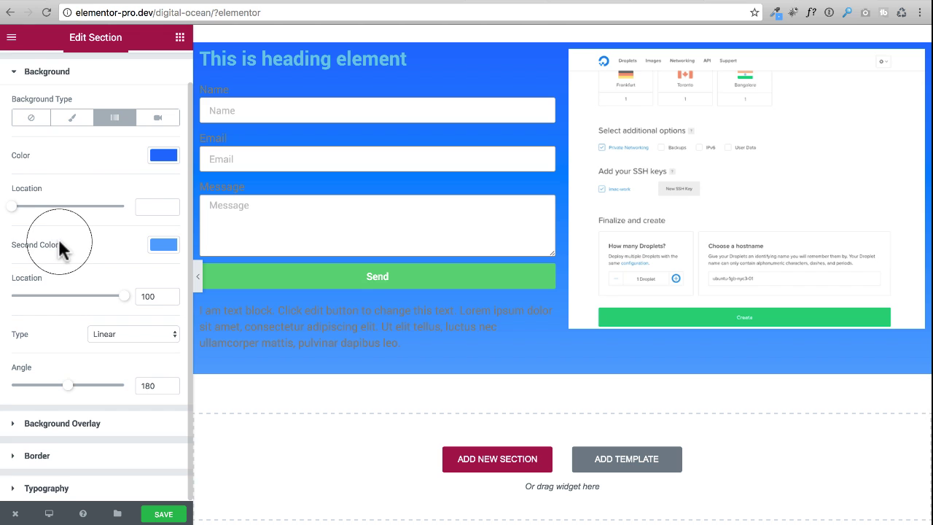
Step: Change the section's gradient type to Radial and its position to Bottom Left
{"action": "left_click", "coordinate": [125, 329]}
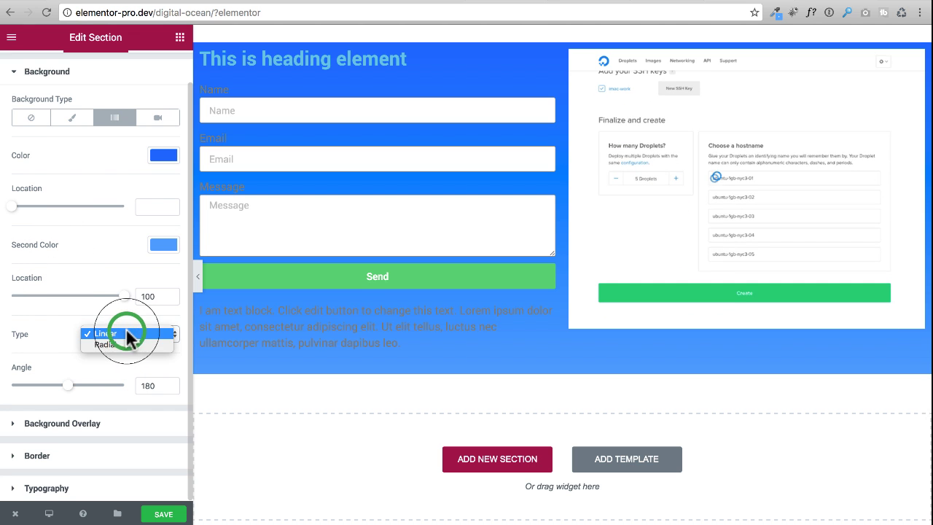
{"action": "left_click", "coordinate": [118, 344]}
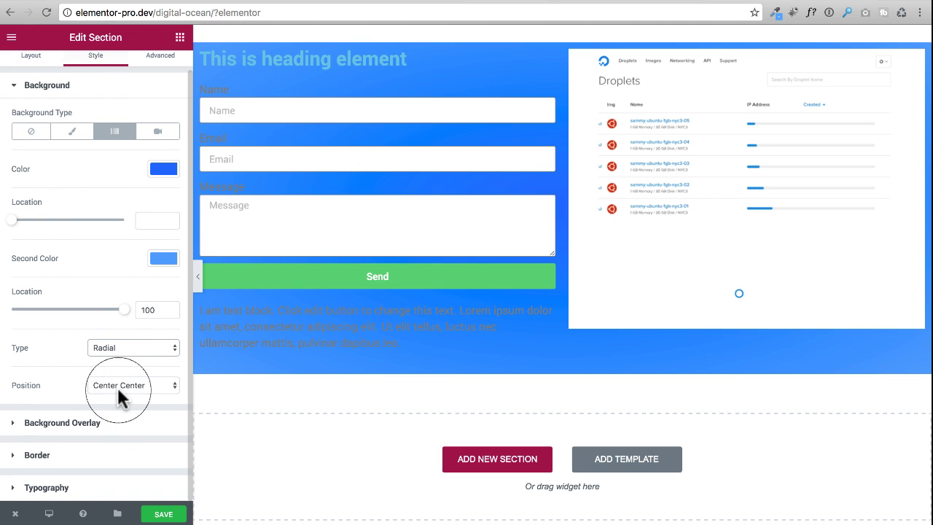
{"action": "left_click", "coordinate": [139, 385]}
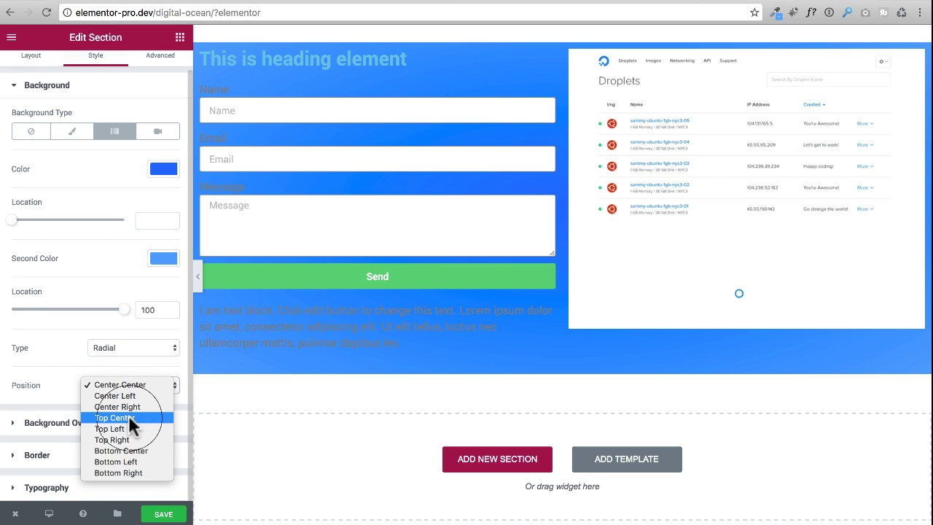
{"action": "left_click", "coordinate": [116, 462]}
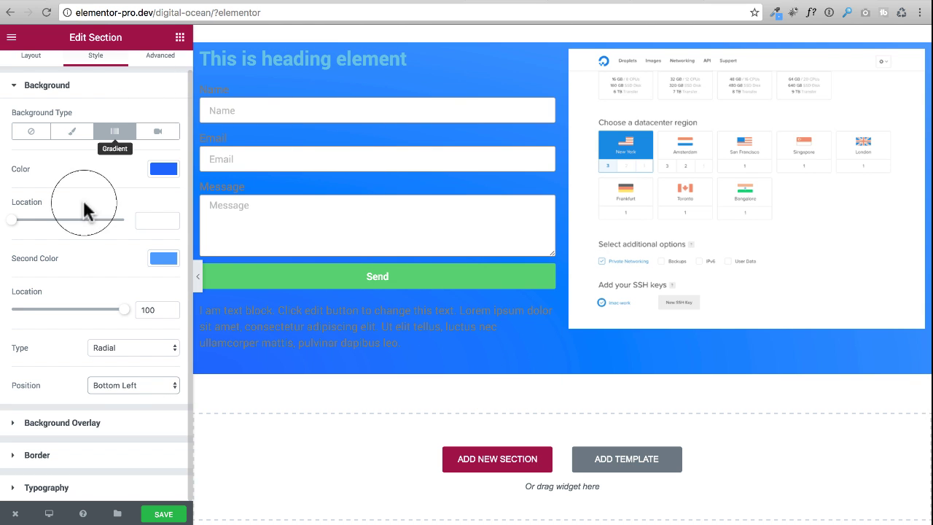
Step: Try the gradient's first color location at 50, then at 54, keeping the second color location at 100
{"action": "left_click_drag", "start_coordinate": [13, 218], "coordinate": [68, 220]}
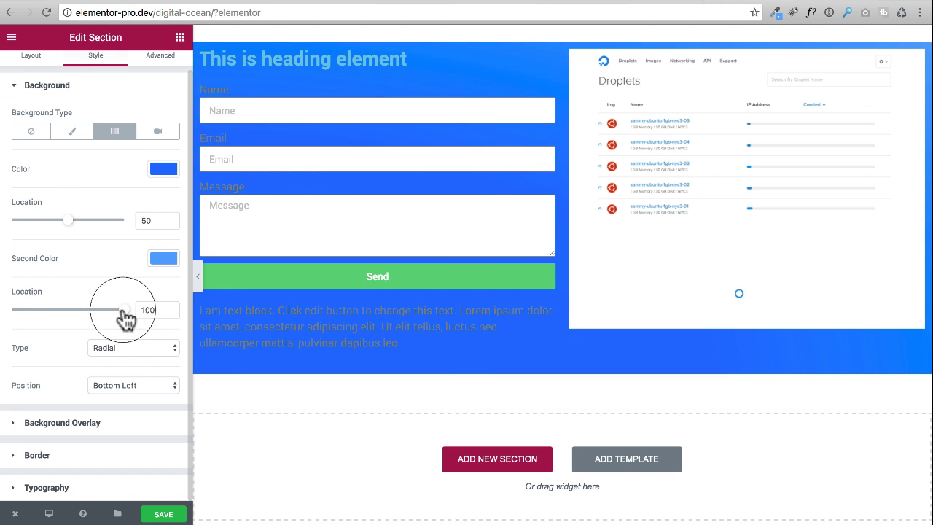
{"action": "mouse_move", "coordinate": [122, 309]}
{"action": "left_mouse_down"}
{"action": "mouse_move", "coordinate": [64, 313]}
{"action": "mouse_move", "coordinate": [131, 312]}
{"action": "left_mouse_up"}
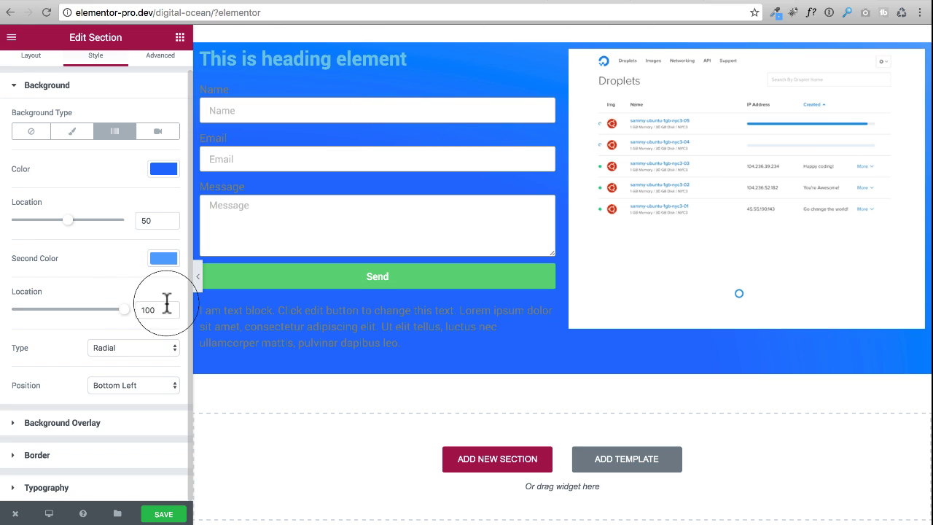
{"action": "left_click_drag", "start_coordinate": [67, 219], "coordinate": [75, 227]}
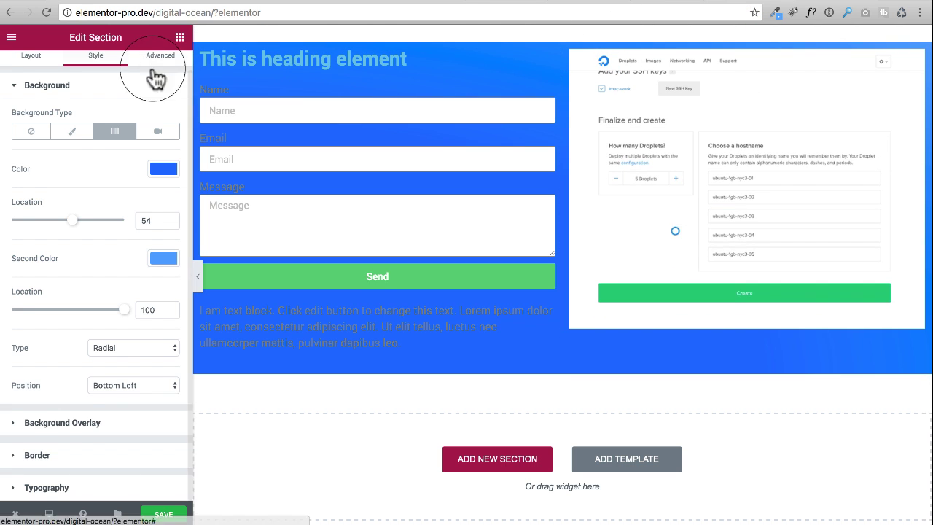
Step: Set the hero section's top and bottom padding to 70 px each
{"action": "scroll", "coordinate": [159, 88], "scroll_direction": "up", "scroll_amount": 1}
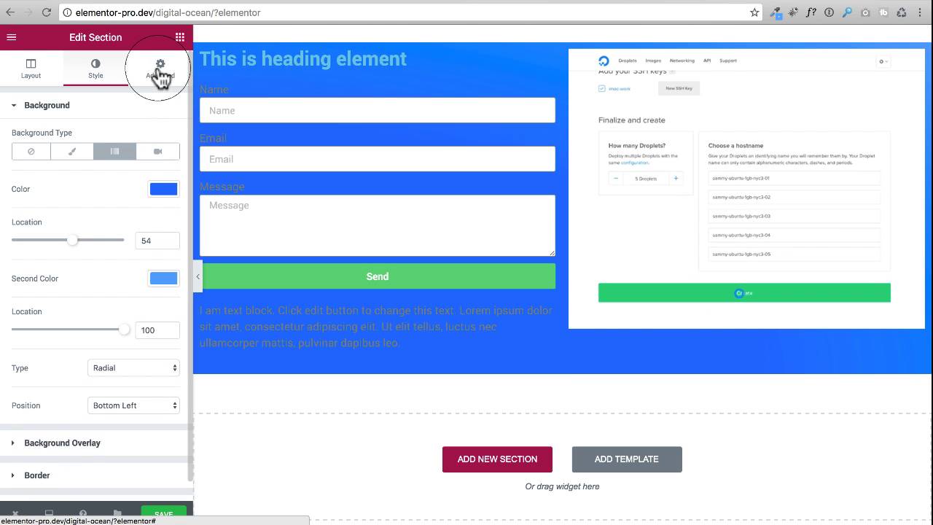
{"action": "left_click", "coordinate": [163, 72]}
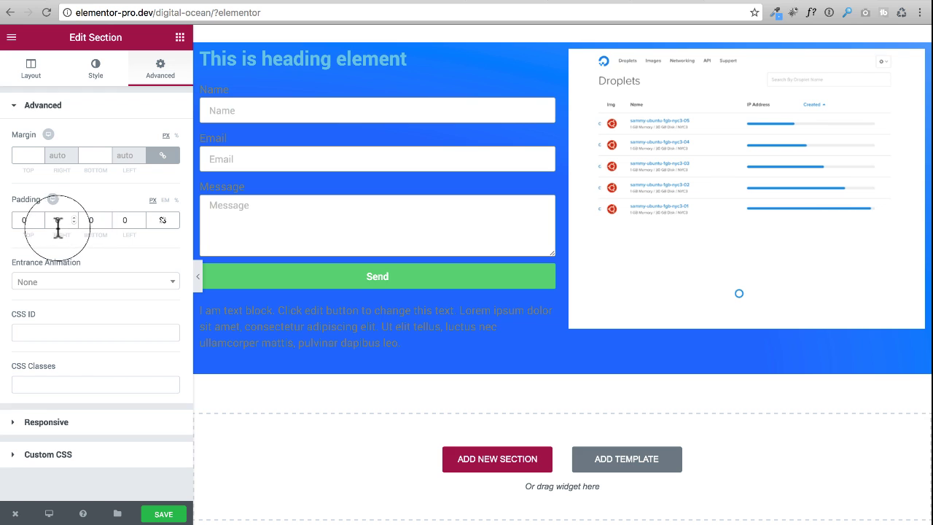
{"action": "double_click", "coordinate": [24, 220]}
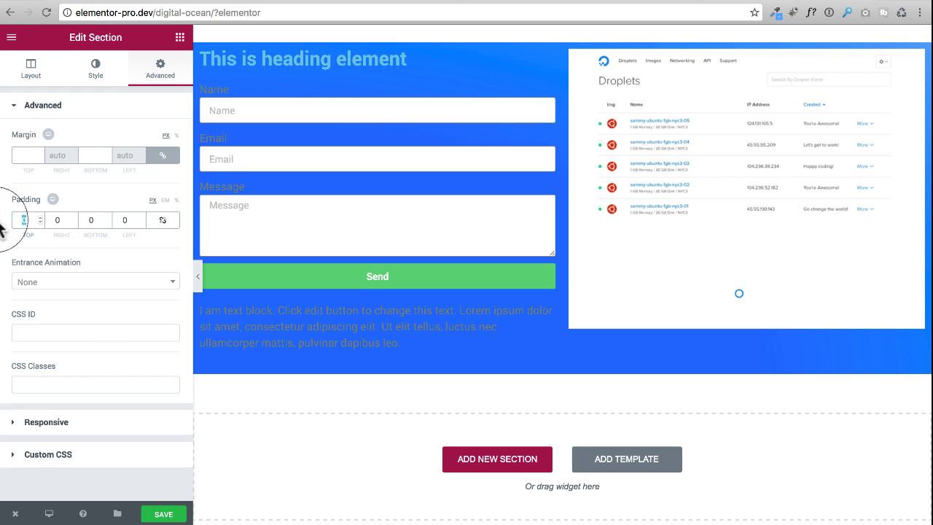
{"action": "type", "text": "80"}
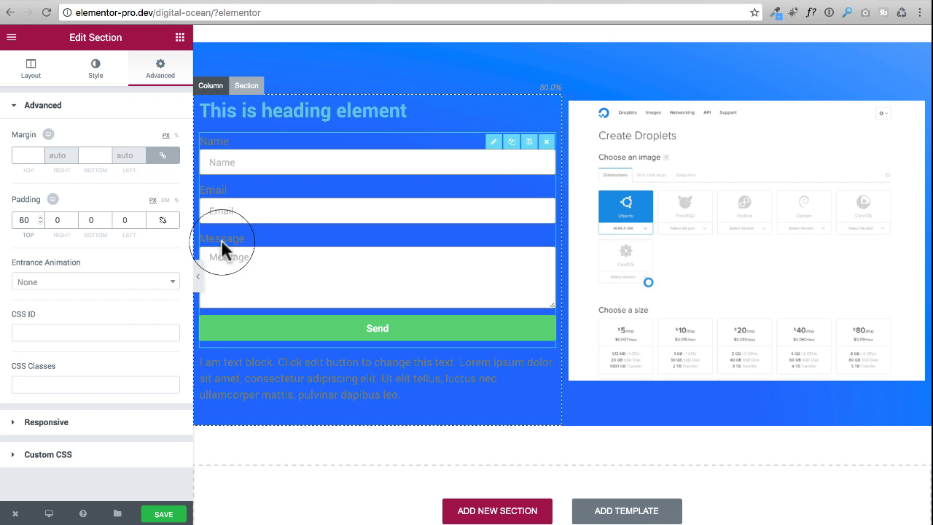
{"action": "double_click", "coordinate": [24, 220]}
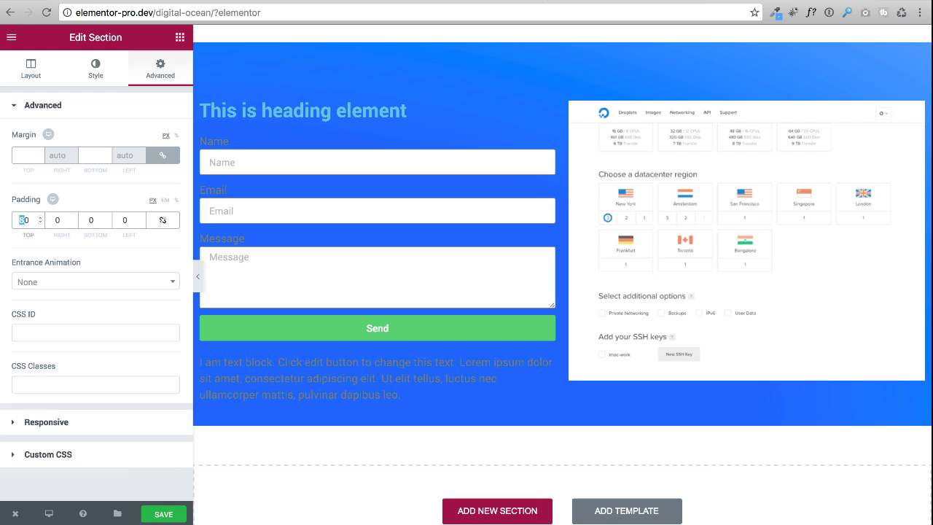
{"action": "type", "text": "70"}
{"action": "left_click", "coordinate": [66, 215]}
{"action": "double_click", "coordinate": [94, 219]}
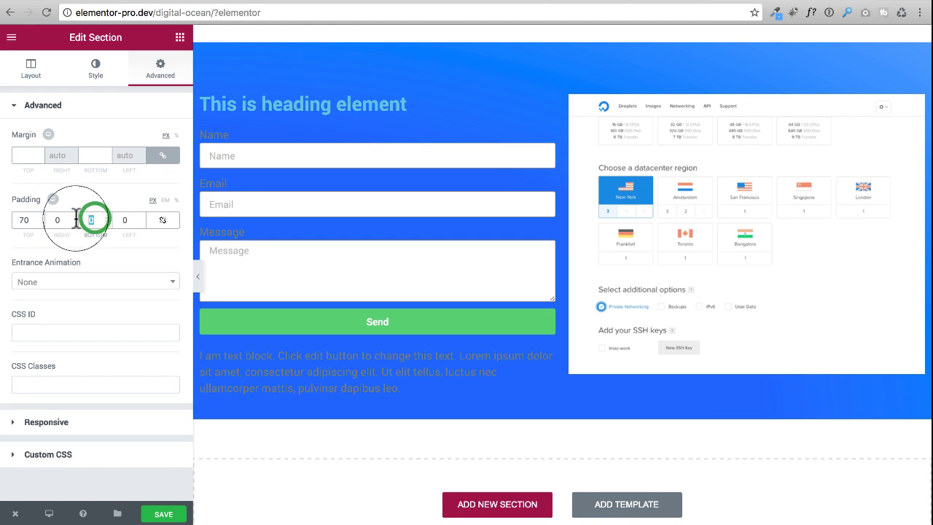
{"action": "type", "text": "70"}
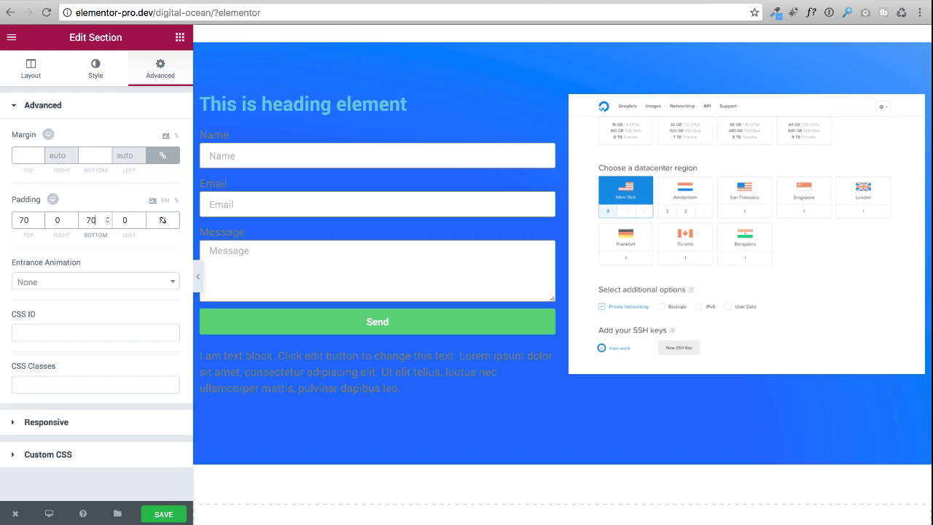
Step: Preview the section at full width, and set the gradient's first color location to 0 and its second color location to 50
{"action": "left_click", "coordinate": [197, 275]}
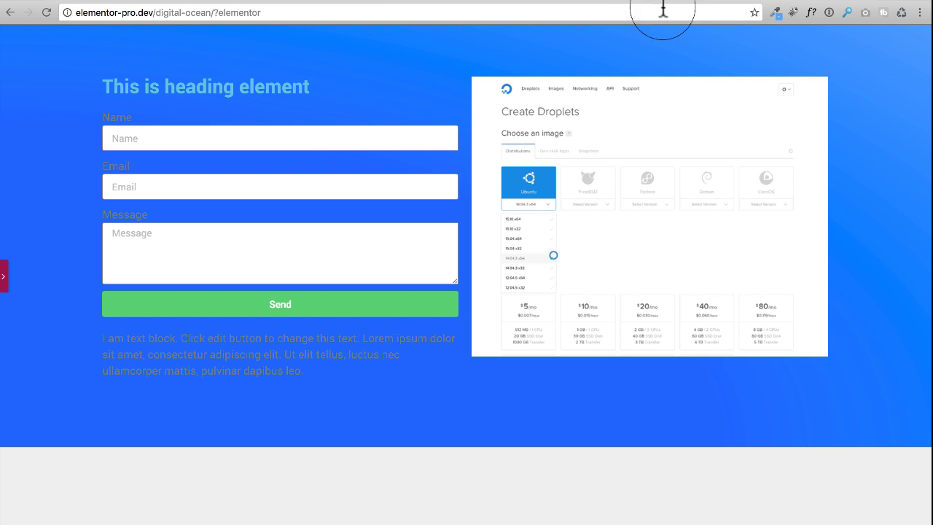
{"action": "left_click", "coordinate": [5, 279]}
{"action": "left_click", "coordinate": [97, 73]}
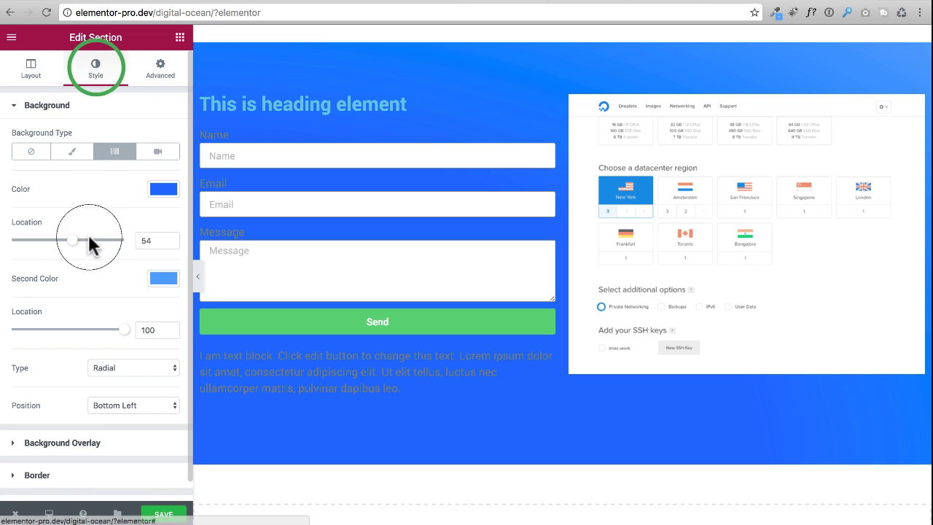
{"action": "left_click_drag", "start_coordinate": [86, 241], "coordinate": [9, 245]}
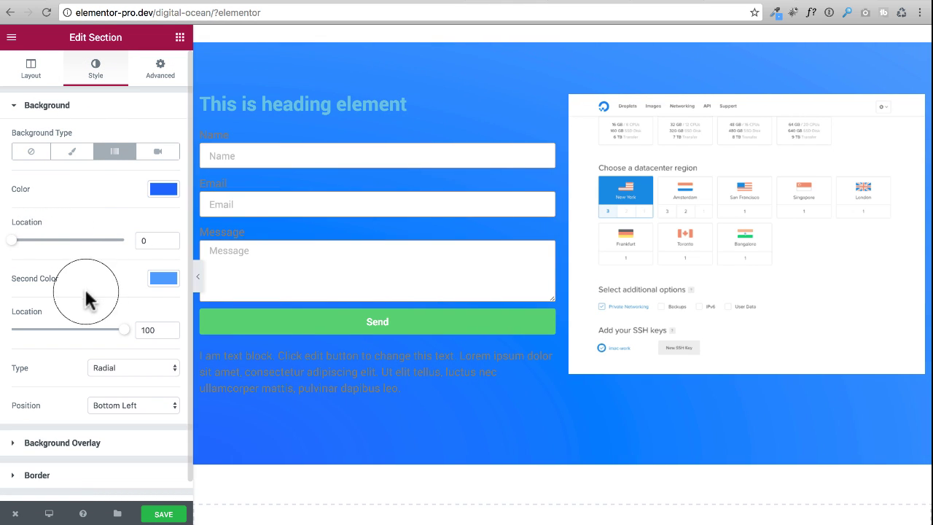
{"action": "left_click", "coordinate": [125, 332]}
{"action": "left_click_drag", "start_coordinate": [125, 334], "coordinate": [75, 336]}
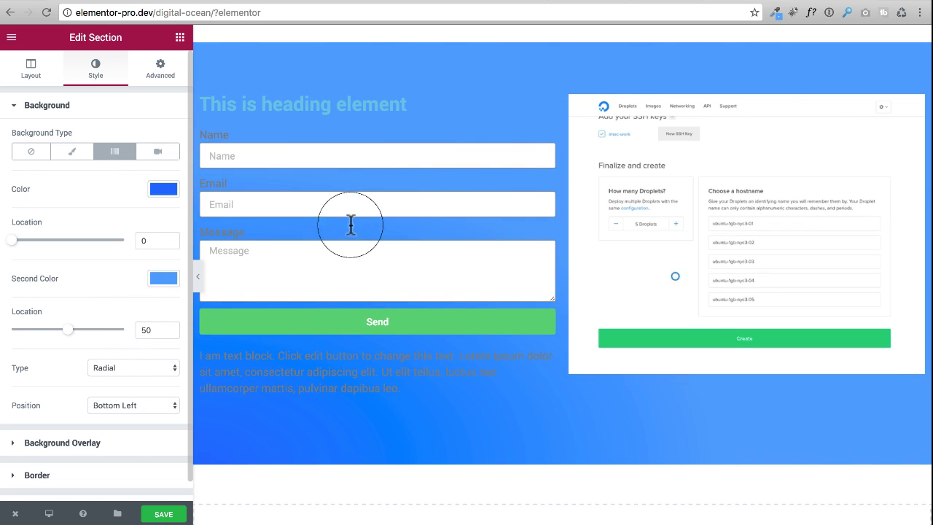
Step: Compare the section's gradient and layout with the hero on the DigitalOcean homepage, ending back on the Elementor page
{"action": "left_click", "coordinate": [822, 2]}
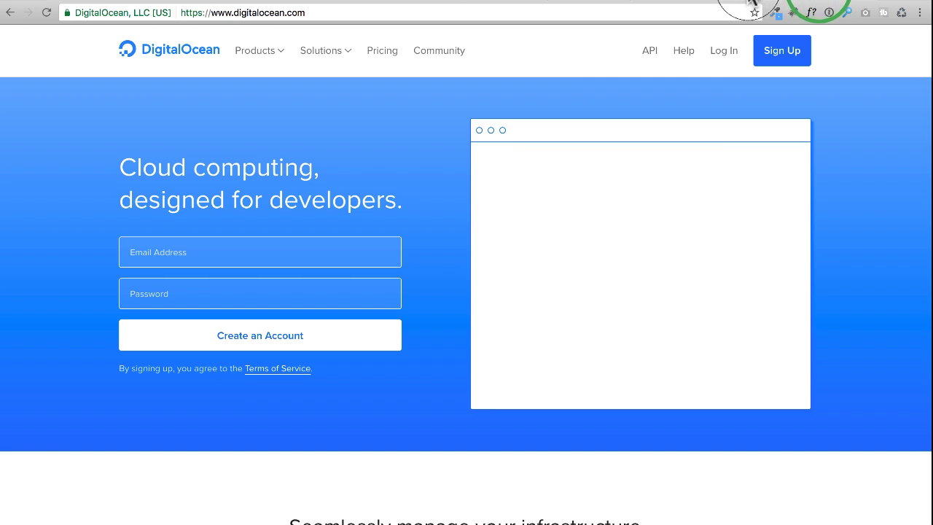
{"action": "left_click", "coordinate": [795, 3]}
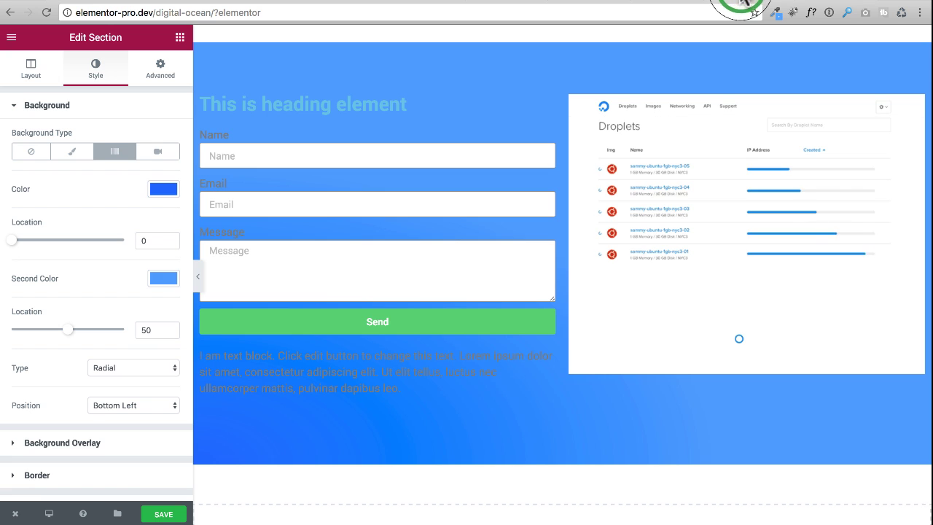
{"action": "left_click", "coordinate": [834, 2]}
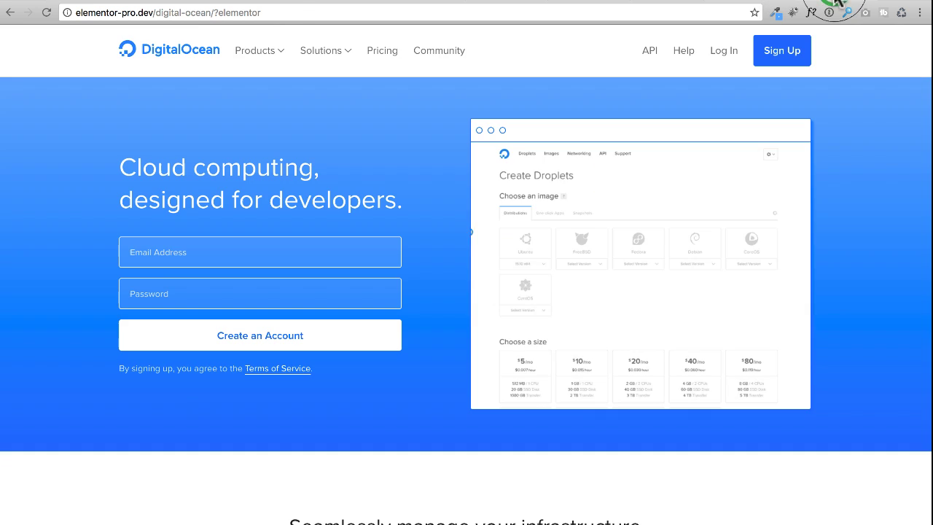
{"action": "left_click", "coordinate": [749, 3]}
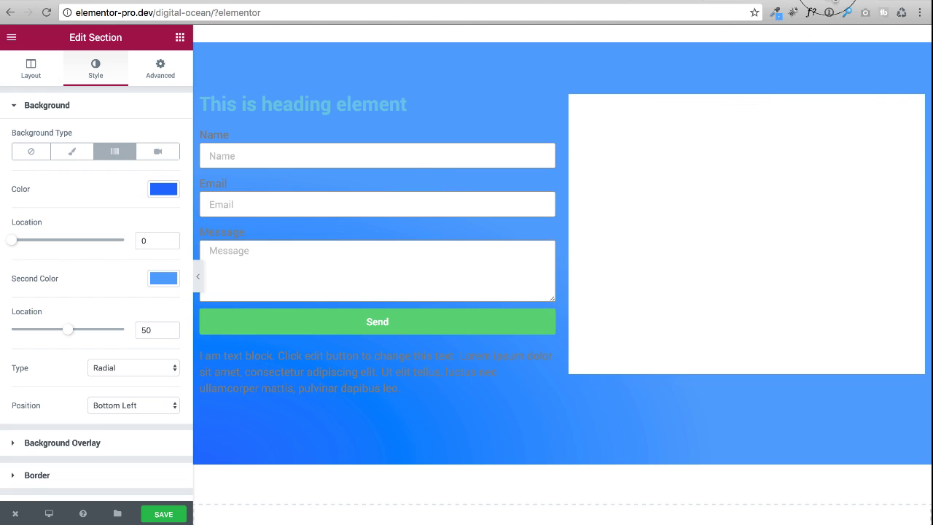
{"action": "left_click", "coordinate": [835, 2]}
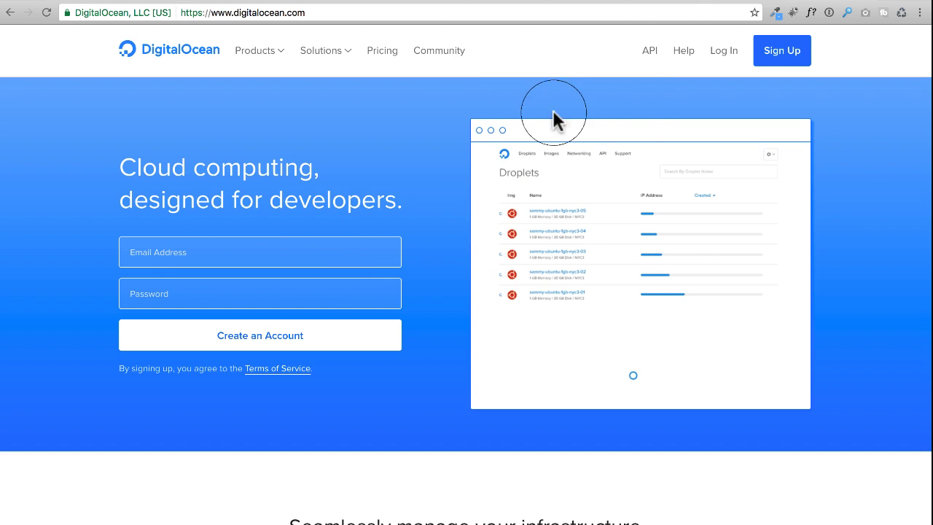
{"action": "left_click", "coordinate": [746, 0]}
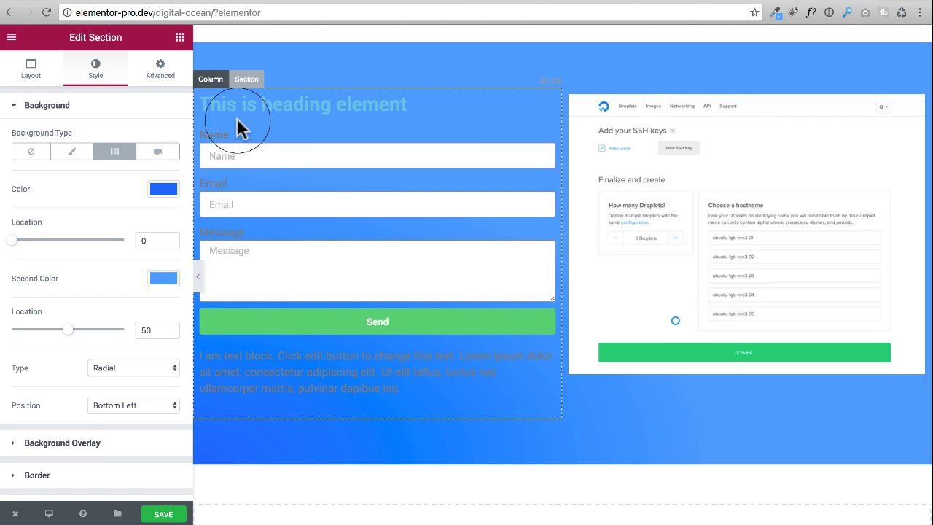
Step: Unlink the padding sides of the column holding the form and set its right and left padding to 30 px
{"action": "left_click", "coordinate": [207, 78]}
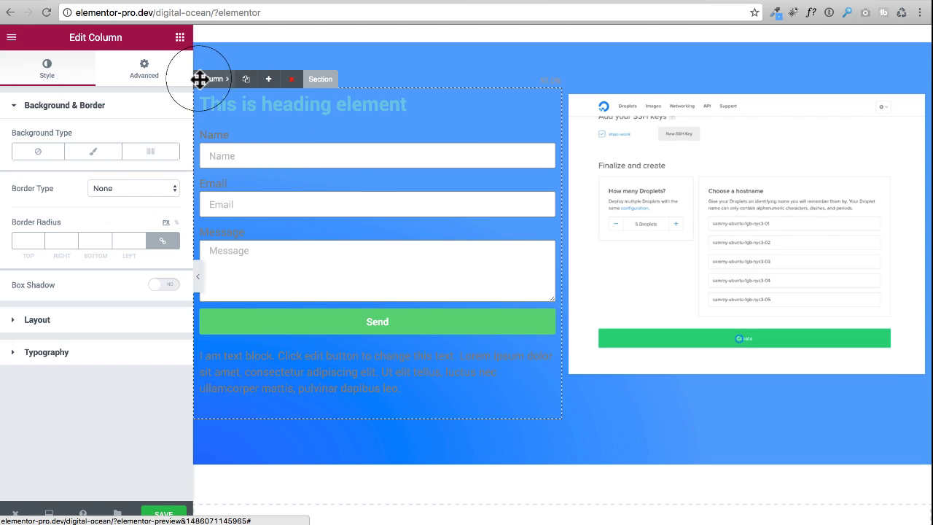
{"action": "left_click", "coordinate": [146, 69]}
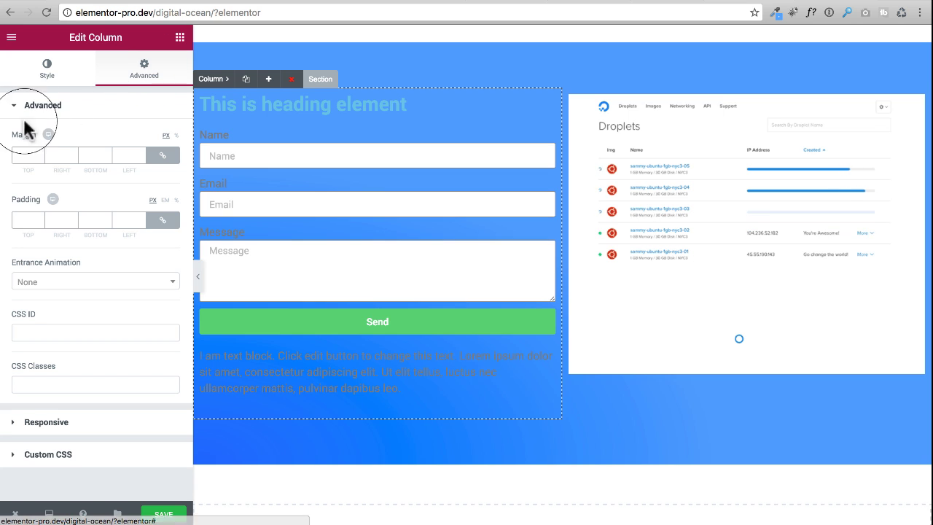
{"action": "left_click", "coordinate": [165, 224]}
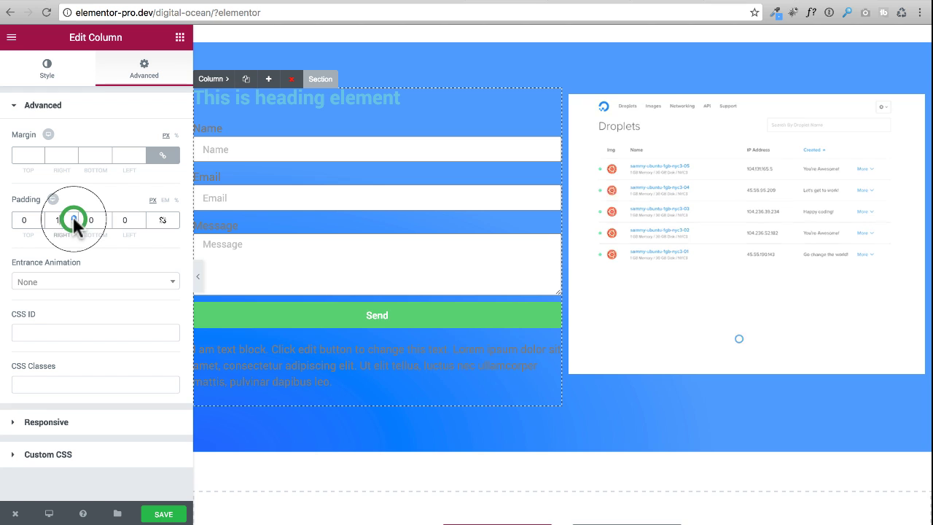
{"action": "left_click_drag", "start_coordinate": [73, 217], "coordinate": [73, 217]}
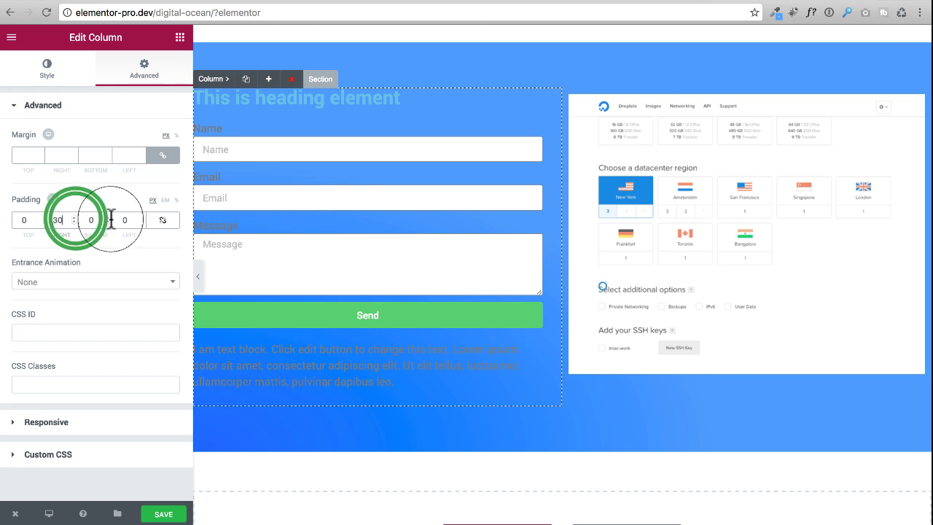
{"action": "left_click_drag", "start_coordinate": [141, 215], "coordinate": [140, 221]}
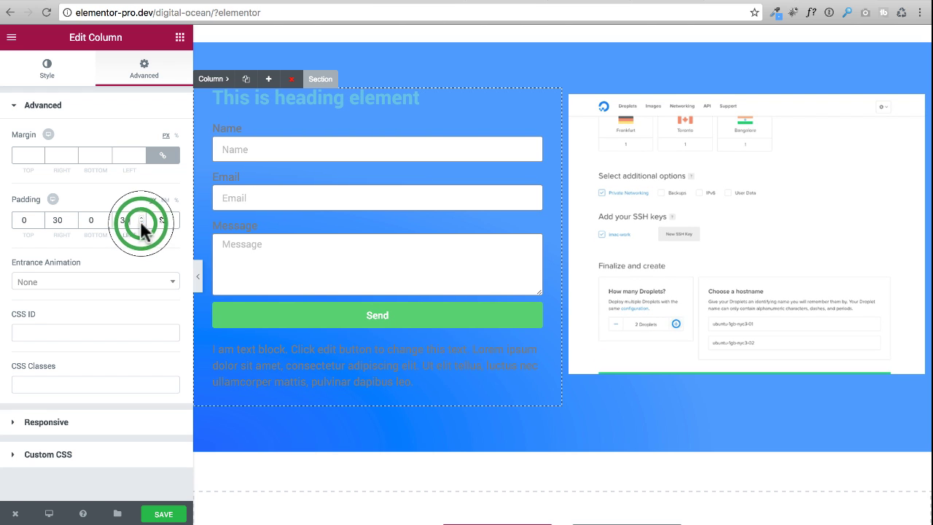
Step: Preview the hero at full width and set the form column's right and left padding to 50 px
{"action": "left_click", "coordinate": [203, 276]}
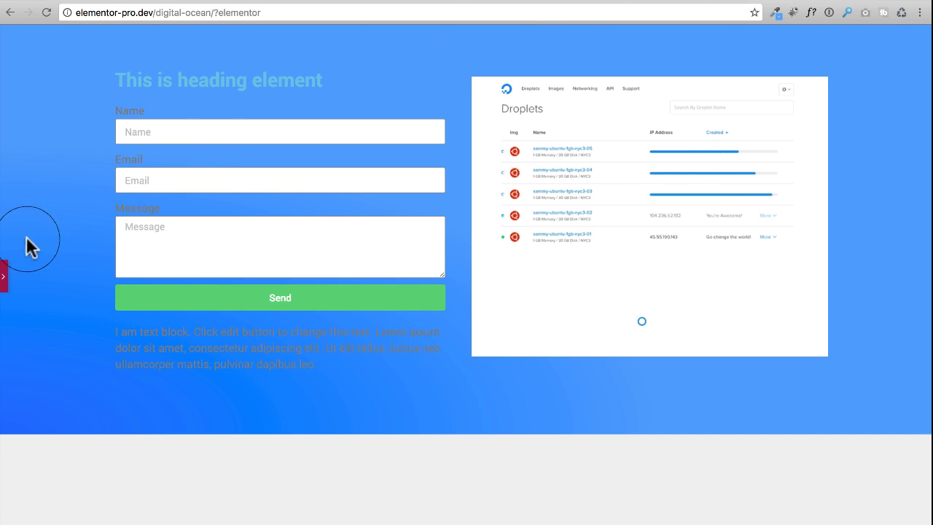
{"action": "left_click", "coordinate": [4, 276]}
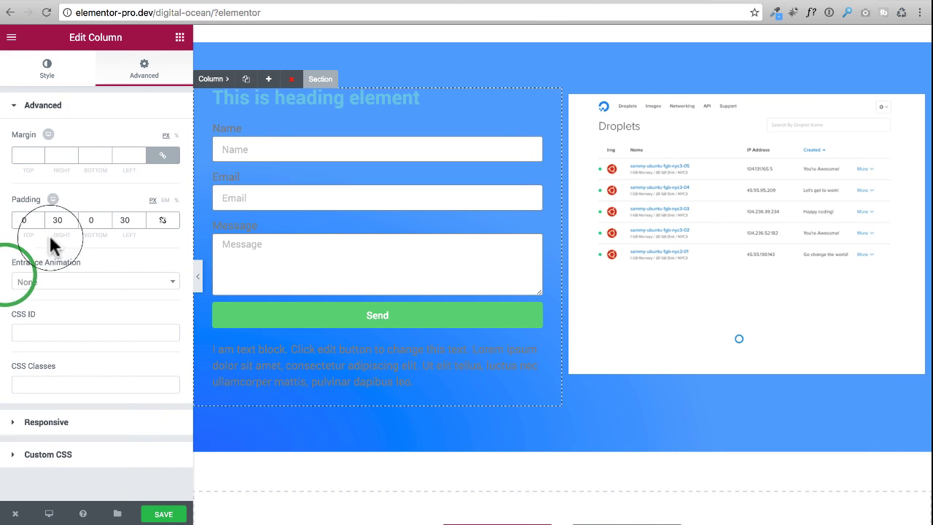
{"action": "double_click", "coordinate": [65, 221]}
{"action": "type", "text": "5"}
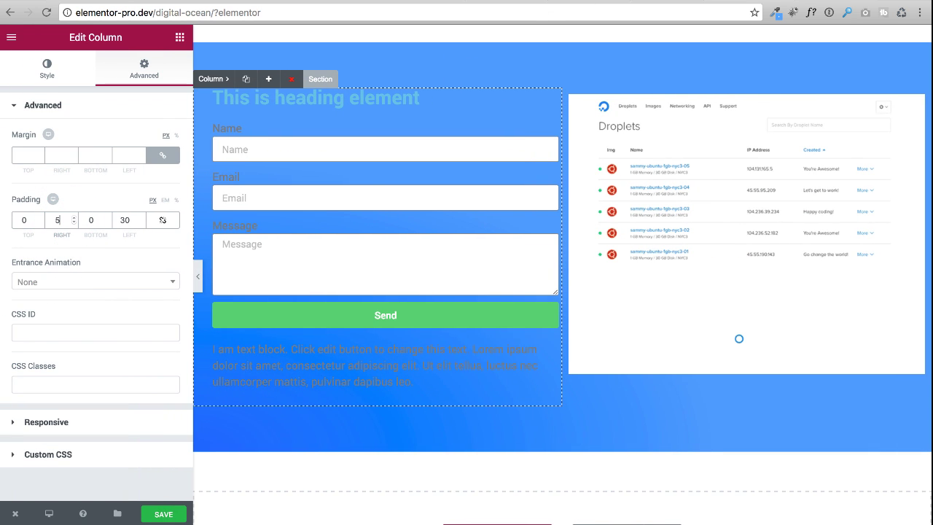
{"action": "type", "text": "0"}
{"action": "left_click", "coordinate": [97, 221]}
{"action": "double_click", "coordinate": [133, 220]}
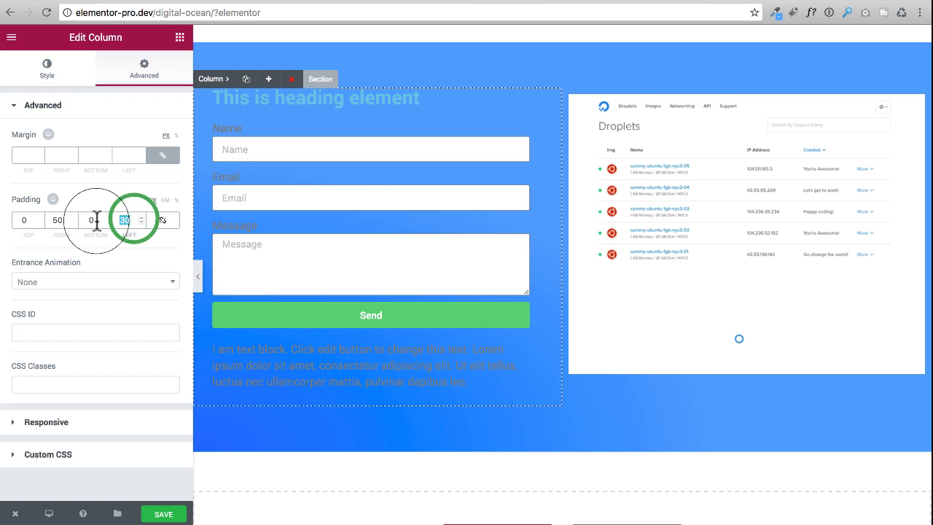
{"action": "type", "text": "50"}
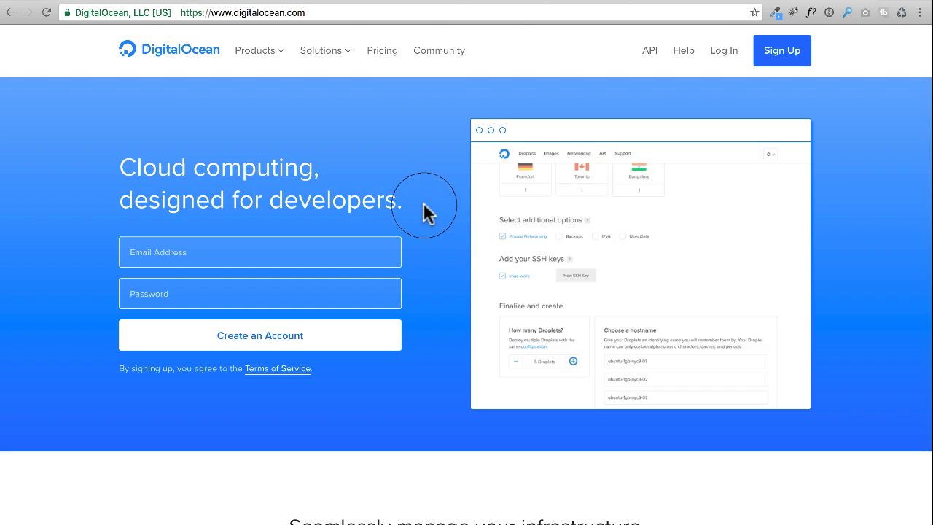
Step: Copy the headline "Cloud computing, designed for developers." from the DigitalOcean homepage and use it as the heading element's title
{"action": "left_click_drag", "start_coordinate": [401, 200], "coordinate": [126, 162]}
{"action": "key", "text": "super+c"}
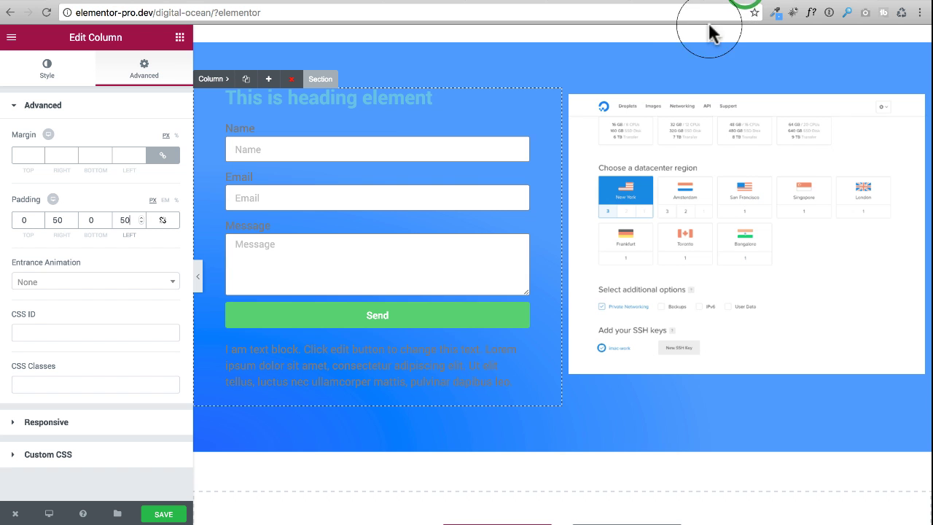
{"action": "left_click", "coordinate": [354, 98]}
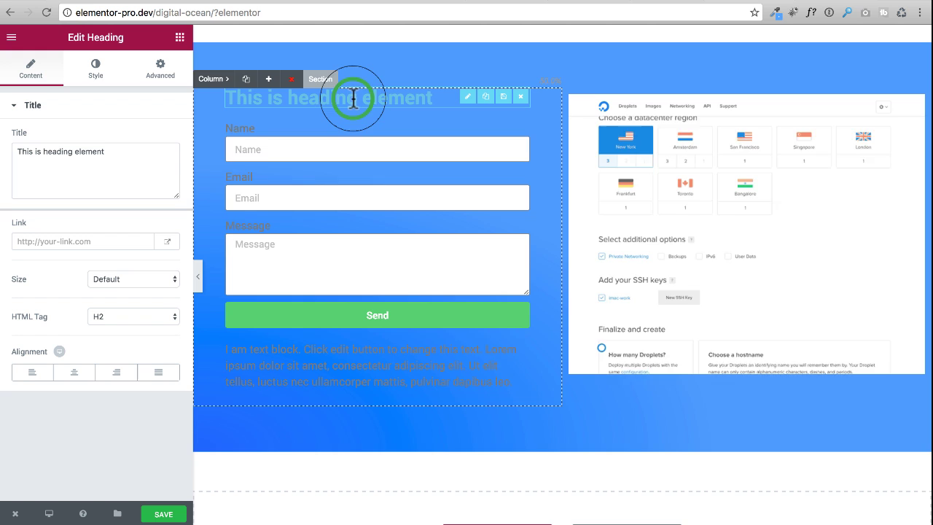
{"action": "triple_click", "coordinate": [131, 148]}
{"action": "key", "text": "super+v"}
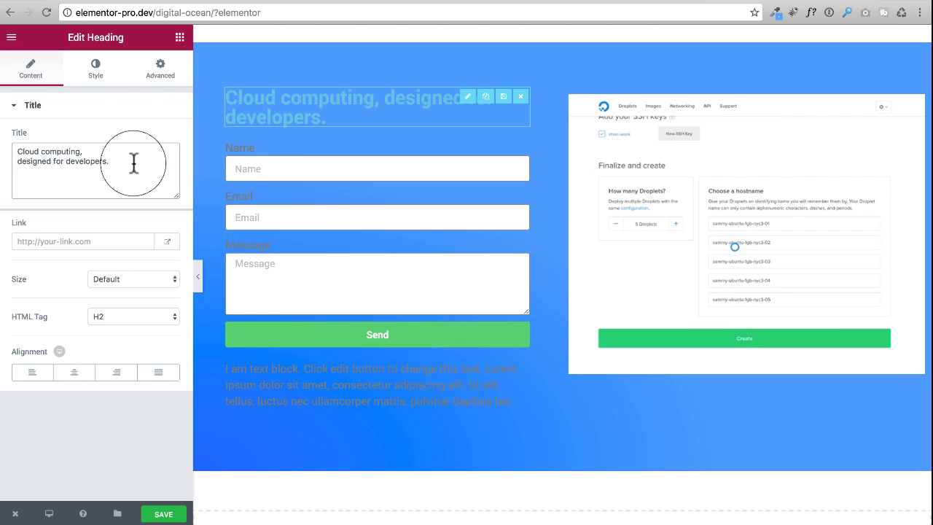
Step: Set the heading's text color to white (#ffffff) and compare it with the headline on the DigitalOcean homepage
{"action": "left_click", "coordinate": [96, 73]}
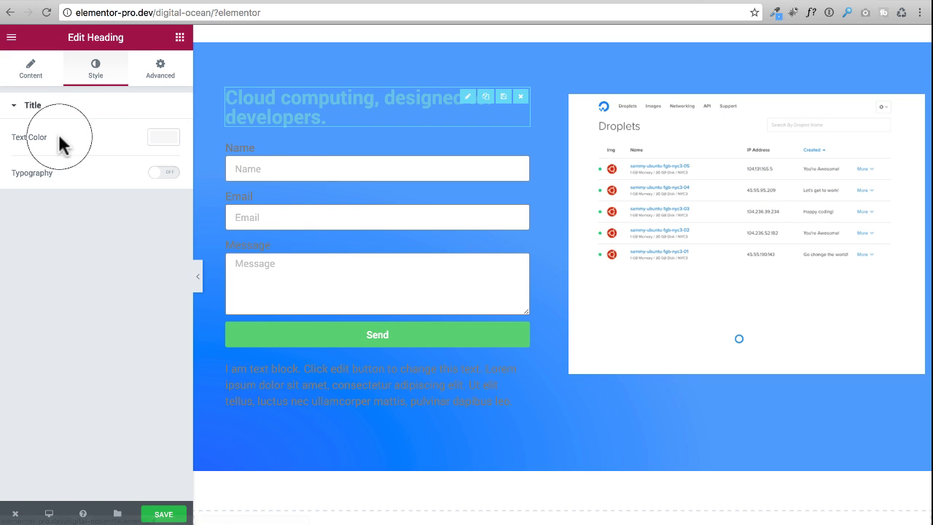
{"action": "left_click", "coordinate": [168, 142]}
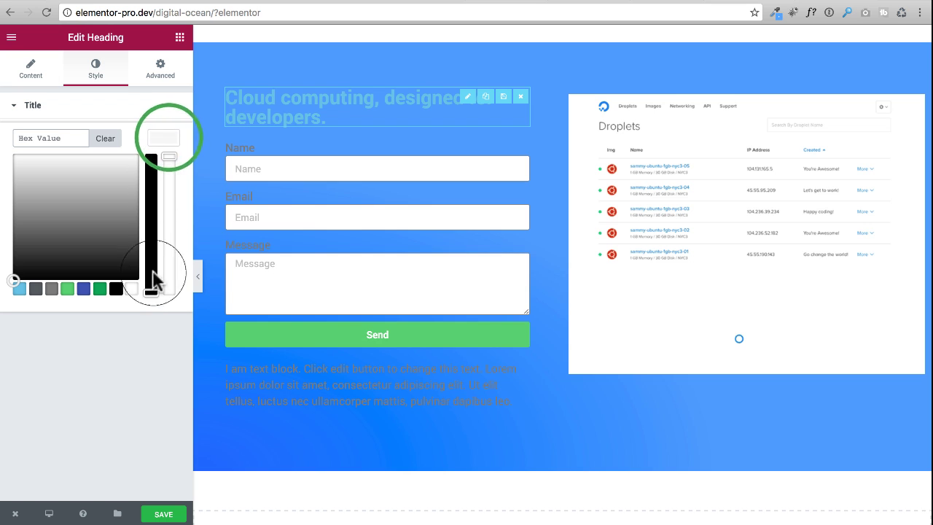
{"action": "left_click", "coordinate": [137, 292]}
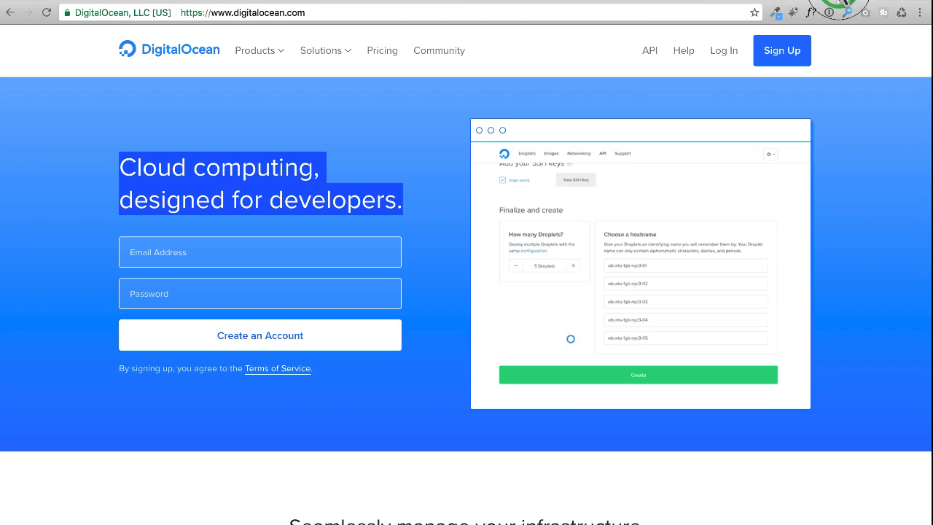
{"action": "left_click", "coordinate": [170, 192]}
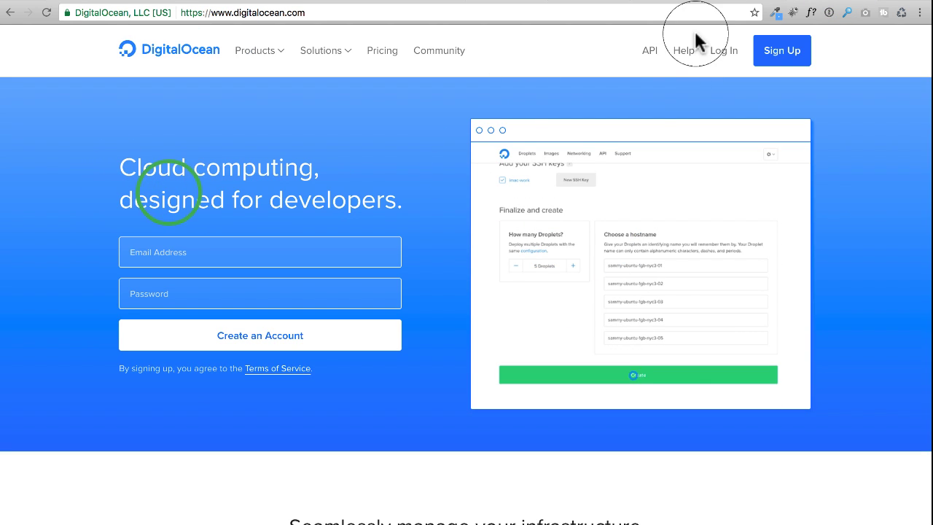
{"action": "left_click", "coordinate": [739, 0]}
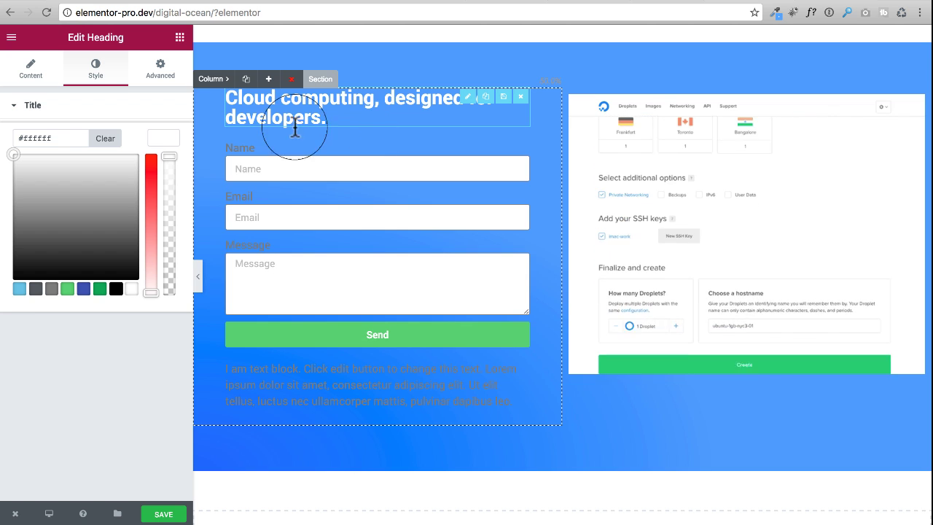
Step: Insert a <br> tag after "Cloud computing," in the heading's title to split it into two lines
{"action": "left_click", "coordinate": [95, 87]}
{"action": "left_click", "coordinate": [29, 69]}
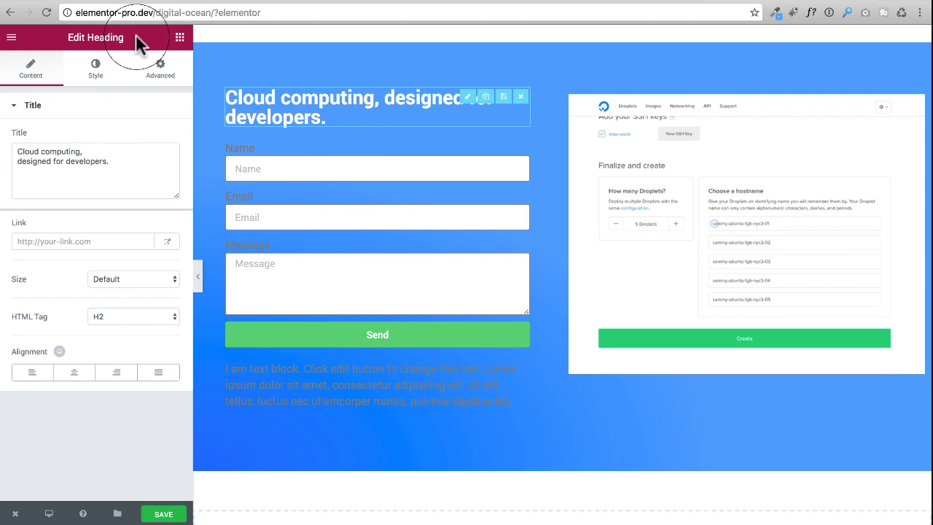
{"action": "left_click", "coordinate": [90, 149]}
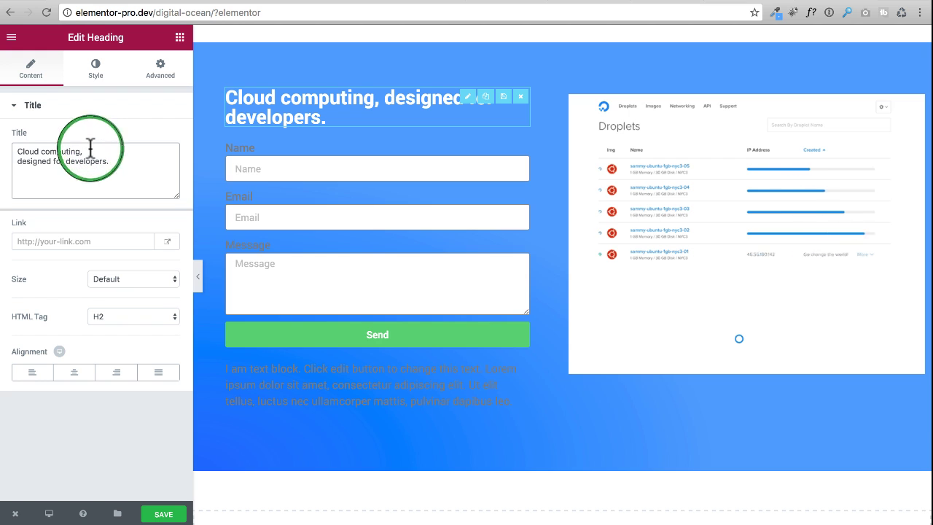
{"action": "key", "text": "Return"}
{"action": "key", "text": "Return"}
{"action": "key", "text": "Return"}
{"action": "key", "text": "Return"}
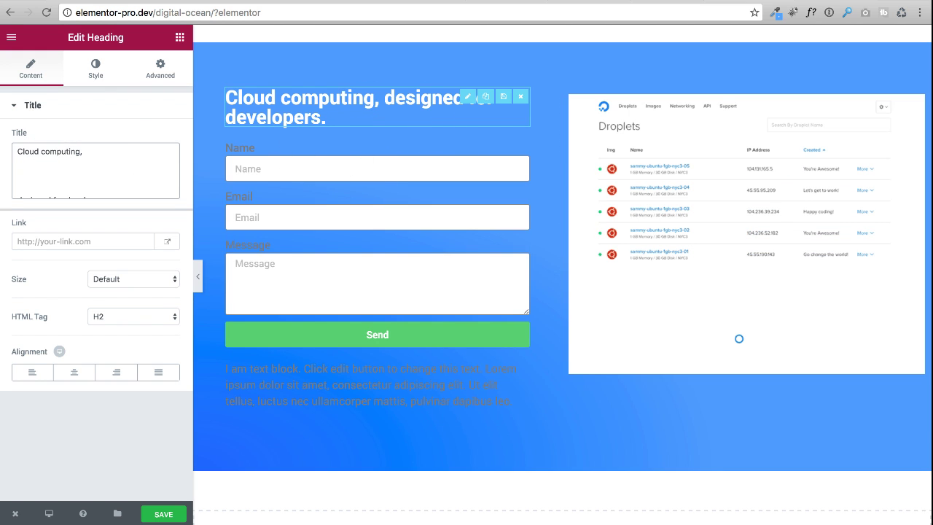
{"action": "key", "text": "BackSpace"}
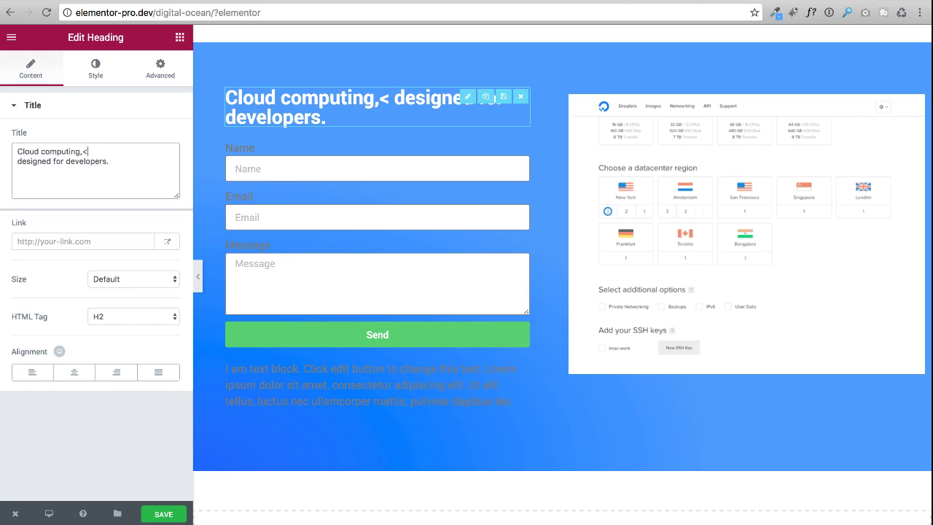
{"action": "type", "text": "br>"}
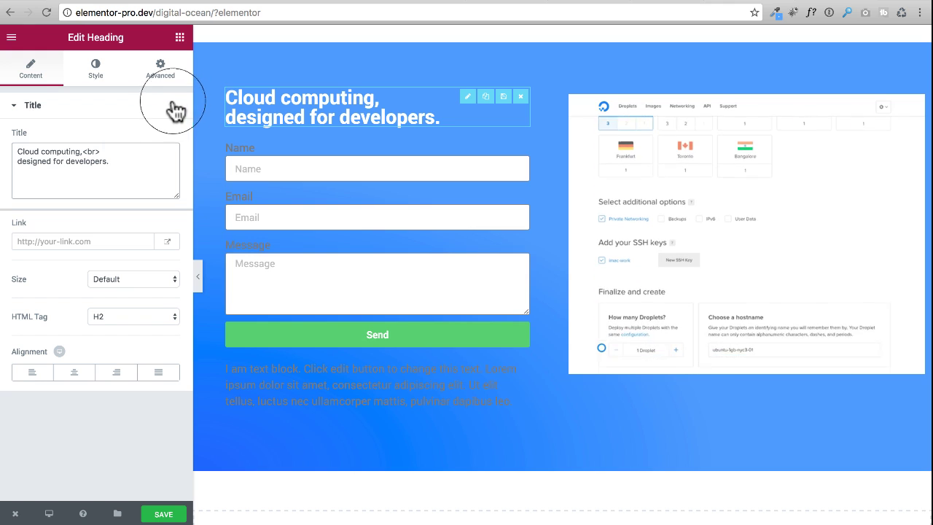
Step: Enable custom typography for the heading and set its size to 40 px, checking the DigitalOcean headline's font with WhatFont
{"action": "left_click", "coordinate": [97, 71]}
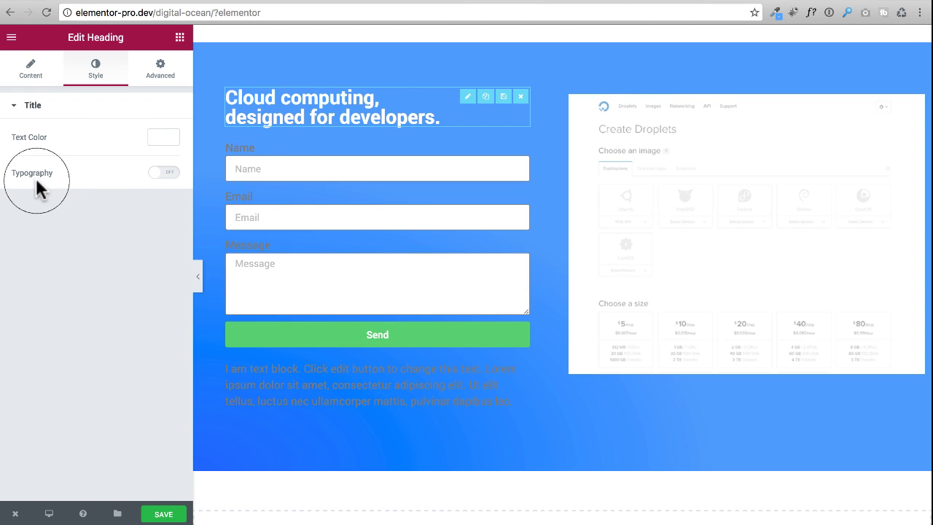
{"action": "left_click", "coordinate": [168, 175]}
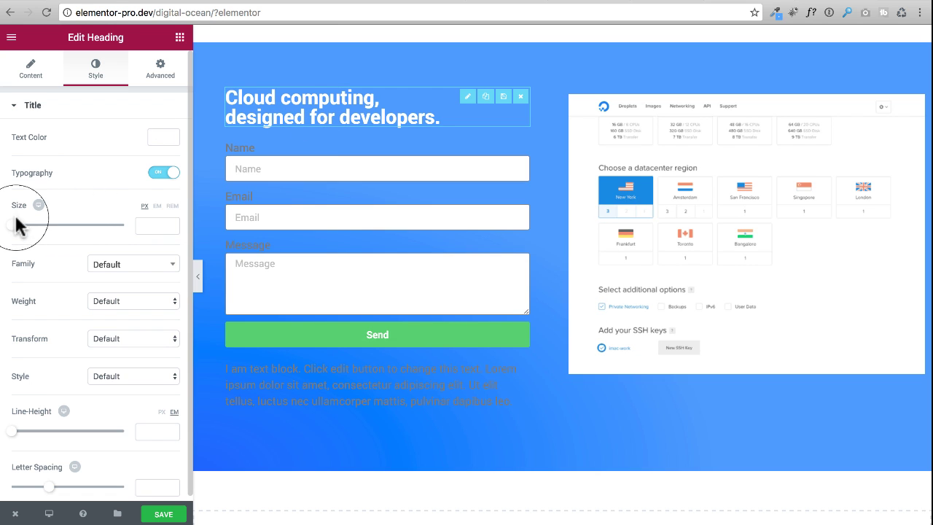
{"action": "left_click_drag", "start_coordinate": [14, 230], "coordinate": [38, 227]}
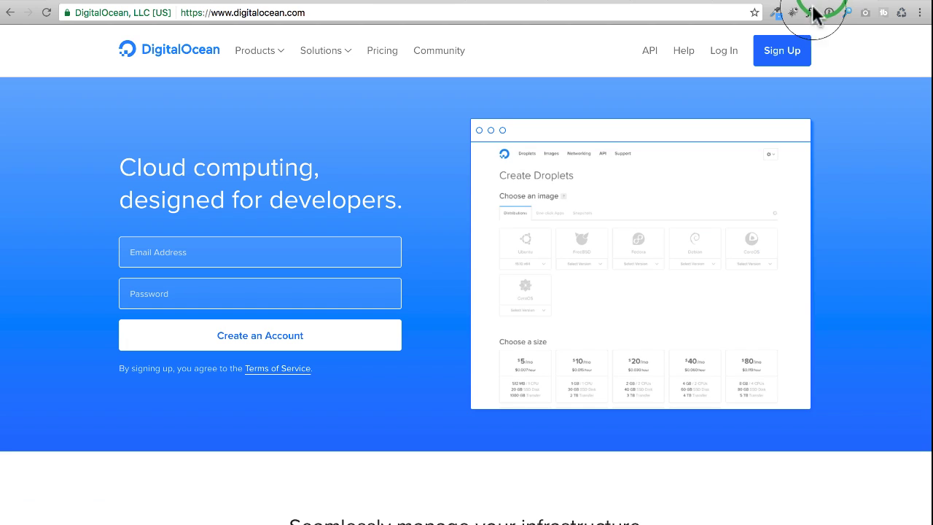
{"action": "left_click", "coordinate": [810, 15]}
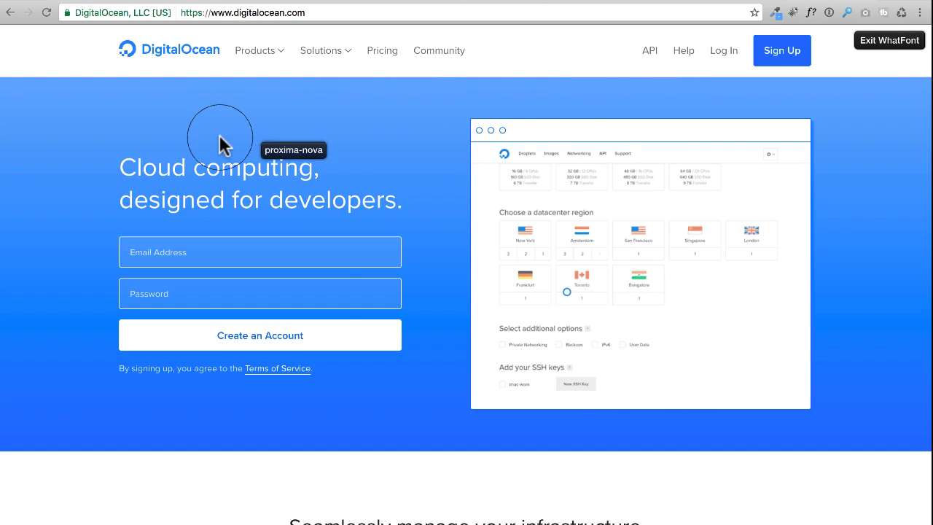
{"action": "left_click", "coordinate": [191, 169]}
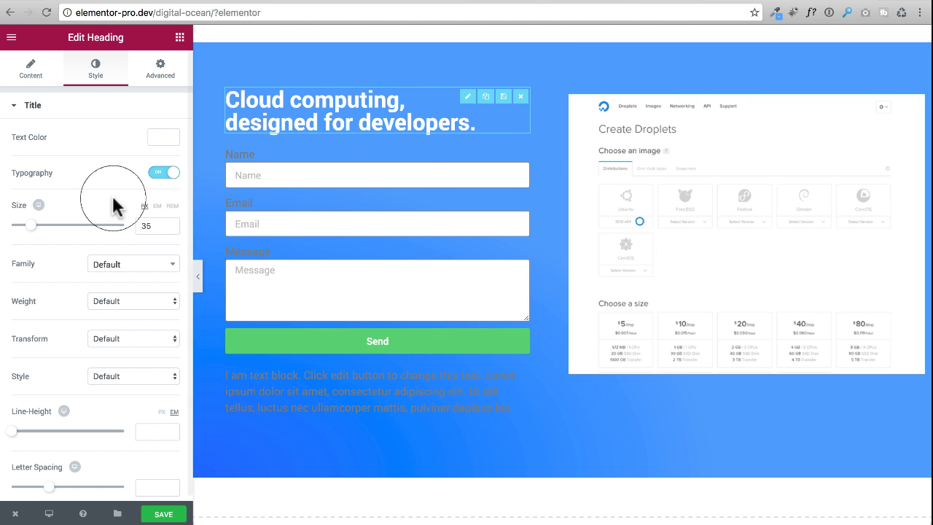
{"action": "left_click_drag", "start_coordinate": [29, 232], "coordinate": [34, 232]}
{"action": "left_click_drag", "start_coordinate": [165, 226], "coordinate": [133, 225]}
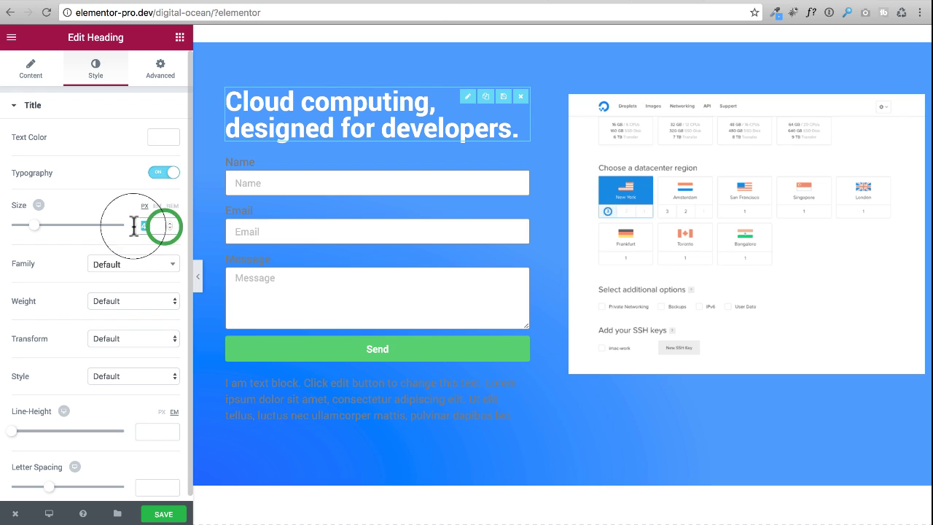
{"action": "left_click", "coordinate": [170, 228]}
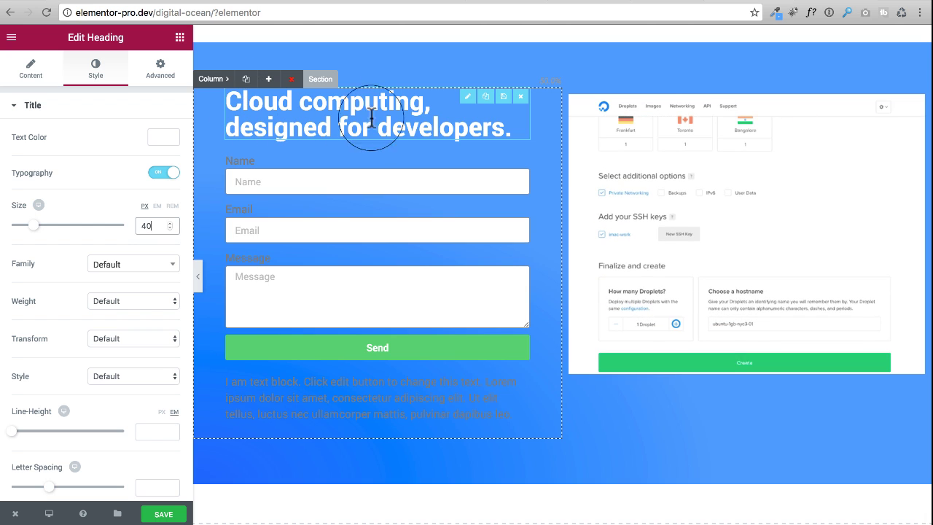
Step: Try font weights 500 and 400 on the heading, settling on 300
{"action": "left_click", "coordinate": [114, 299]}
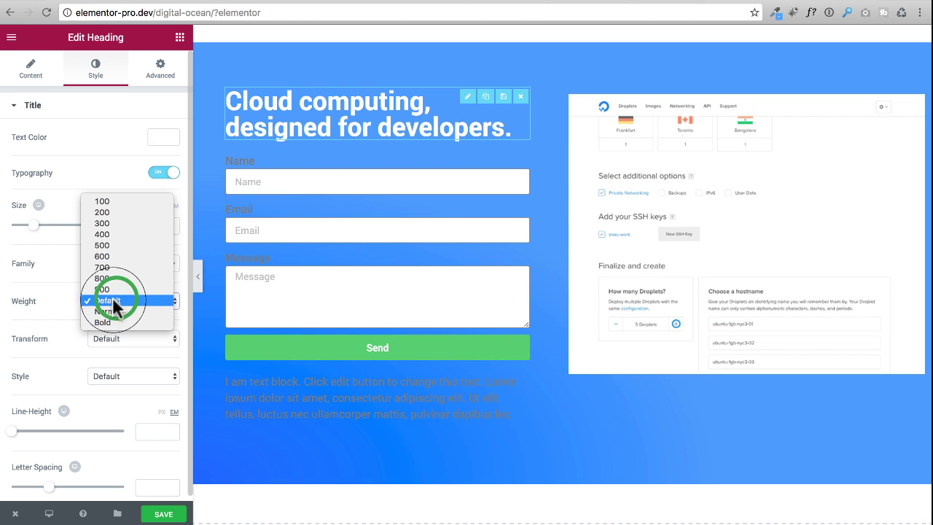
{"action": "left_click", "coordinate": [119, 244]}
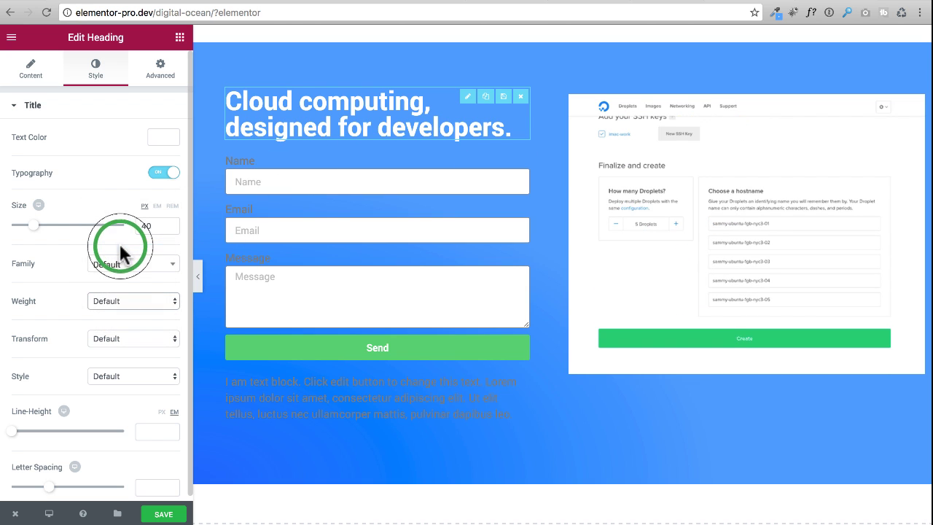
{"action": "left_click", "coordinate": [117, 302]}
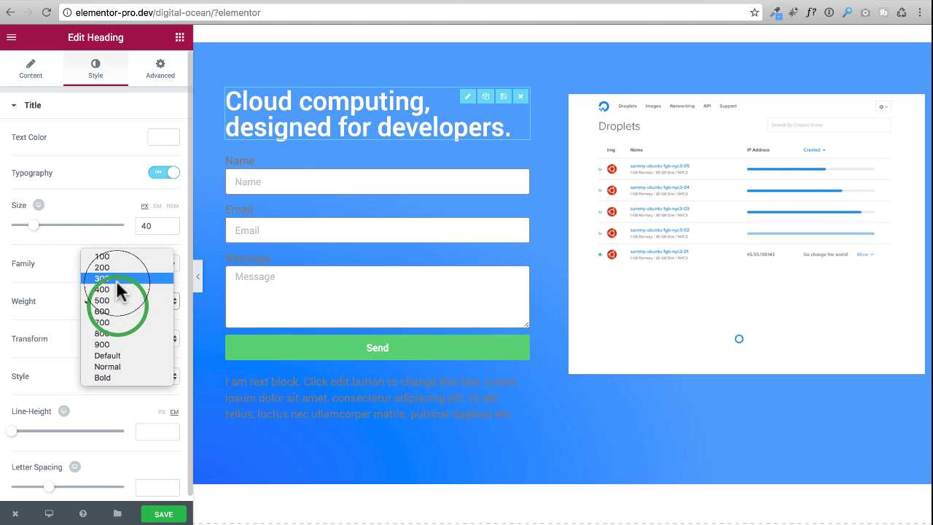
{"action": "left_click", "coordinate": [115, 288]}
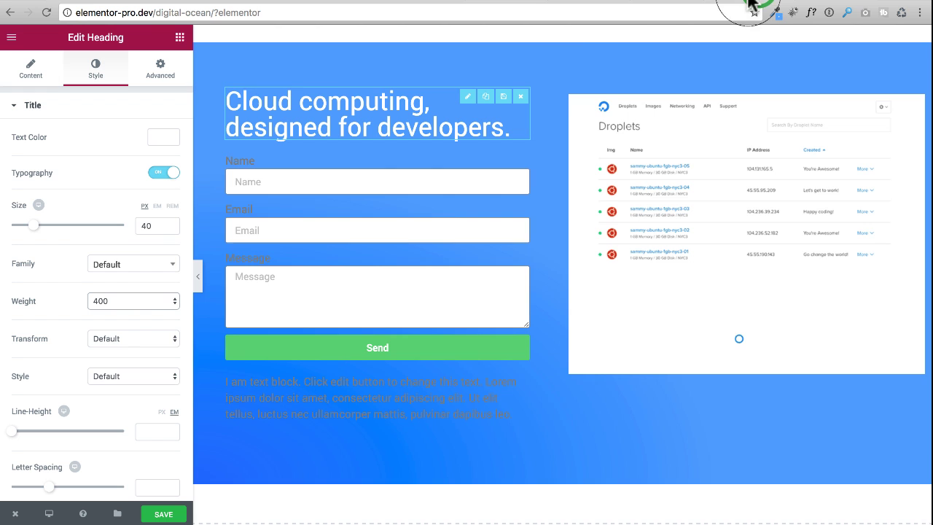
{"action": "left_click", "coordinate": [113, 297]}
{"action": "left_click", "coordinate": [117, 290]}
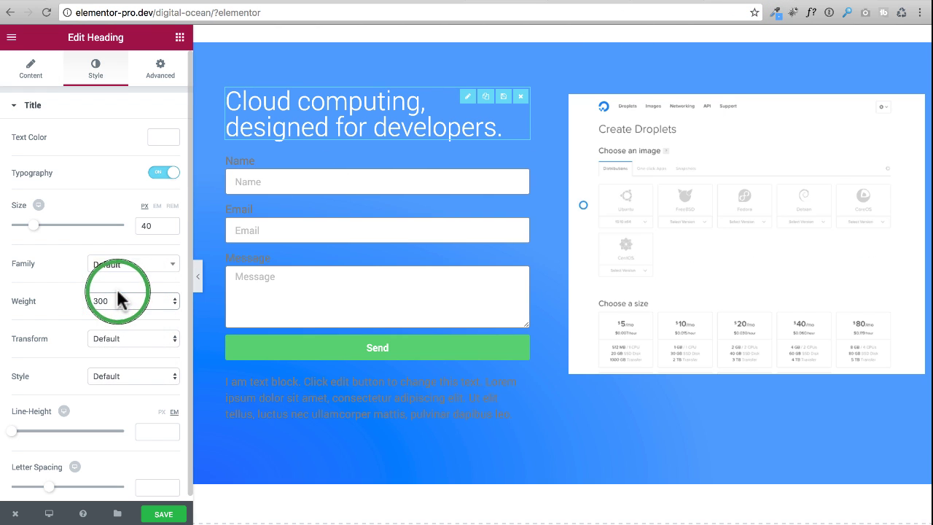
Step: Switch the heading's line-height unit to pixels and set the line height to 50 px
{"action": "left_click", "coordinate": [813, 9]}
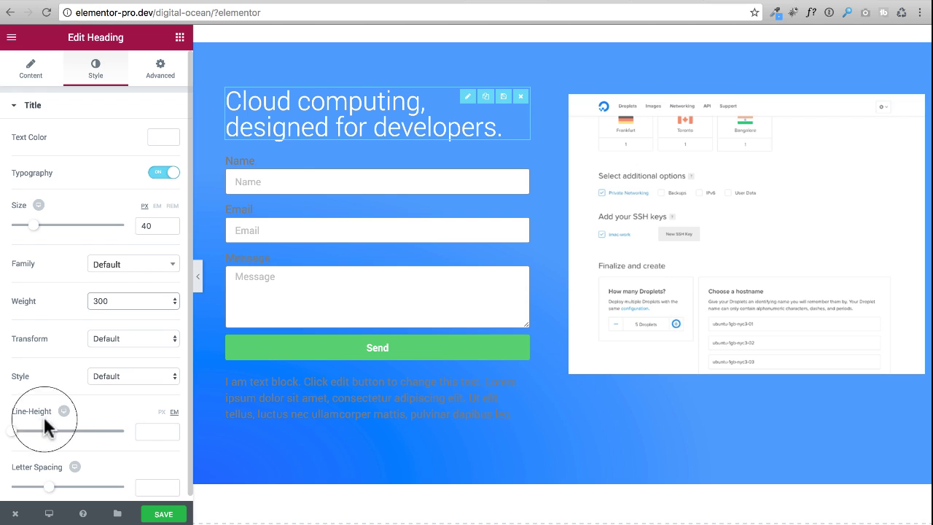
{"action": "left_click_drag", "start_coordinate": [10, 430], "coordinate": [11, 431]}
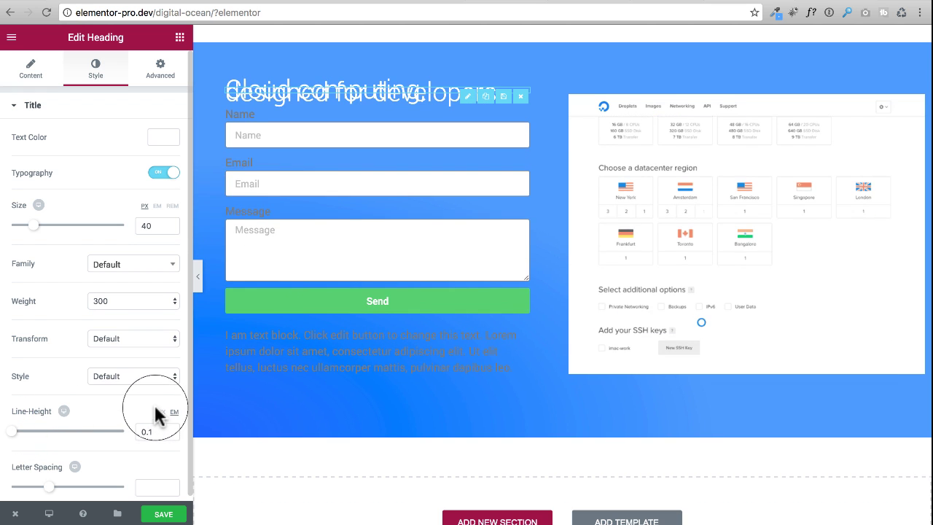
{"action": "left_click", "coordinate": [162, 412]}
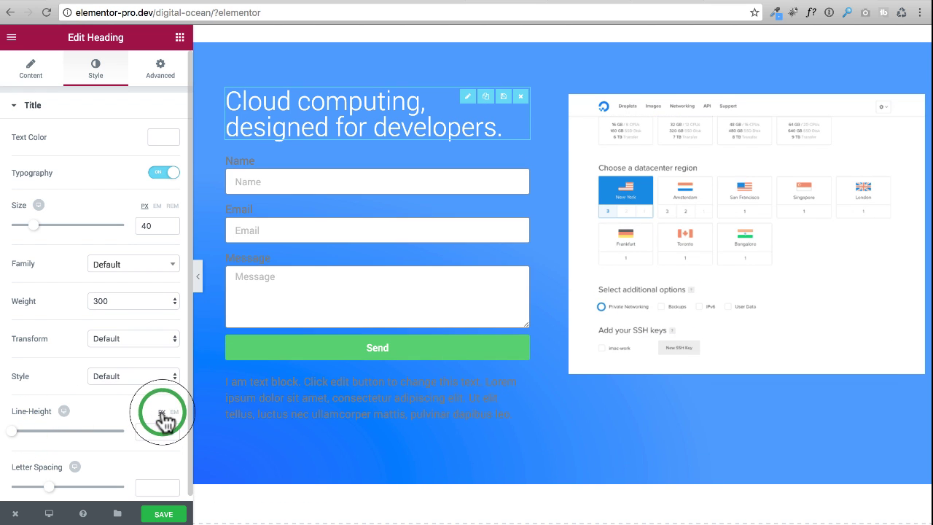
{"action": "left_click_drag", "start_coordinate": [16, 431], "coordinate": [70, 431]}
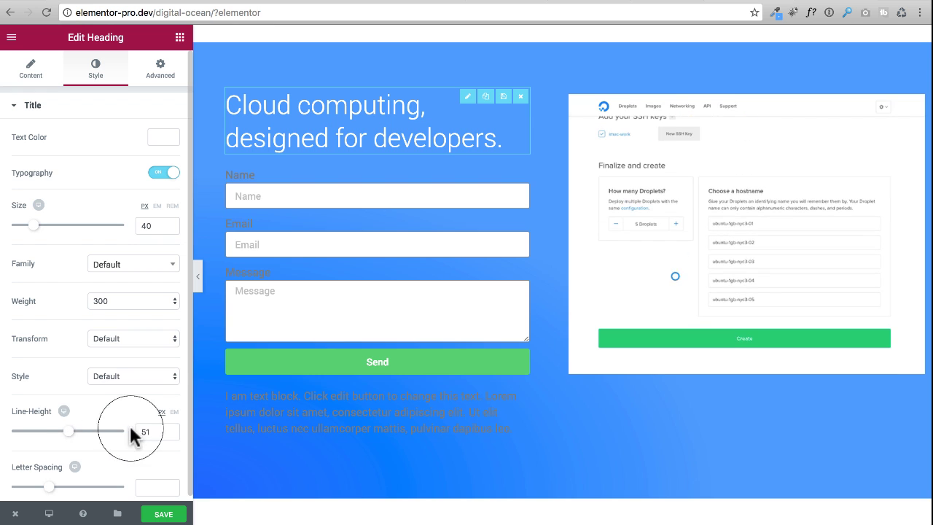
{"action": "left_click", "coordinate": [170, 435]}
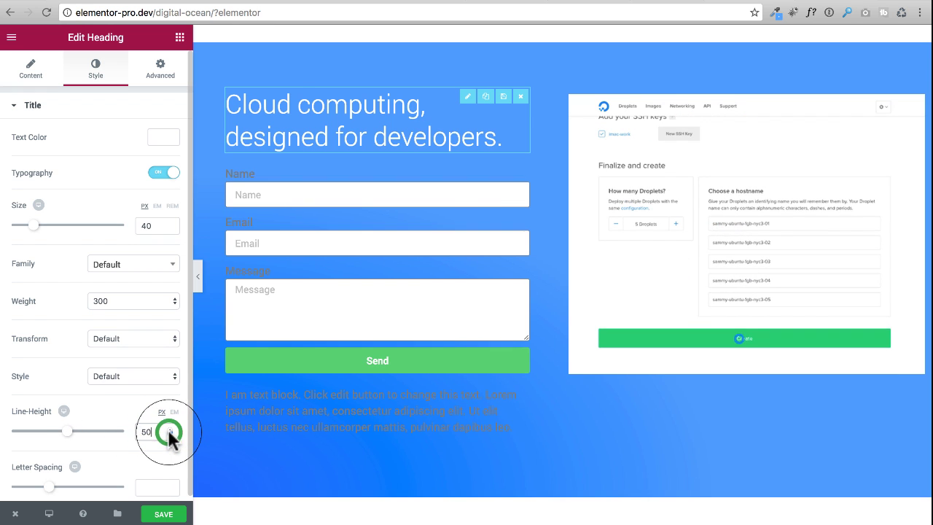
Step: Preview the hero section without the editing controls and compare its heading with the DigitalOcean page, exiting WhatFont there
{"action": "left_click", "coordinate": [203, 276]}
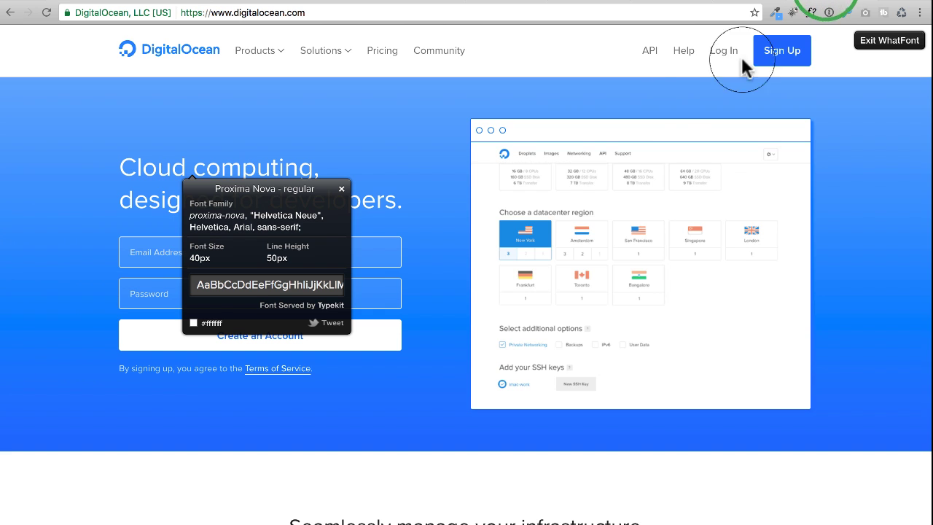
{"action": "left_click", "coordinate": [880, 46]}
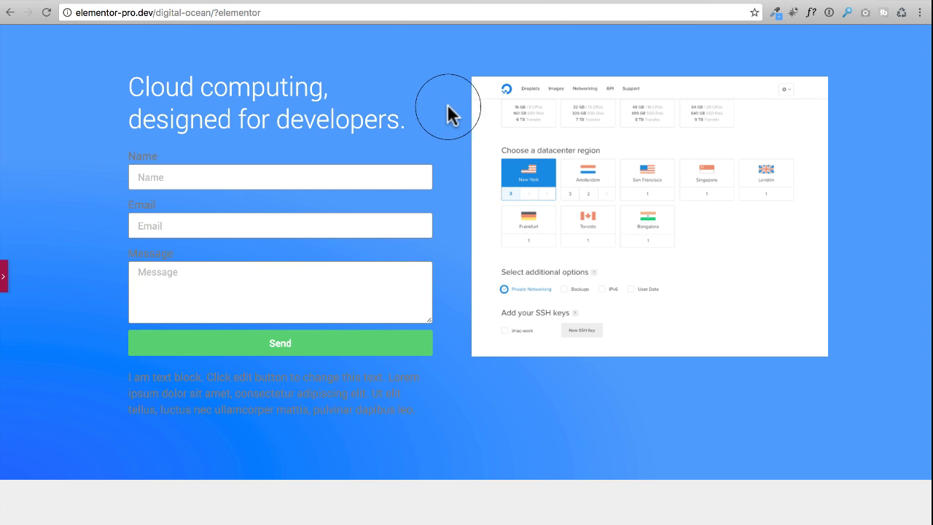
{"action": "left_click", "coordinate": [4, 281]}
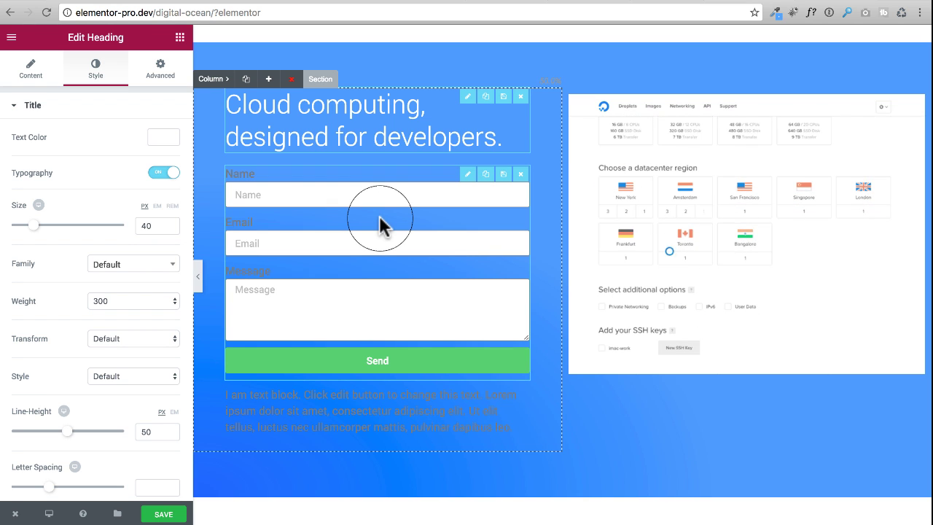
Step: Remove the Message field from the hero form and hide the field labels
{"action": "left_click_drag", "start_coordinate": [380, 216], "coordinate": [347, 214]}
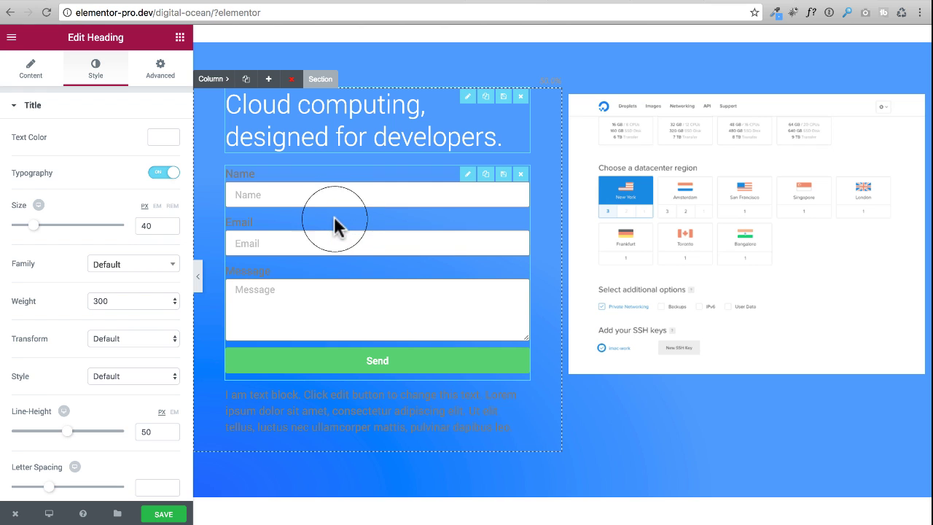
{"action": "left_click", "coordinate": [332, 216]}
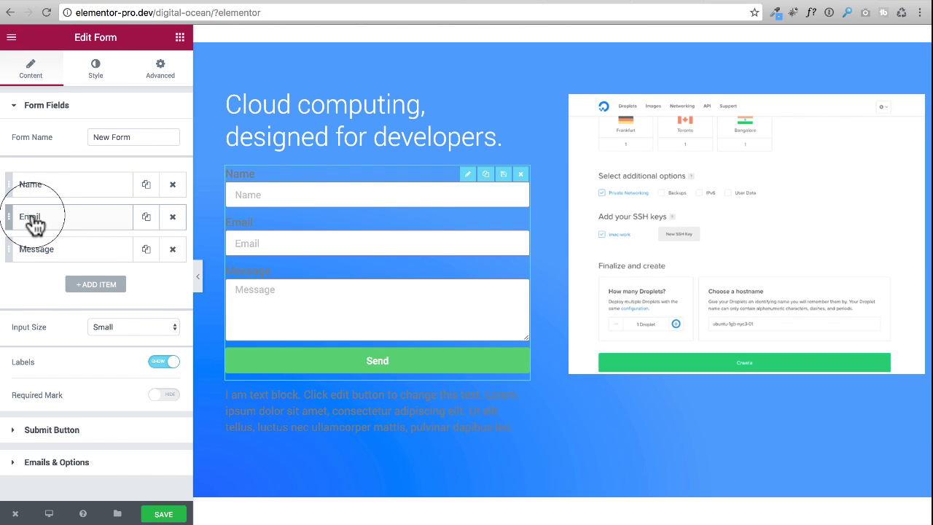
{"action": "left_click", "coordinate": [173, 249]}
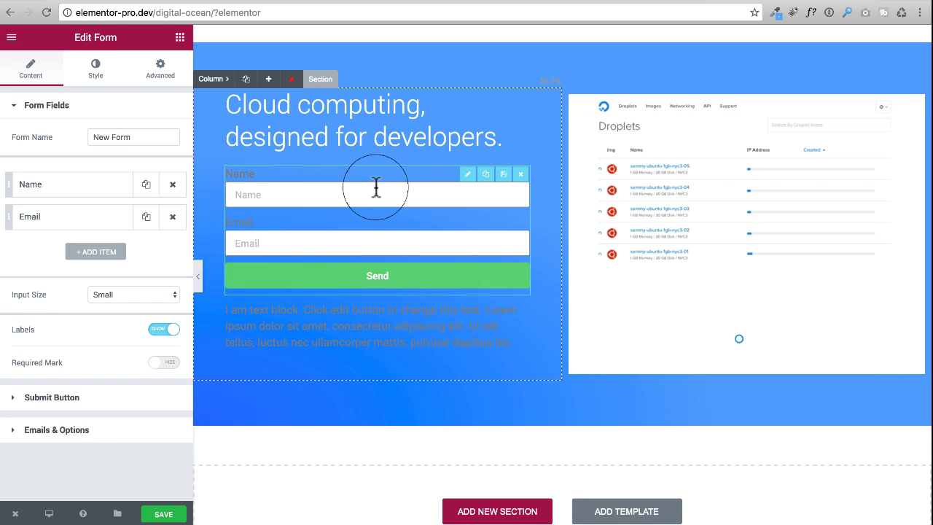
{"action": "left_click", "coordinate": [355, 273]}
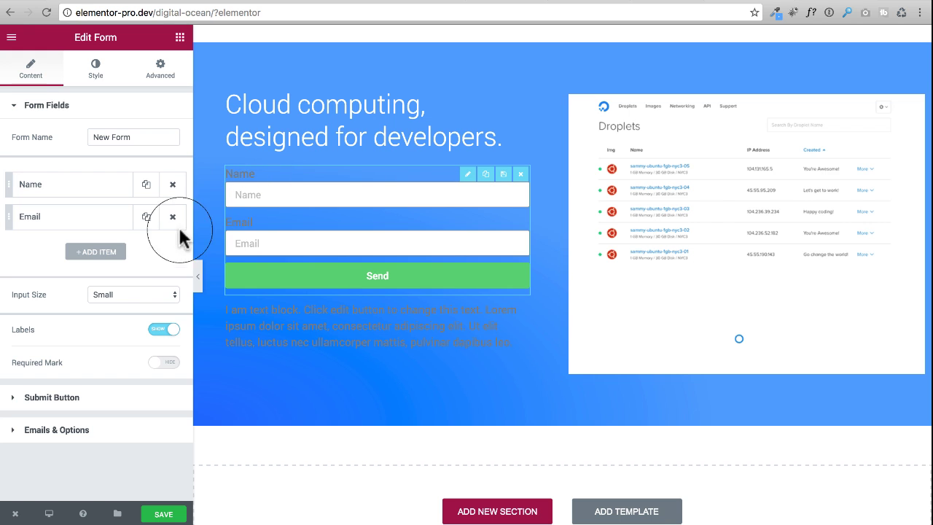
{"action": "left_click", "coordinate": [158, 329]}
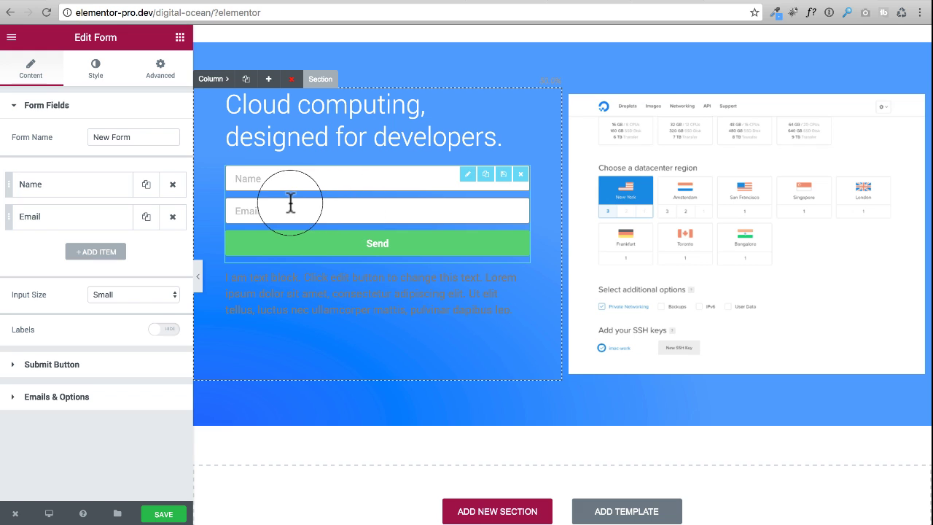
Step: Examine the sign-up form on the DigitalOcean page and sample its hero background color with the eyedropper
{"action": "left_click", "coordinate": [833, 0]}
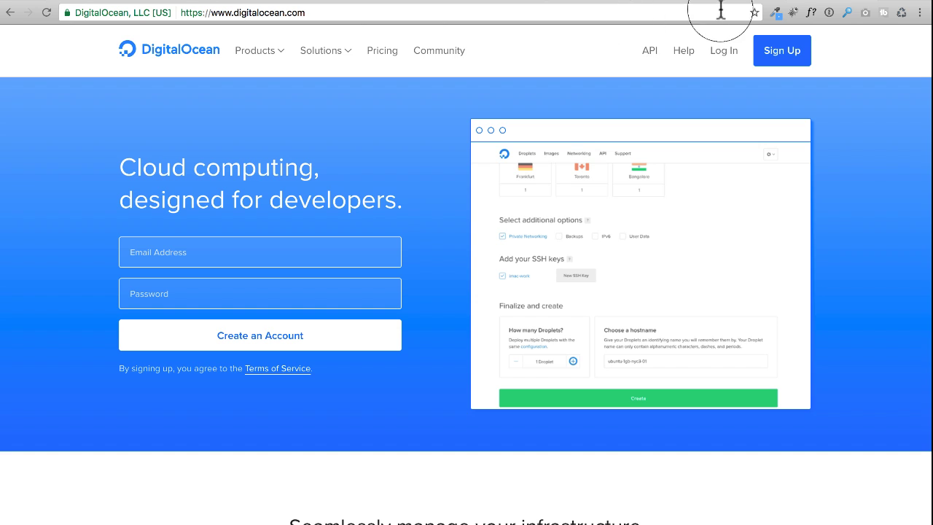
{"action": "left_click", "coordinate": [775, 13]}
{"action": "left_click", "coordinate": [716, 32]}
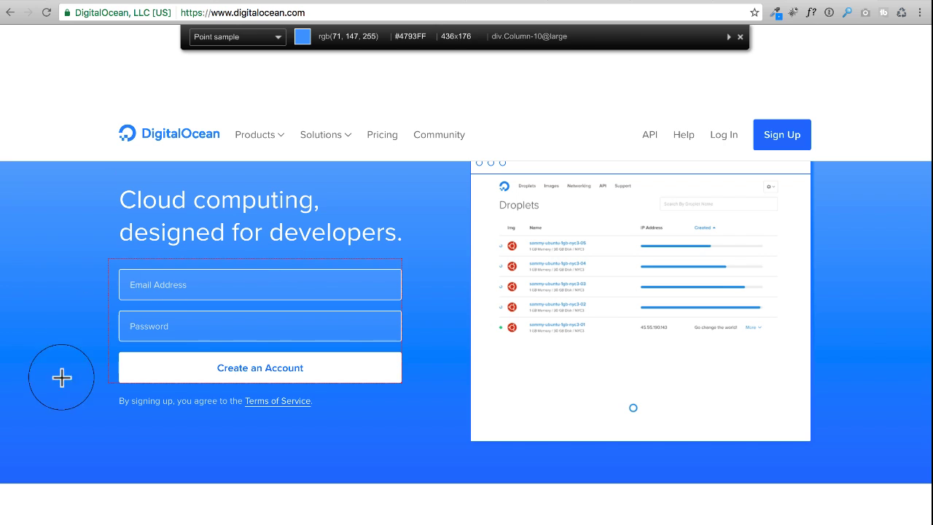
{"action": "left_click", "coordinate": [41, 427]}
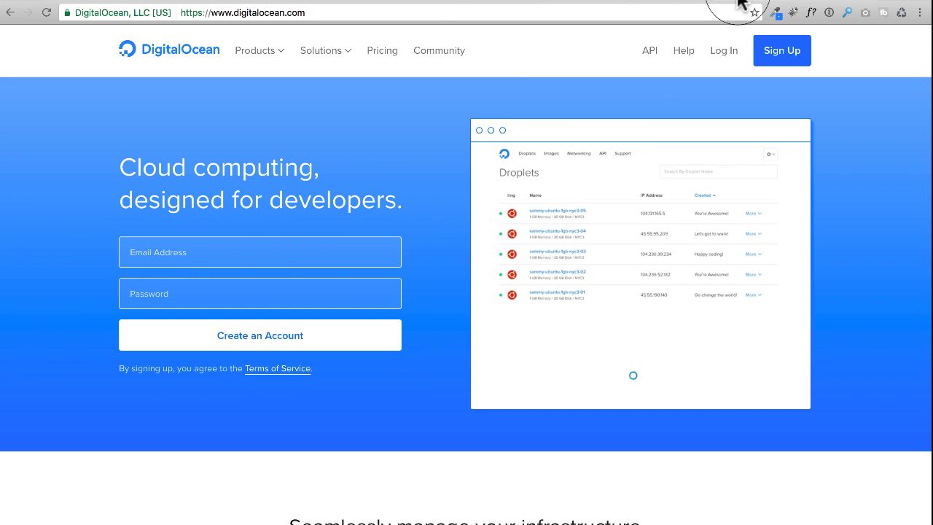
{"action": "left_click", "coordinate": [746, 0]}
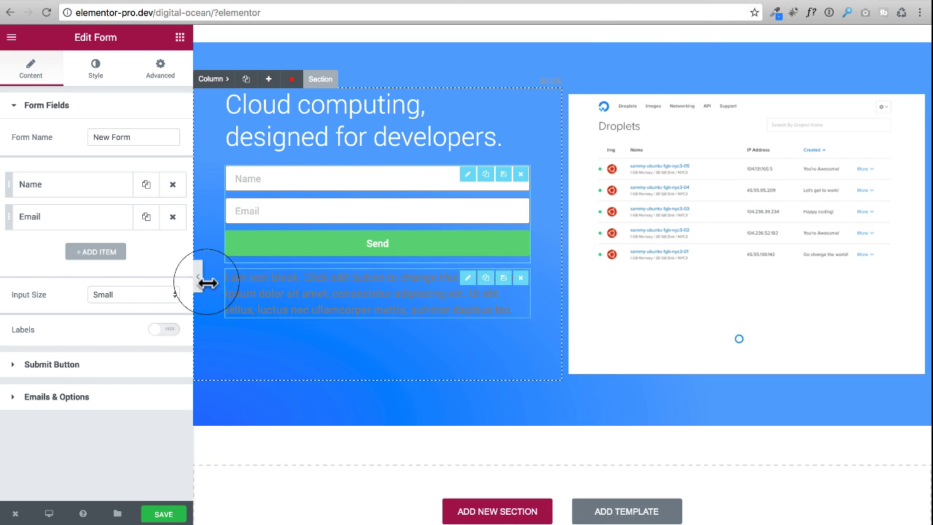
Step: Change the form's submit button text to "Create An Account"
{"action": "left_click", "coordinate": [14, 364]}
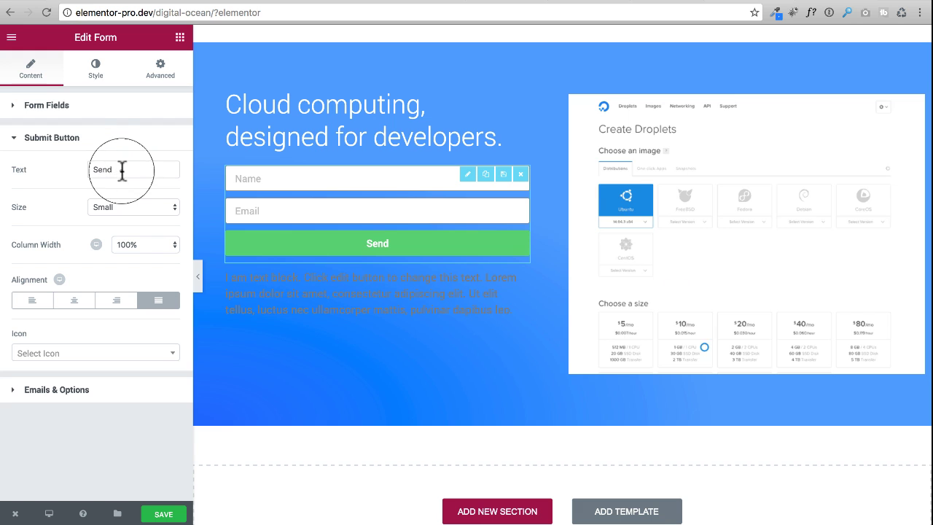
{"action": "left_click_drag", "start_coordinate": [122, 170], "coordinate": [63, 170]}
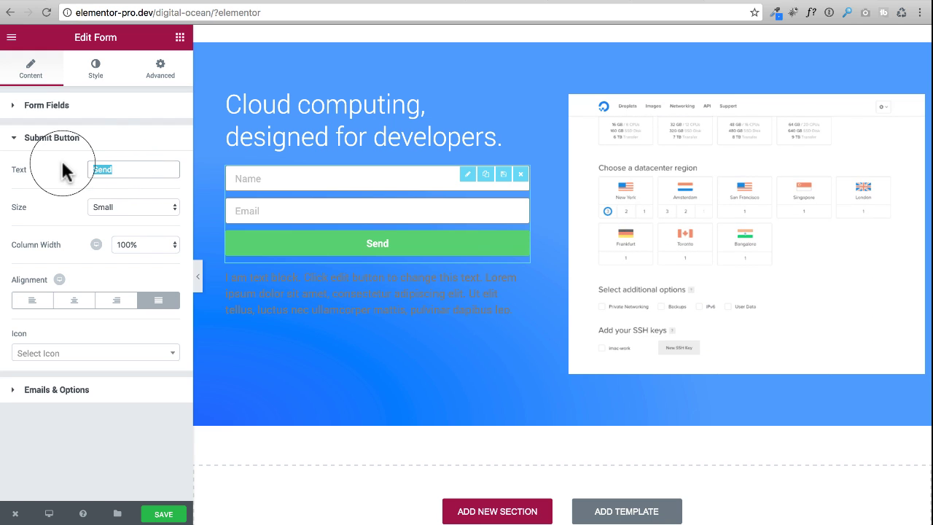
{"action": "key", "text": "super+v"}
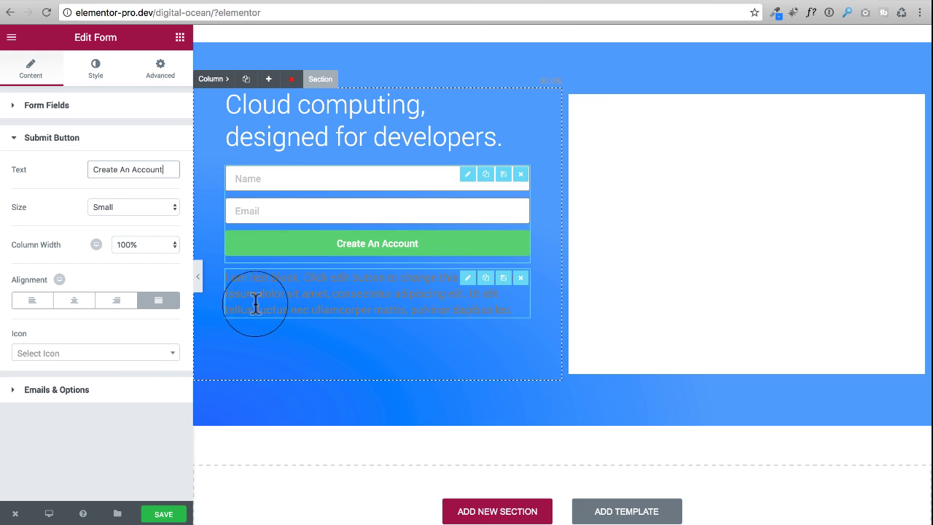
{"action": "left_click", "coordinate": [13, 144]}
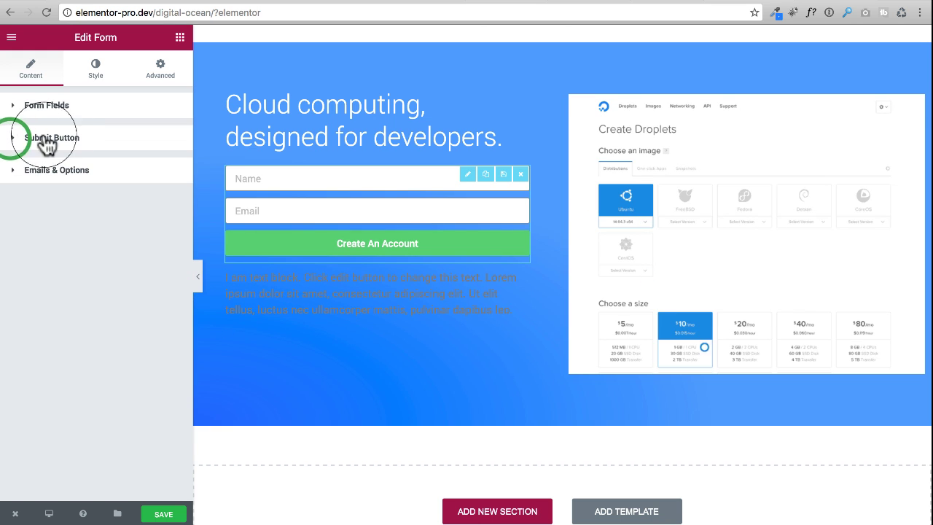
Step: Review the form's email settings, including recipient, subject, metadata, redirect and webhook options
{"action": "left_click", "coordinate": [16, 173]}
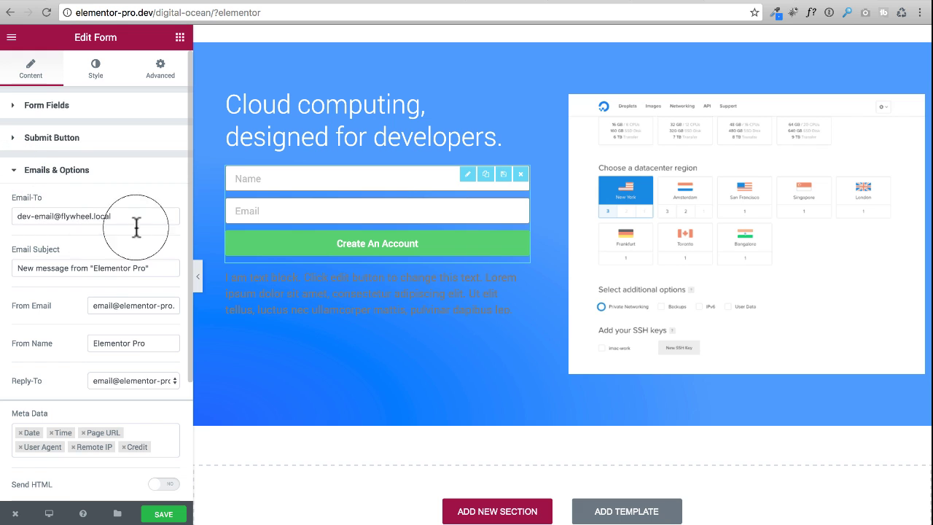
{"action": "left_click", "coordinate": [143, 215]}
{"action": "triple_click", "coordinate": [143, 215]}
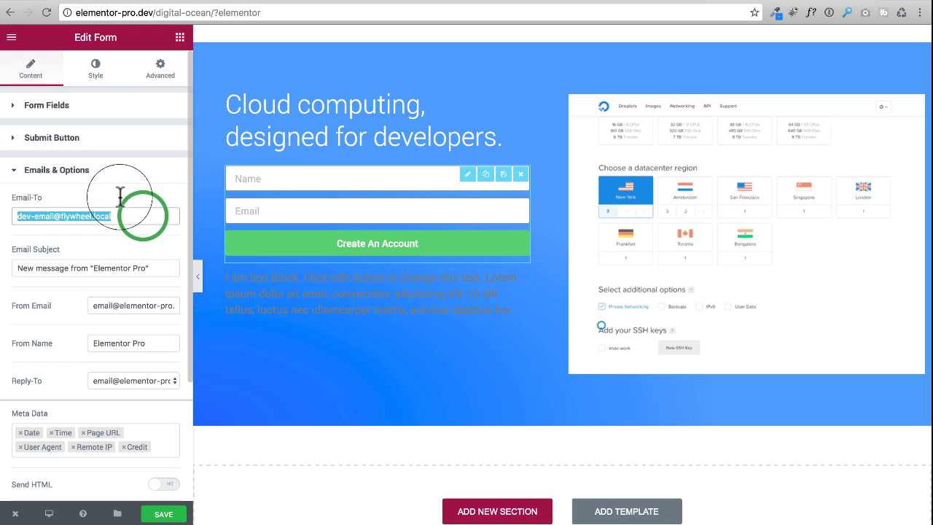
{"action": "triple_click", "coordinate": [153, 266]}
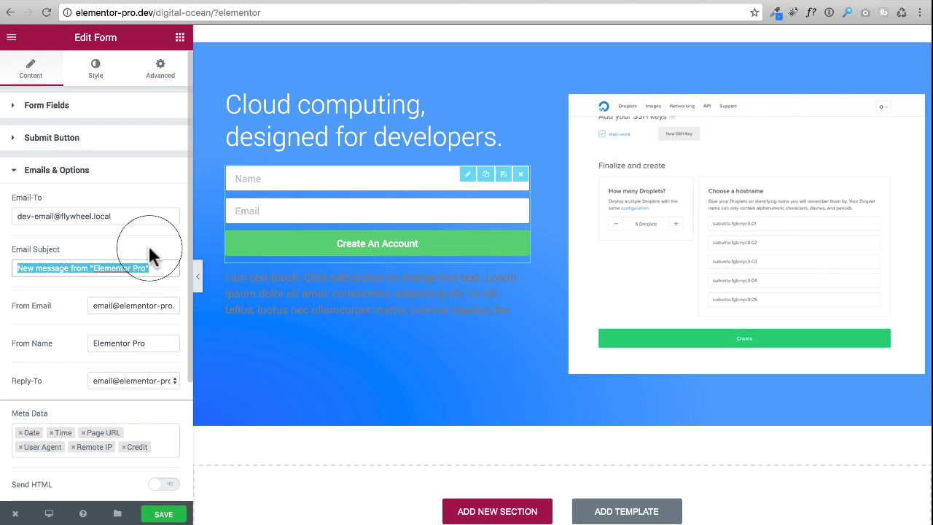
{"action": "scroll", "coordinate": [136, 281], "scroll_direction": "down", "scroll_amount": 3}
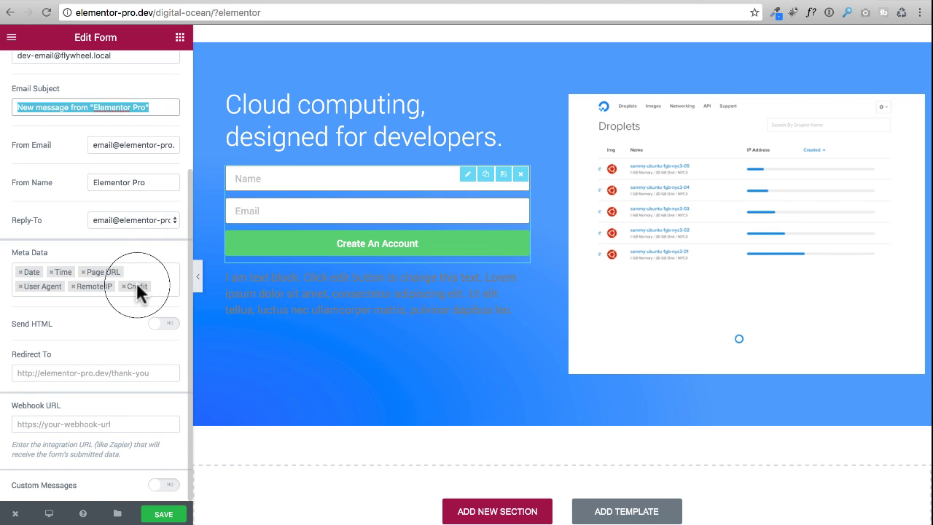
{"action": "scroll", "coordinate": [127, 287], "scroll_direction": "up", "scroll_amount": 3}
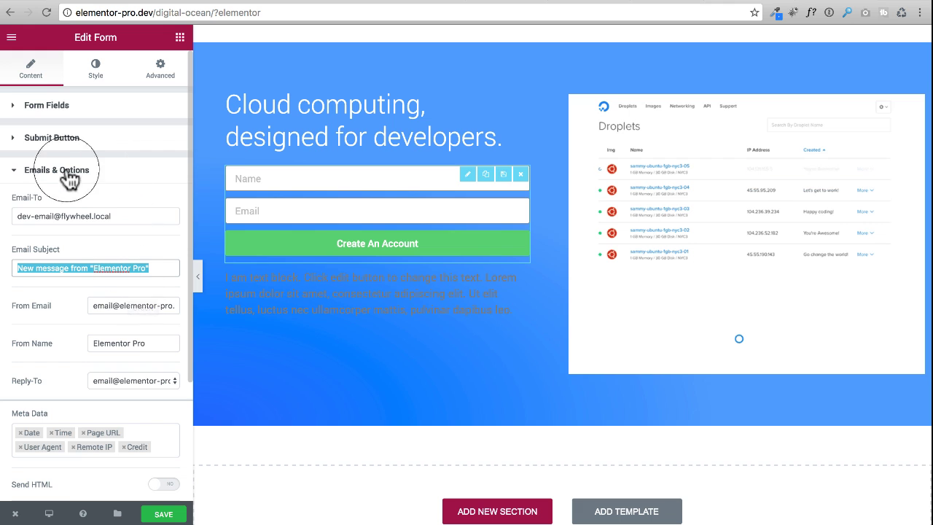
{"action": "left_click", "coordinate": [14, 170]}
Step: Set the text color of the form fields to white (#ffffff)
{"action": "left_click", "coordinate": [95, 69]}
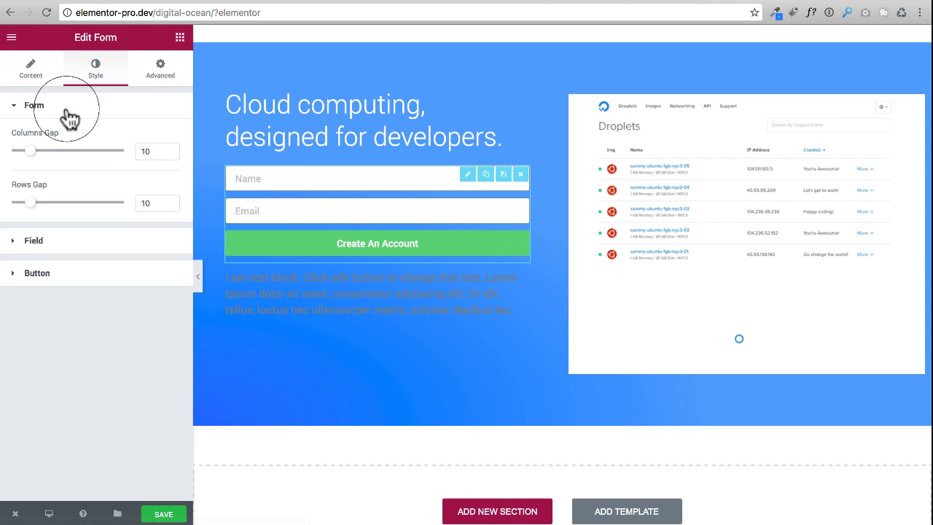
{"action": "left_click", "coordinate": [17, 108]}
{"action": "left_click", "coordinate": [21, 140]}
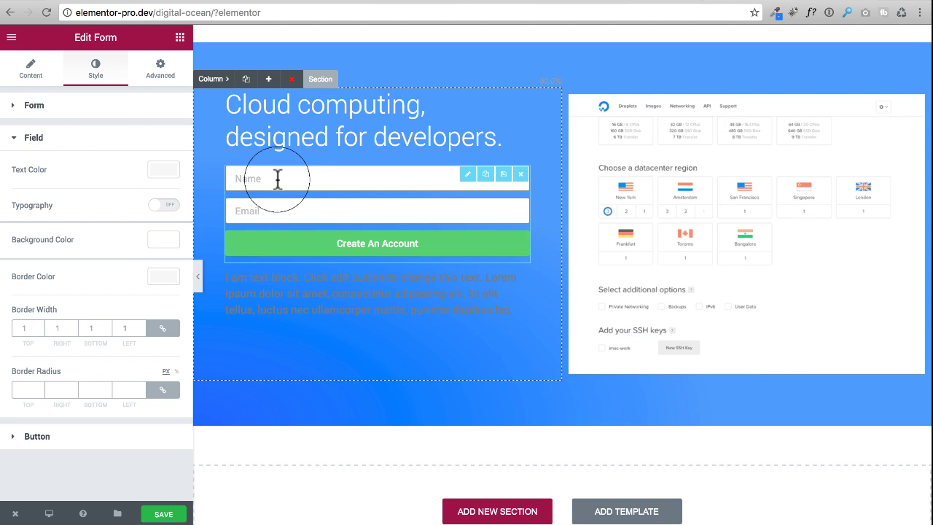
{"action": "left_click", "coordinate": [156, 170]}
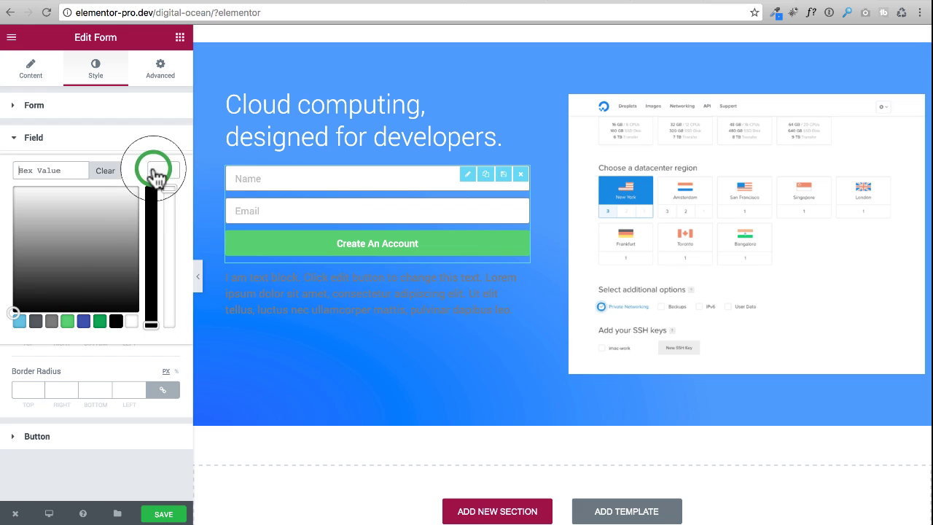
{"action": "left_click", "coordinate": [117, 321]}
{"action": "left_click", "coordinate": [130, 321]}
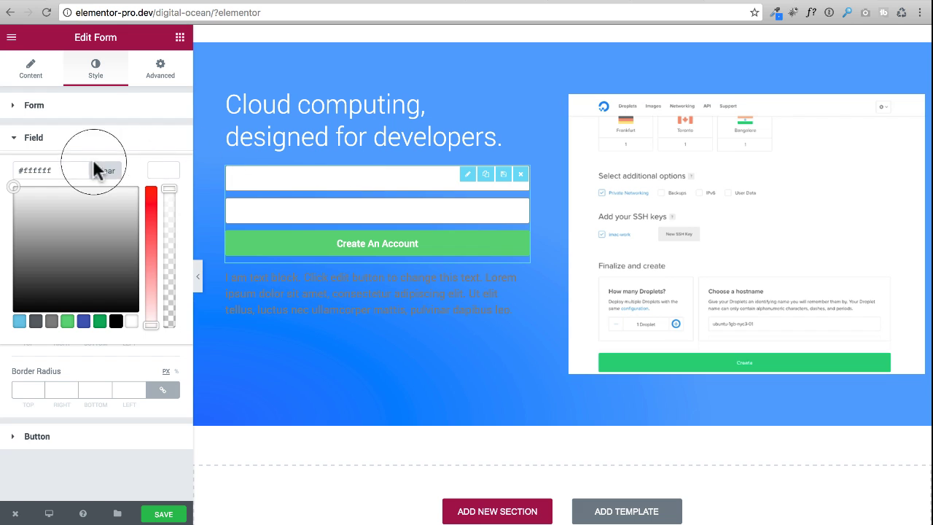
{"action": "left_click", "coordinate": [160, 172]}
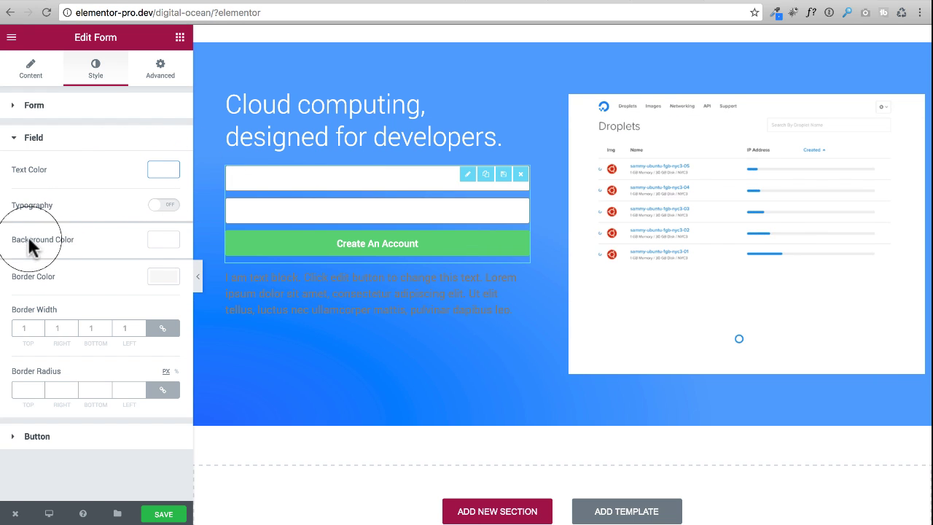
Step: Make the form fields' white background almost fully transparent and set their border color to #ffffff
{"action": "left_click", "coordinate": [166, 241]}
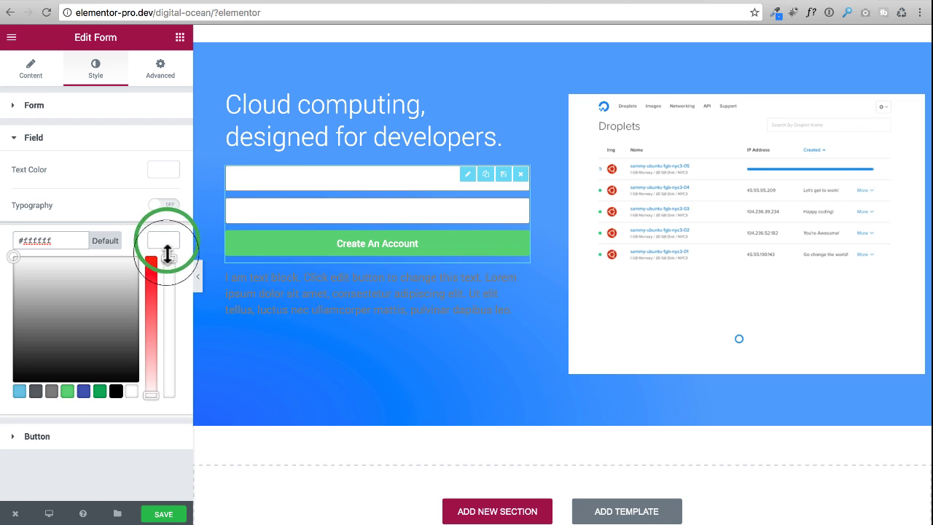
{"action": "left_click_drag", "start_coordinate": [169, 259], "coordinate": [166, 387]}
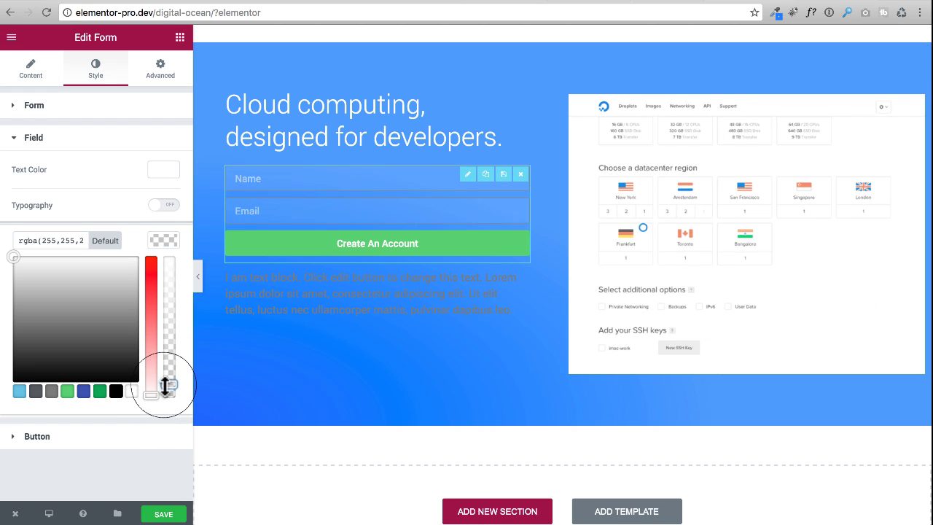
{"action": "left_click", "coordinate": [164, 241]}
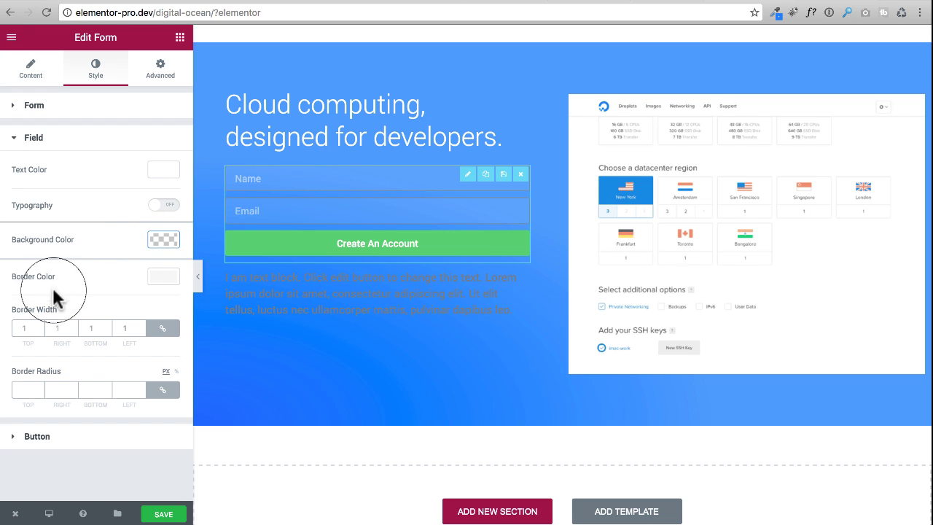
{"action": "left_click", "coordinate": [162, 279]}
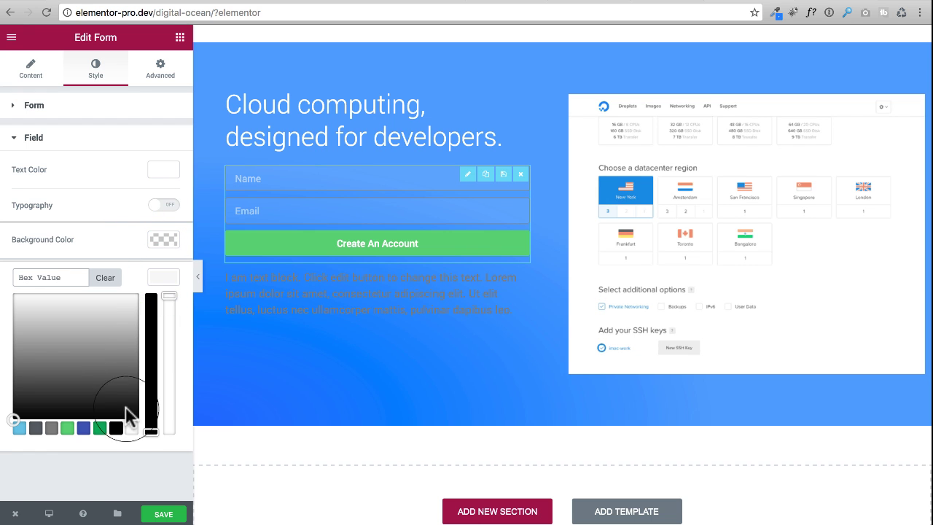
{"action": "left_click", "coordinate": [132, 430]}
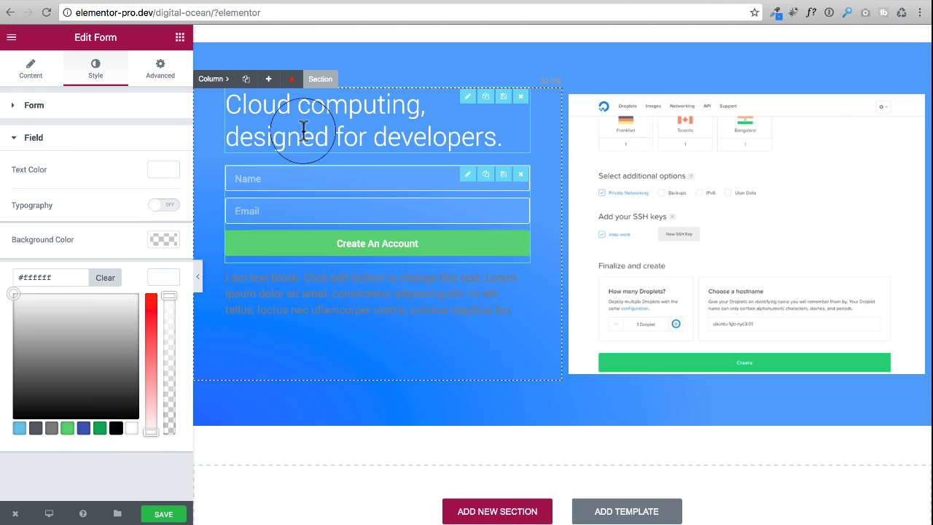
Step: Preview the restyled form without the editing controls and compare its fields and button with the DigitalOcean sign-up form
{"action": "left_click", "coordinate": [196, 275]}
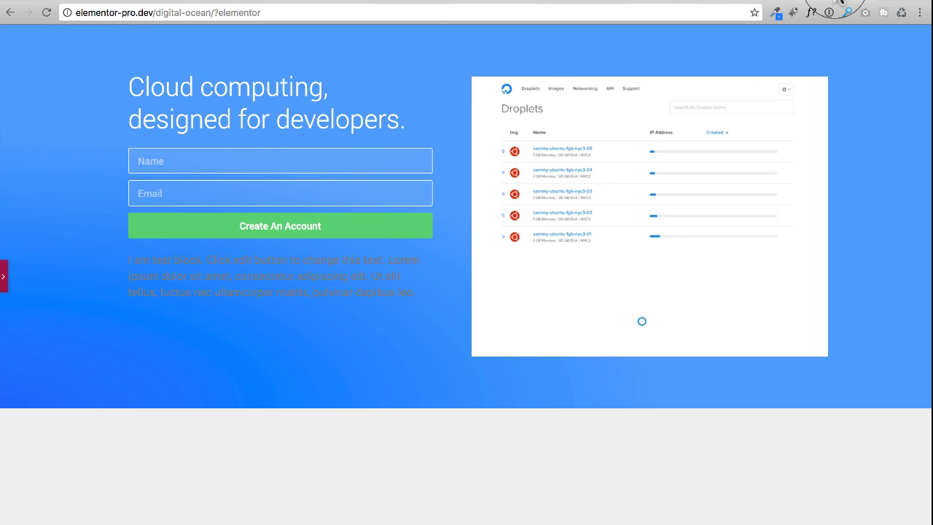
{"action": "left_click", "coordinate": [822, 6]}
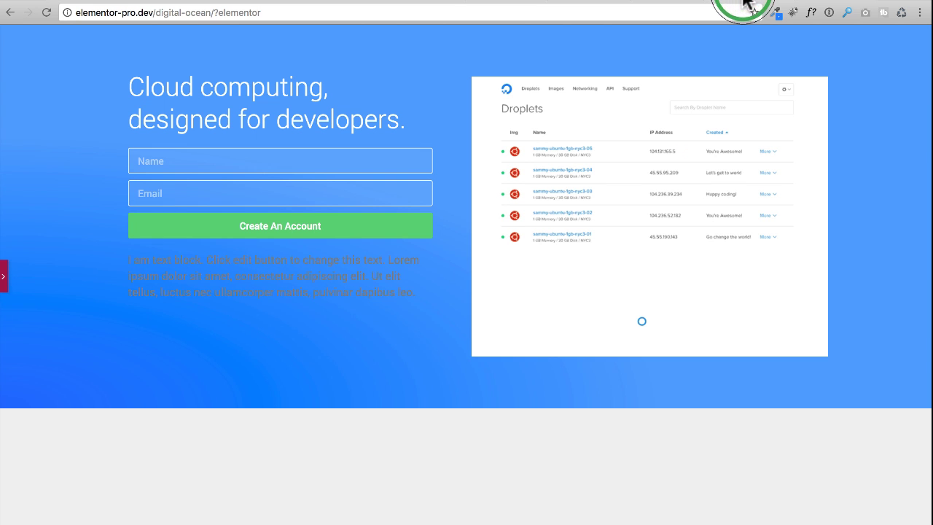
{"action": "left_click", "coordinate": [827, 1]}
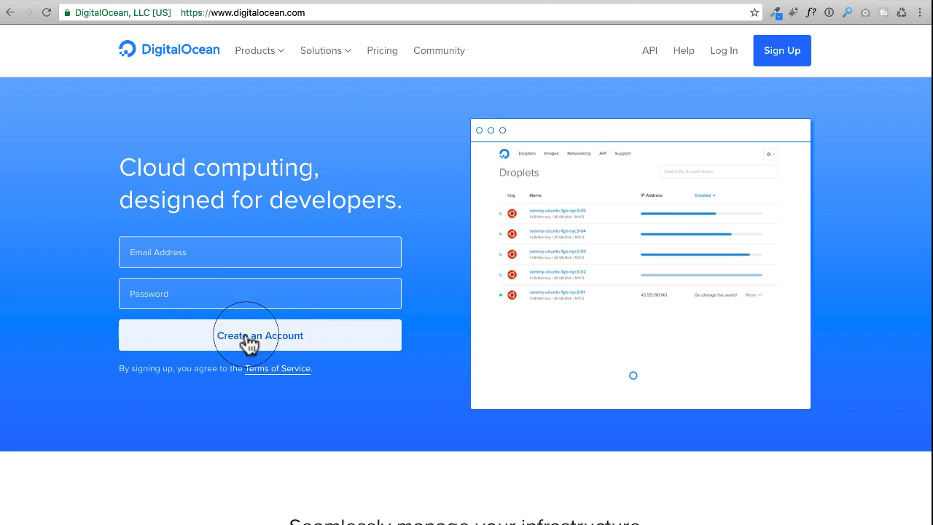
{"action": "left_click", "coordinate": [757, 2]}
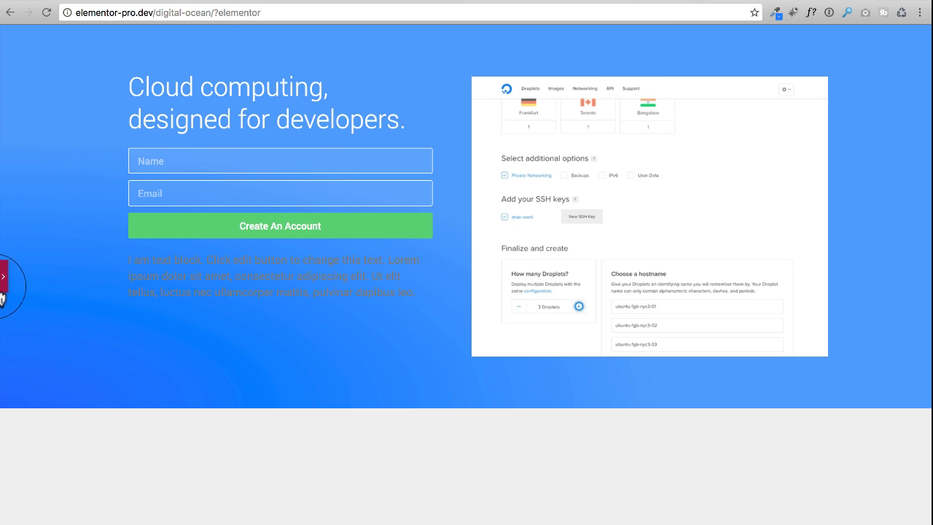
Step: Set the form button's text color to #0f72ff and its background color to white (#ffffff)
{"action": "left_click", "coordinate": [6, 279]}
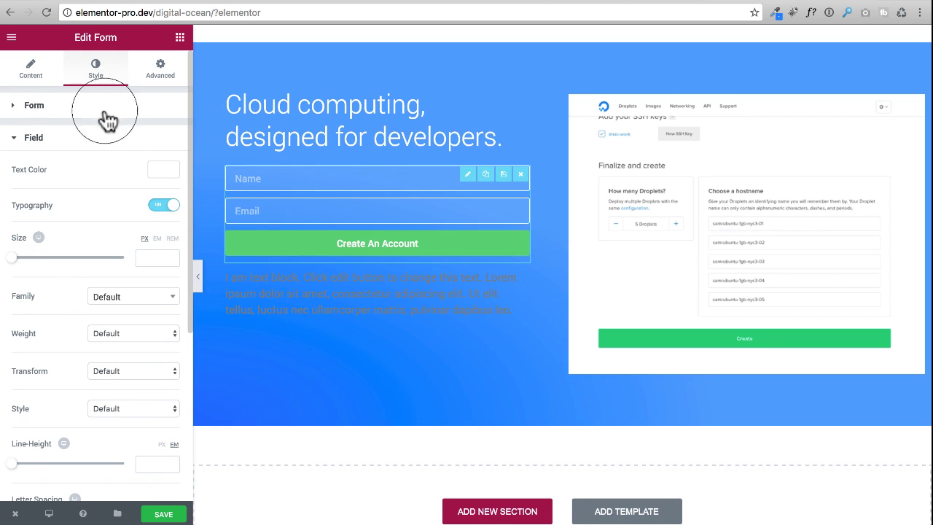
{"action": "left_click", "coordinate": [27, 141]}
{"action": "left_click", "coordinate": [46, 168]}
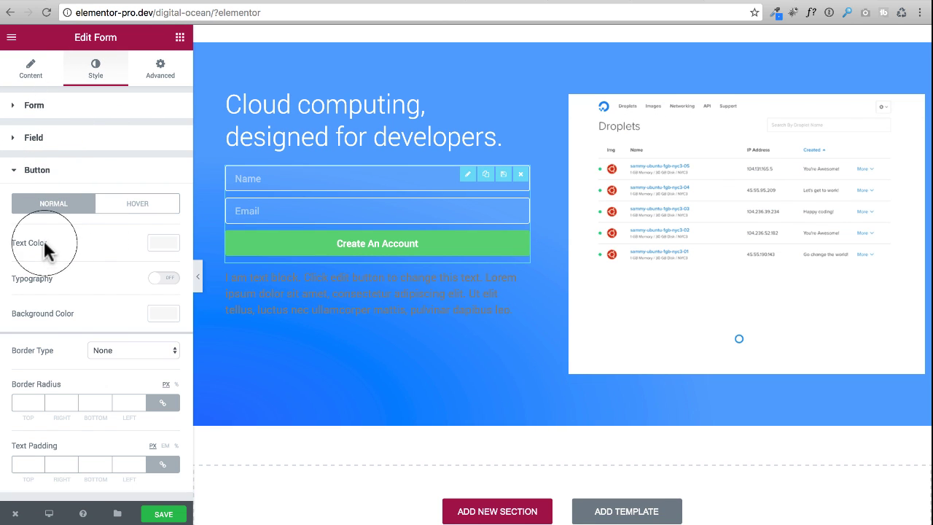
{"action": "left_click", "coordinate": [162, 245]}
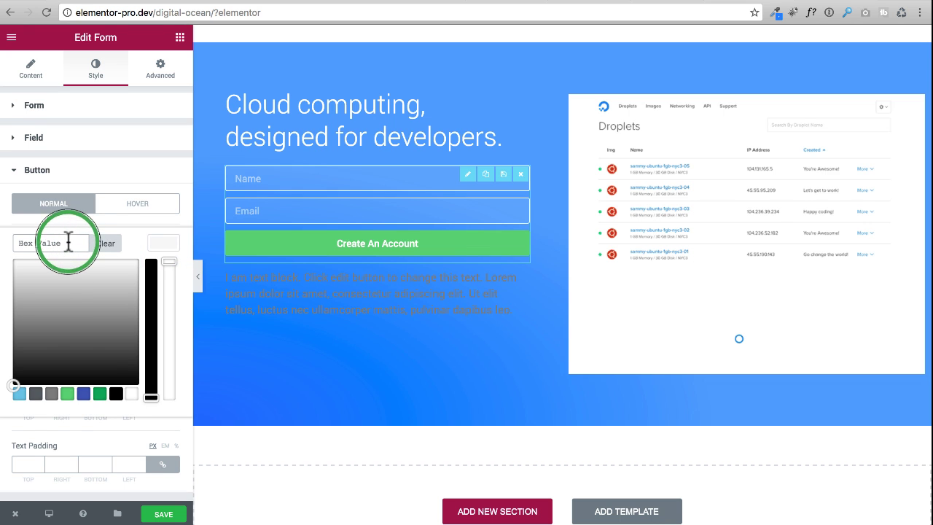
{"action": "type", "text": "#0f72ff"}
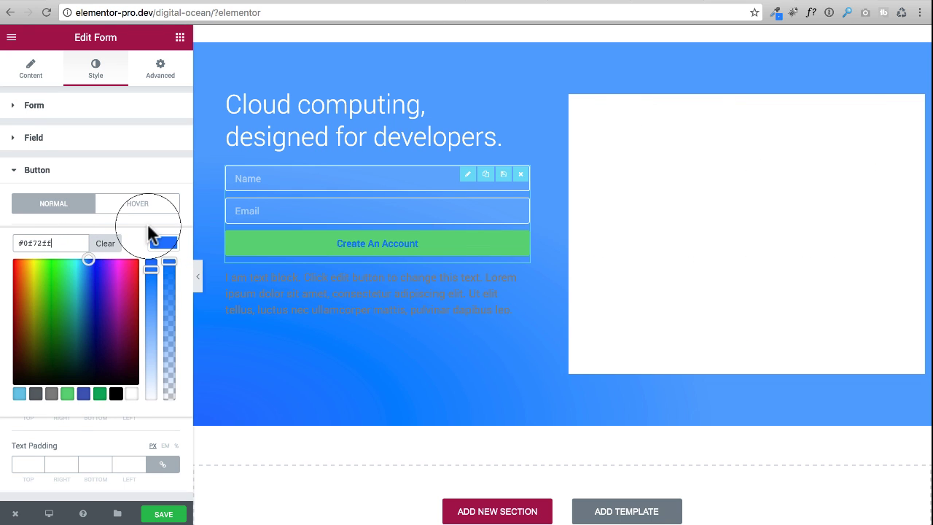
{"action": "left_click", "coordinate": [148, 233]}
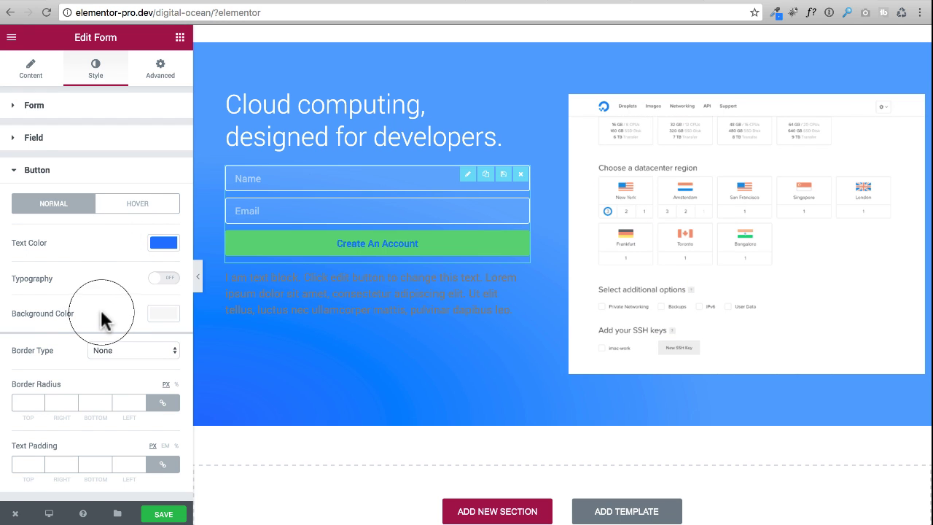
{"action": "left_click", "coordinate": [160, 313]}
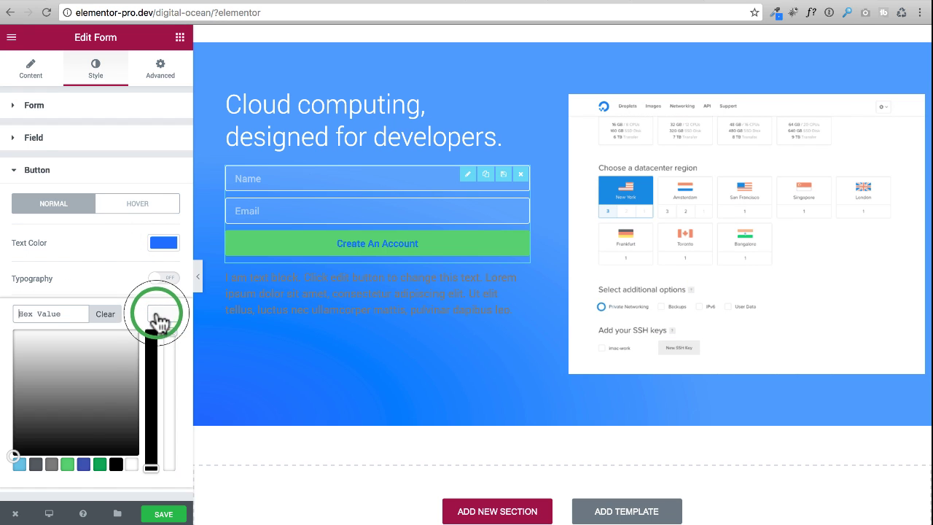
{"action": "left_click", "coordinate": [132, 465]}
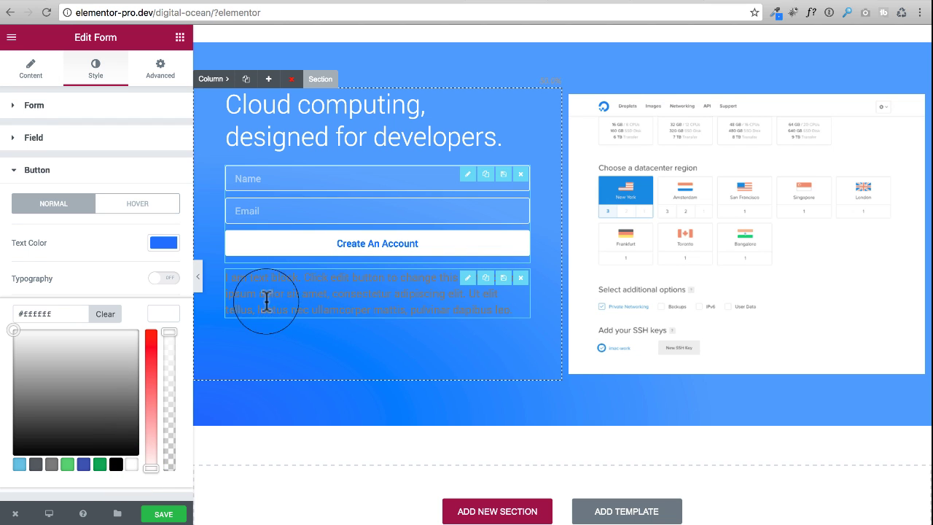
Step: Preview the restyled button without the editing controls and compare it with the DigitalOcean sign-up button
{"action": "left_click", "coordinate": [197, 277]}
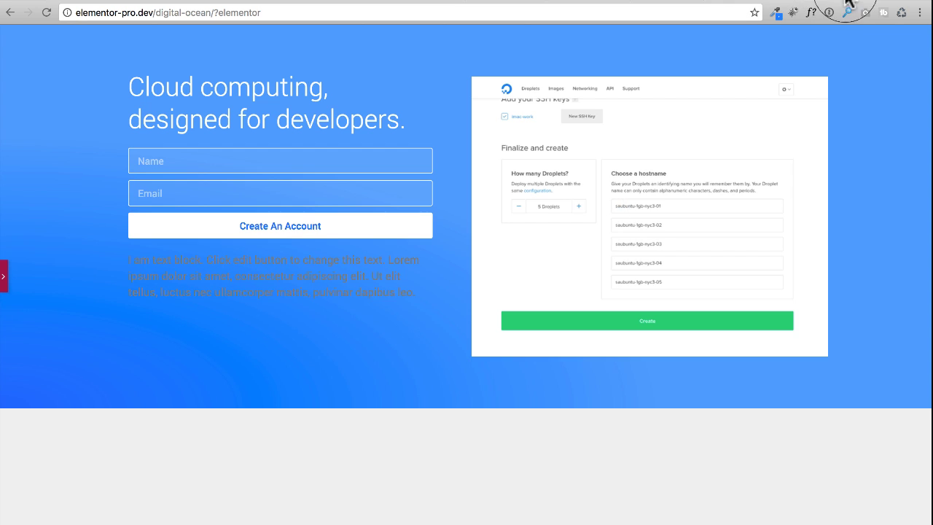
{"action": "left_click", "coordinate": [839, 1]}
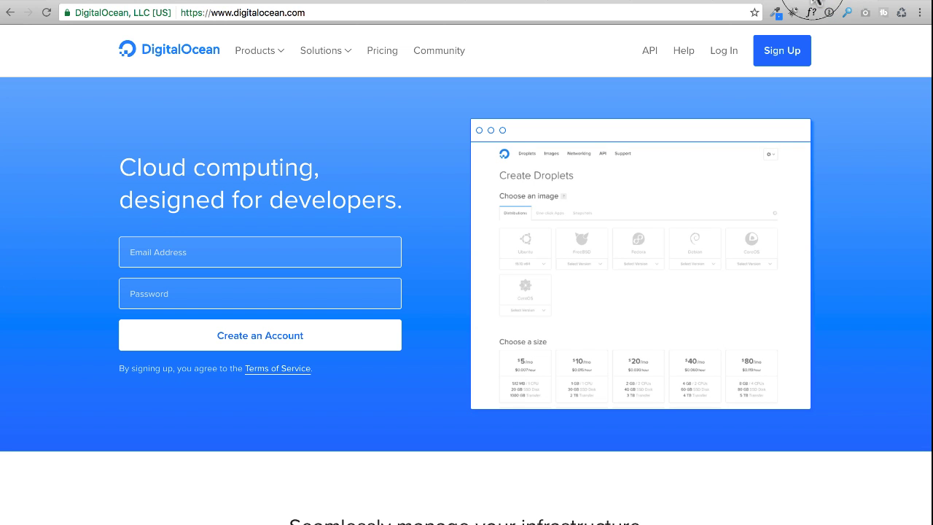
{"action": "left_click", "coordinate": [744, 1]}
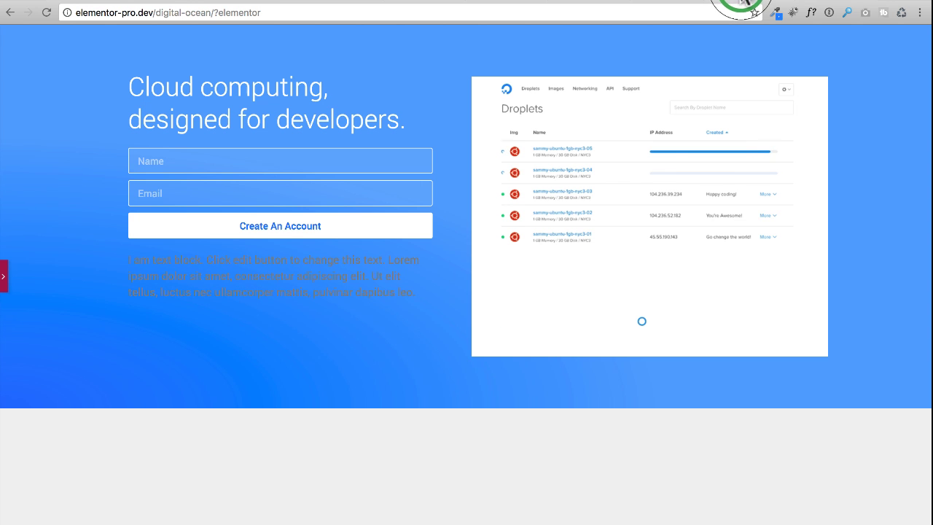
Step: Copy the terms-of-service sentence beneath the sign-up button on the DigitalOcean homepage and return to the page being edited
{"action": "left_click", "coordinate": [828, 2]}
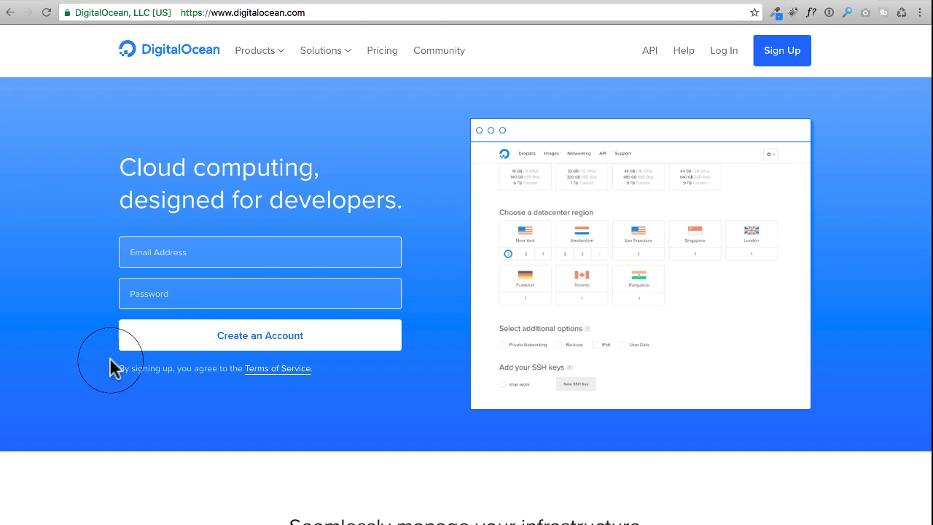
{"action": "left_click_drag", "start_coordinate": [119, 372], "coordinate": [318, 367]}
{"action": "key", "text": "super+c"}
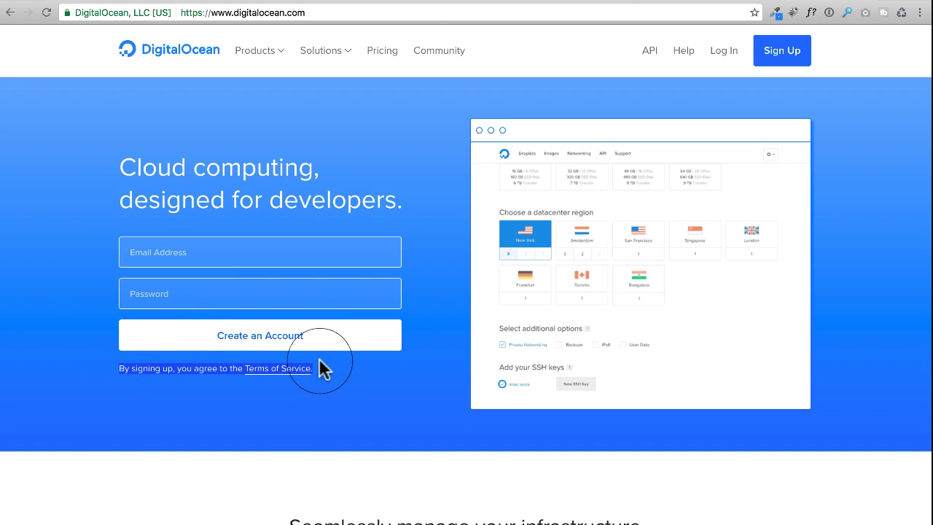
{"action": "left_click", "coordinate": [735, 4]}
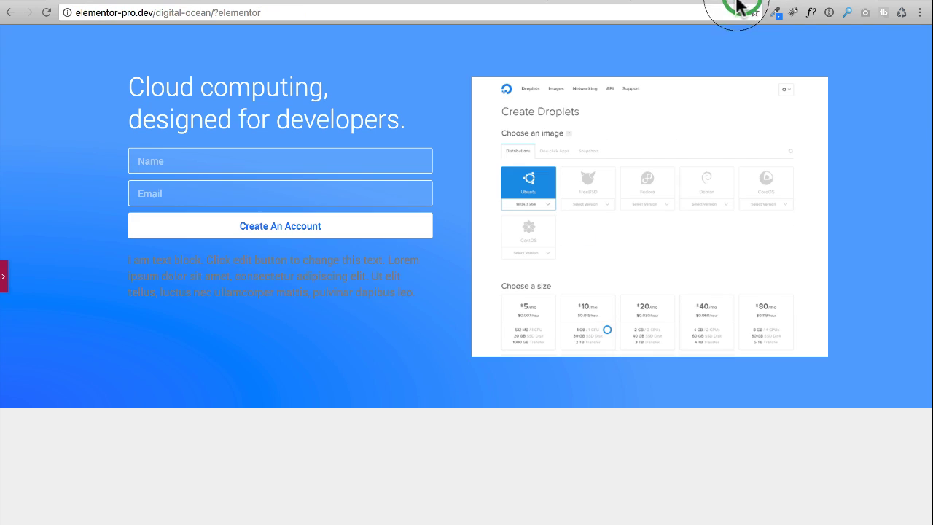
Step: Replace the placeholder text below the form with the copied sentence "By signing up, you agree to the Terms of Service."
{"action": "left_click", "coordinate": [5, 276]}
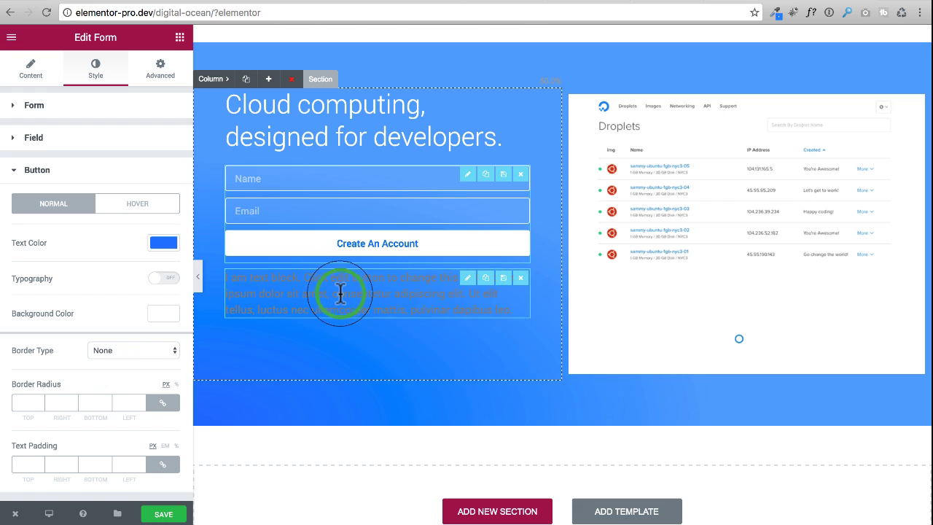
{"action": "left_click", "coordinate": [378, 299]}
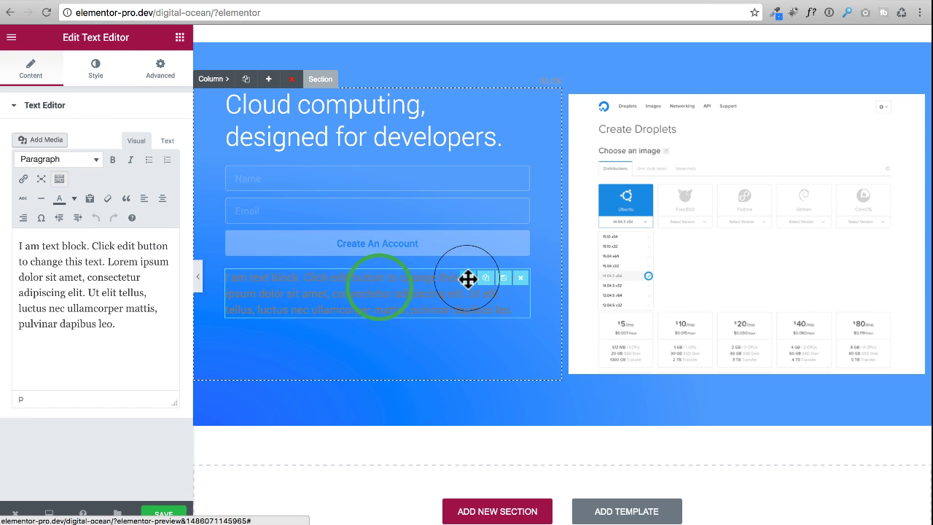
{"action": "left_click", "coordinate": [167, 140]}
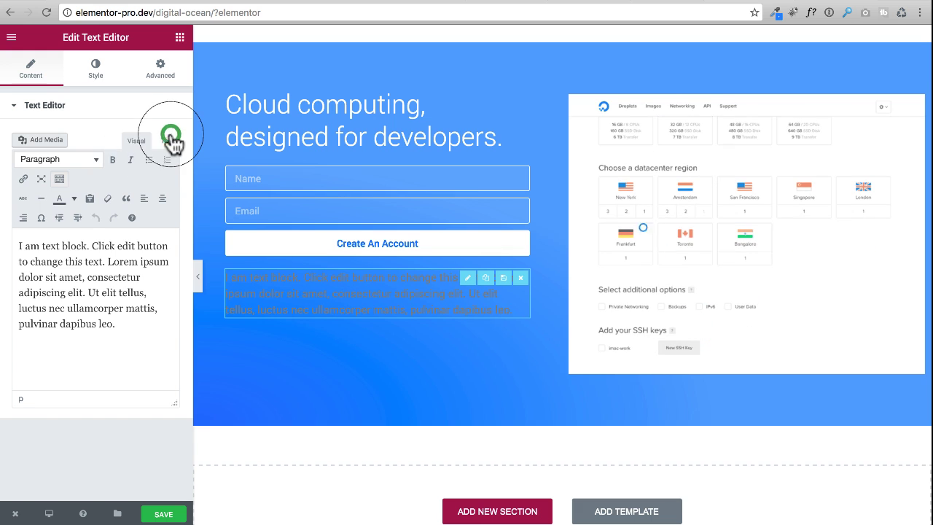
{"action": "left_click_drag", "start_coordinate": [137, 286], "coordinate": [51, 125]}
{"action": "key", "text": "super+v"}
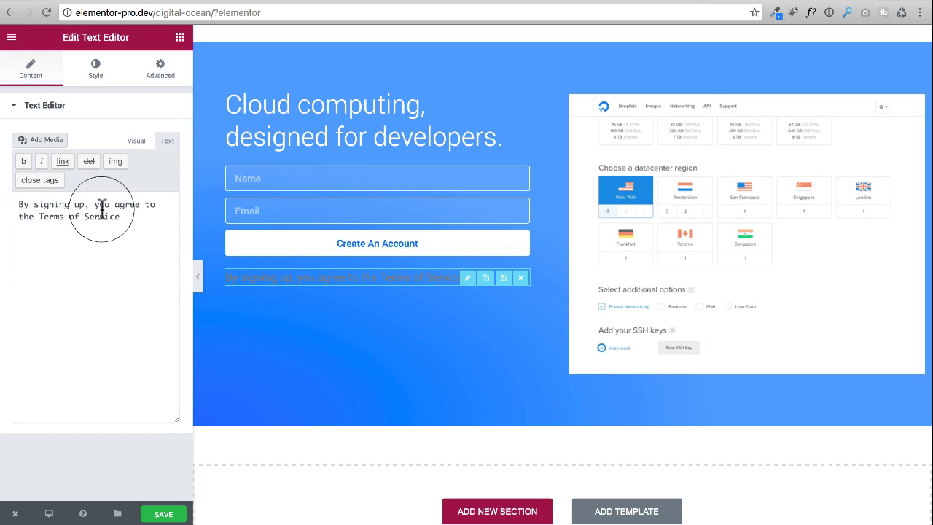
{"action": "left_click", "coordinate": [140, 142]}
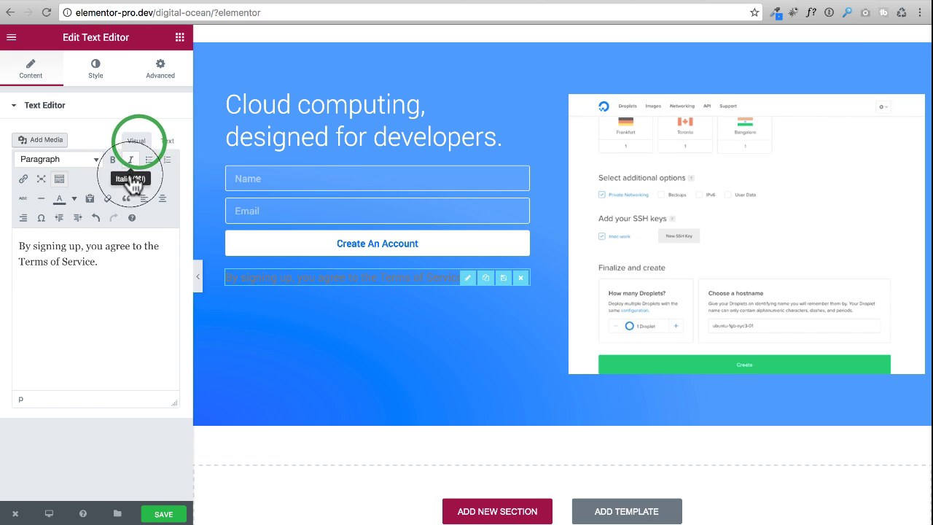
Step: Set the text color of the terms-of-service sentence below the form to white (#ffffff)
{"action": "triple_click", "coordinate": [93, 268]}
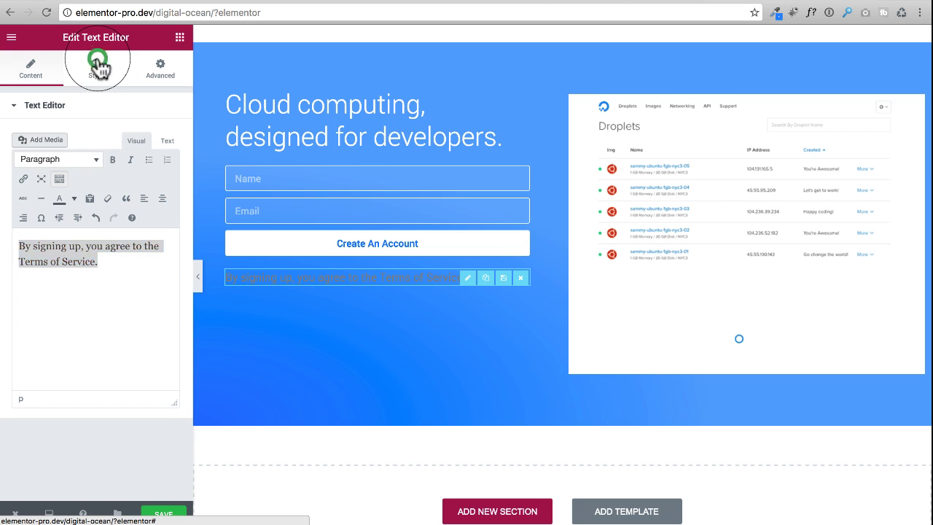
{"action": "left_click", "coordinate": [98, 66]}
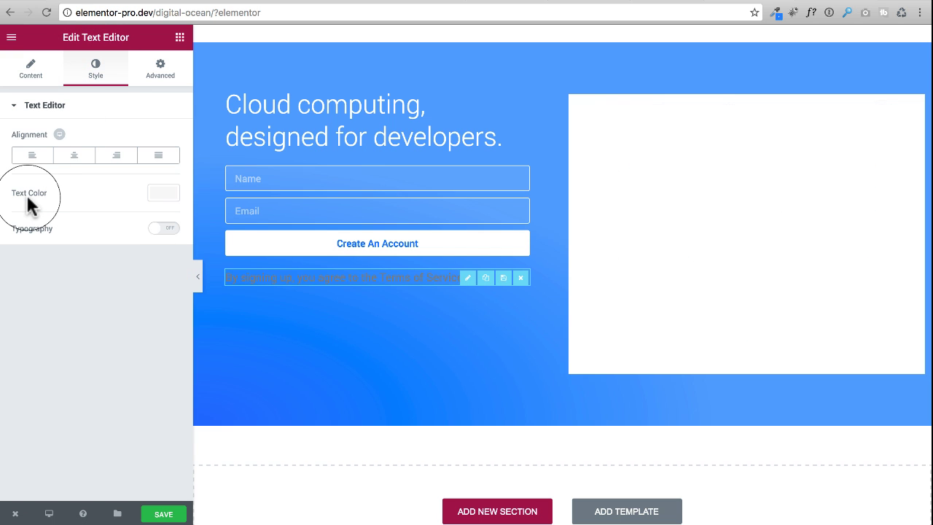
{"action": "left_click", "coordinate": [163, 193]}
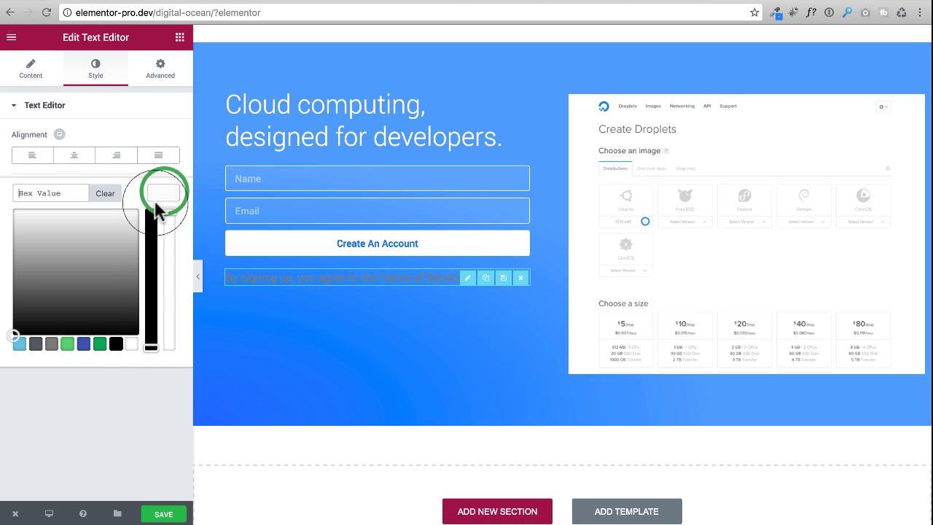
{"action": "left_click", "coordinate": [131, 345]}
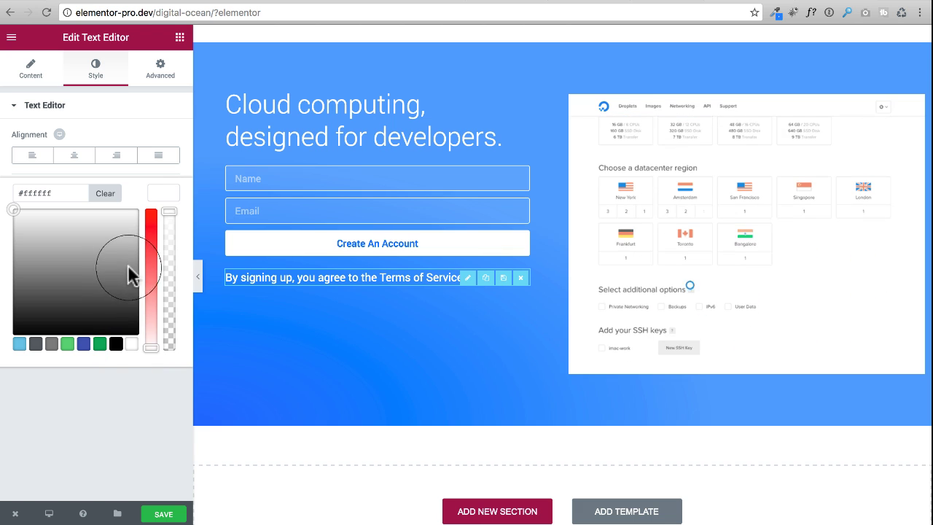
{"action": "left_click", "coordinate": [93, 402]}
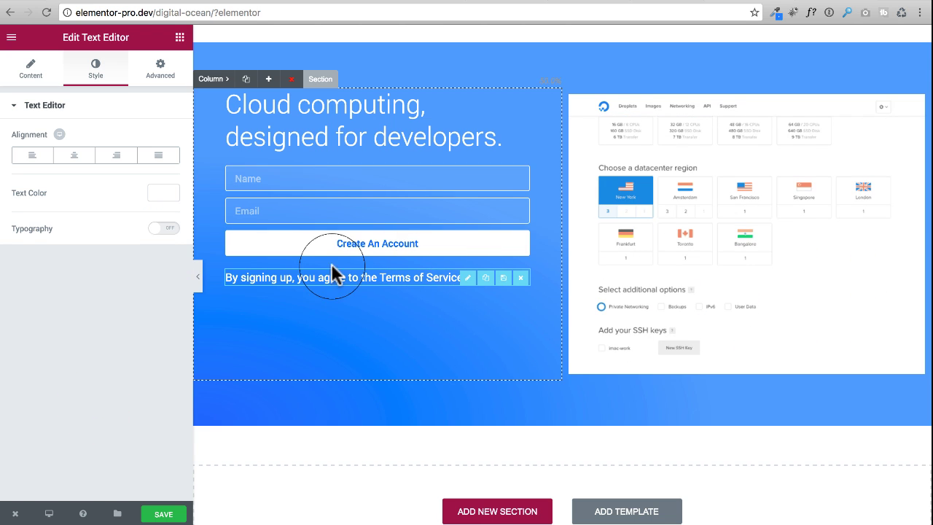
Step: Enable custom typography for the terms-of-service text
{"action": "left_click", "coordinate": [40, 64]}
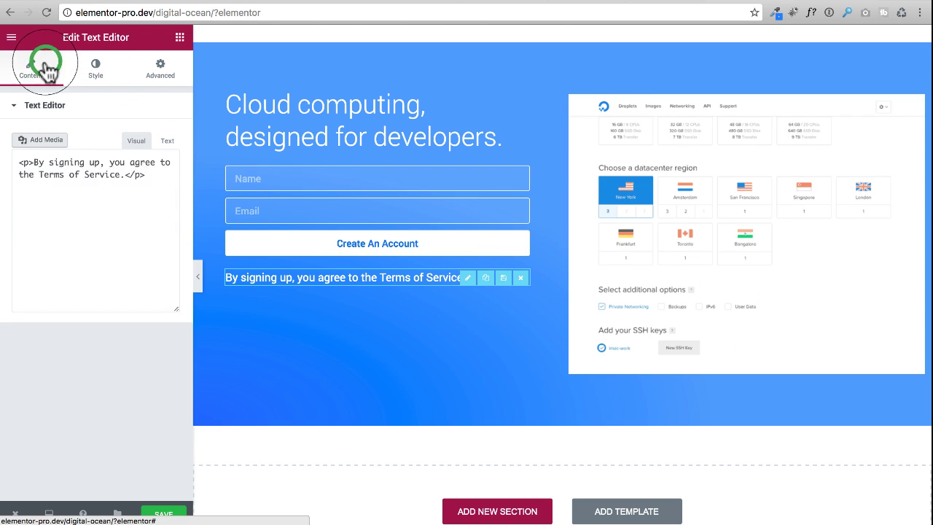
{"action": "left_click", "coordinate": [96, 70]}
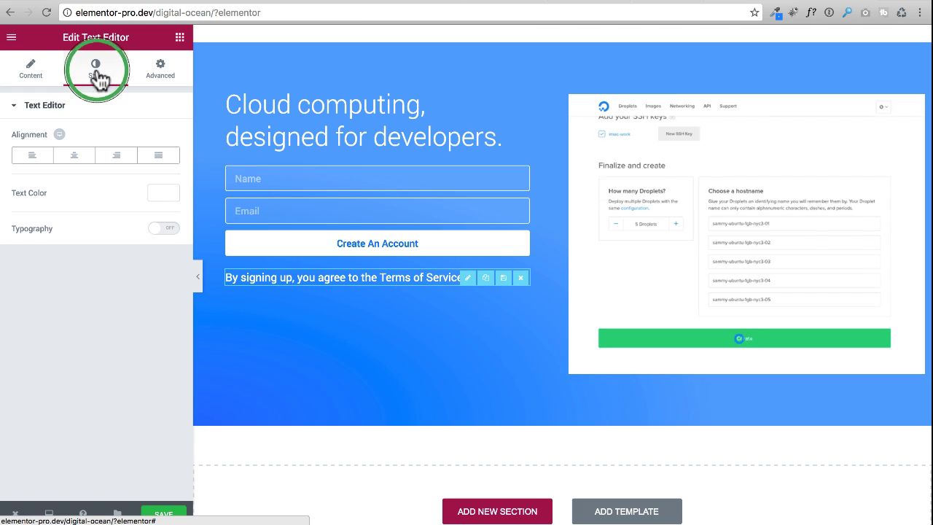
{"action": "left_click", "coordinate": [164, 229]}
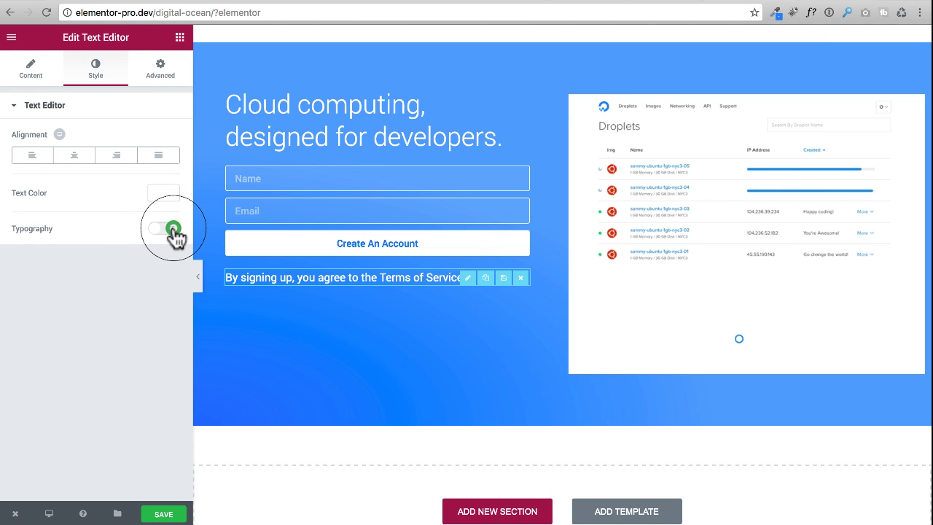
Step: Inspect the font and size of the terms-of-service sentence on the DigitalOcean homepage with WhatFont
{"action": "left_click", "coordinate": [828, 1]}
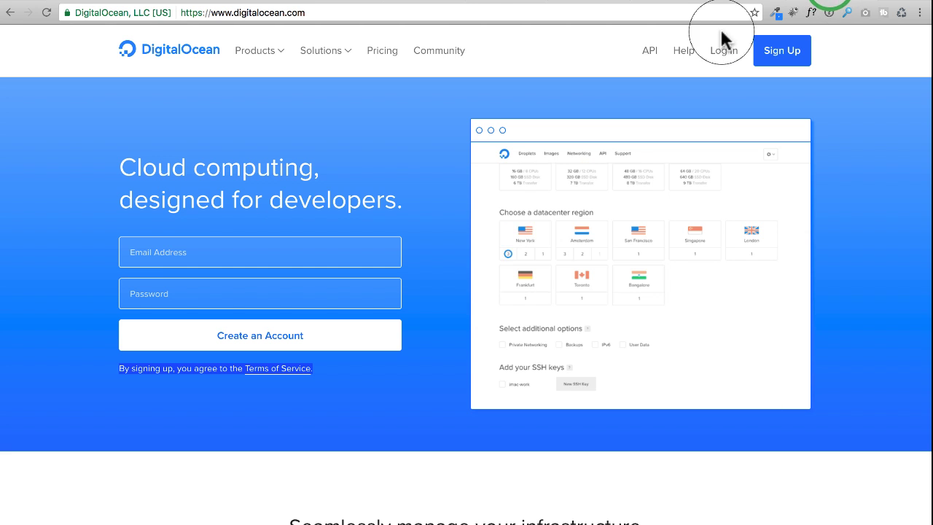
{"action": "left_click", "coordinate": [810, 14]}
{"action": "left_click", "coordinate": [212, 372]}
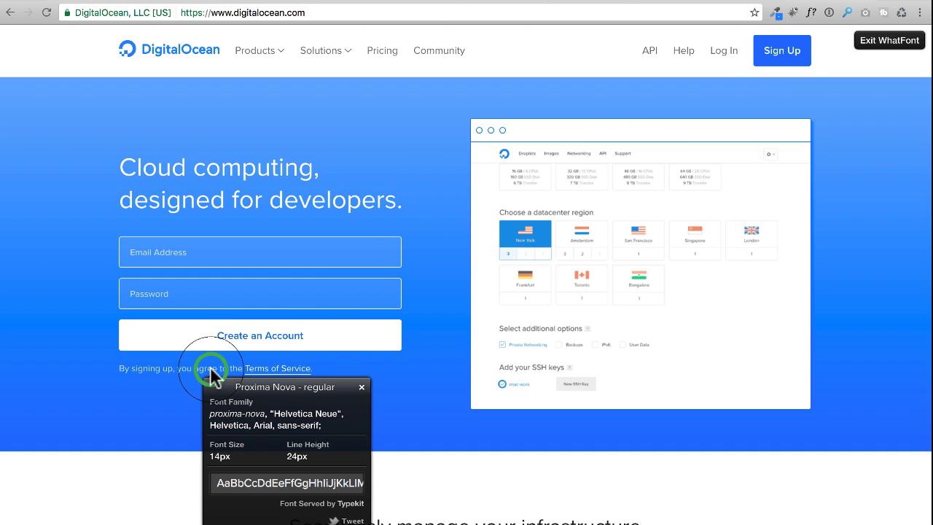
{"action": "left_click", "coordinate": [750, 3]}
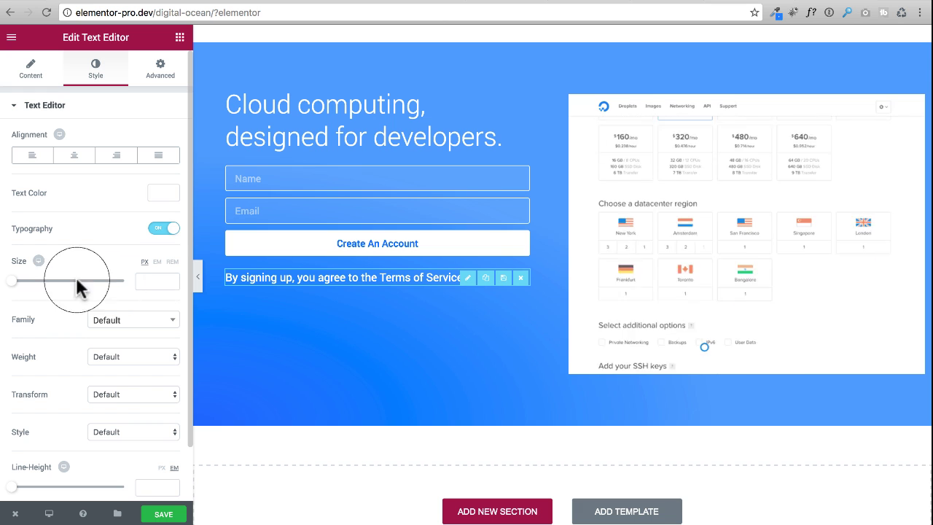
Step: Set the font size of the terms-of-service text to 14 px
{"action": "left_click_drag", "start_coordinate": [12, 281], "coordinate": [16, 282]}
{"action": "left_click", "coordinate": [171, 279]}
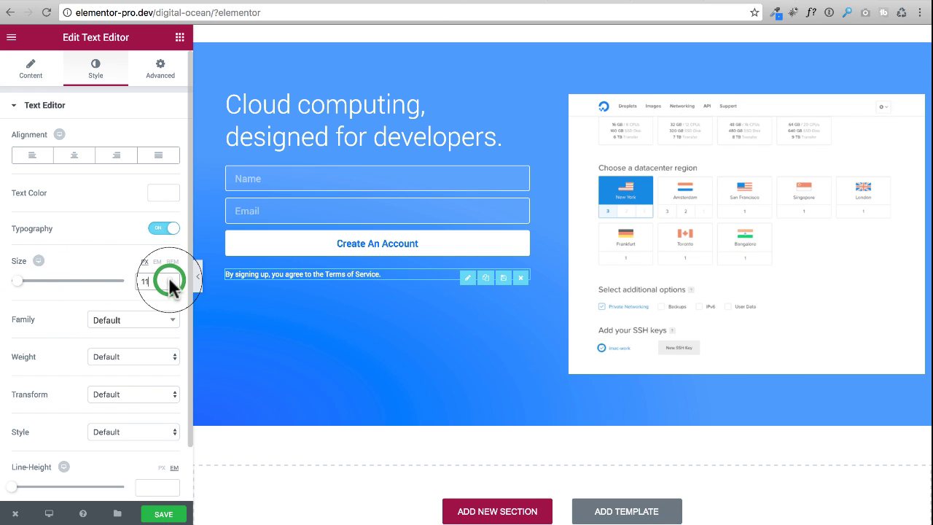
{"action": "left_click", "coordinate": [172, 278]}
{"action": "left_click", "coordinate": [171, 279]}
{"action": "left_click", "coordinate": [172, 279]}
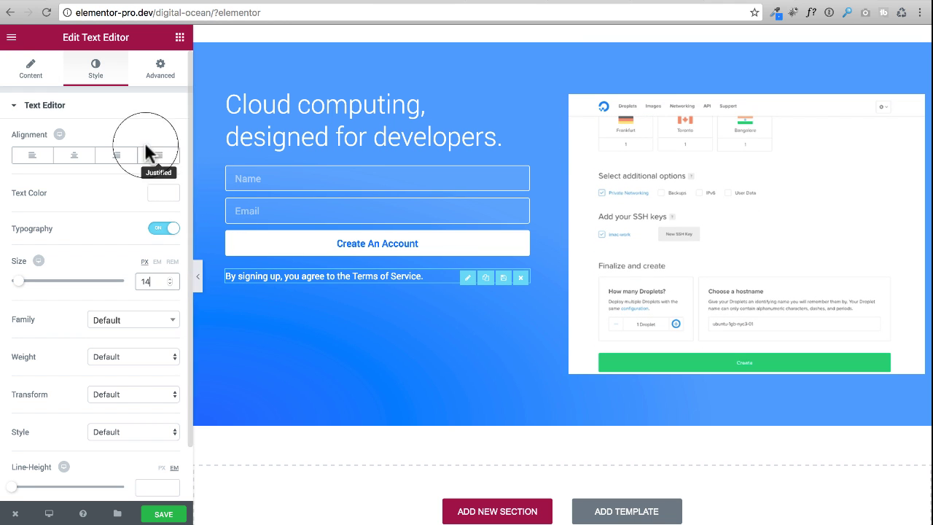
Step: Preview the hero with the terms line, exit WhatFont on the DigitalOcean homepage, compare both versions, and reopen the editing controls
{"action": "left_click", "coordinate": [199, 278]}
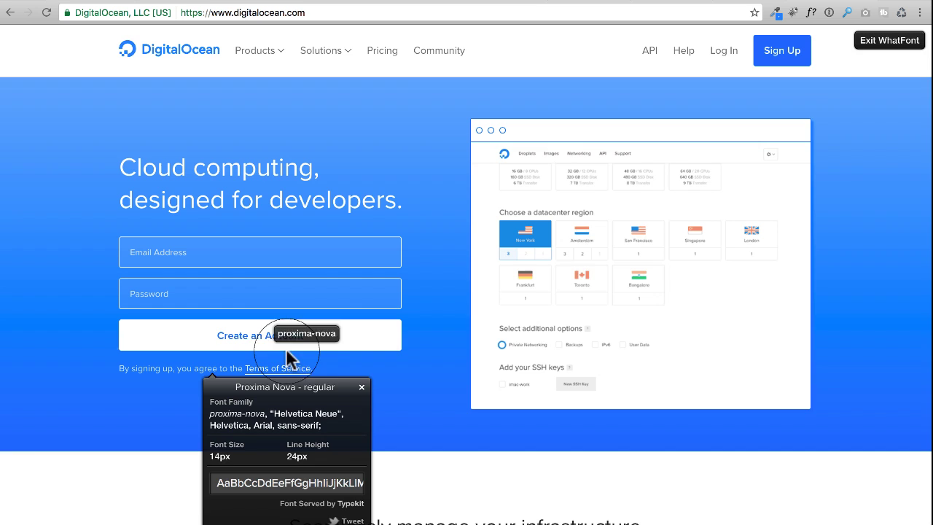
{"action": "key", "text": "Escape"}
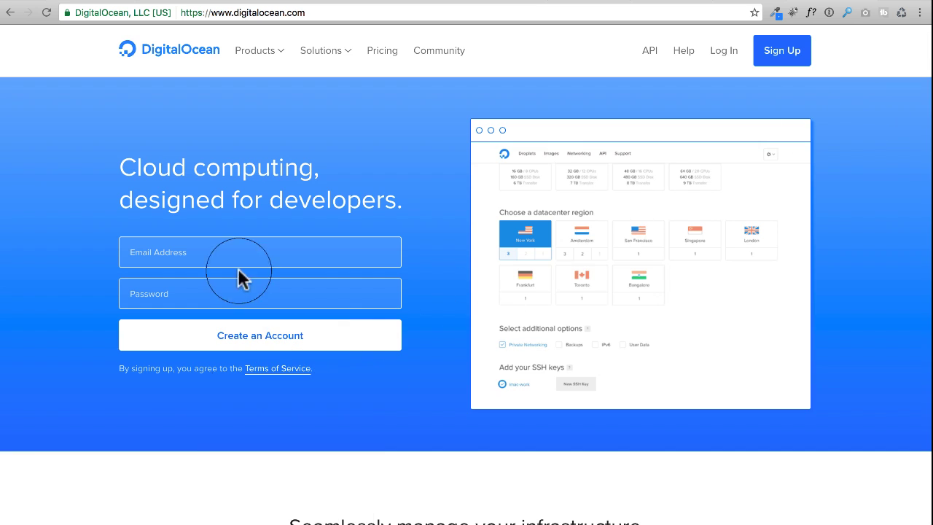
{"action": "left_click", "coordinate": [755, 0]}
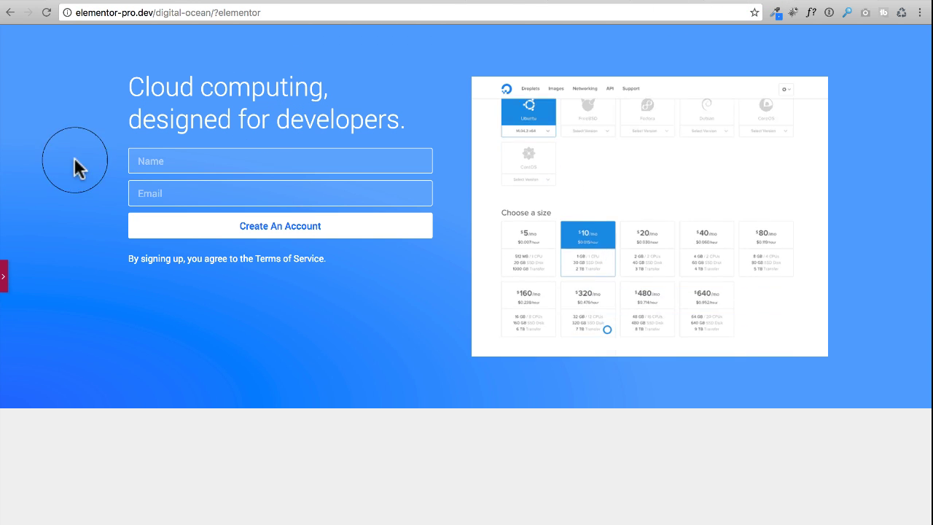
{"action": "left_click", "coordinate": [9, 285]}
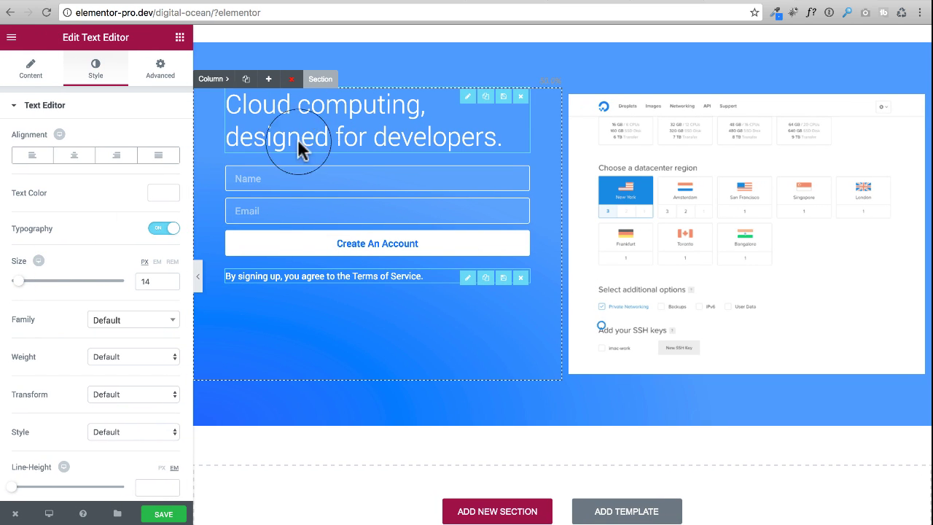
Step: Set the content position of the hero's text and form column to Middle
{"action": "left_click", "coordinate": [210, 78]}
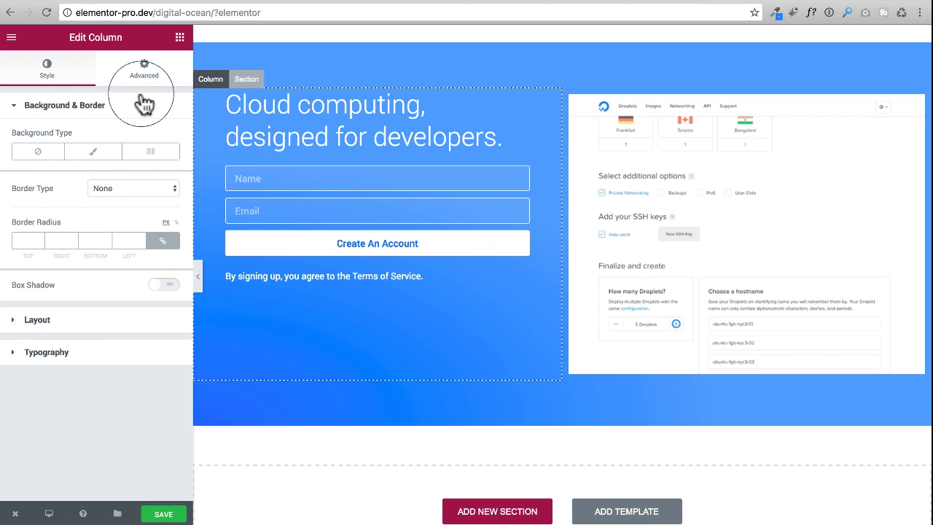
{"action": "left_click", "coordinate": [38, 329]}
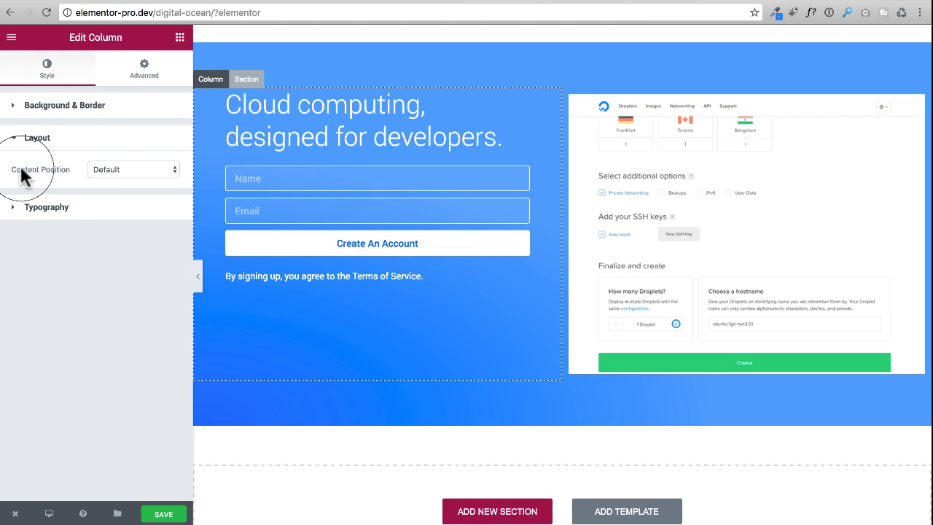
{"action": "left_click", "coordinate": [125, 171]}
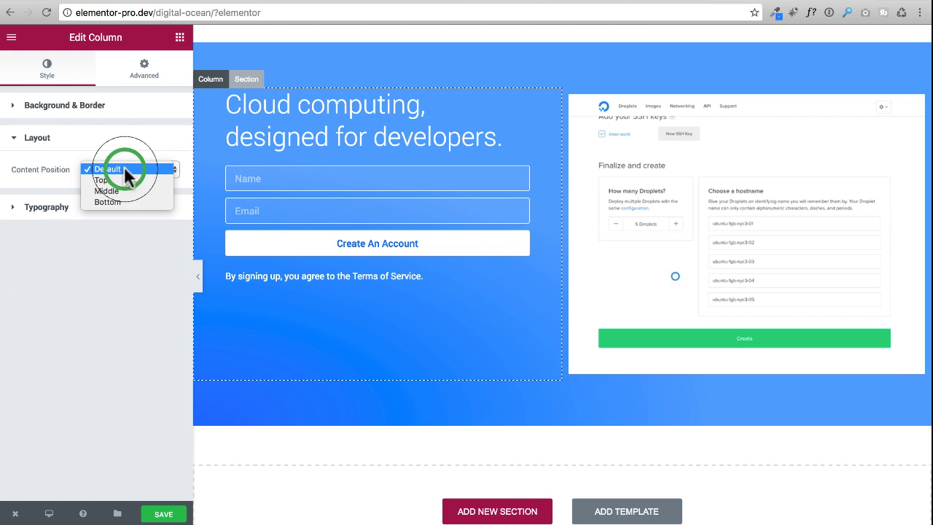
{"action": "left_click", "coordinate": [123, 188]}
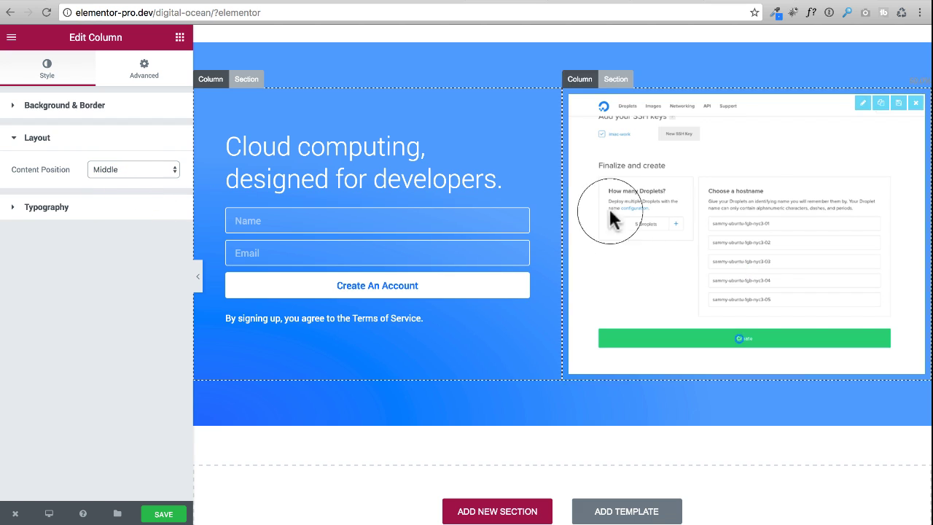
Step: Preview the hero without the editing controls, compare it with the DigitalOcean homepage, and bring the editing controls back
{"action": "left_click", "coordinate": [198, 276]}
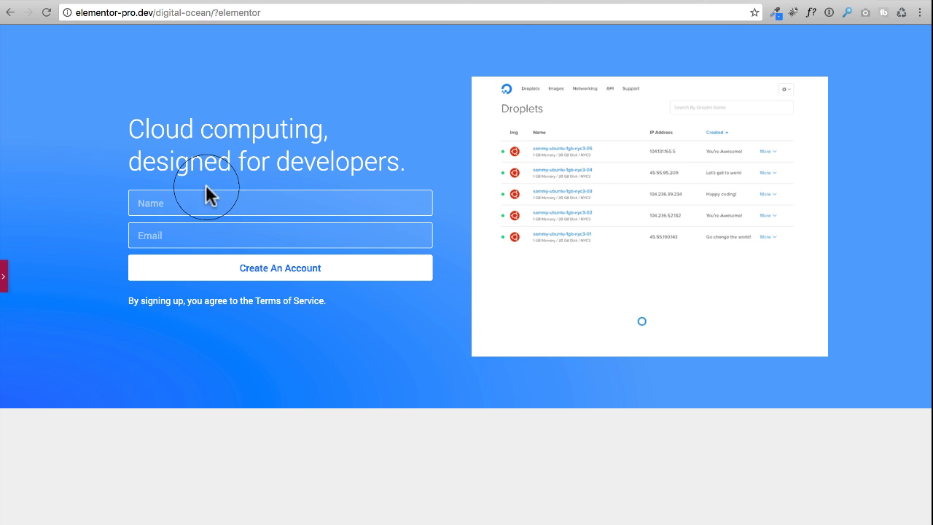
{"action": "left_click", "coordinate": [828, 1]}
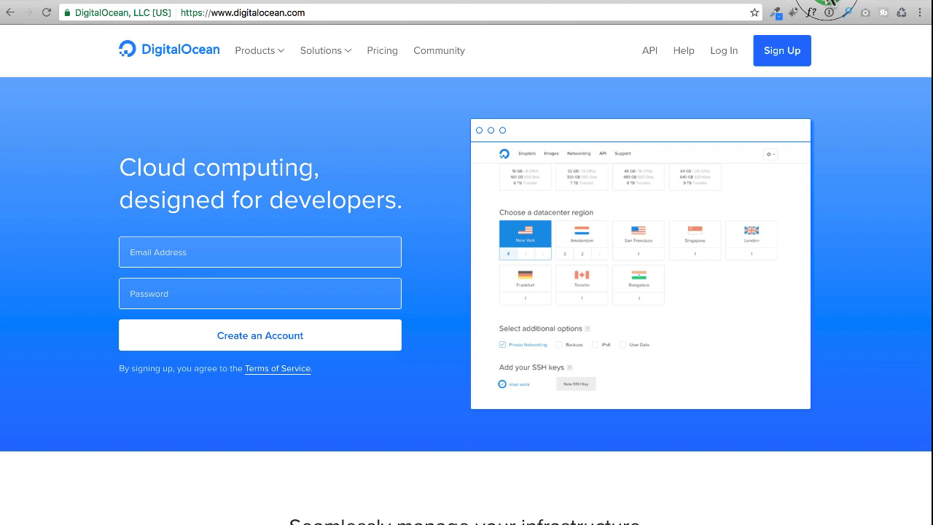
{"action": "left_click", "coordinate": [740, 2]}
{"action": "left_click", "coordinate": [743, 1]}
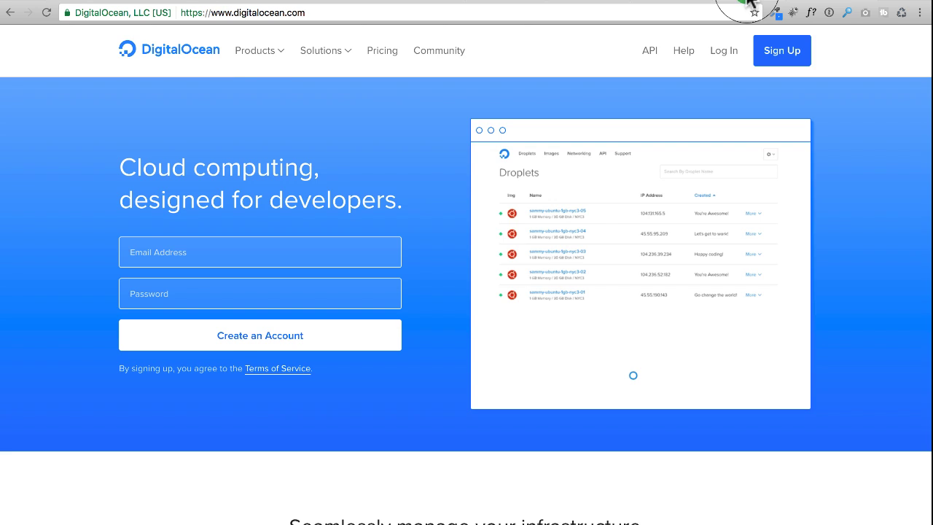
{"action": "left_click", "coordinate": [751, 2]}
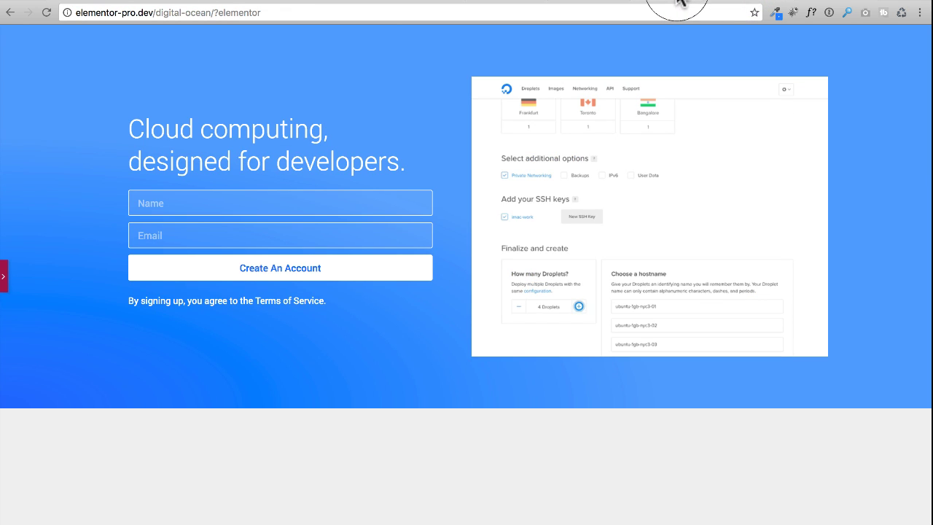
{"action": "left_click", "coordinate": [5, 278]}
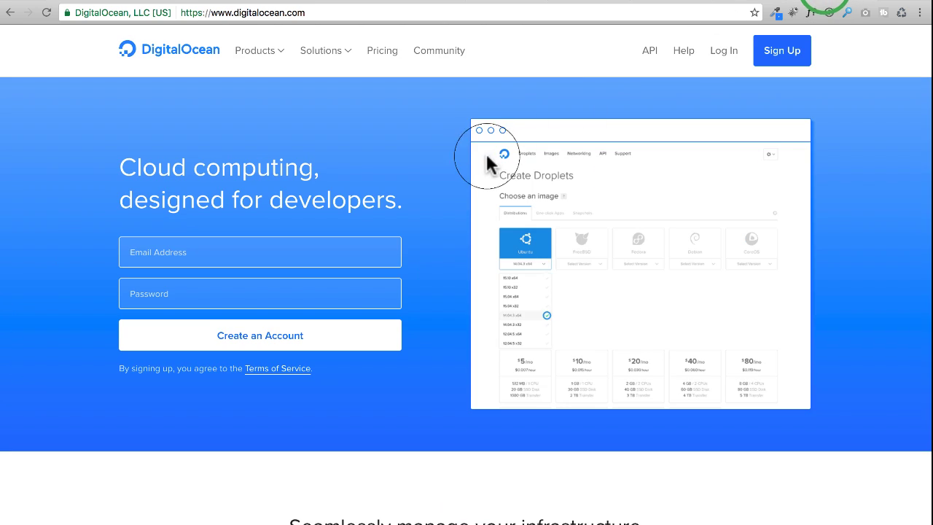
Step: Check what follows the hero on the DigitalOcean homepage and add a new single-column section below the hero in Elementor
{"action": "scroll", "coordinate": [473, 151], "scroll_direction": "down", "scroll_amount": 5}
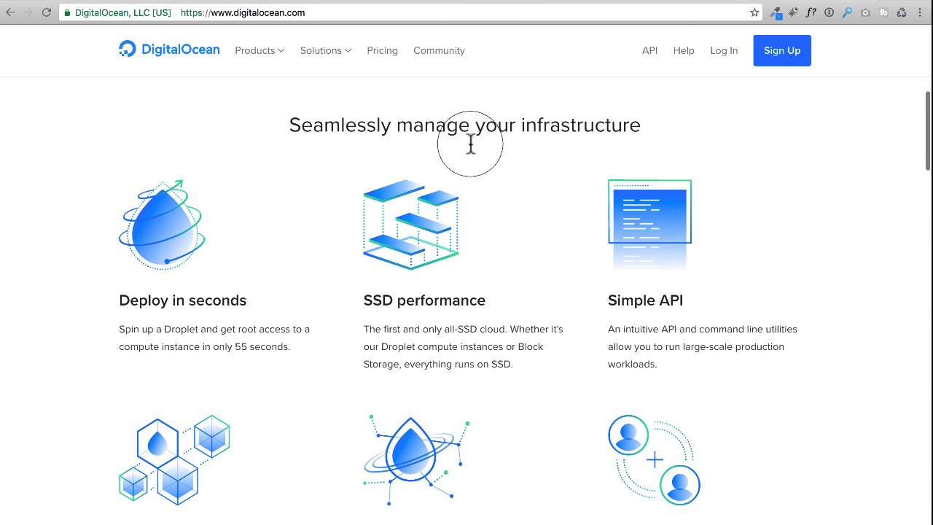
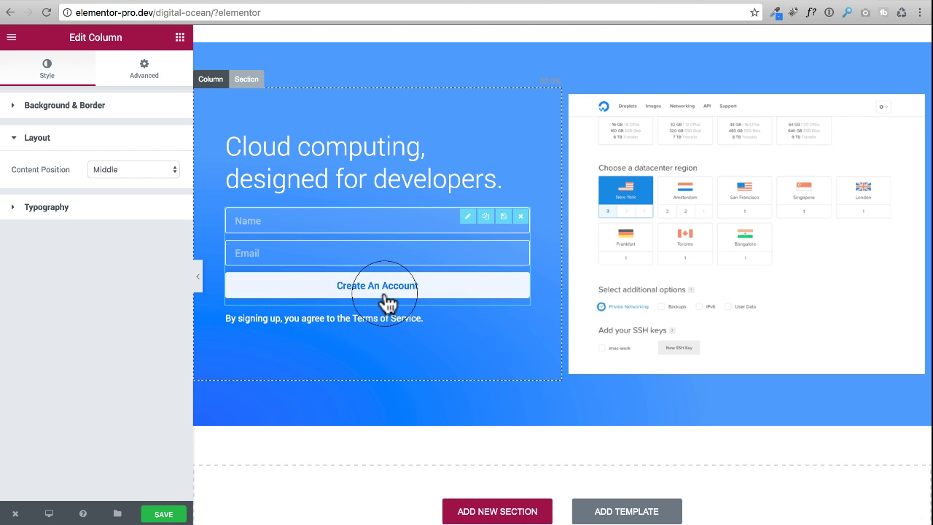
{"action": "scroll", "coordinate": [389, 300], "scroll_direction": "down", "scroll_amount": 3}
{"action": "left_click", "coordinate": [481, 413]}
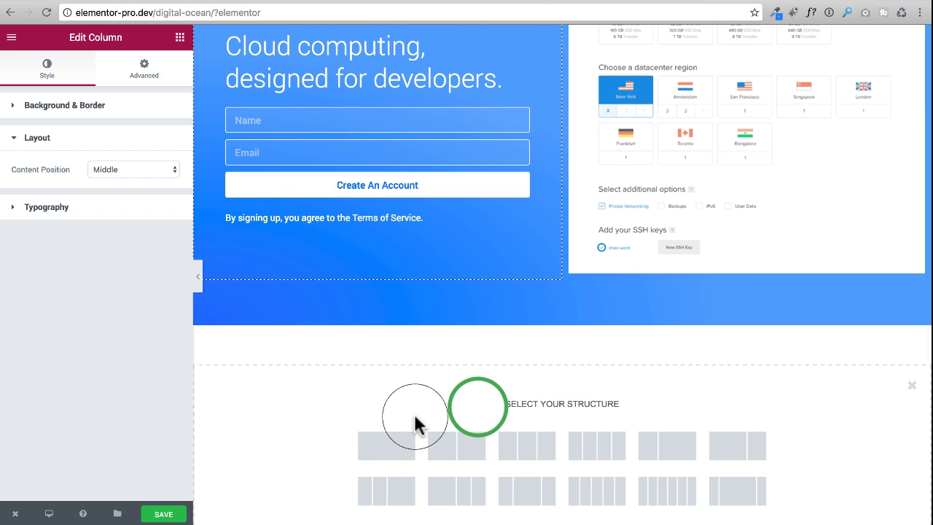
{"action": "left_click", "coordinate": [370, 449]}
{"action": "scroll", "coordinate": [342, 382], "scroll_direction": "down", "scroll_amount": 2}
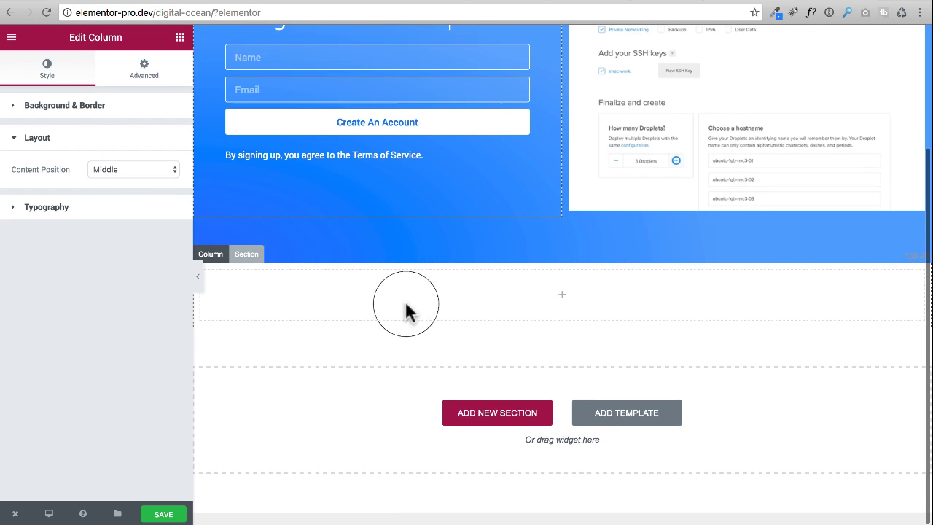
{"action": "scroll", "coordinate": [404, 299], "scroll_direction": "up", "scroll_amount": 3}
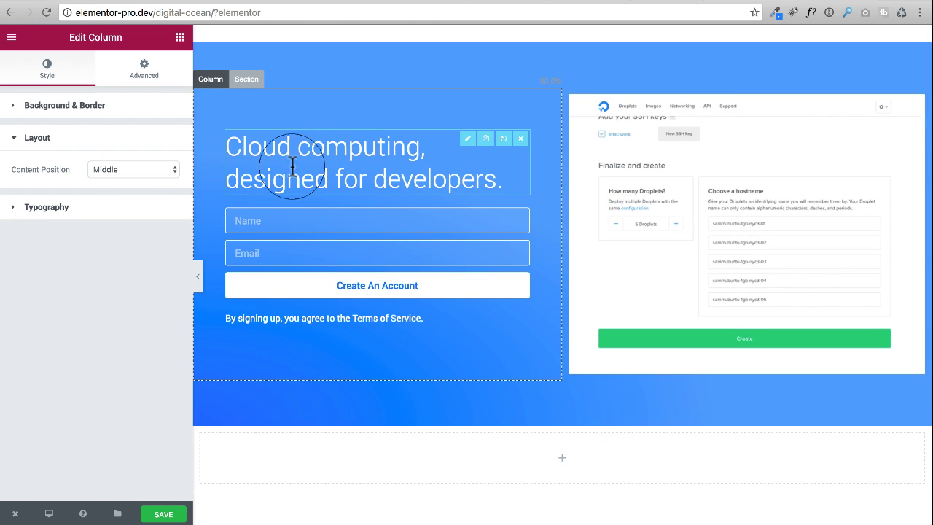
Step: Inspect the fonts of the "Seamlessly manage your infrastructure" title and the hero headline on the DigitalOcean homepage with WhatFont
{"action": "left_click", "coordinate": [832, 5]}
{"action": "scroll", "coordinate": [423, 130], "scroll_direction": "up", "scroll_amount": 5}
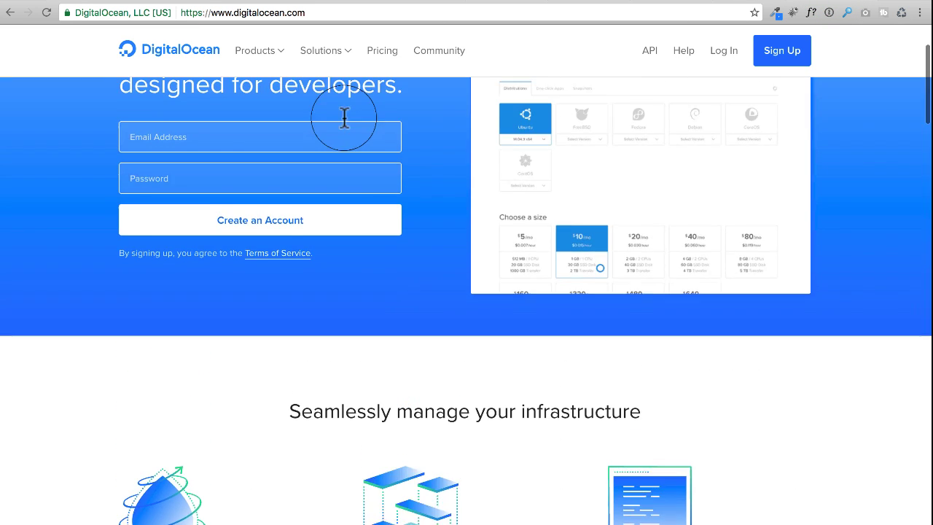
{"action": "scroll", "coordinate": [323, 212], "scroll_direction": "down", "scroll_amount": 5}
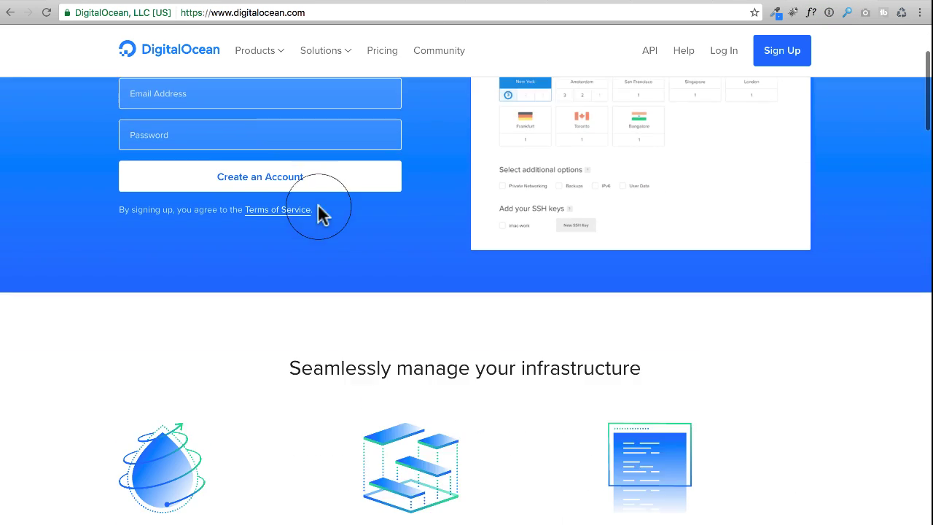
{"action": "left_click", "coordinate": [812, 14]}
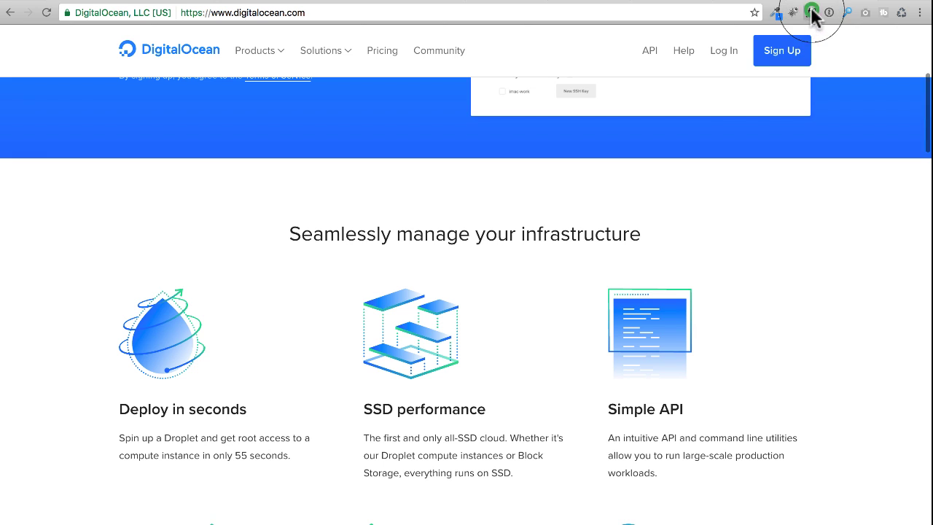
{"action": "left_click", "coordinate": [449, 235]}
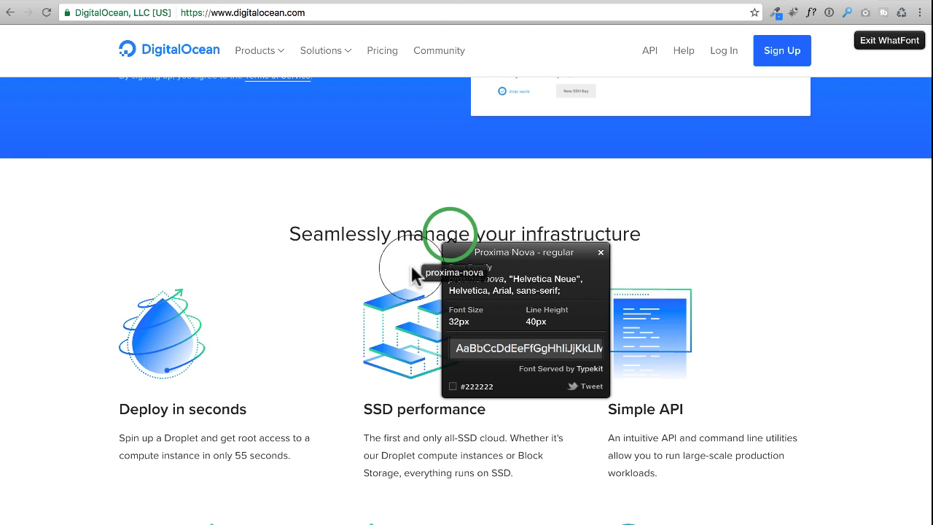
{"action": "scroll", "coordinate": [361, 267], "scroll_direction": "up", "scroll_amount": 5}
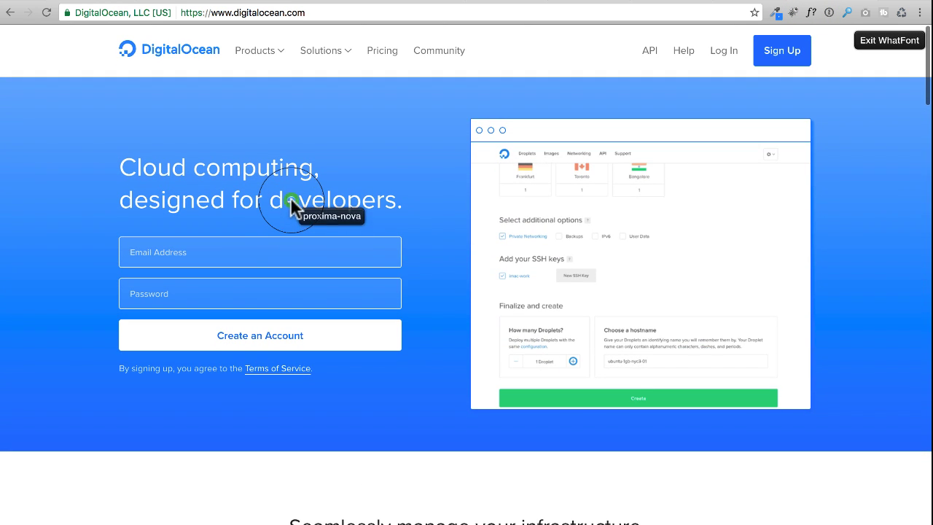
{"action": "left_click", "coordinate": [292, 200]}
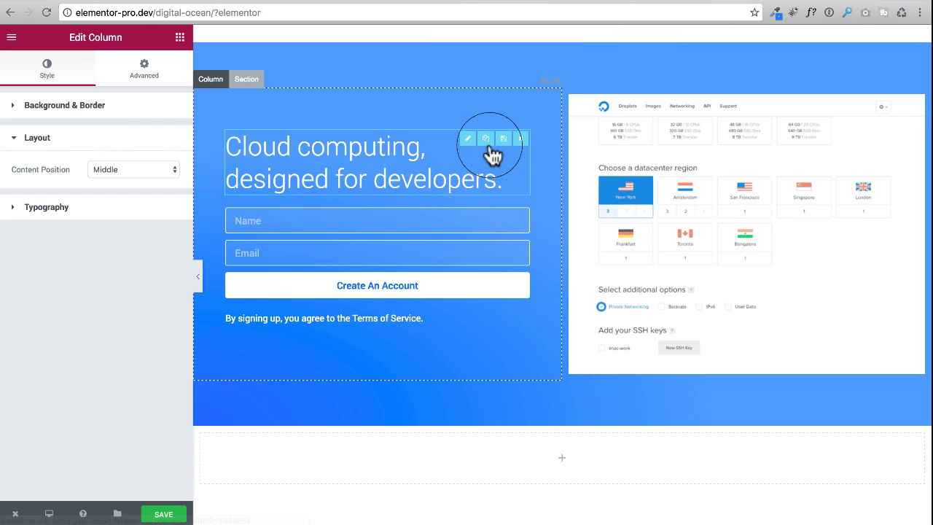
Step: Duplicate the hero headline in Elementor, move the copy into the new section below, and open it for editing
{"action": "left_click", "coordinate": [486, 139]}
{"action": "left_click_drag", "start_coordinate": [382, 145], "coordinate": [533, 466]}
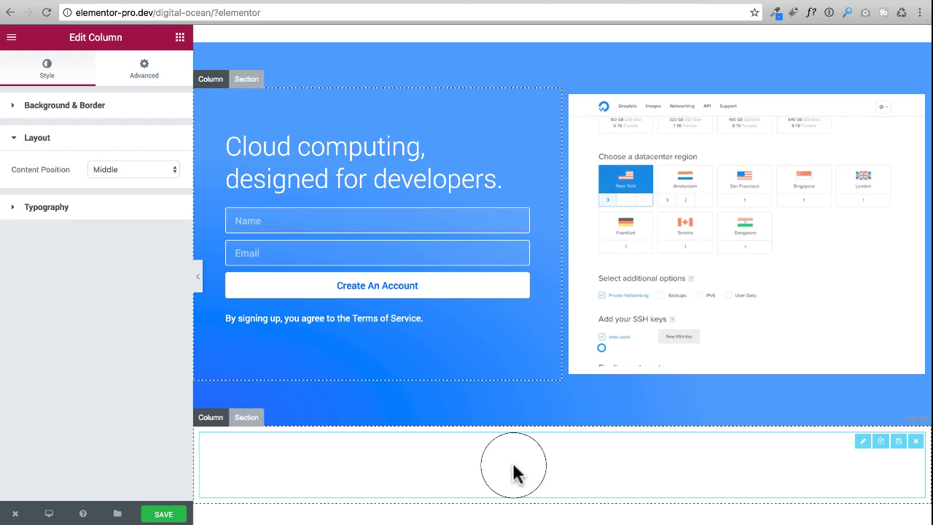
{"action": "left_click", "coordinate": [544, 468]}
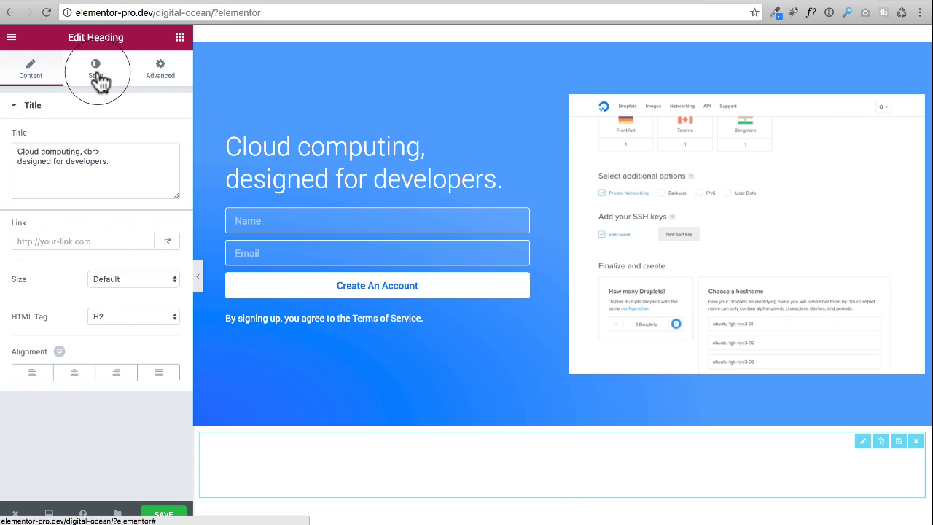
Step: Set the copied heading's text color to black with slightly reduced opacity
{"action": "left_click", "coordinate": [96, 82]}
{"action": "left_click", "coordinate": [164, 138]}
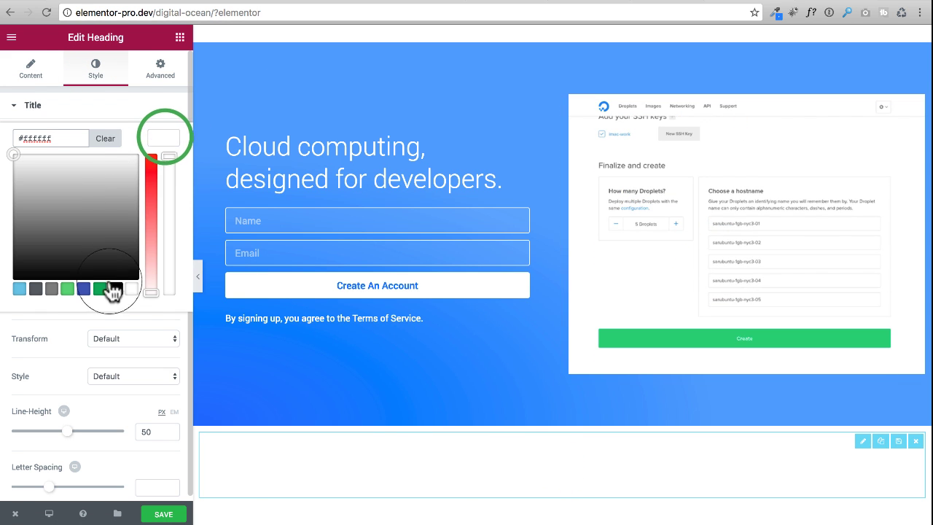
{"action": "left_click", "coordinate": [116, 288]}
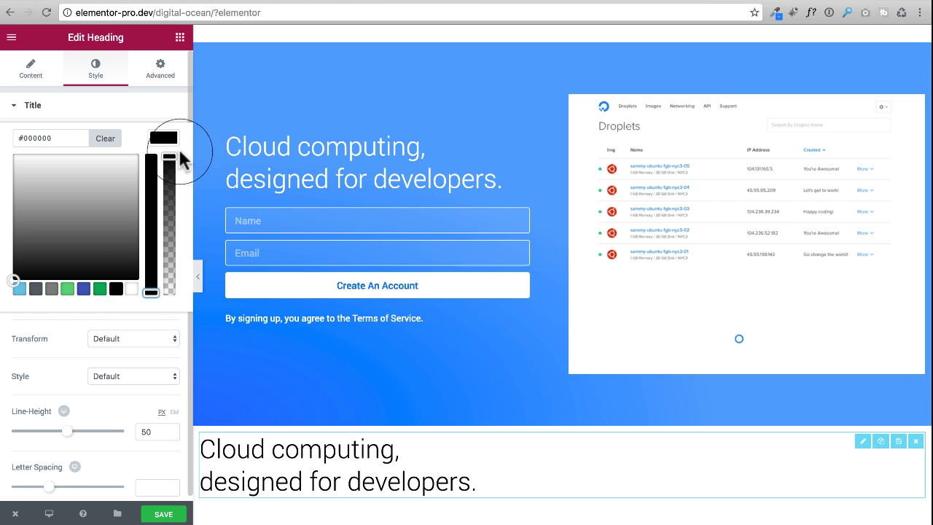
{"action": "left_click_drag", "start_coordinate": [172, 155], "coordinate": [169, 191]}
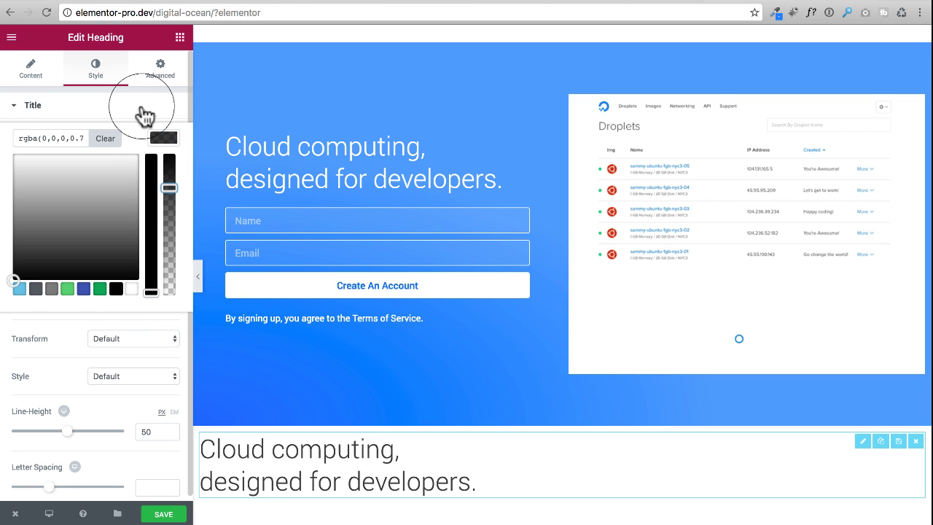
{"action": "left_click", "coordinate": [143, 112]}
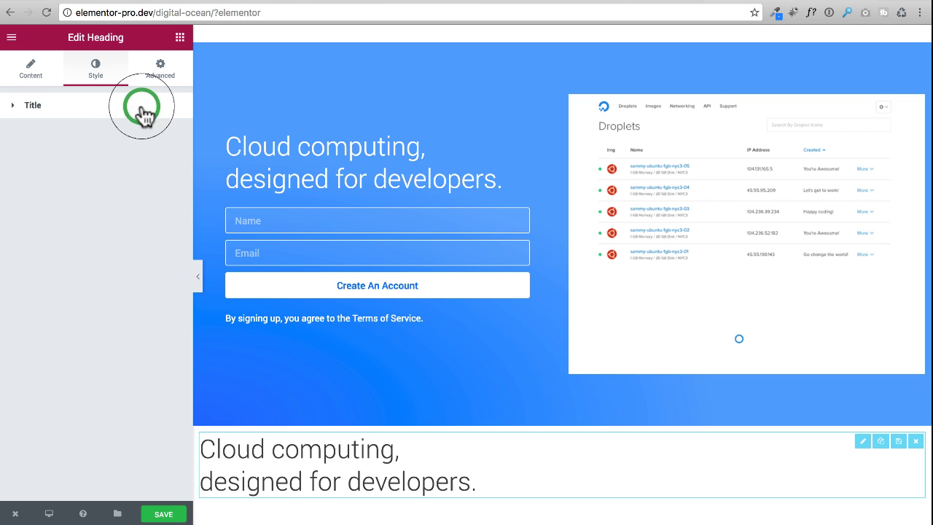
Step: Exit WhatFont on the DigitalOcean homepage and copy the section title "Seamlessly manage your infrastructure"
{"action": "left_click", "coordinate": [37, 69]}
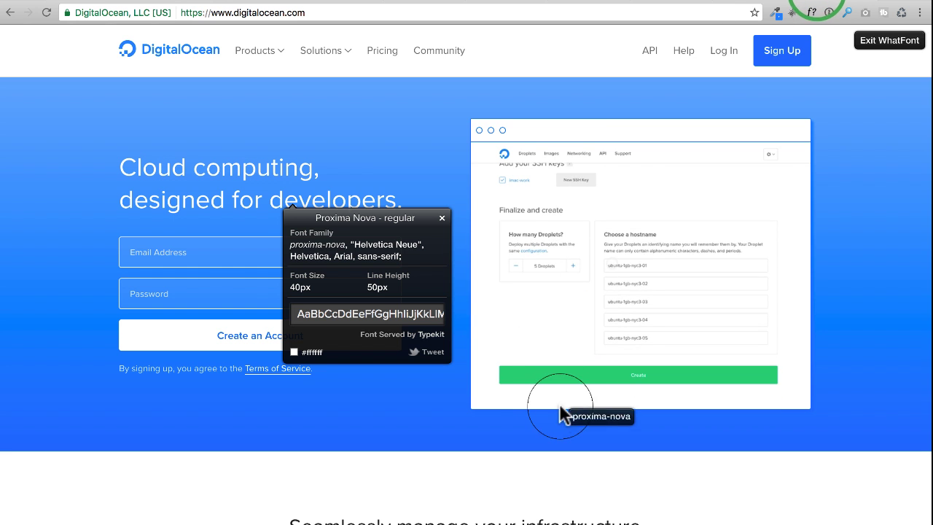
{"action": "scroll", "coordinate": [562, 393], "scroll_direction": "down", "scroll_amount": 3}
{"action": "left_click", "coordinate": [558, 375]}
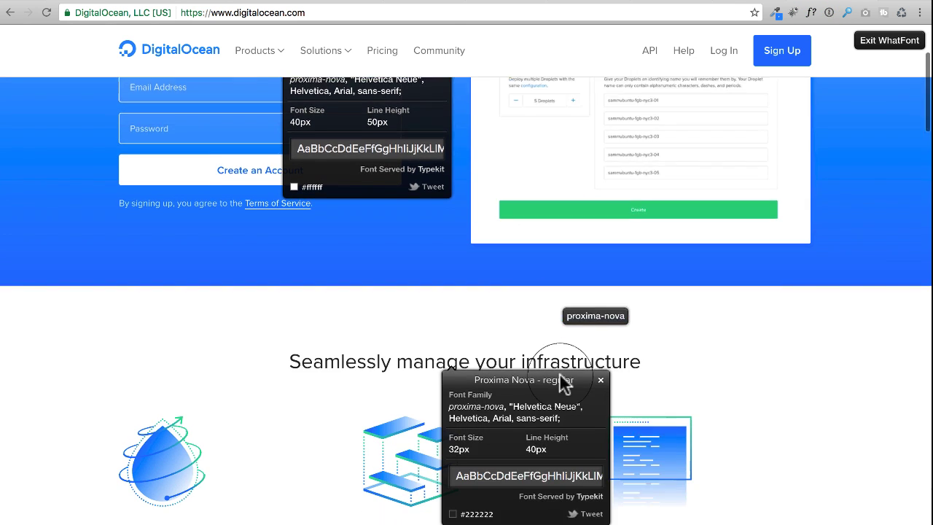
{"action": "scroll", "coordinate": [559, 375], "scroll_direction": "down", "scroll_amount": 3}
{"action": "left_click", "coordinate": [875, 40]}
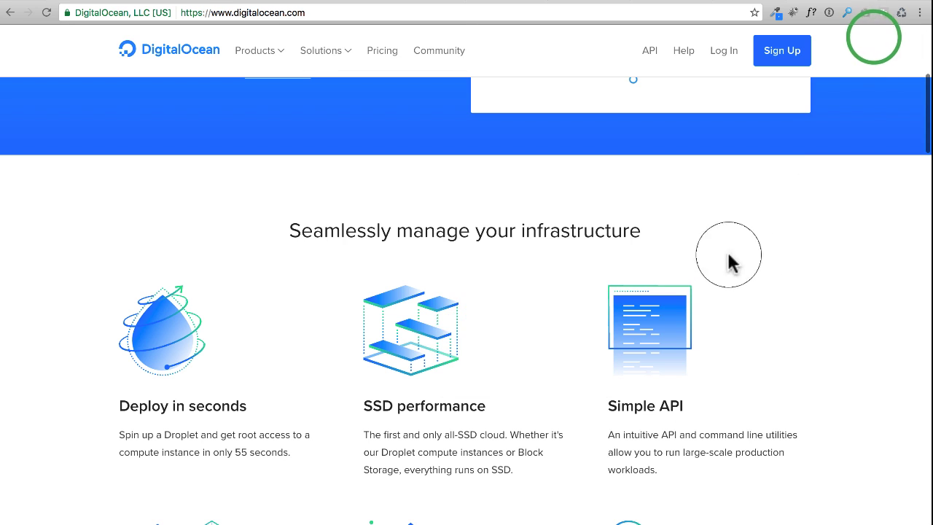
{"action": "left_click_drag", "start_coordinate": [681, 235], "coordinate": [161, 226]}
{"action": "key", "text": "super+c"}
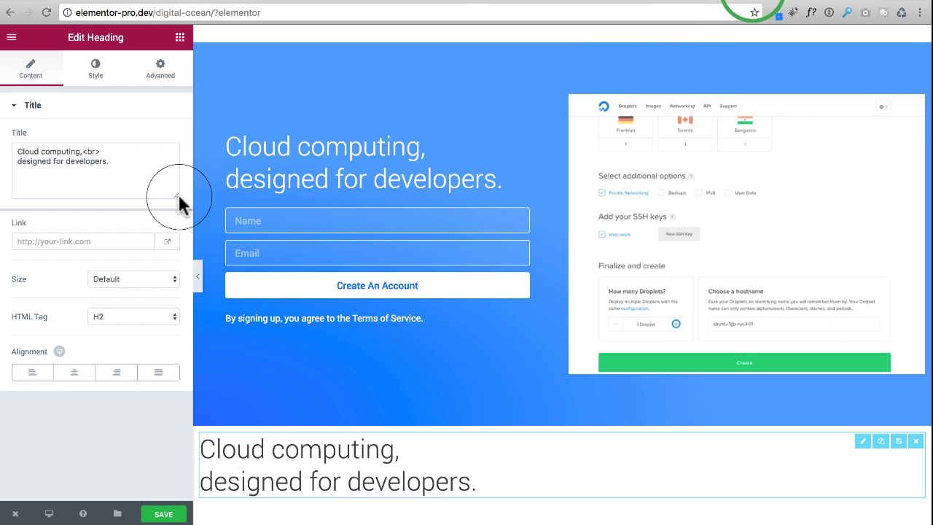
Step: Replace the new heading's title in Elementor with "Seamlessly manage your infrastructure" and center-align it
{"action": "left_click", "coordinate": [145, 175]}
{"action": "key", "text": "super+a"}
{"action": "key", "text": "super+v"}
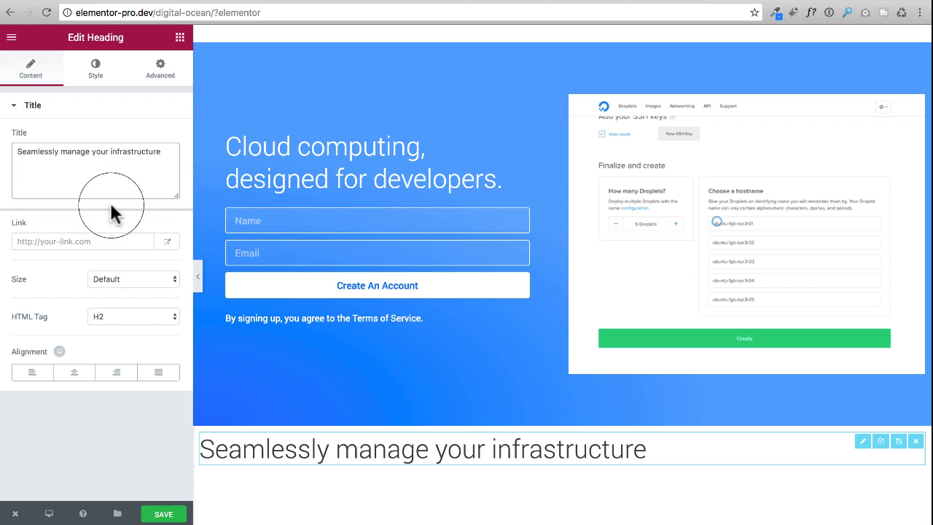
{"action": "left_click", "coordinate": [71, 374]}
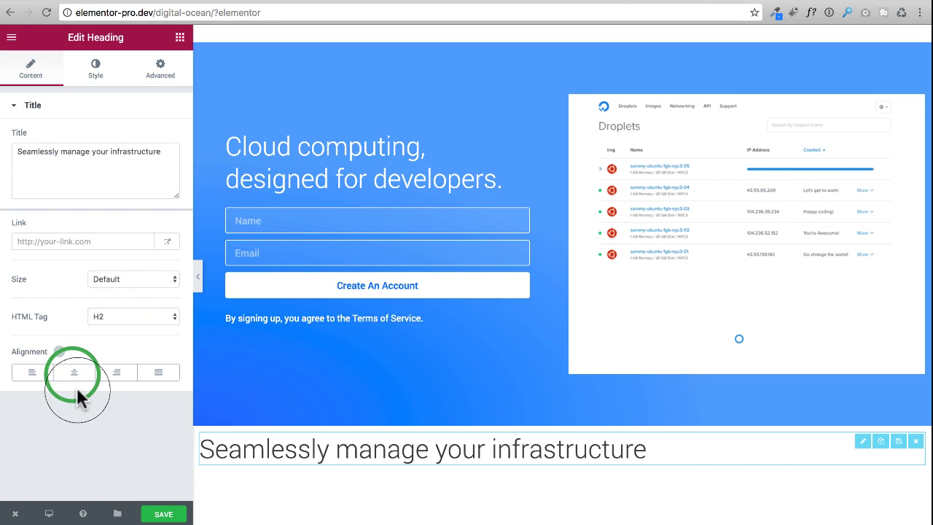
{"action": "left_click", "coordinate": [73, 373]}
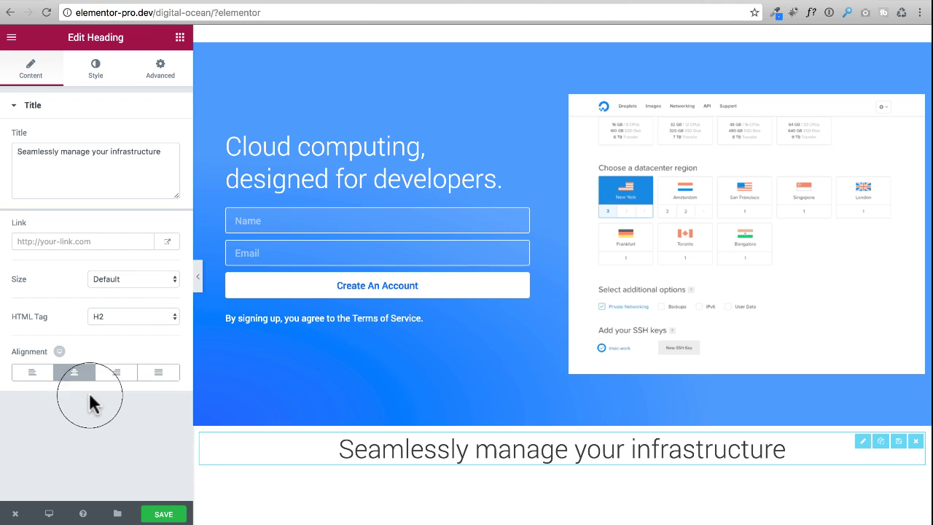
Step: Unlink the padding values of the section holding the new heading and set its top and bottom padding to 70 px
{"action": "scroll", "coordinate": [571, 449], "scroll_direction": "down", "scroll_amount": 3}
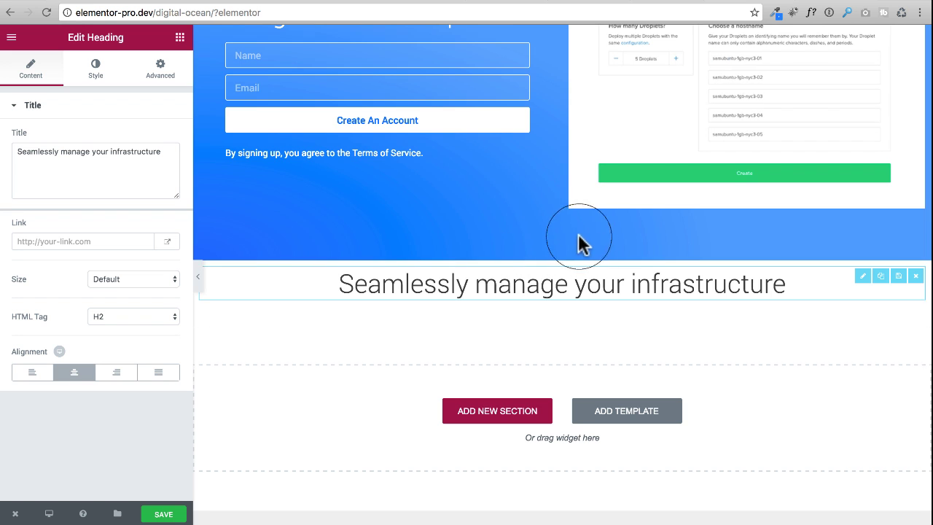
{"action": "left_click", "coordinate": [164, 78]}
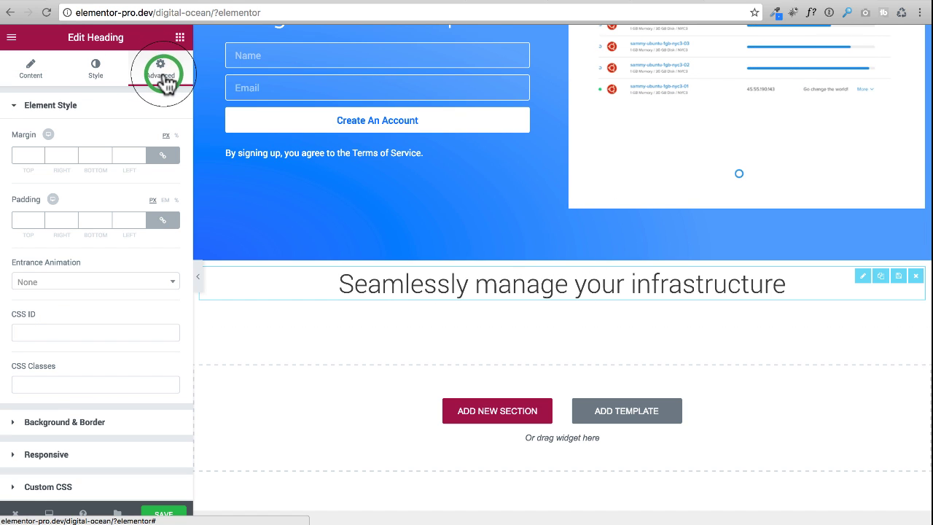
{"action": "left_click", "coordinate": [246, 253]}
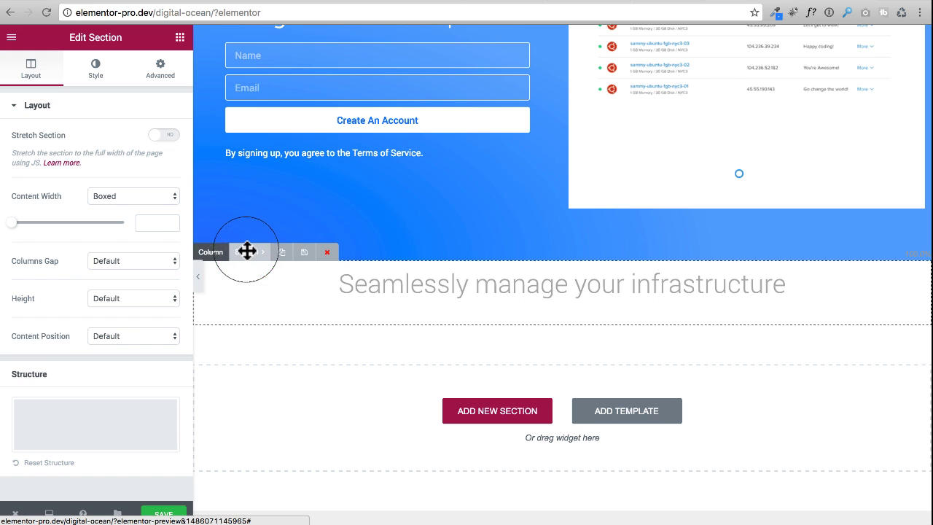
{"action": "left_click", "coordinate": [151, 77]}
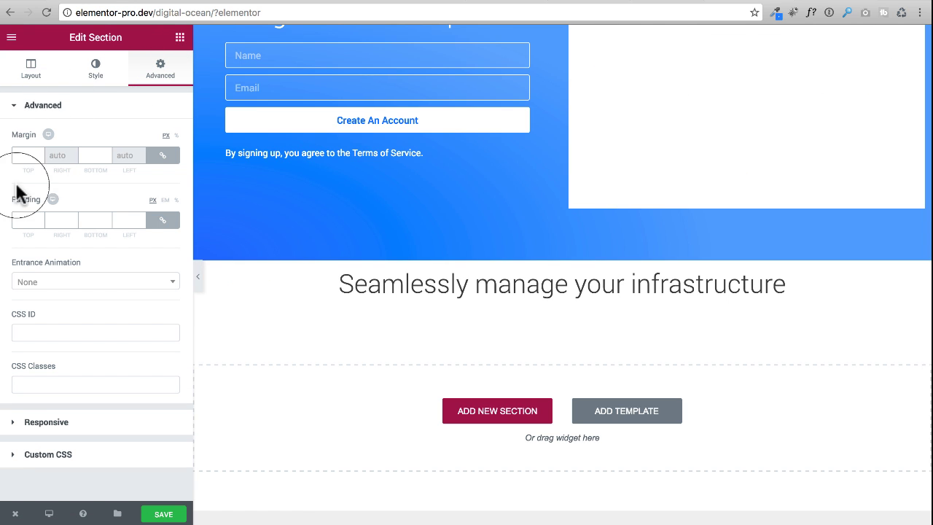
{"action": "left_click", "coordinate": [167, 218]}
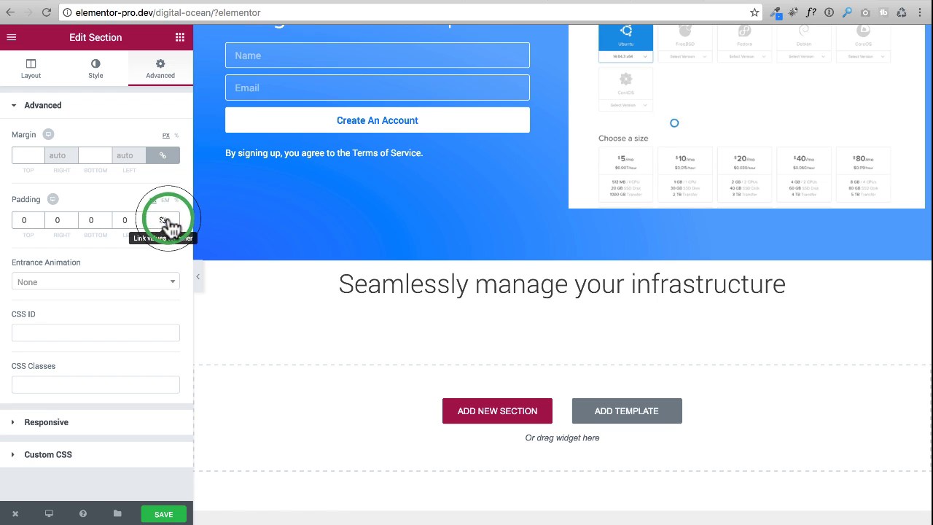
{"action": "left_click", "coordinate": [35, 220]}
{"action": "type", "text": "70"}
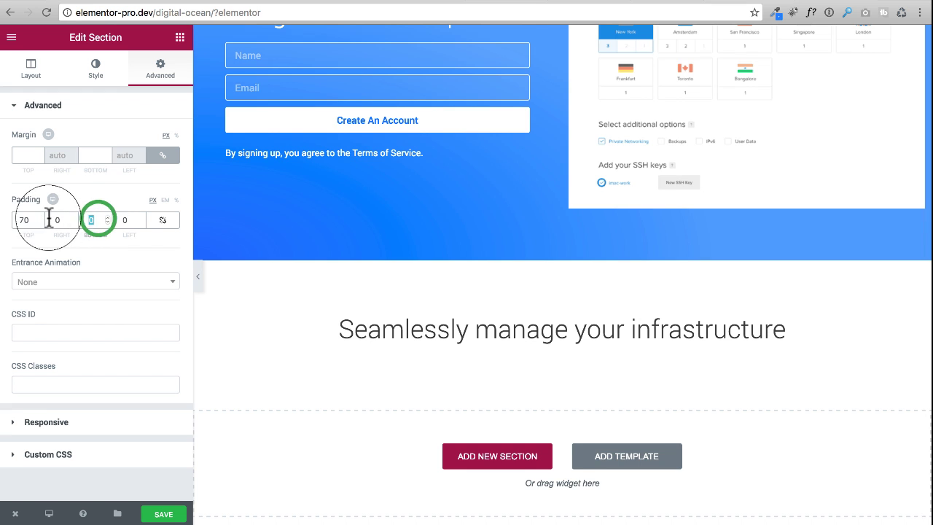
{"action": "type", "text": "70"}
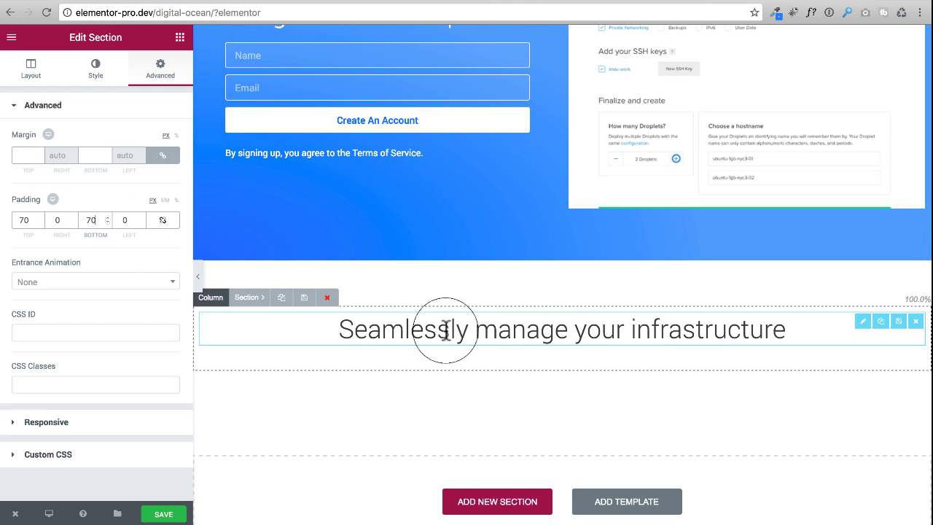
Step: Set the font size of the "Seamlessly manage your infrastructure" heading to 32 px
{"action": "left_click", "coordinate": [409, 323]}
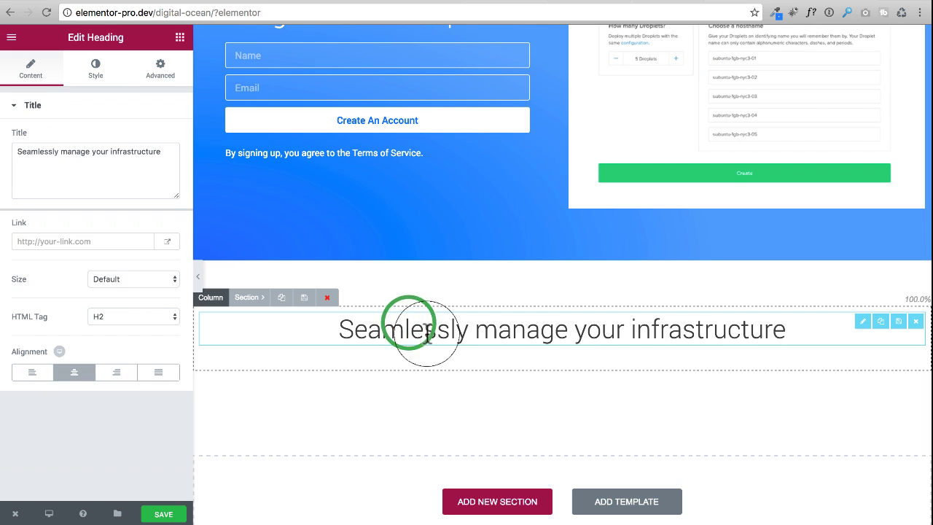
{"action": "left_click", "coordinate": [93, 68]}
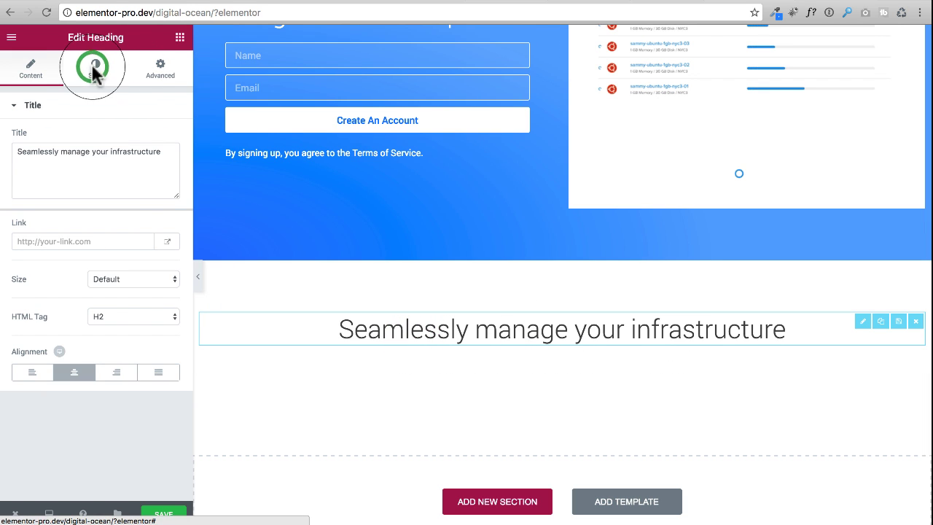
{"action": "double_click", "coordinate": [165, 225]}
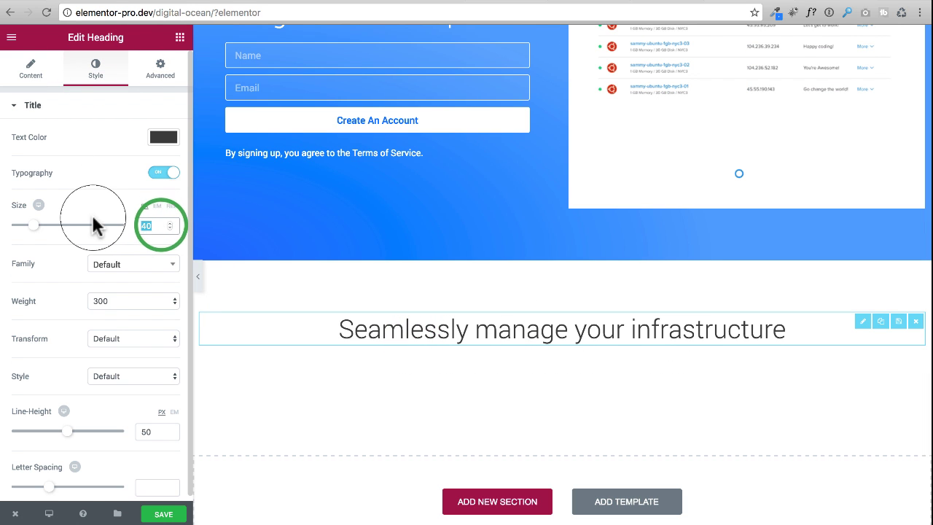
{"action": "type", "text": "32"}
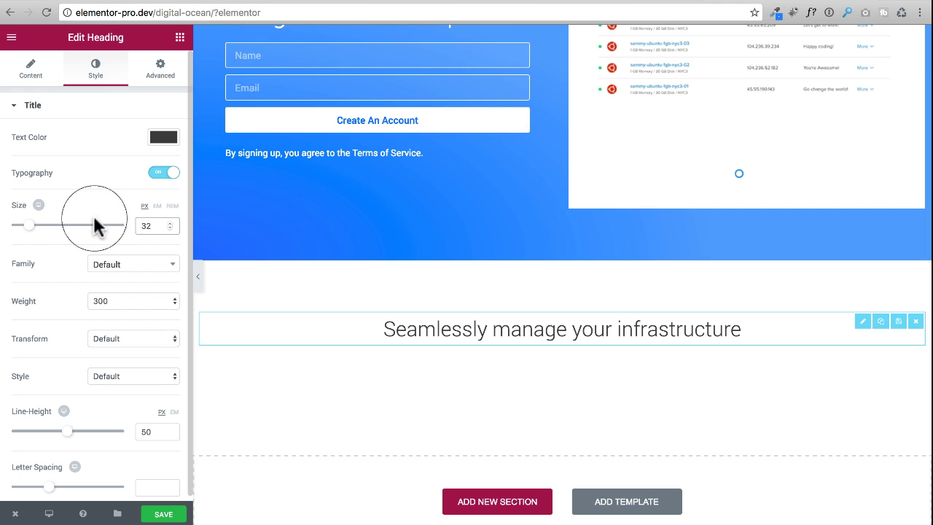
Step: Check the feature grid on the DigitalOcean homepage, and add a three-column section below the heading in Elementor
{"action": "left_click", "coordinate": [825, 1]}
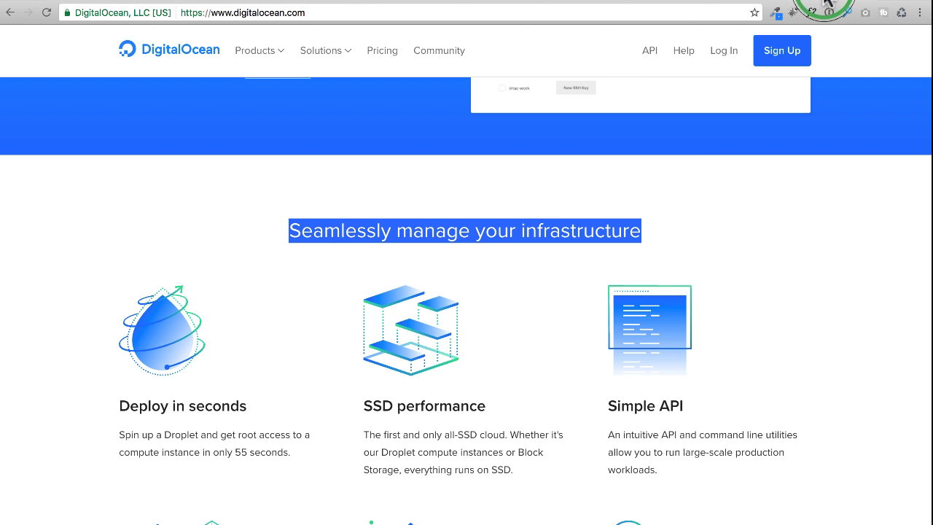
{"action": "left_click", "coordinate": [581, 244]}
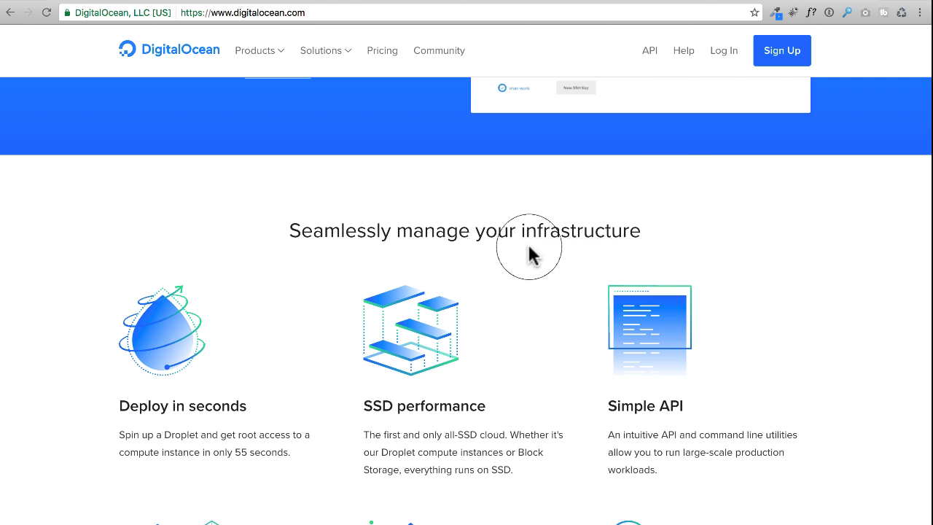
{"action": "scroll", "coordinate": [528, 242], "scroll_direction": "down", "scroll_amount": 3}
{"action": "scroll", "coordinate": [527, 242], "scroll_direction": "down", "scroll_amount": 2}
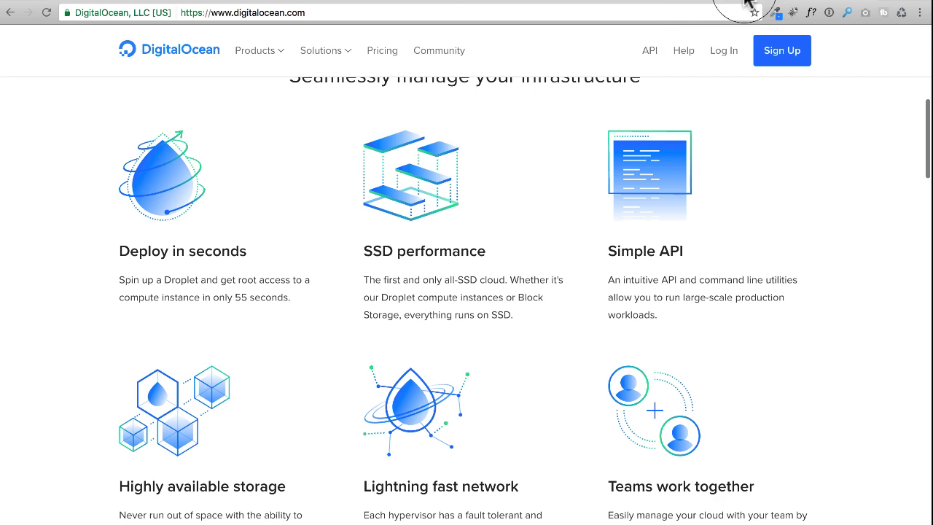
{"action": "left_click", "coordinate": [749, 4]}
{"action": "scroll", "coordinate": [452, 292], "scroll_direction": "down", "scroll_amount": 3}
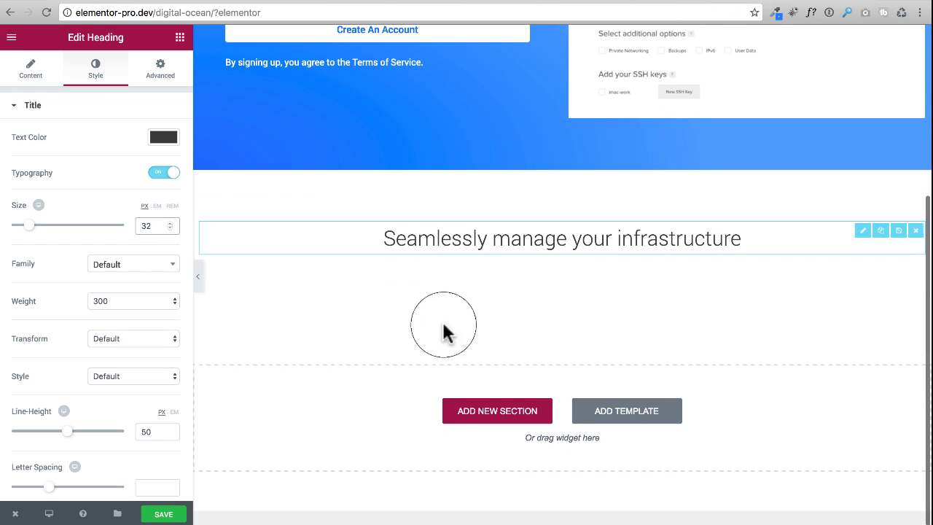
{"action": "left_click", "coordinate": [490, 411]}
{"action": "scroll", "coordinate": [481, 379], "scroll_direction": "down", "scroll_amount": 2}
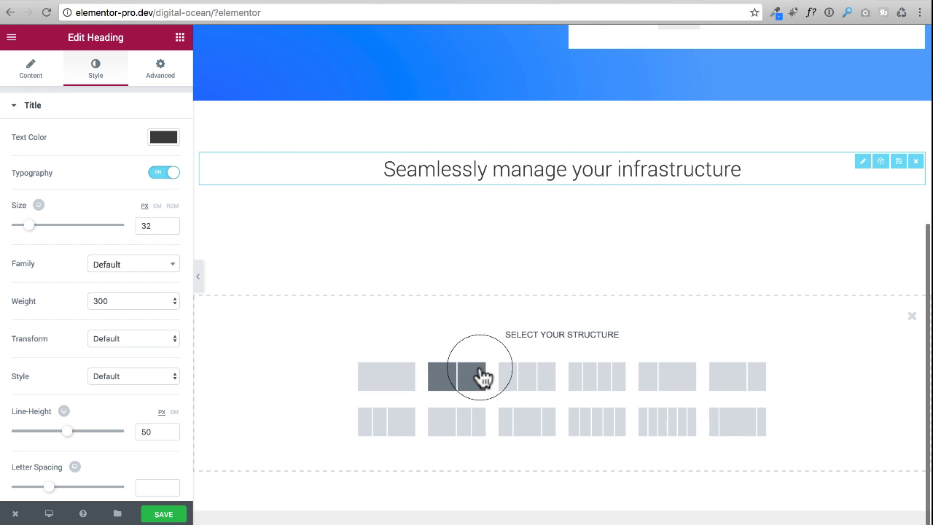
{"action": "left_click", "coordinate": [525, 385]}
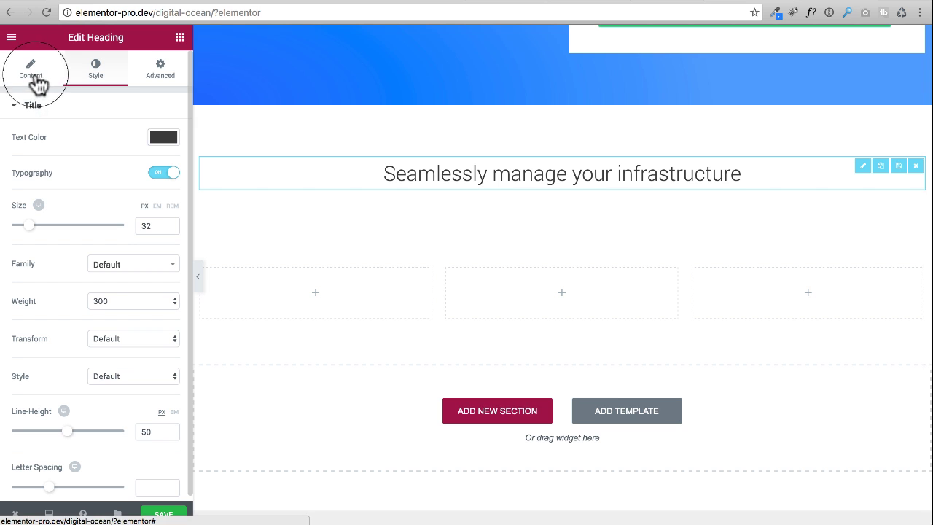
Step: Compare with the DigitalOcean feature blocks and place an Image Box widget in the first column of the new Elementor section
{"action": "left_click", "coordinate": [180, 38]}
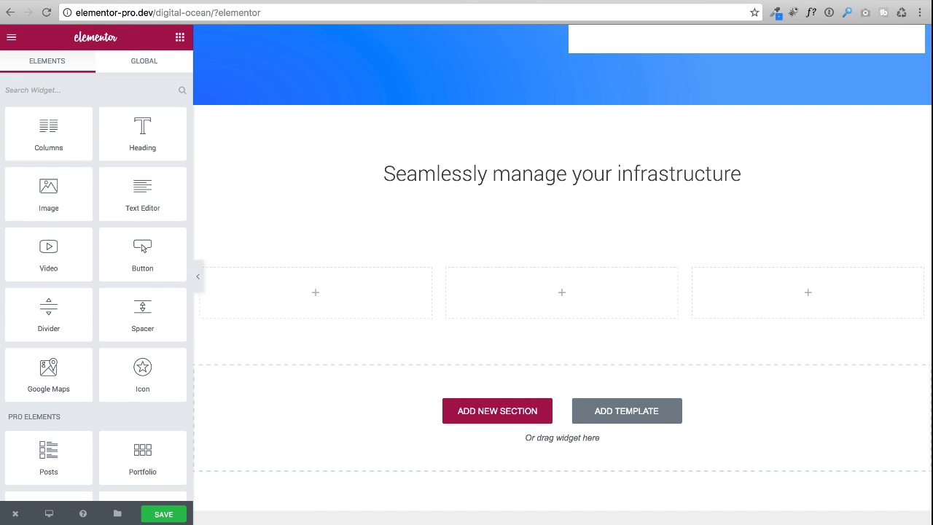
{"action": "left_click", "coordinate": [820, 4]}
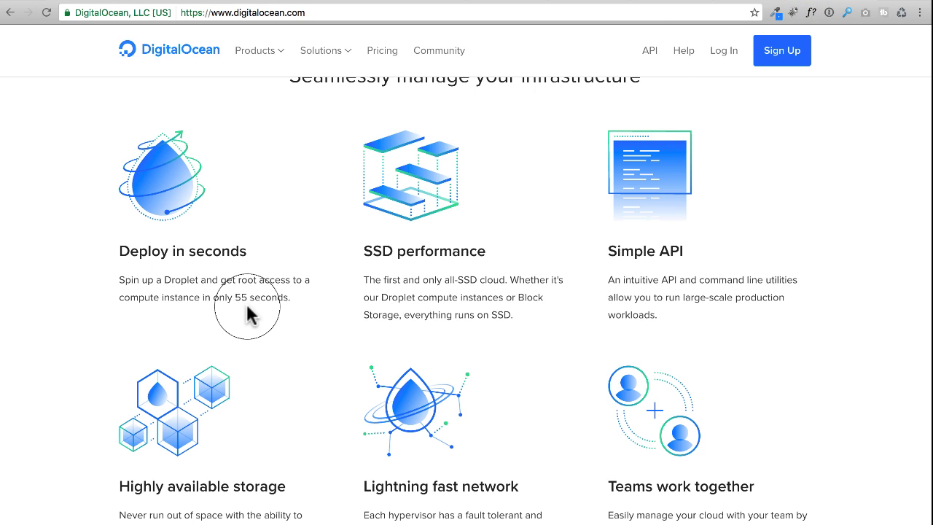
{"action": "left_click", "coordinate": [740, 4]}
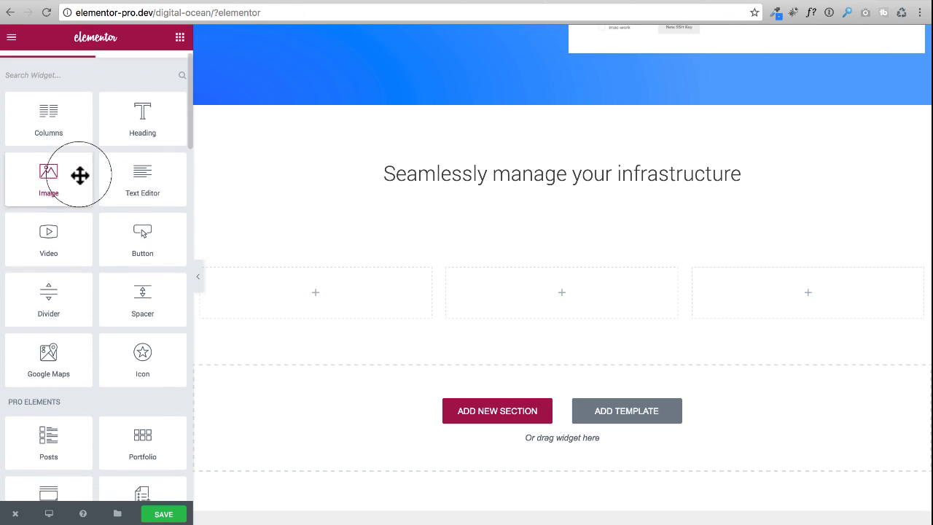
{"action": "scroll", "coordinate": [105, 182], "scroll_direction": "down", "scroll_amount": 5}
{"action": "scroll", "coordinate": [106, 182], "scroll_direction": "down", "scroll_amount": 6}
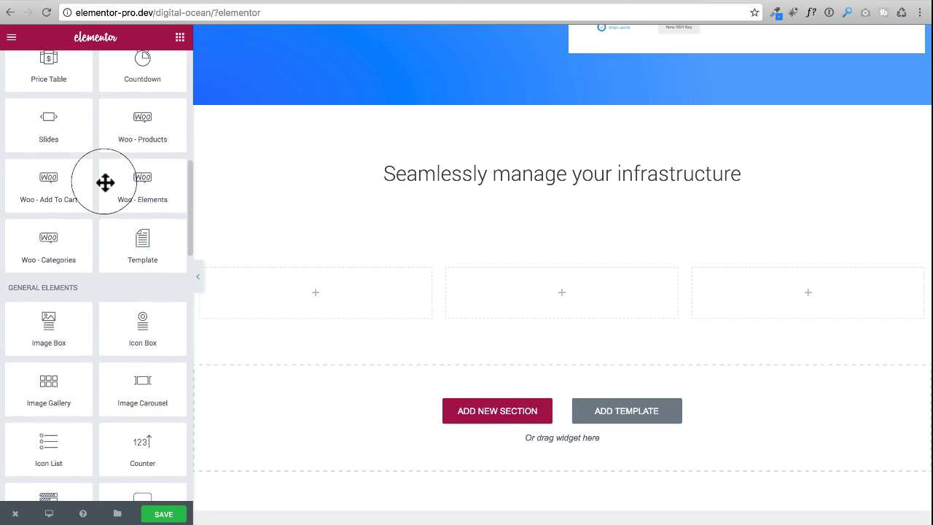
{"action": "scroll", "coordinate": [72, 170], "scroll_direction": "down", "scroll_amount": 1}
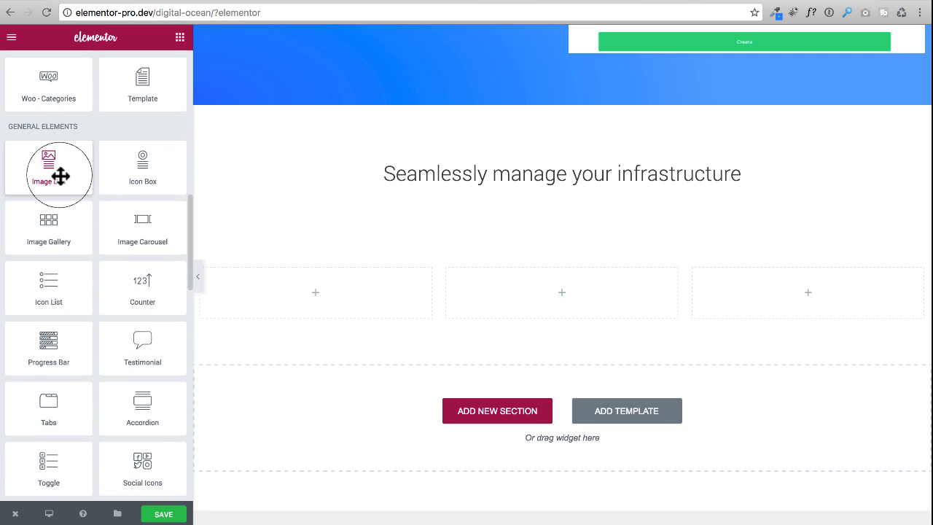
{"action": "left_click_drag", "start_coordinate": [54, 170], "coordinate": [332, 307]}
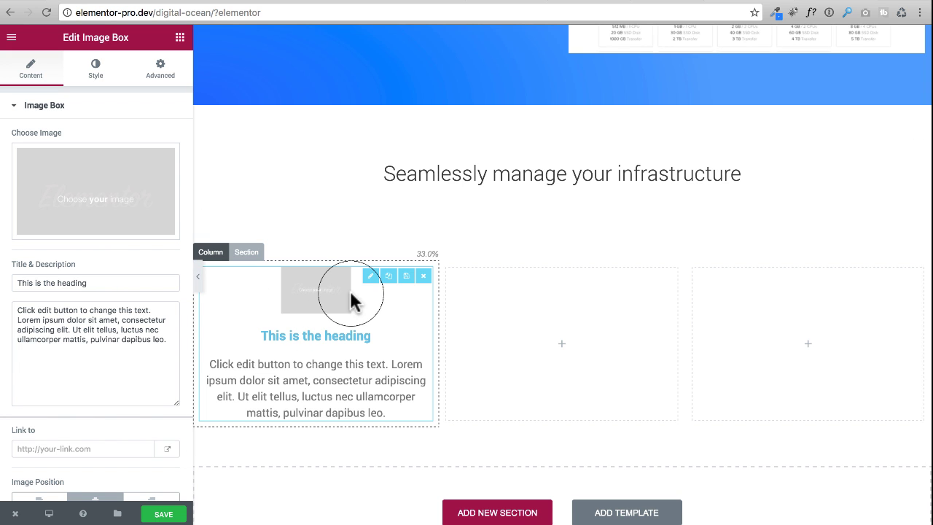
Step: Open the media library to choose an image for the first column's image box
{"action": "left_click", "coordinate": [99, 223]}
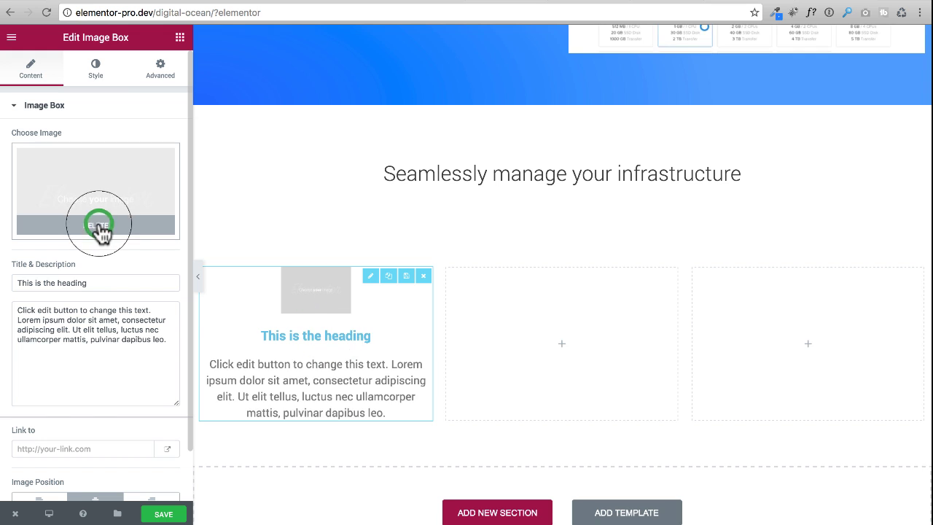
{"action": "left_click", "coordinate": [99, 193]}
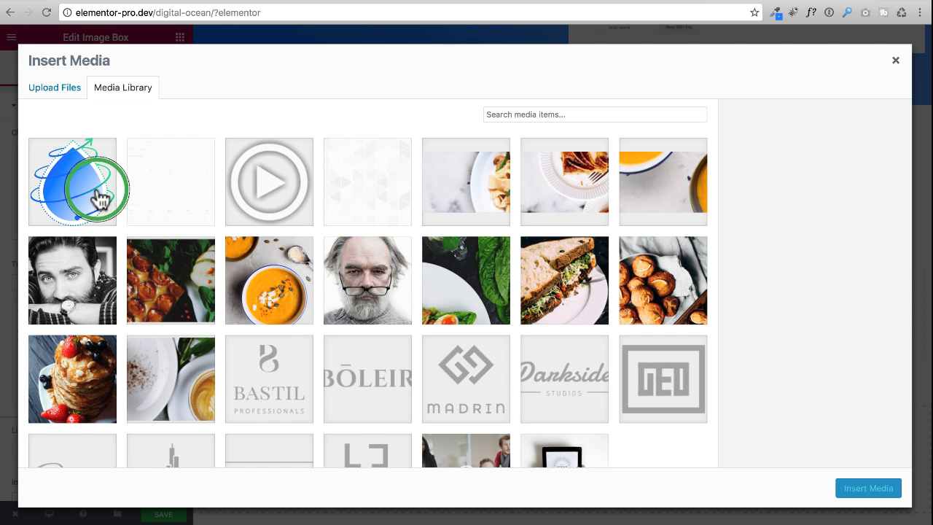
Step: Insert deploy-in-seconds-a5f58113.svg into the image box and replace its title with "Deploy in seconds" copied from the DigitalOcean page
{"action": "left_click", "coordinate": [95, 197]}
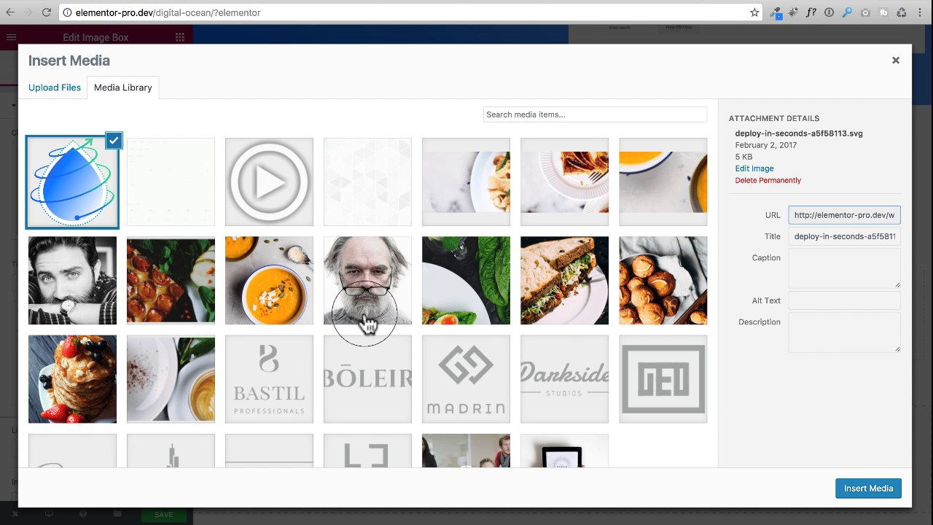
{"action": "left_click", "coordinate": [858, 490]}
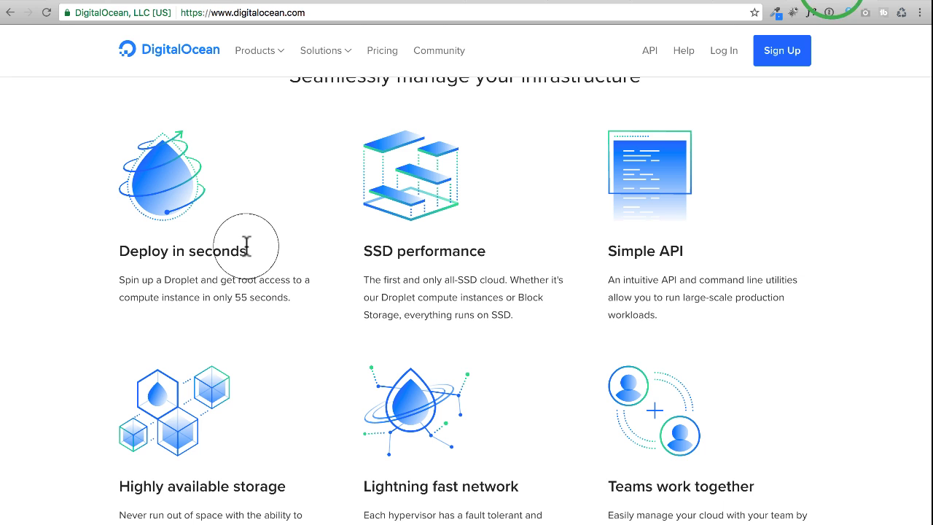
{"action": "left_click_drag", "start_coordinate": [247, 251], "coordinate": [79, 251]}
{"action": "key", "text": "super+c"}
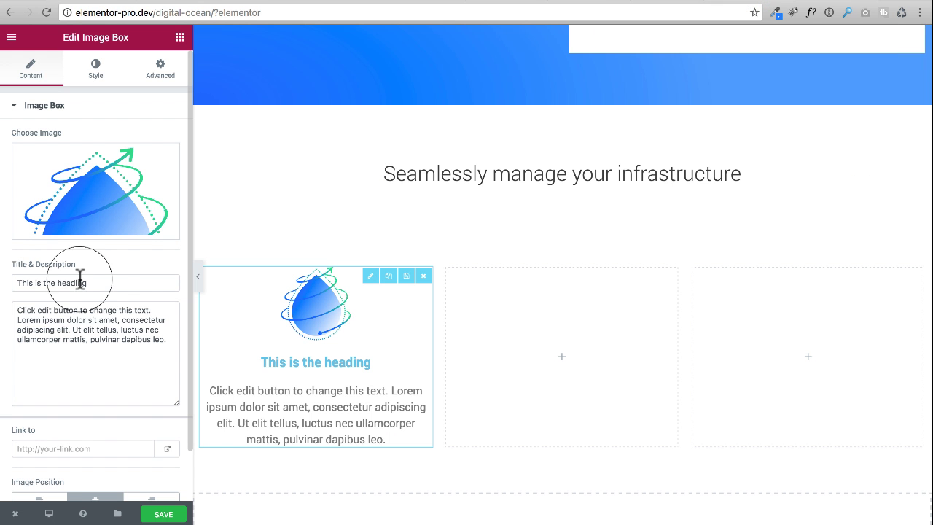
{"action": "triple_click", "coordinate": [92, 281]}
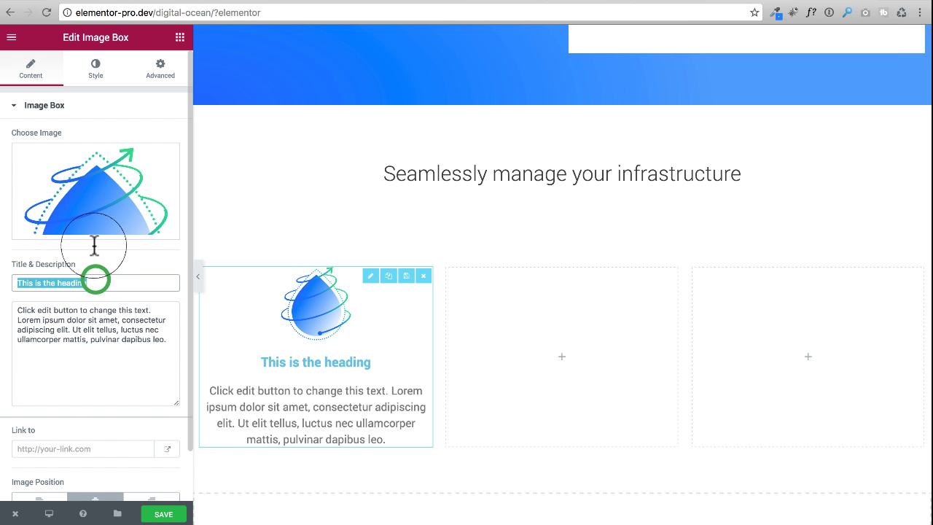
{"action": "key", "text": "super+v"}
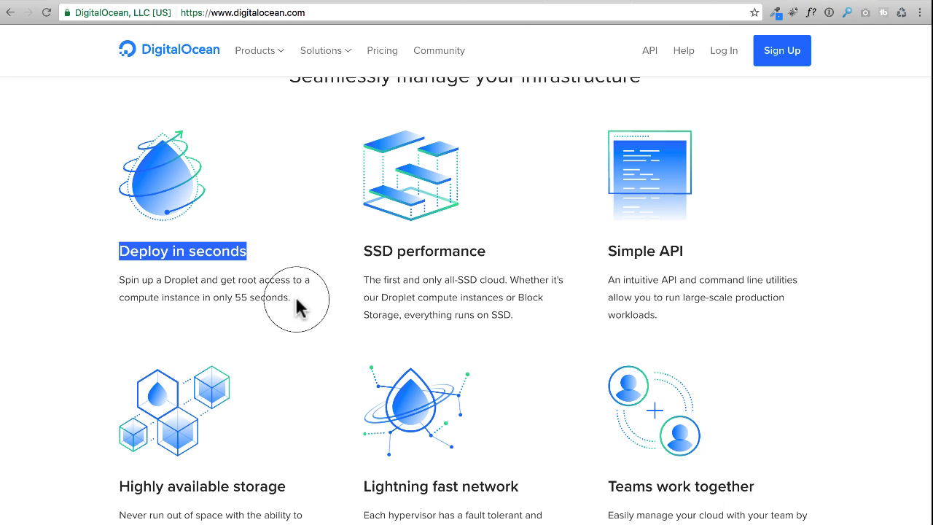
Step: Replace the image box description with "Spin up a Droplet and get root access to a compute instance in only 55 seconds." copied from the DigitalOcean page
{"action": "left_click_drag", "start_coordinate": [295, 299], "coordinate": [124, 277]}
{"action": "key", "text": "ctrl+c"}
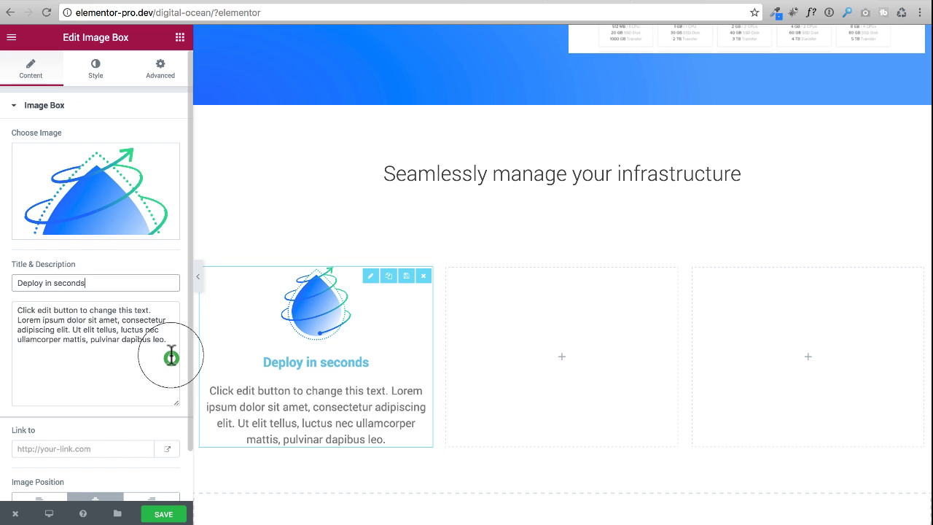
{"action": "triple_click", "coordinate": [171, 355]}
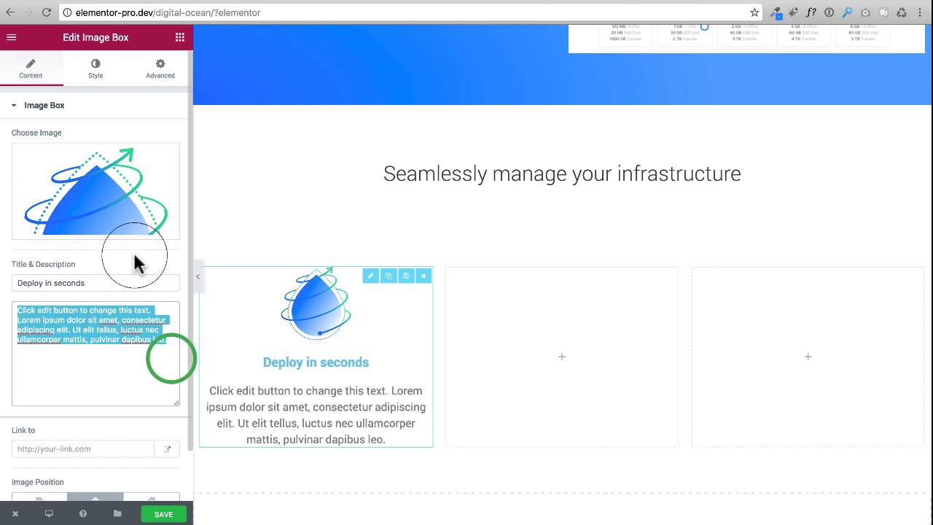
{"action": "key", "text": "ctrl+v"}
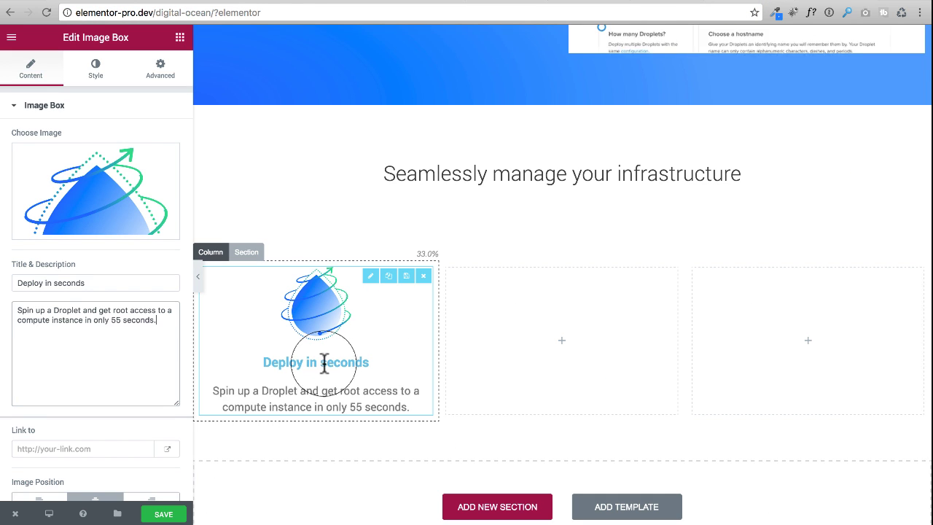
Step: Try the left image position for the image box and return it to the top position
{"action": "scroll", "coordinate": [45, 291], "scroll_direction": "down", "scroll_amount": 2}
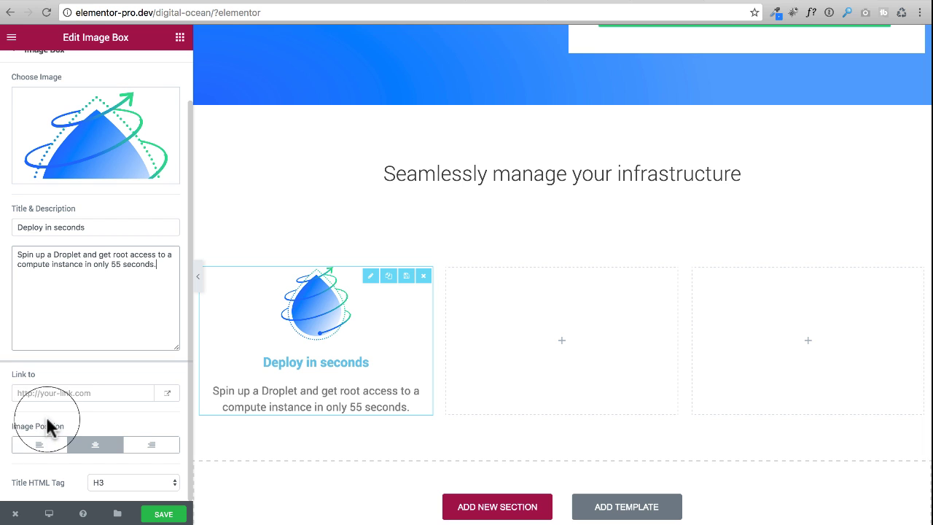
{"action": "scroll", "coordinate": [47, 426], "scroll_direction": "up", "scroll_amount": 2}
{"action": "left_click", "coordinate": [96, 67]}
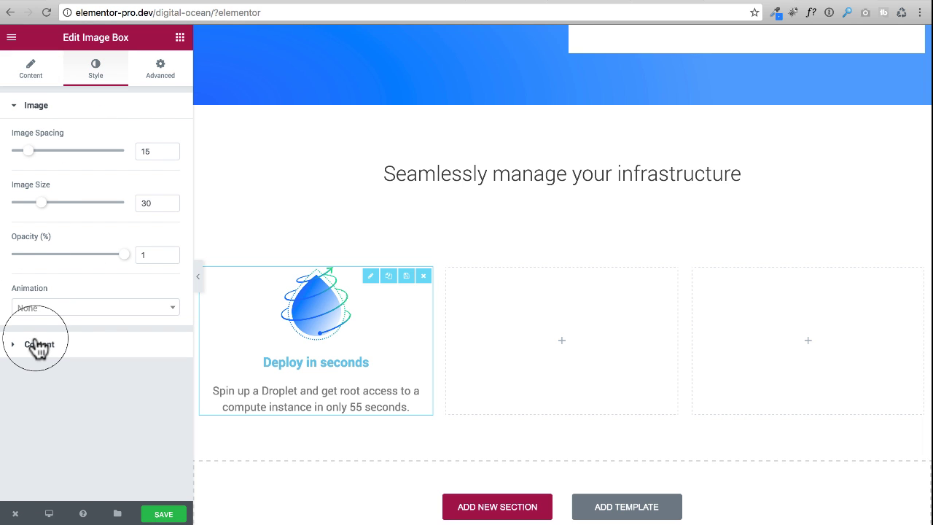
{"action": "left_click", "coordinate": [36, 345]}
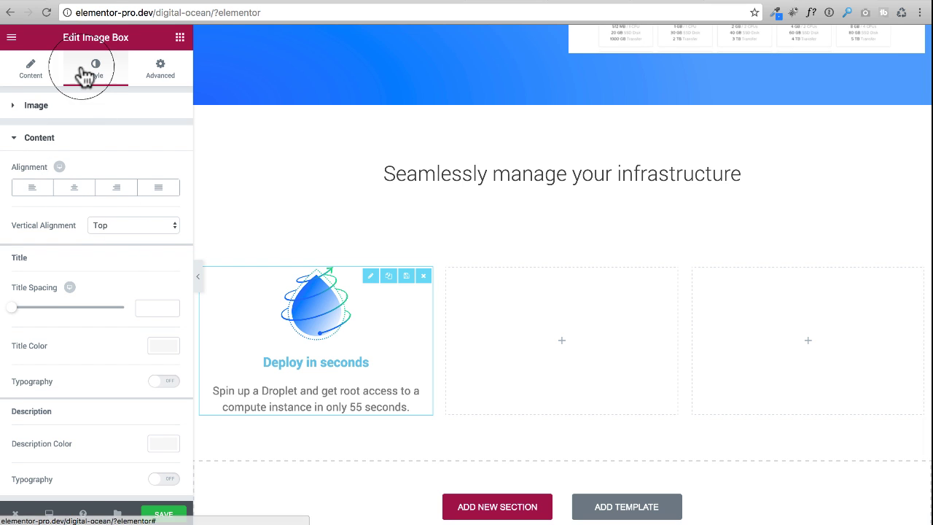
{"action": "left_click", "coordinate": [31, 67]}
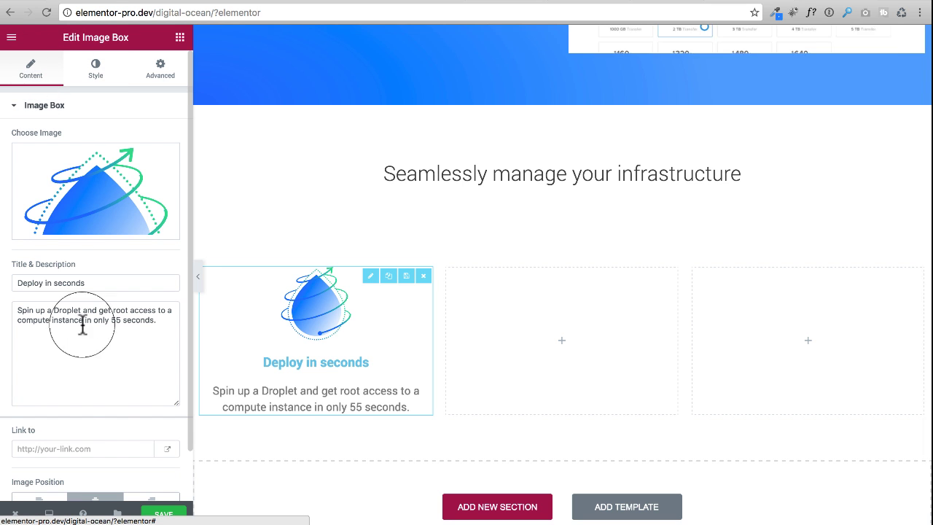
{"action": "scroll", "coordinate": [83, 329], "scroll_direction": "down", "scroll_amount": 2}
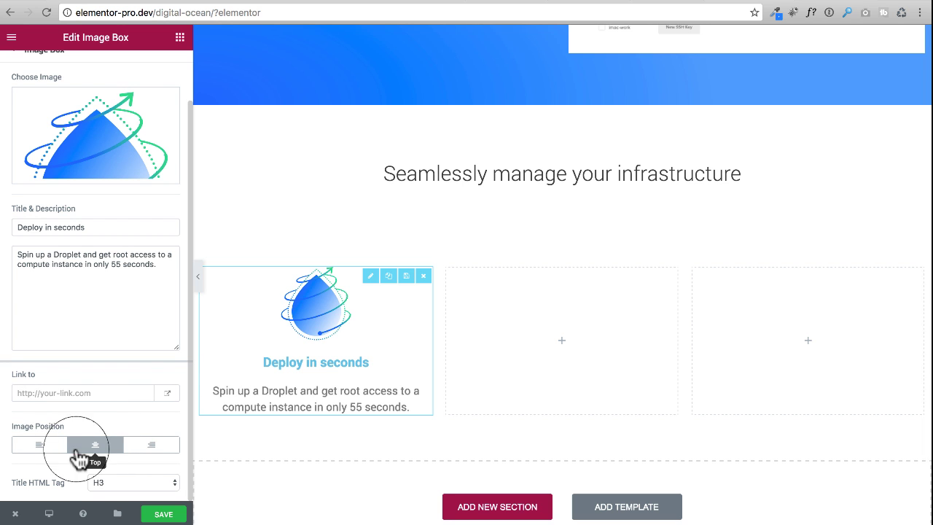
{"action": "left_click", "coordinate": [40, 446]}
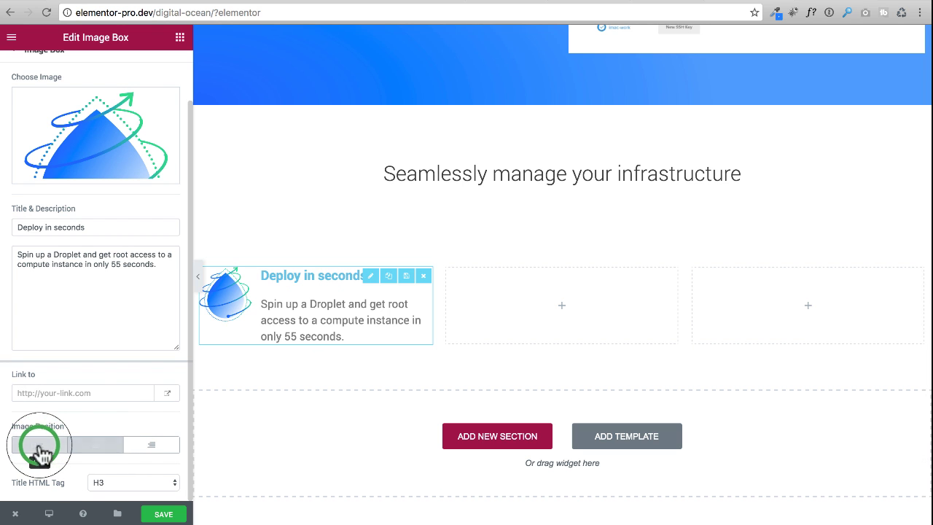
{"action": "left_click", "coordinate": [95, 446]}
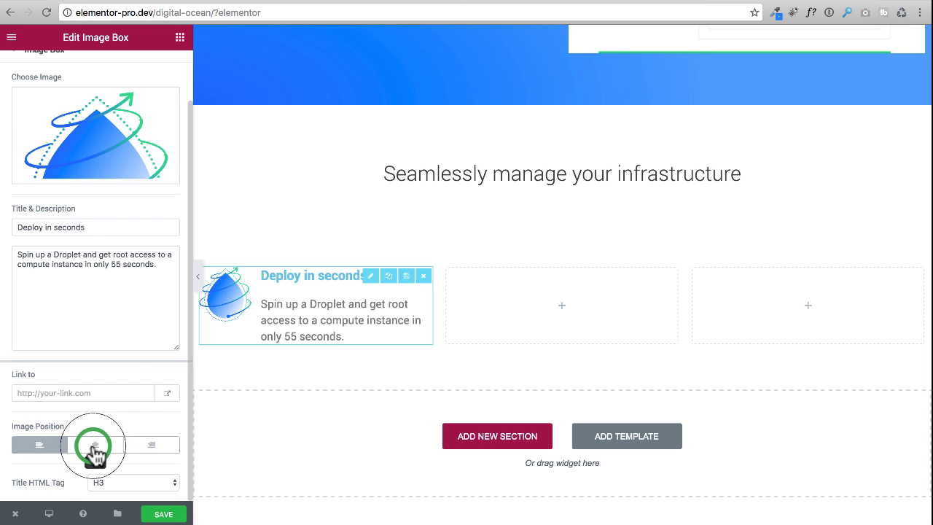
Step: Align the image box content to the left
{"action": "scroll", "coordinate": [65, 189], "scroll_direction": "up", "scroll_amount": 2}
{"action": "left_click", "coordinate": [100, 73]}
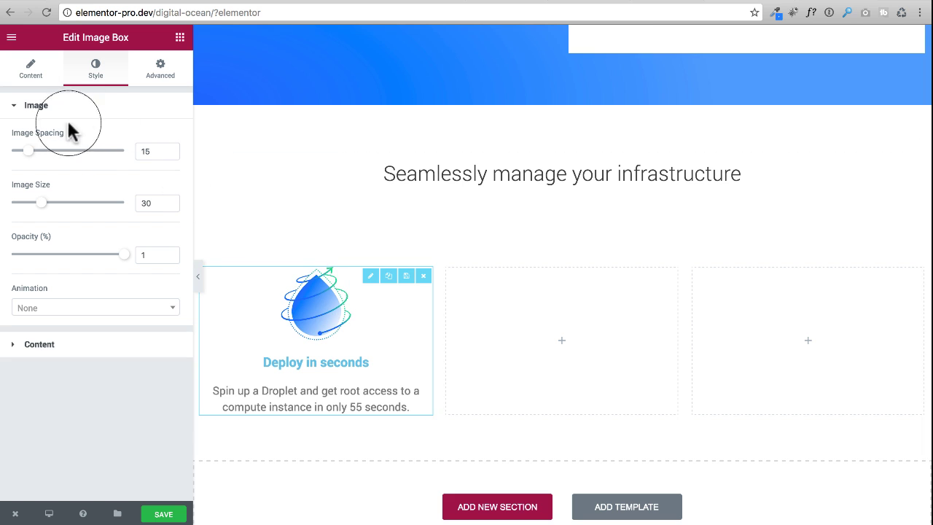
{"action": "left_click", "coordinate": [29, 346]}
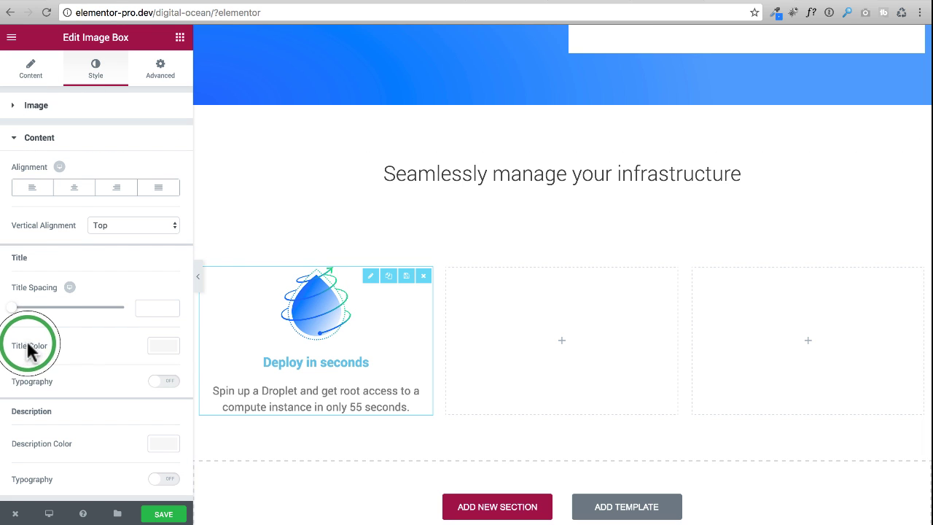
{"action": "left_click", "coordinate": [33, 189]}
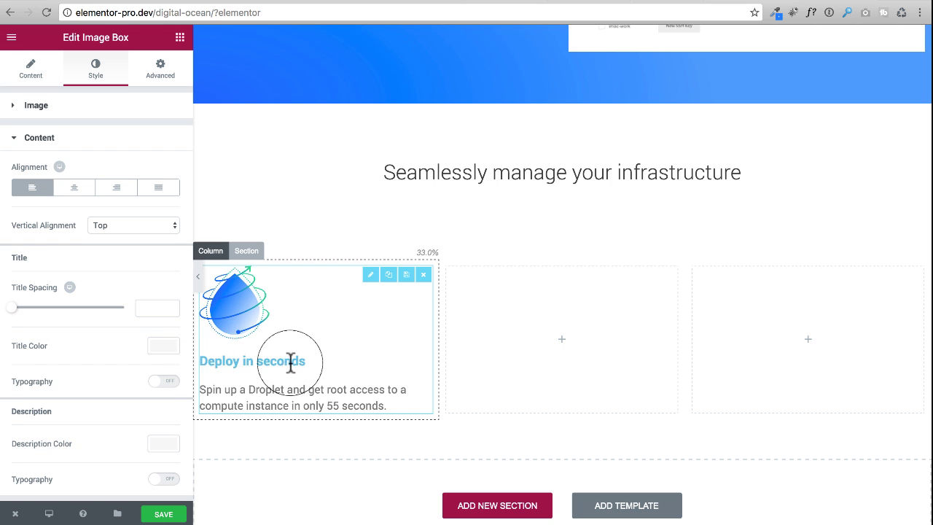
Step: Inspect the font of the "Deploy in seconds" heading on the DigitalOcean page with WhatFont and return to the Elementor editor
{"action": "left_click", "coordinate": [819, 1]}
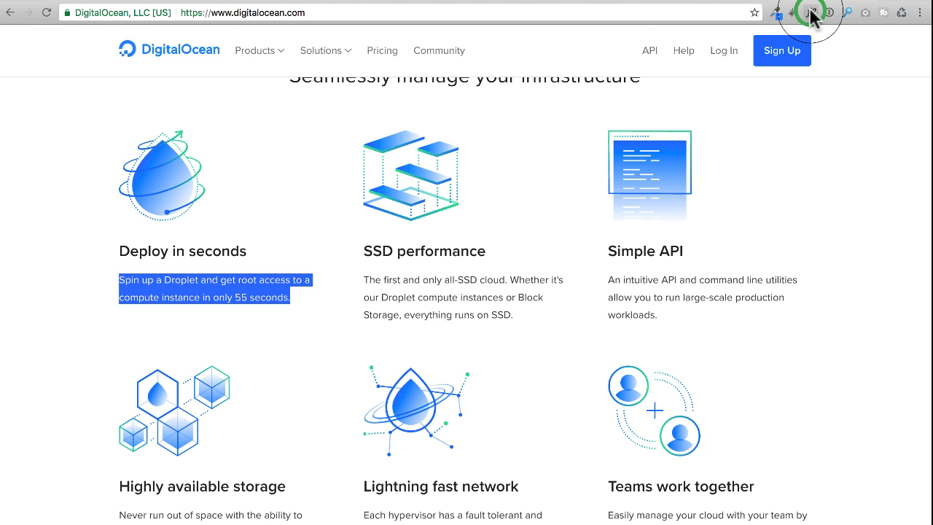
{"action": "left_click", "coordinate": [812, 16]}
{"action": "left_click", "coordinate": [180, 248]}
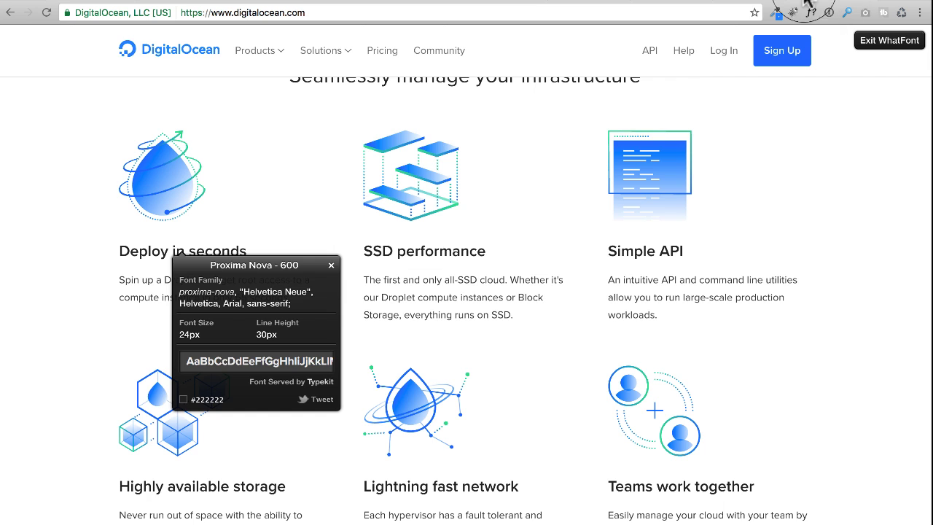
{"action": "left_click", "coordinate": [755, 7]}
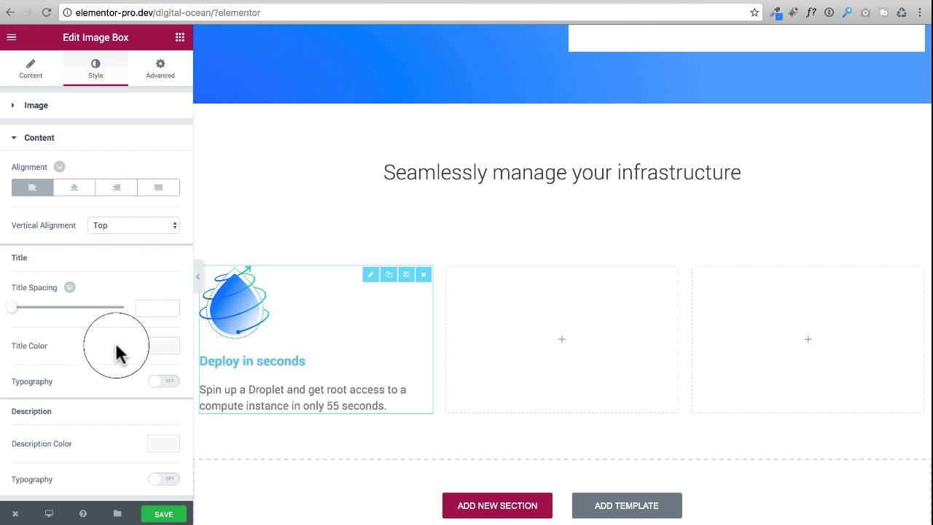
Step: Set the image box title color to black with about 0.7 opacity
{"action": "left_click", "coordinate": [154, 348]}
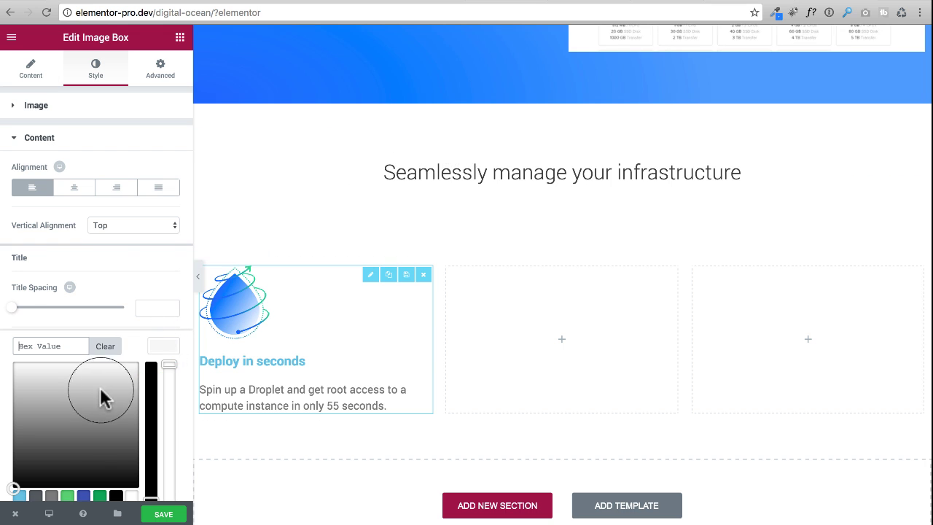
{"action": "left_click", "coordinate": [115, 498]}
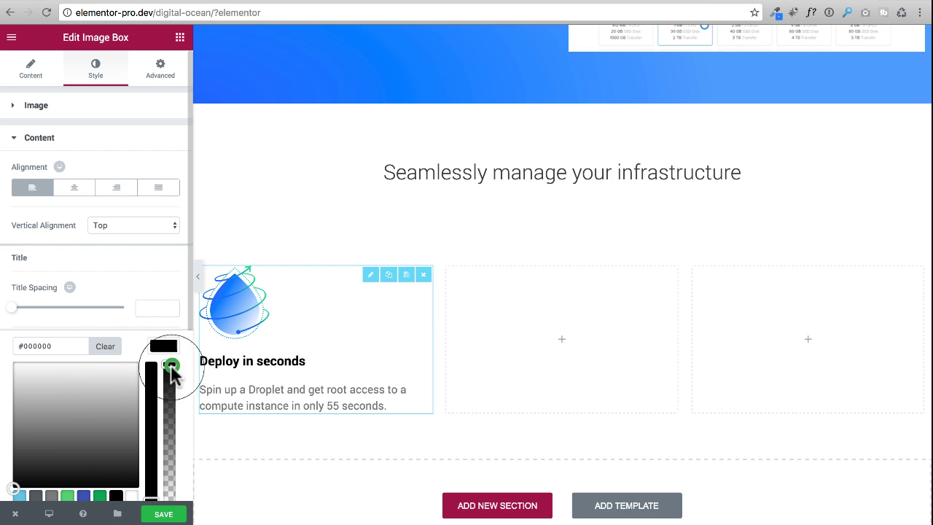
{"action": "left_click_drag", "start_coordinate": [168, 366], "coordinate": [166, 407]}
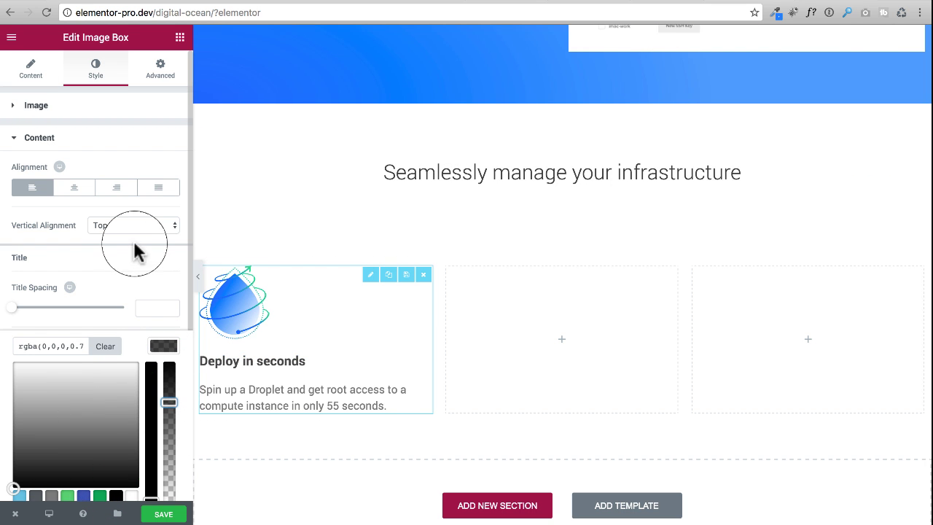
{"action": "left_click", "coordinate": [149, 277]}
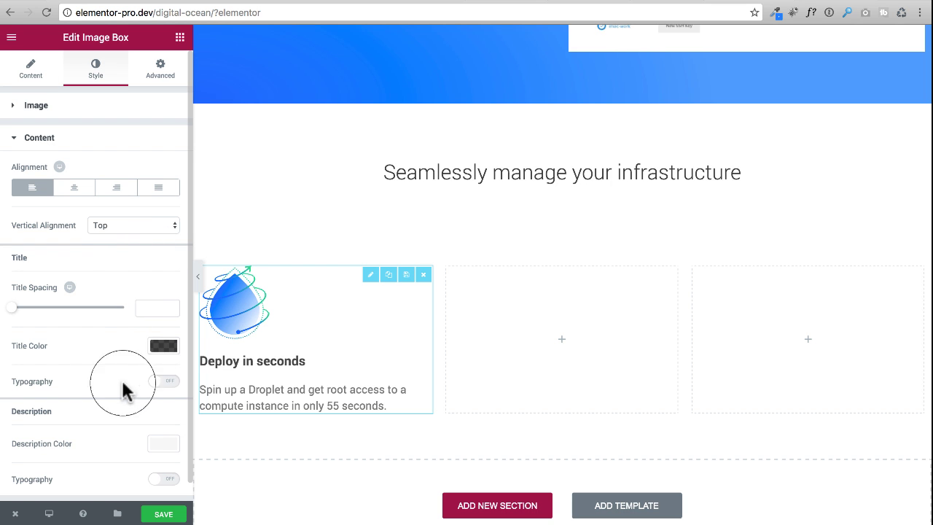
Step: Enable custom typography for the image box title and set its size to 24 px
{"action": "left_click", "coordinate": [174, 384]}
{"action": "scroll", "coordinate": [91, 350], "scroll_direction": "down", "scroll_amount": 3}
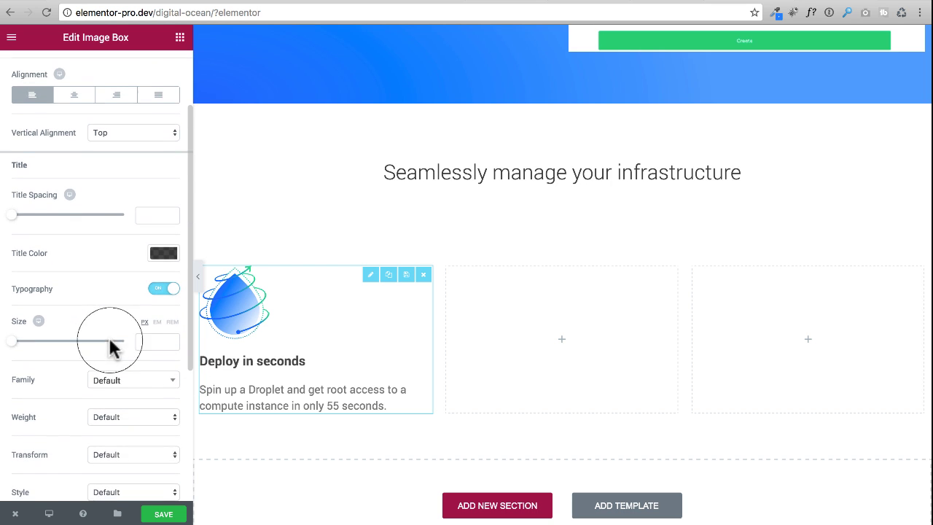
{"action": "left_click_drag", "start_coordinate": [10, 342], "coordinate": [29, 342]}
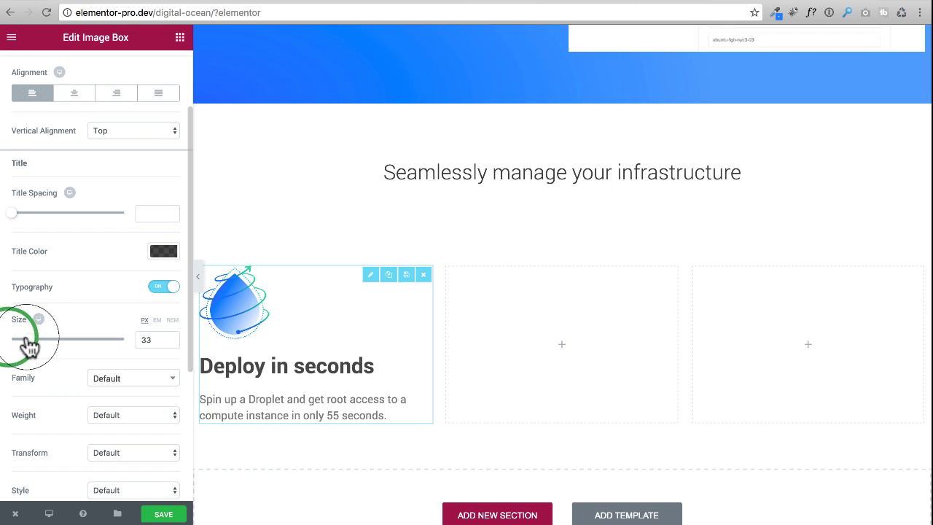
{"action": "left_click", "coordinate": [171, 343]}
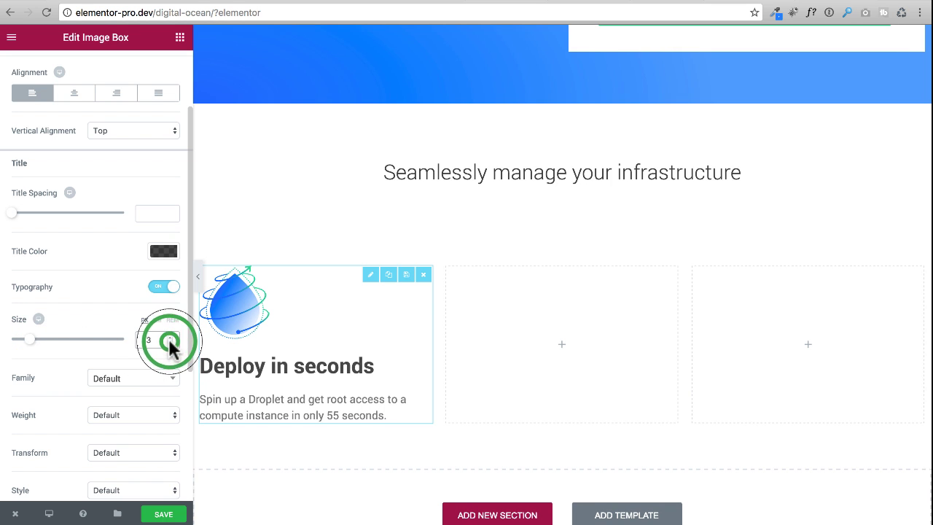
{"action": "left_click", "coordinate": [169, 343]}
{"action": "left_click", "coordinate": [170, 343]}
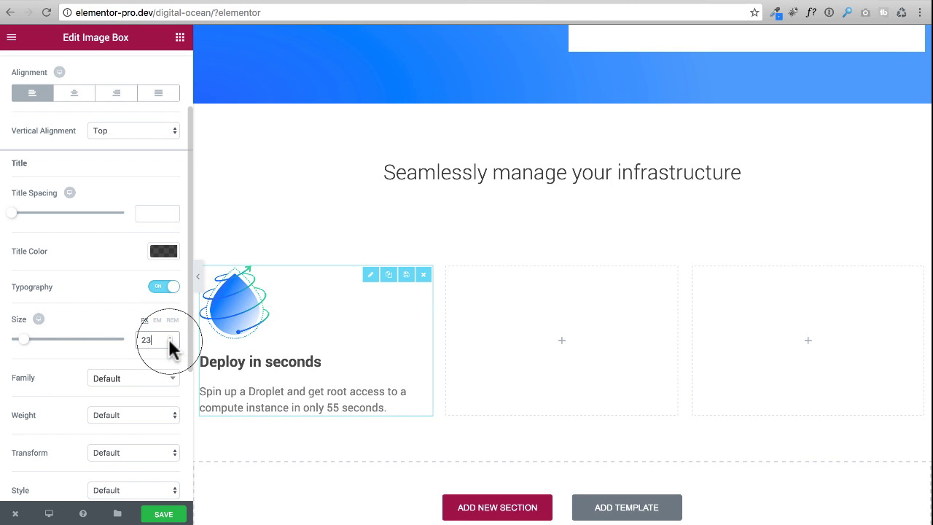
{"action": "left_click", "coordinate": [169, 335]}
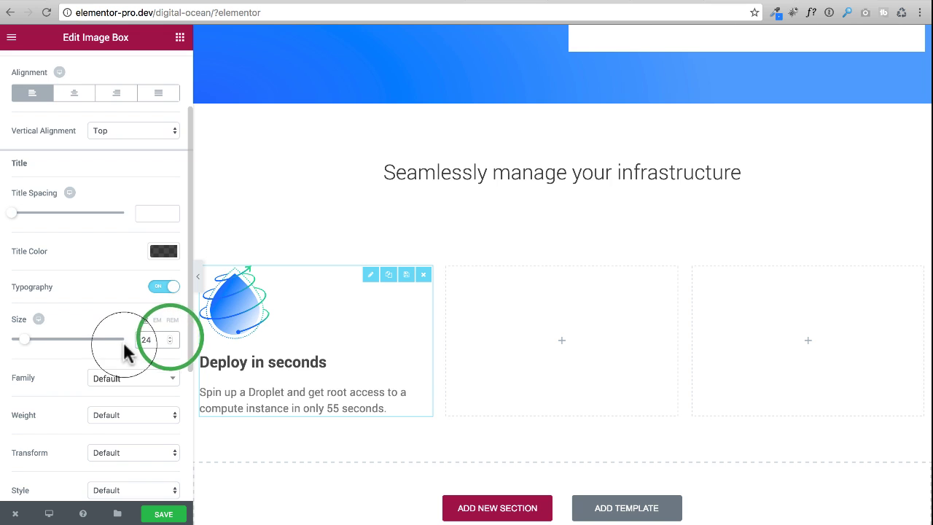
Step: Set the image box title's font weight to 500 after trying 600 and 400
{"action": "scroll", "coordinate": [120, 352], "scroll_direction": "down", "scroll_amount": 5}
{"action": "left_click", "coordinate": [135, 244]}
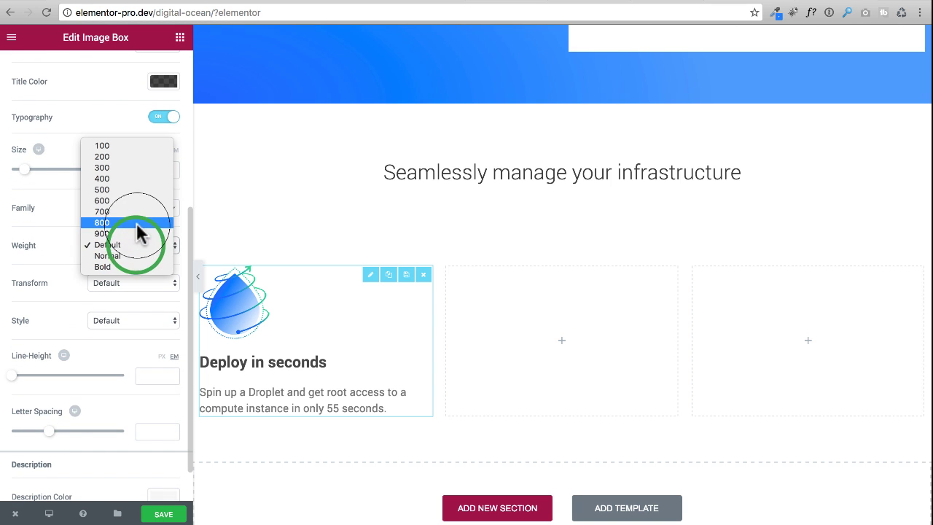
{"action": "left_click", "coordinate": [139, 201]}
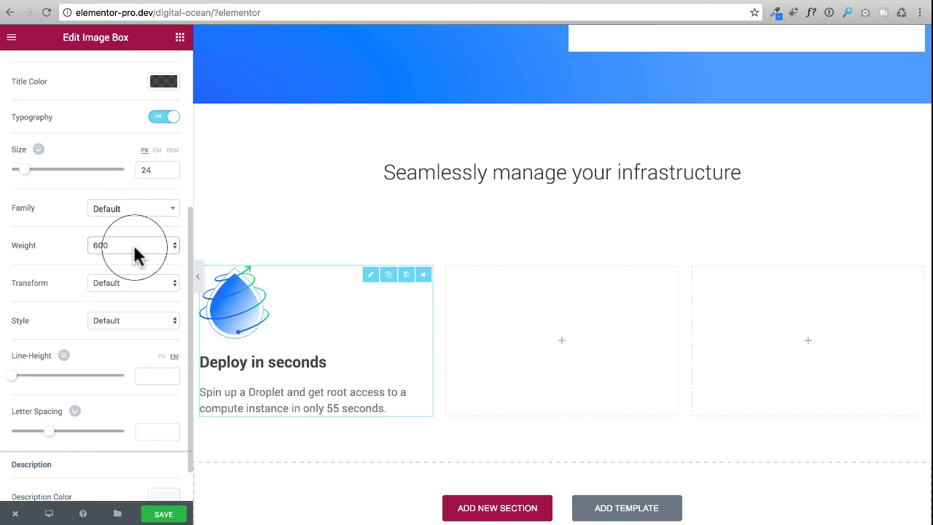
{"action": "left_click", "coordinate": [132, 244]}
{"action": "left_click", "coordinate": [137, 221]}
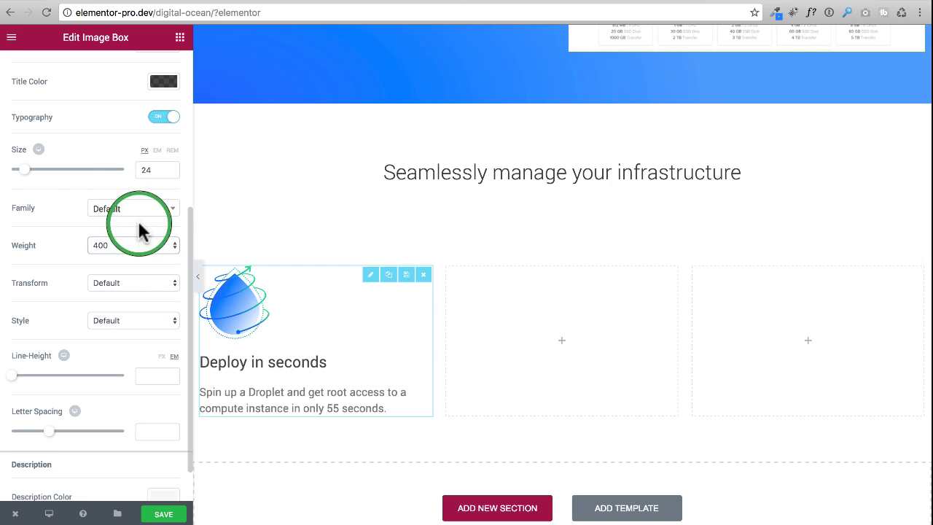
{"action": "left_click", "coordinate": [139, 245]}
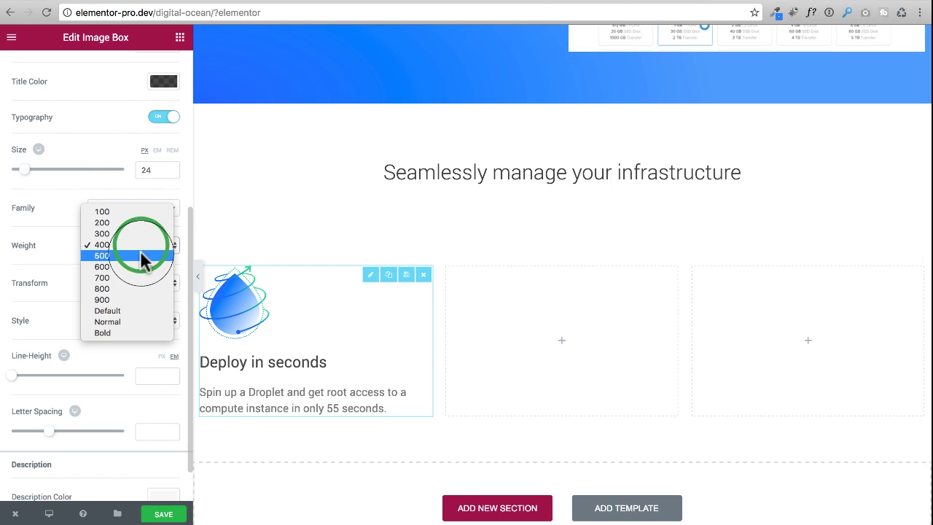
{"action": "left_click", "coordinate": [140, 255]}
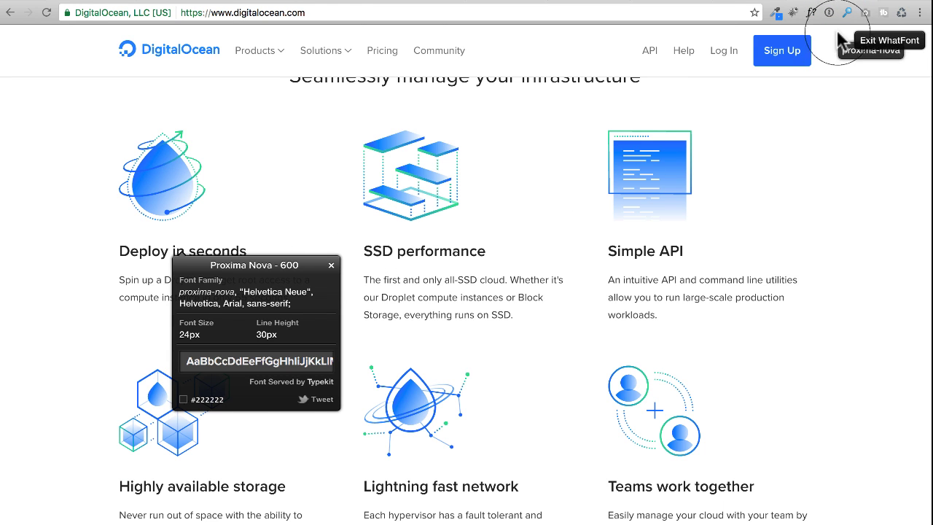
Step: Exit WhatFont and set the image box's description color to black with about 0.8 opacity back in the Elementor editor
{"action": "left_click", "coordinate": [872, 40]}
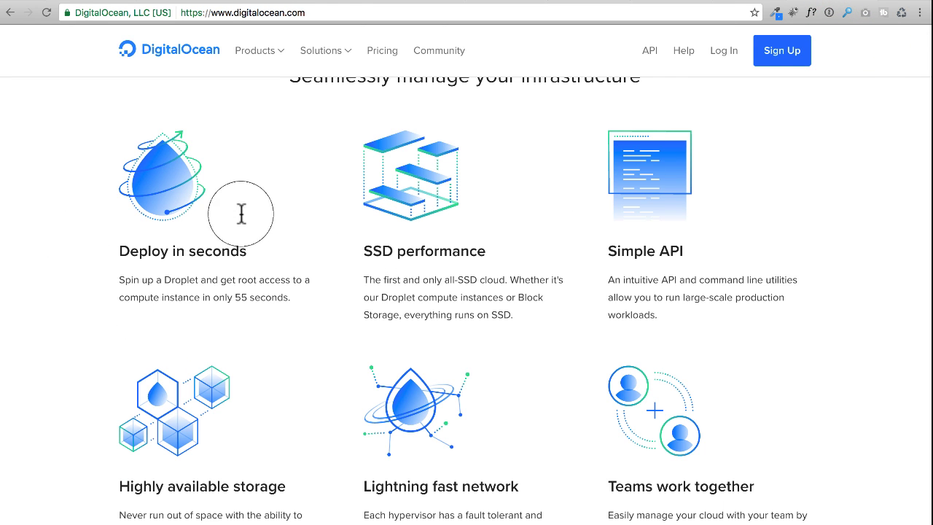
{"action": "left_click", "coordinate": [743, 1]}
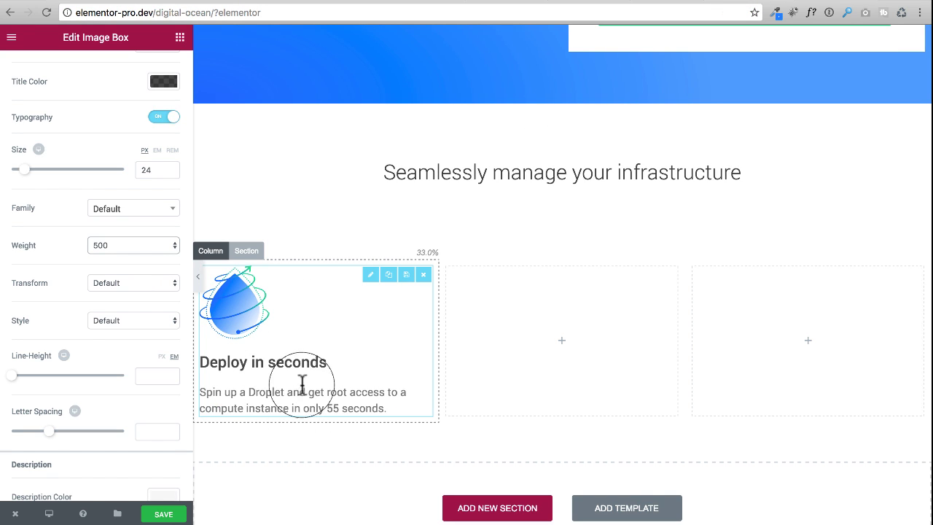
{"action": "scroll", "coordinate": [81, 323], "scroll_direction": "down", "scroll_amount": 2}
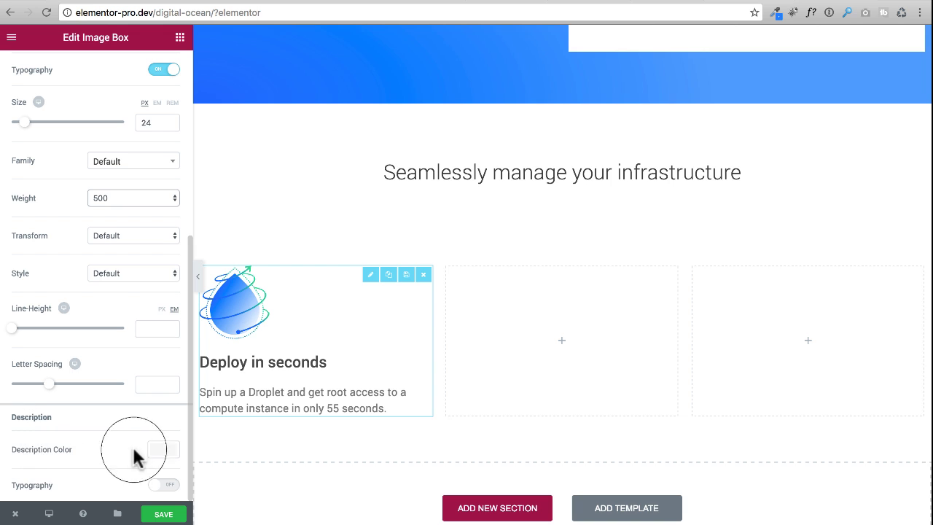
{"action": "left_click", "coordinate": [163, 450]}
{"action": "scroll", "coordinate": [134, 427], "scroll_direction": "down", "scroll_amount": 3}
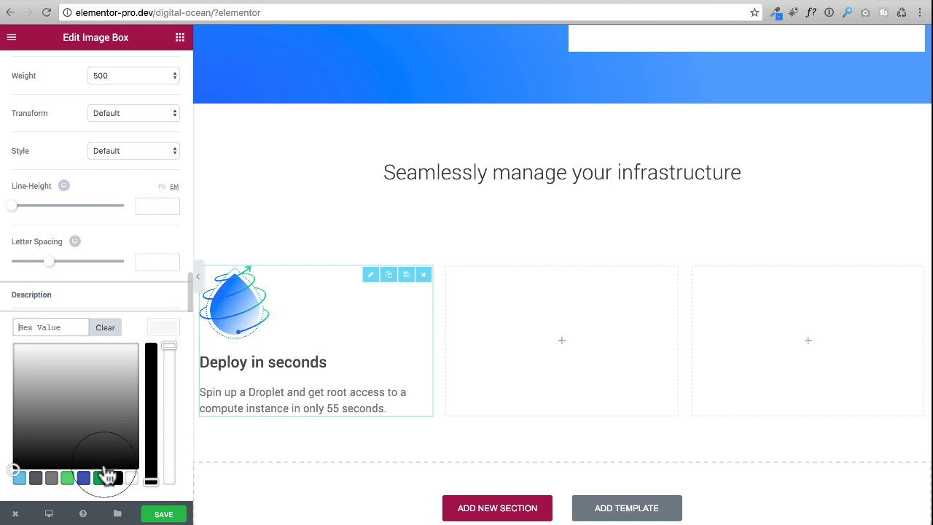
{"action": "left_click", "coordinate": [115, 478]}
{"action": "left_click_drag", "start_coordinate": [169, 346], "coordinate": [167, 373]}
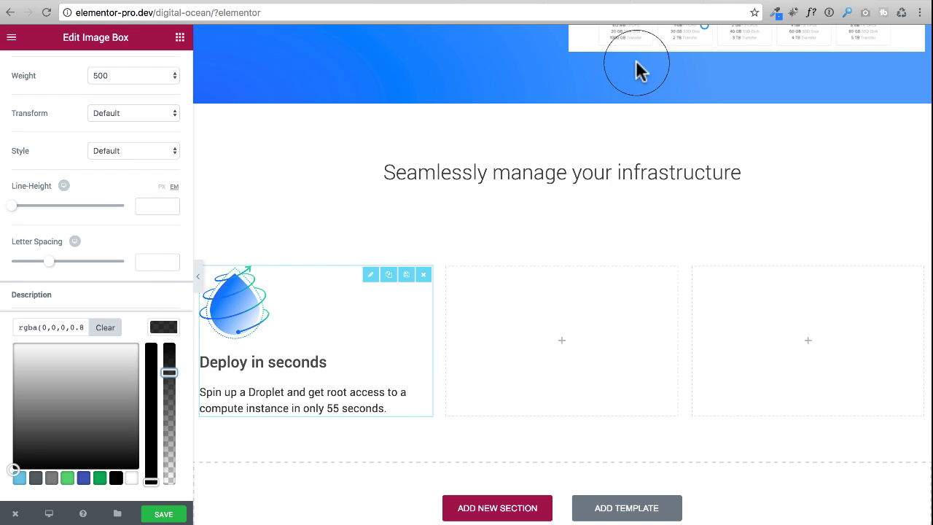
Step: Preview the page without the editor panel, compare the image box with the DigitalOcean page, and restore the panel
{"action": "left_click", "coordinate": [198, 276]}
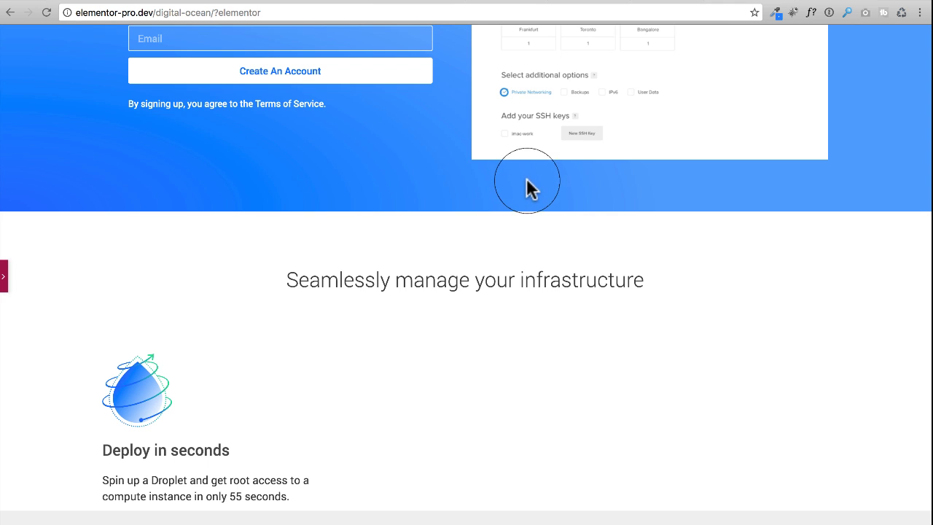
{"action": "left_click", "coordinate": [829, 2]}
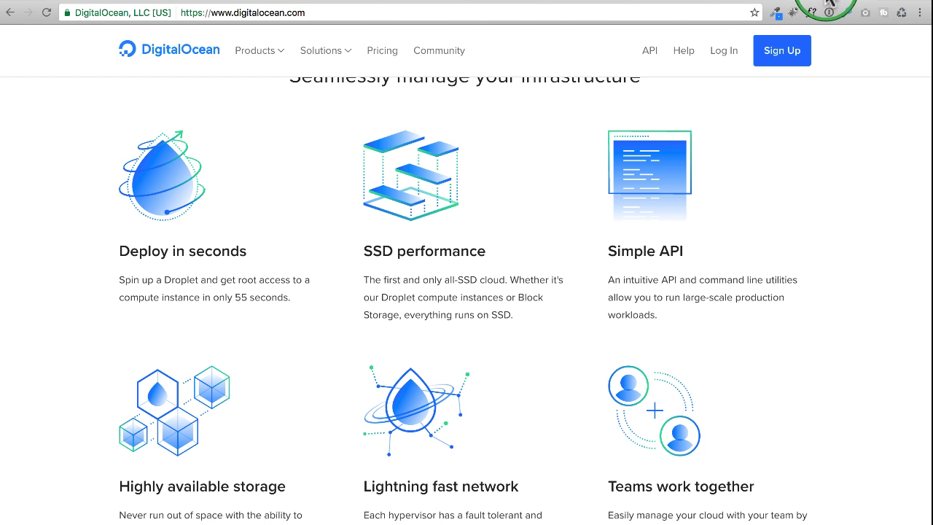
{"action": "left_click", "coordinate": [755, 3]}
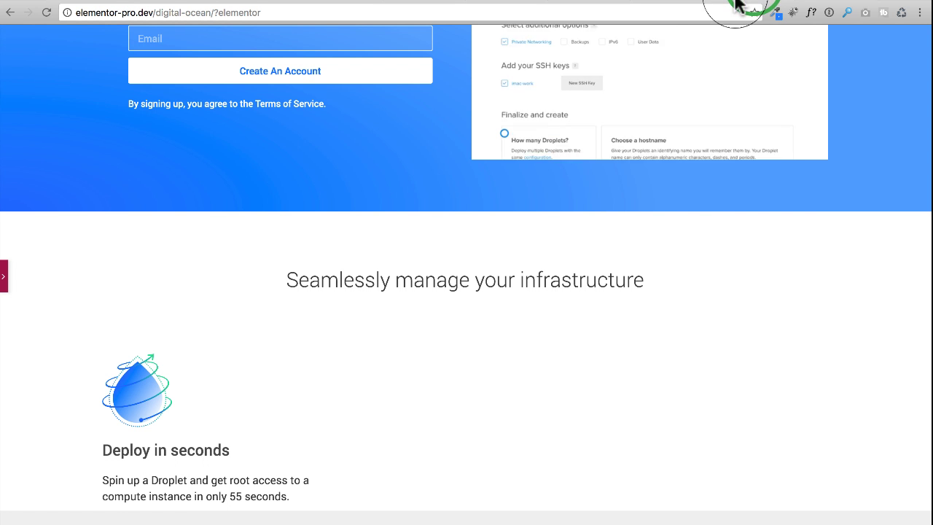
{"action": "left_click", "coordinate": [5, 281]}
Step: Duplicate the "Deploy in seconds" image box and place one copy in each of the second and third columns
{"action": "scroll", "coordinate": [310, 262], "scroll_direction": "down", "scroll_amount": 3}
{"action": "scroll", "coordinate": [318, 262], "scroll_direction": "up", "scroll_amount": 1}
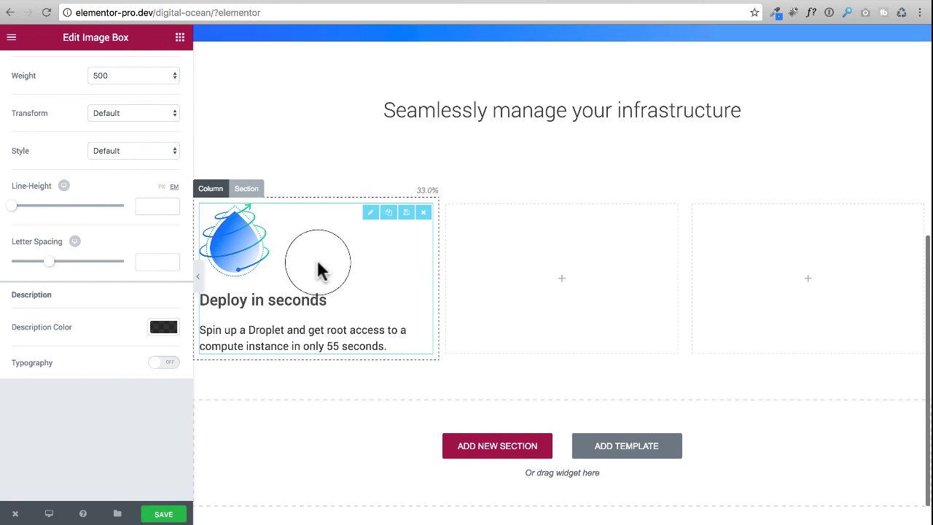
{"action": "left_click", "coordinate": [390, 217]}
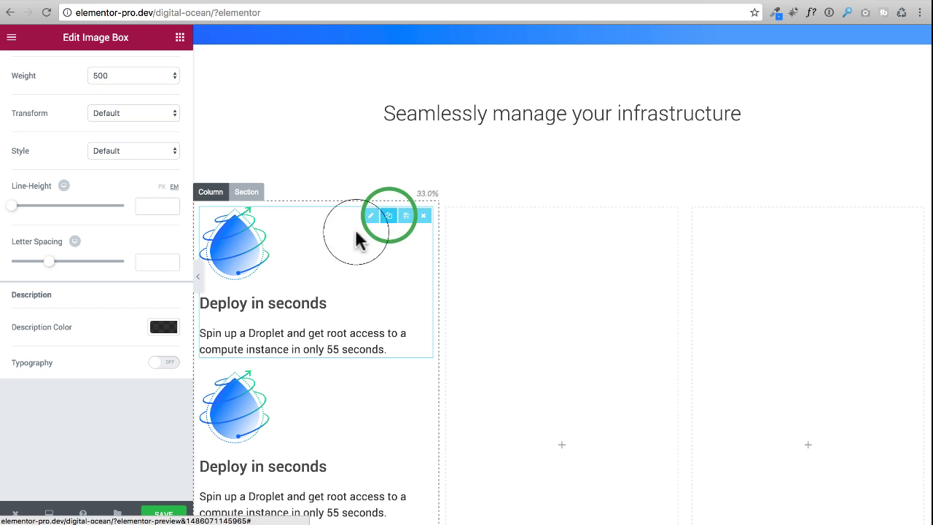
{"action": "left_click_drag", "start_coordinate": [275, 261], "coordinate": [530, 279]}
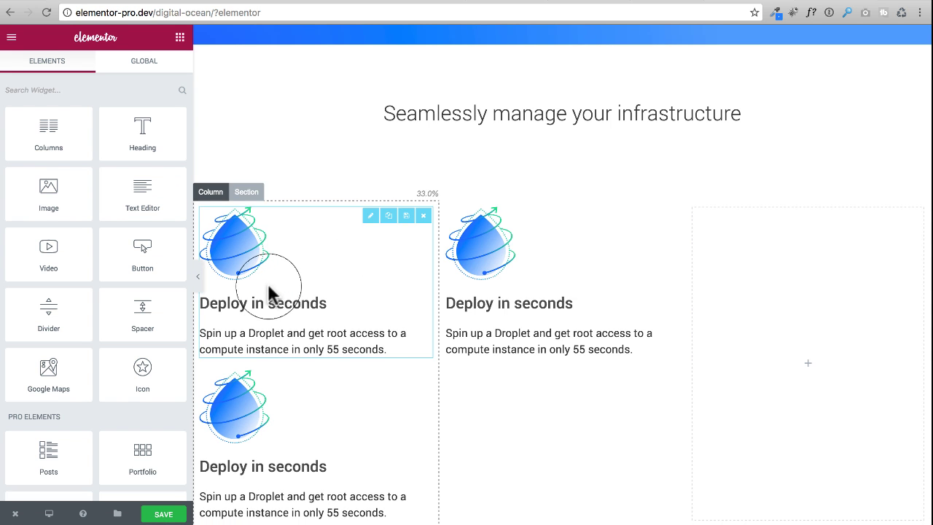
{"action": "left_click_drag", "start_coordinate": [273, 285], "coordinate": [751, 295]}
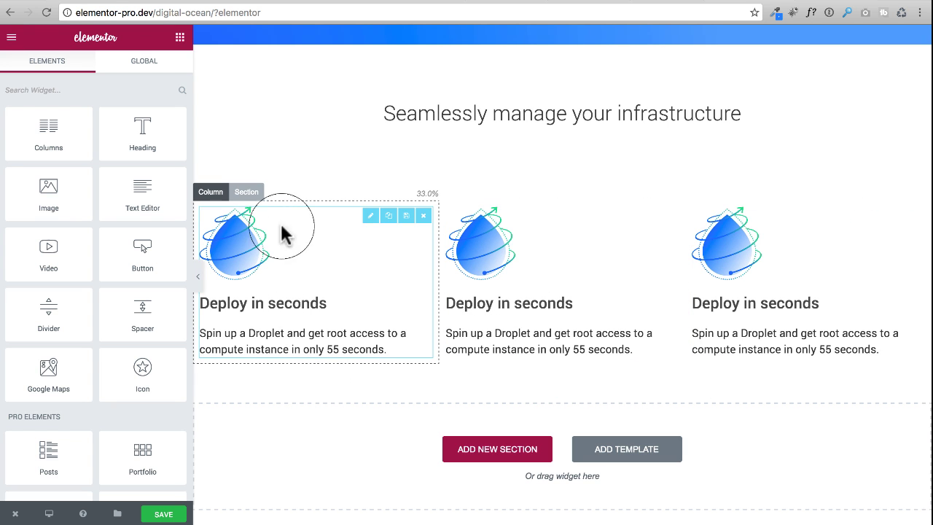
Step: Try to build a second row by duplicating the image box within each of the three columns
{"action": "left_click", "coordinate": [389, 216]}
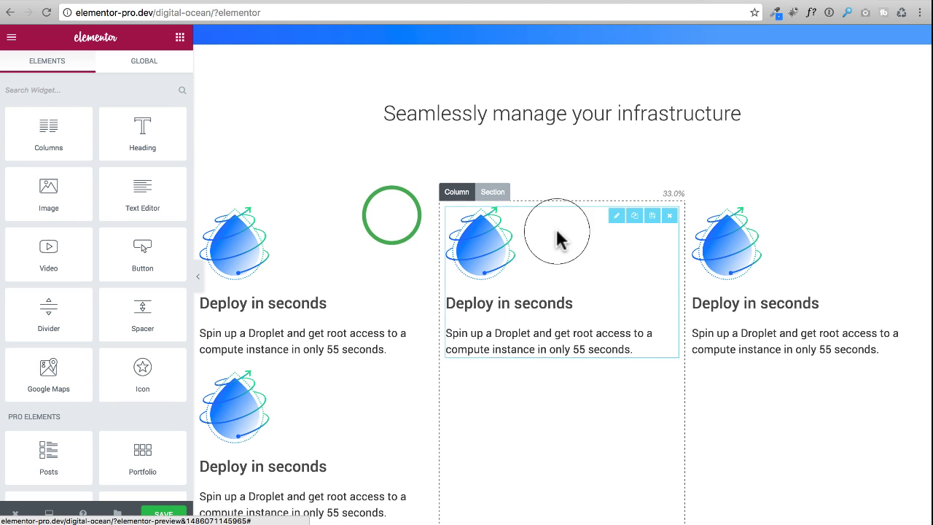
{"action": "left_click", "coordinate": [635, 216]}
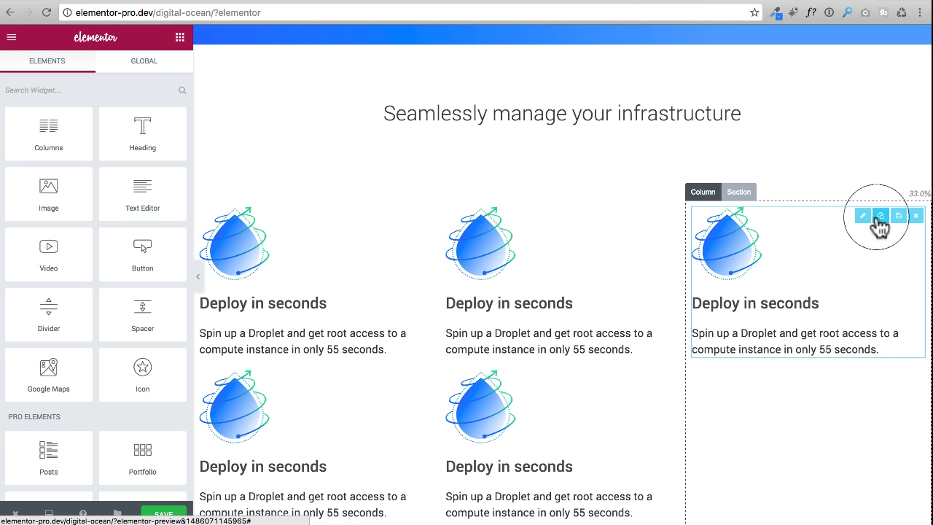
{"action": "left_click", "coordinate": [882, 216]}
Step: Delete the duplicated lower image box from each of the three columns
{"action": "scroll", "coordinate": [532, 233], "scroll_direction": "down", "scroll_amount": 5}
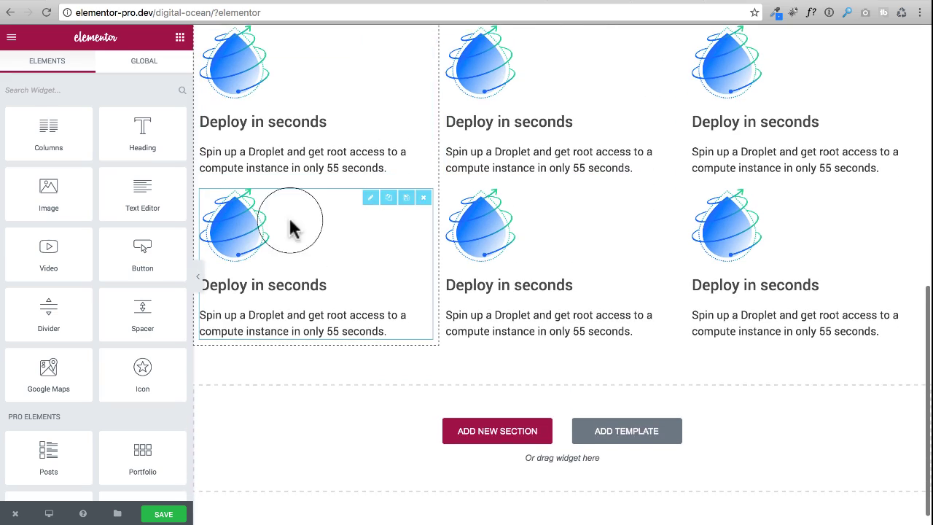
{"action": "left_click", "coordinate": [423, 195]}
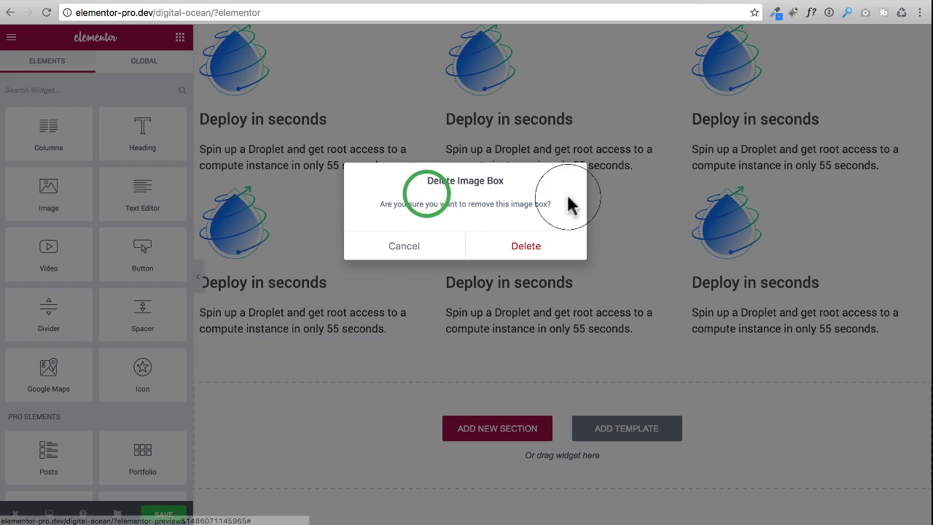
{"action": "left_click", "coordinate": [535, 248]}
{"action": "left_click", "coordinate": [666, 195]}
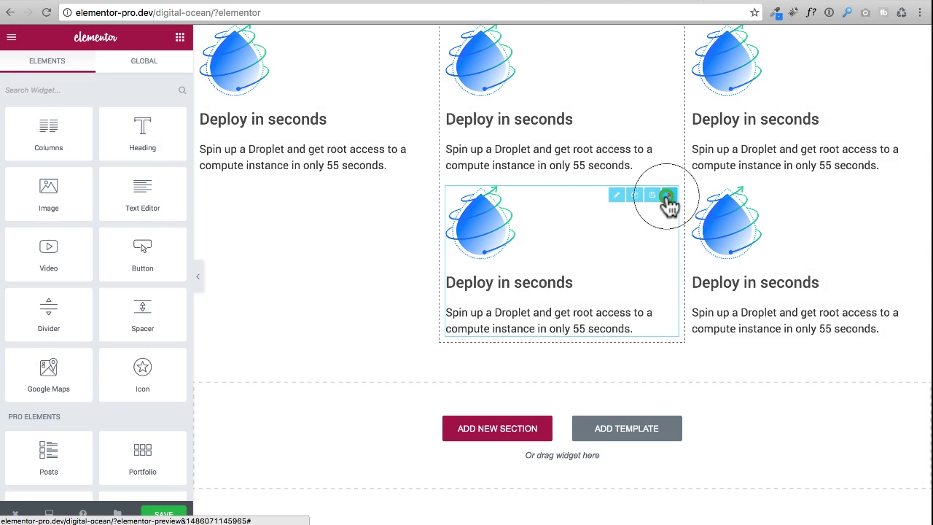
{"action": "left_click", "coordinate": [528, 247]}
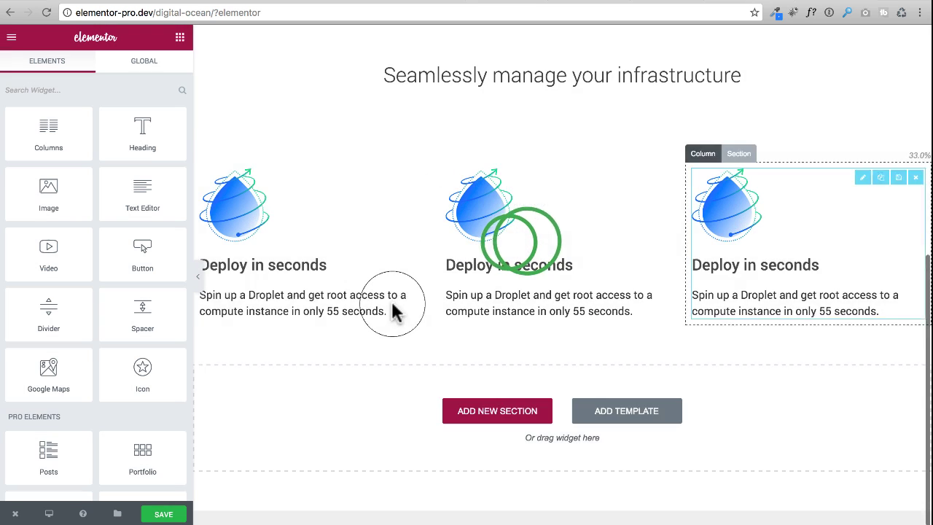
Step: Duplicate the whole three-column section of image boxes to form a second row
{"action": "scroll", "coordinate": [389, 319], "scroll_direction": "up", "scroll_amount": 1}
{"action": "left_click", "coordinate": [243, 203]}
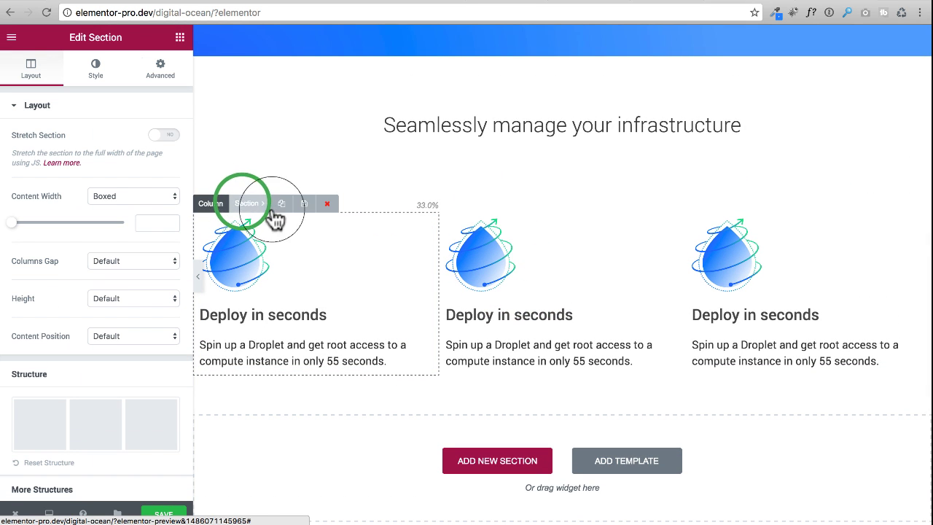
{"action": "left_click", "coordinate": [282, 204]}
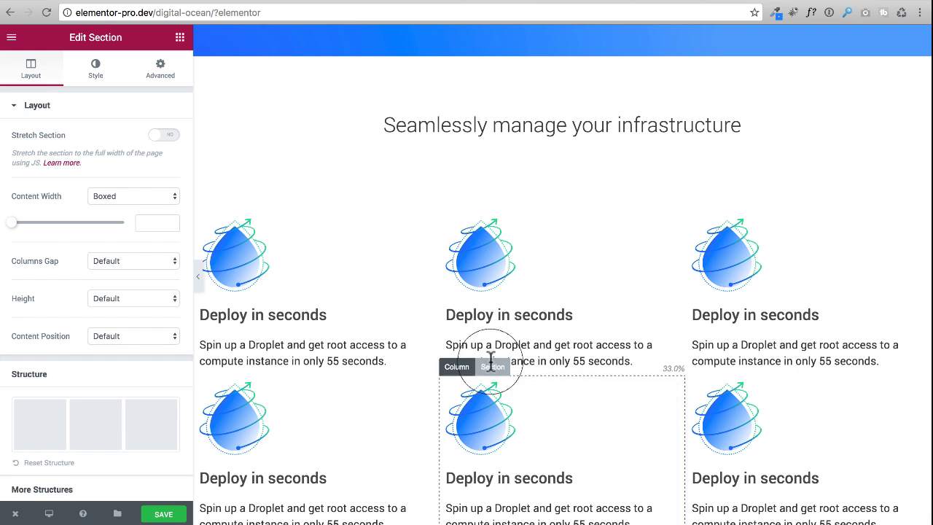
Step: Open the advanced settings of the lower three-column section
{"action": "scroll", "coordinate": [363, 431], "scroll_direction": "down", "scroll_amount": 3}
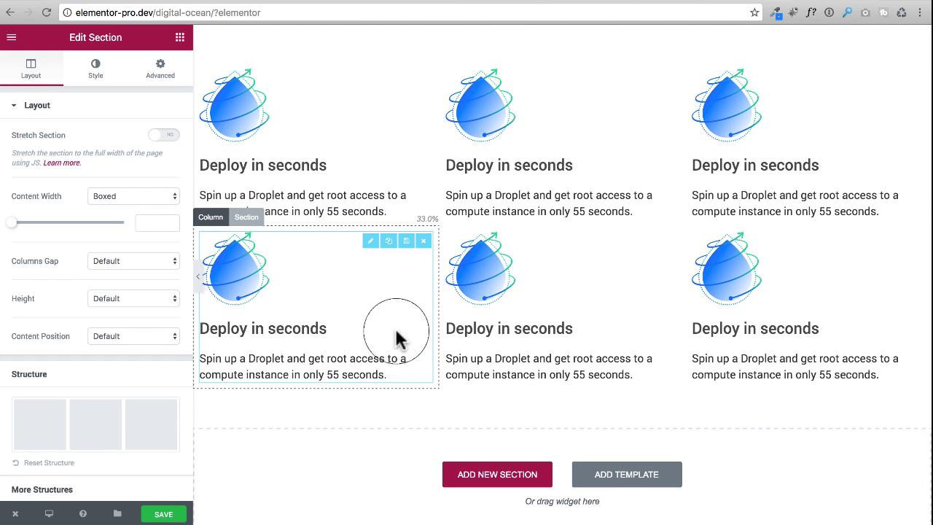
{"action": "left_click", "coordinate": [245, 219]}
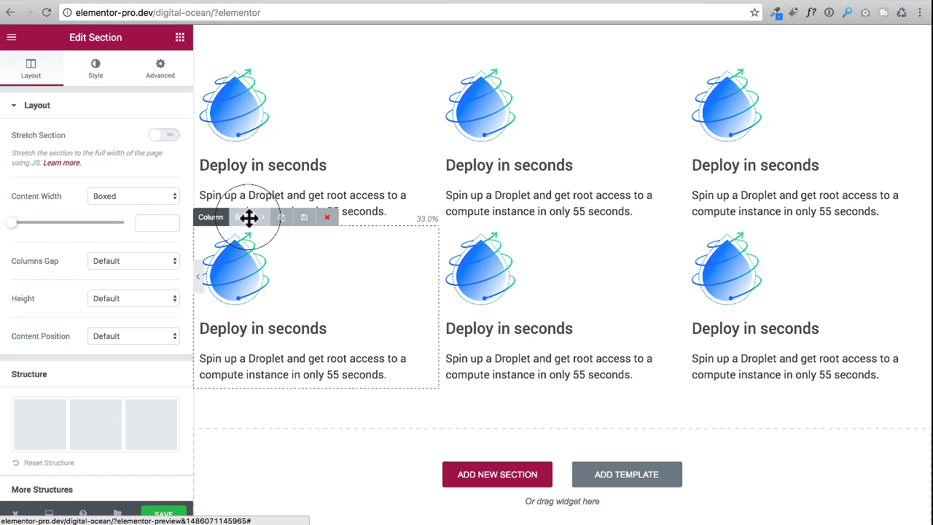
{"action": "left_click", "coordinate": [155, 70]}
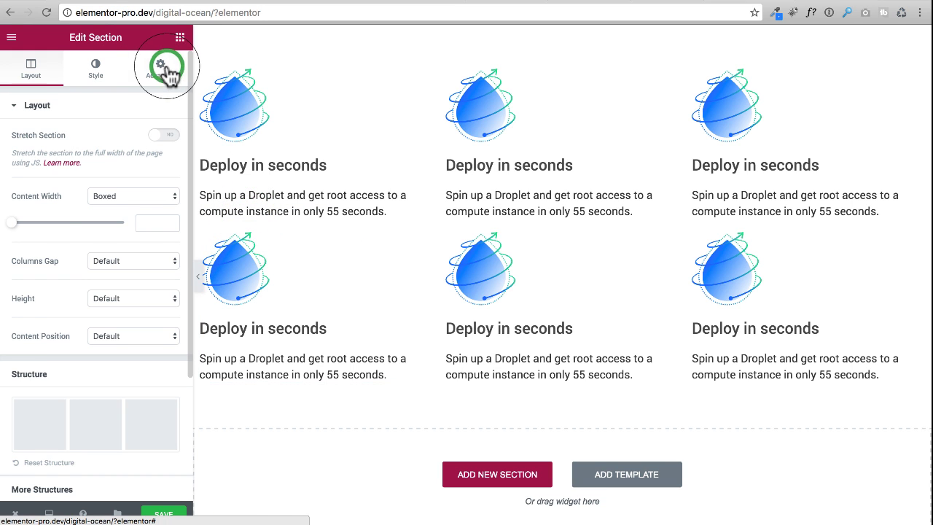
Step: Try adjusting only the lower section's top margin with the margin values unlinked, and link them again
{"action": "left_click", "coordinate": [35, 159]}
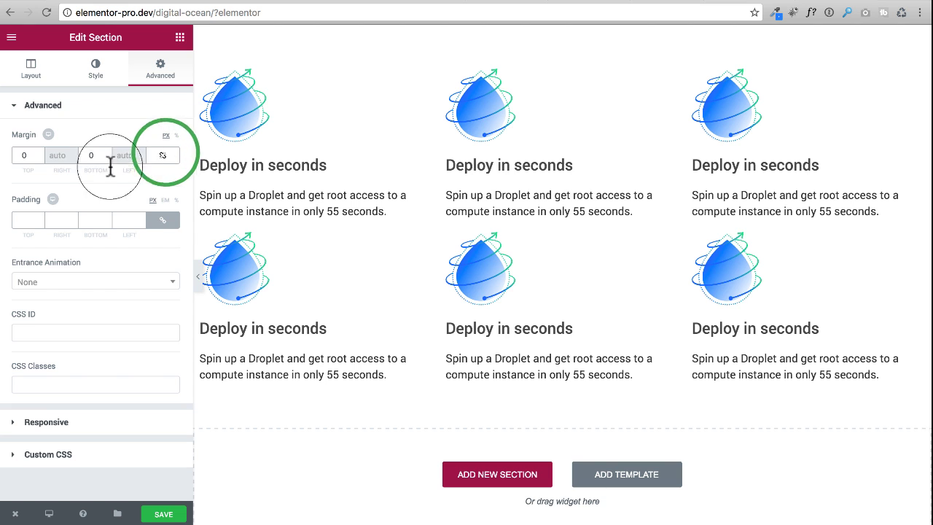
{"action": "left_click", "coordinate": [39, 152]}
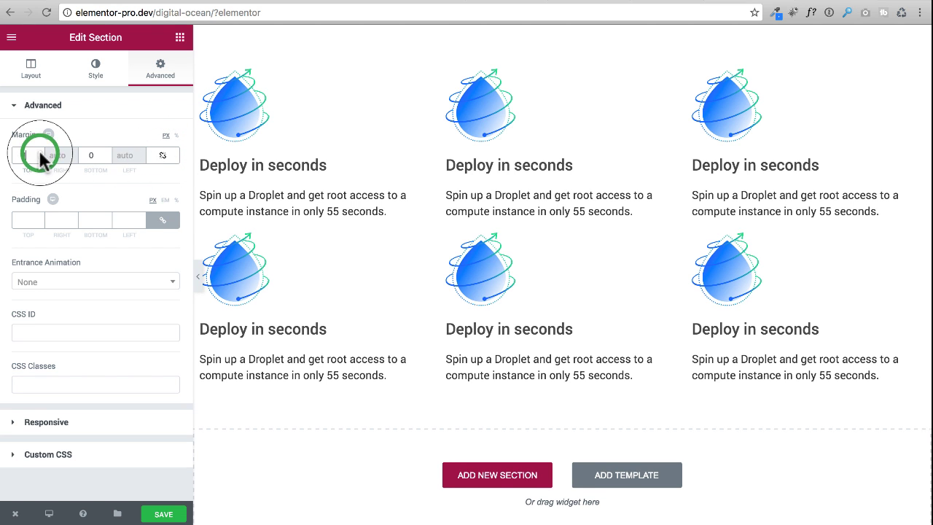
{"action": "left_click", "coordinate": [40, 152]}
{"action": "left_click", "coordinate": [40, 157]}
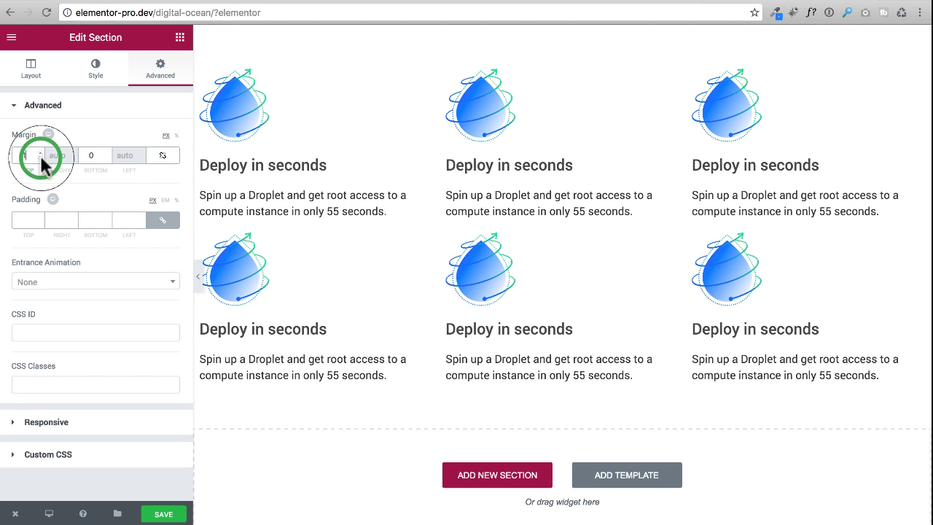
{"action": "left_click", "coordinate": [40, 157]}
{"action": "left_click", "coordinate": [151, 156]}
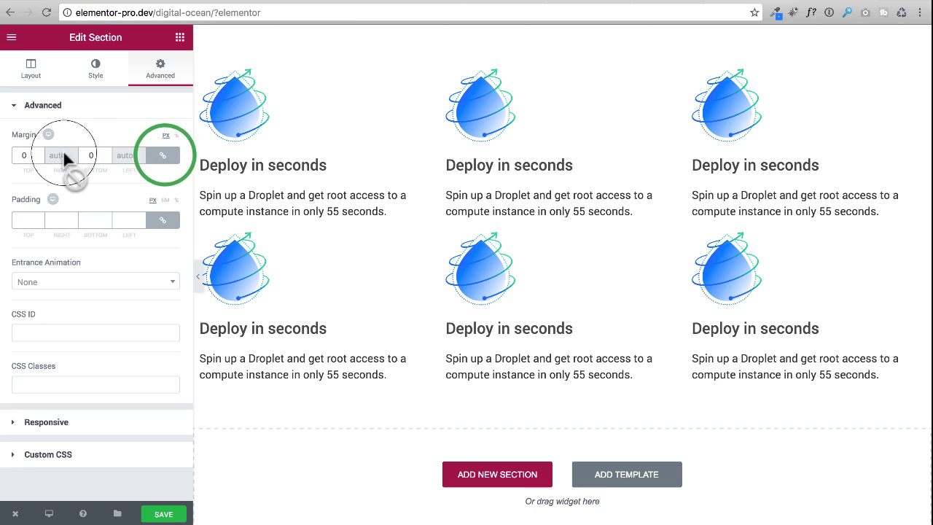
Step: Set the lower section's linked top and bottom margins to 65 px, checking the spacing against the DigitalOcean page
{"action": "left_click", "coordinate": [40, 153]}
{"action": "left_click", "coordinate": [40, 152]}
{"action": "left_click", "coordinate": [40, 153]}
{"action": "left_click", "coordinate": [41, 152]}
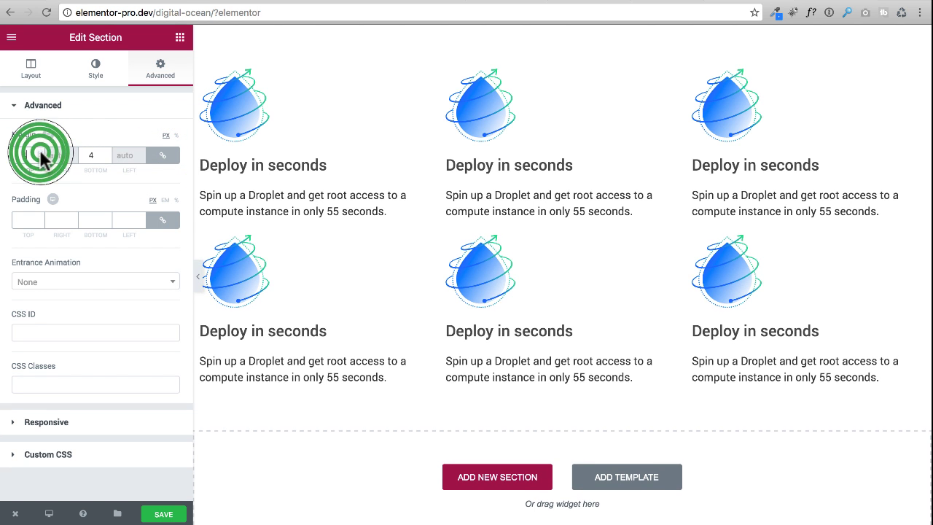
{"action": "left_click", "coordinate": [40, 152]}
{"action": "left_click", "coordinate": [40, 152]}
{"action": "left_click_drag", "start_coordinate": [40, 152], "coordinate": [40, 152]}
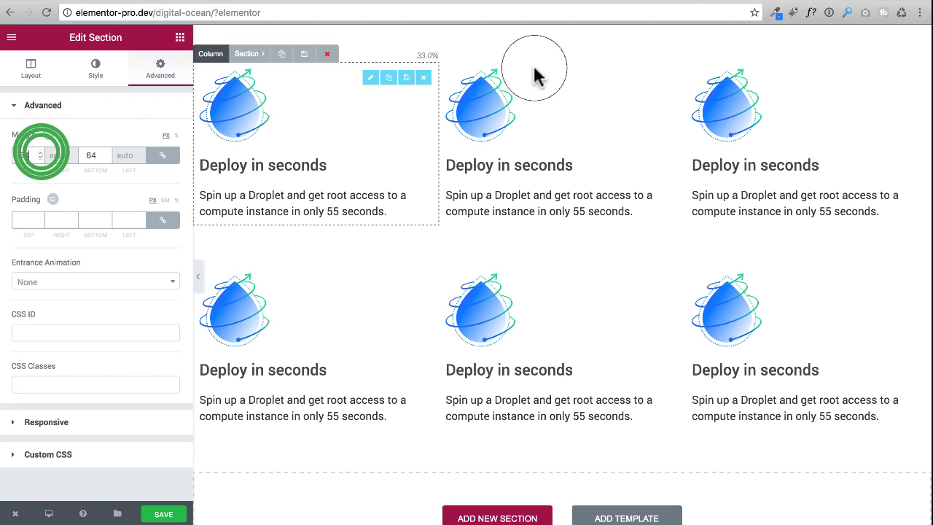
{"action": "left_click", "coordinate": [832, 0]}
{"action": "left_click", "coordinate": [760, 2]}
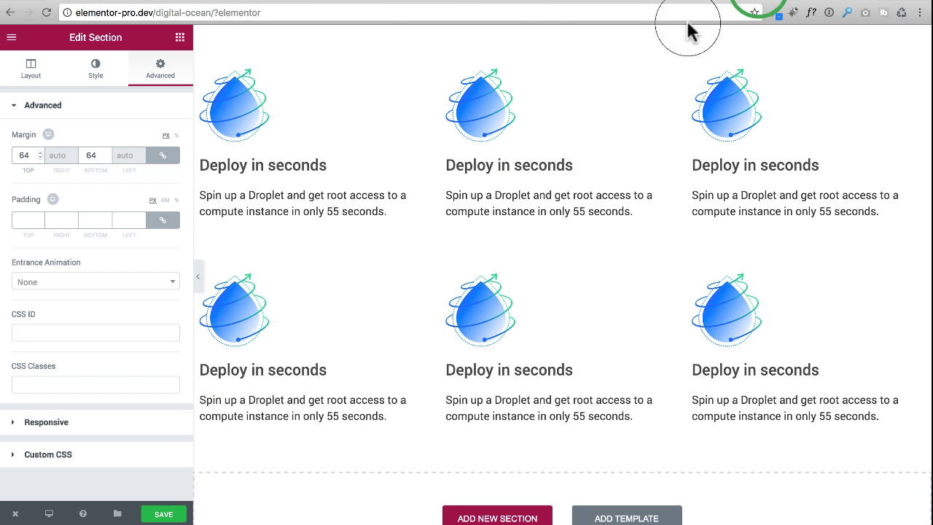
{"action": "left_click", "coordinate": [40, 151]}
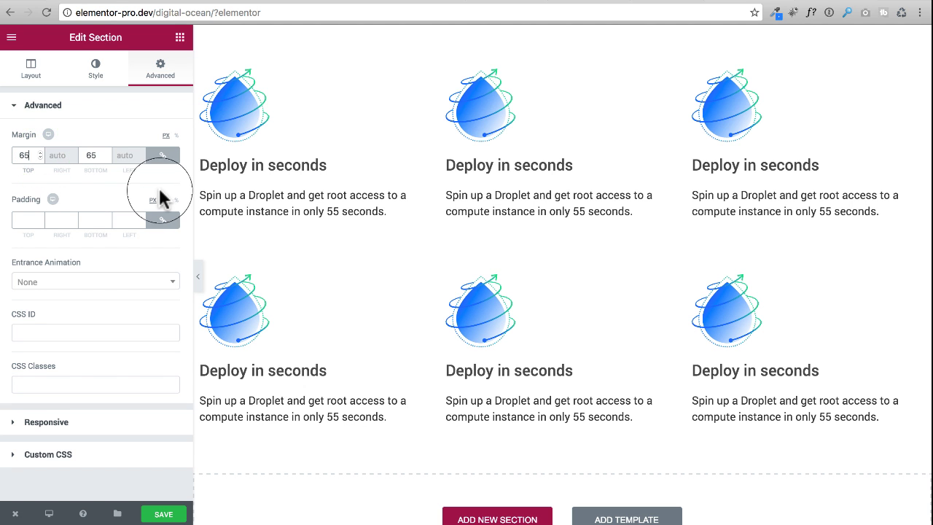
Step: Preview the page without the editor panel to examine the hero and both image box rows, and restore the panel
{"action": "left_click", "coordinate": [197, 276]}
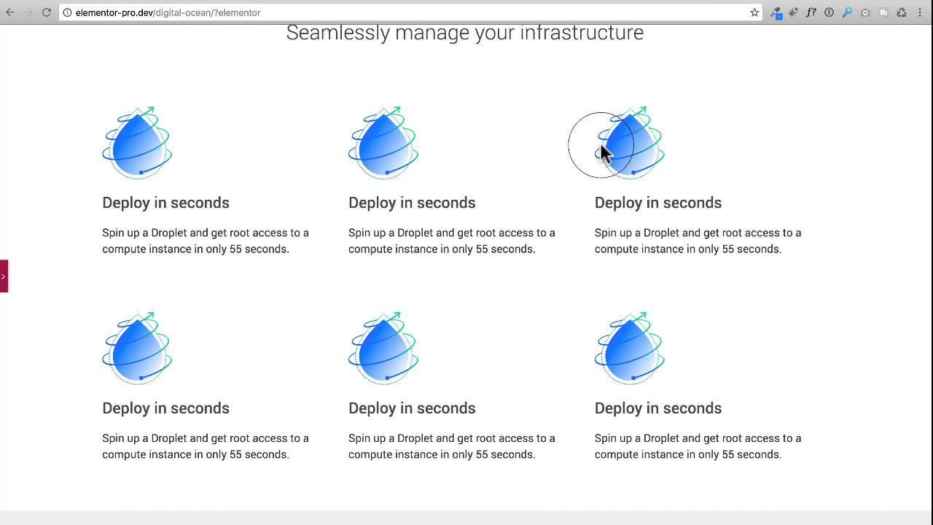
{"action": "scroll", "coordinate": [600, 151], "scroll_direction": "up", "scroll_amount": 5}
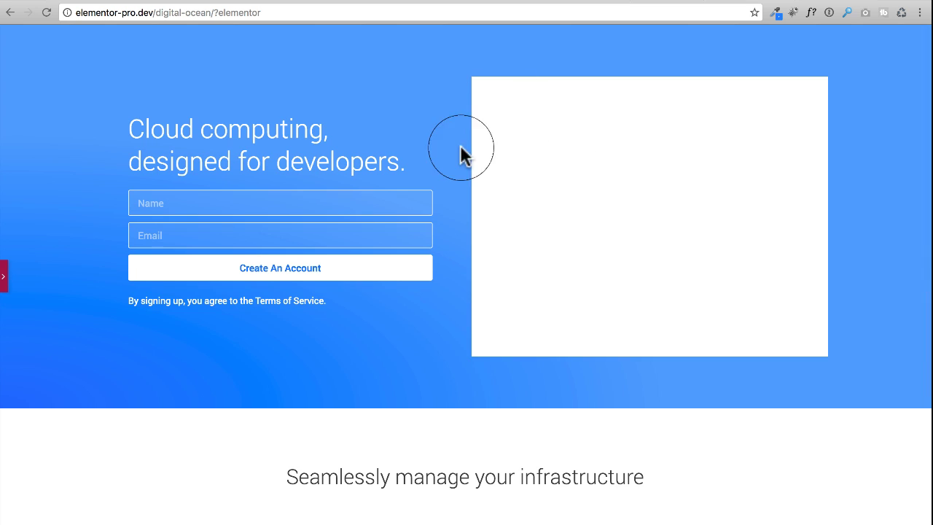
{"action": "scroll", "coordinate": [455, 155], "scroll_direction": "down", "scroll_amount": 4}
{"action": "scroll", "coordinate": [453, 158], "scroll_direction": "down", "scroll_amount": 2}
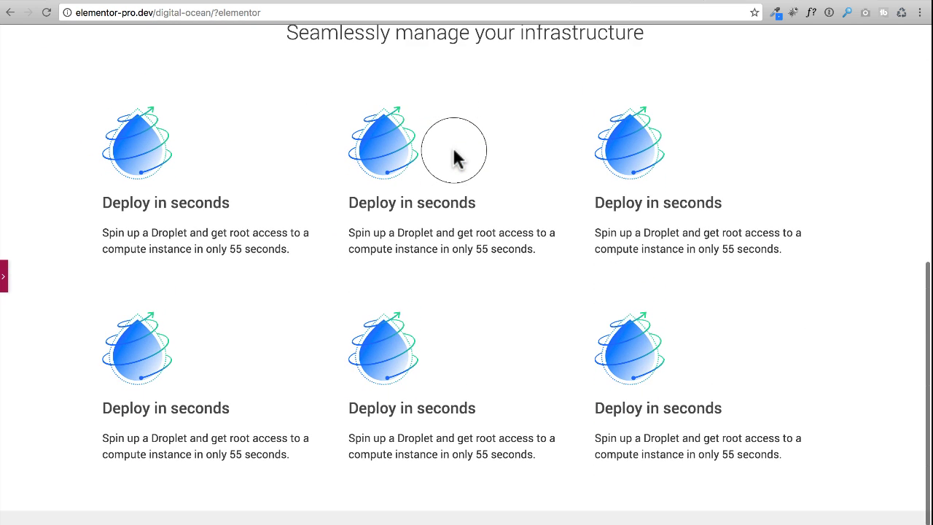
{"action": "left_click", "coordinate": [4, 274]}
{"action": "scroll", "coordinate": [477, 152], "scroll_direction": "down", "scroll_amount": 3}
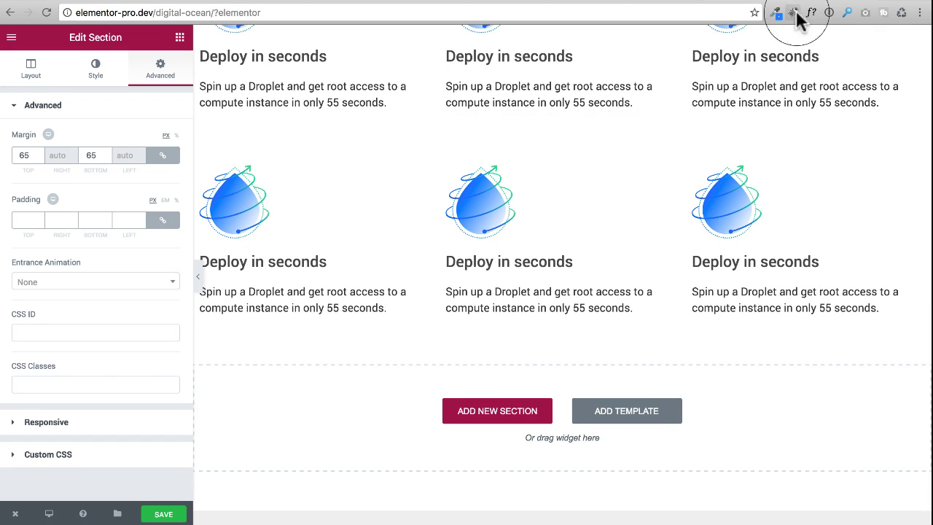
Step: Check the pricing section on the DigitalOcean page and add a five-column section below the image box rows in Elementor
{"action": "left_click", "coordinate": [836, 0]}
{"action": "scroll", "coordinate": [559, 175], "scroll_direction": "down", "scroll_amount": 7}
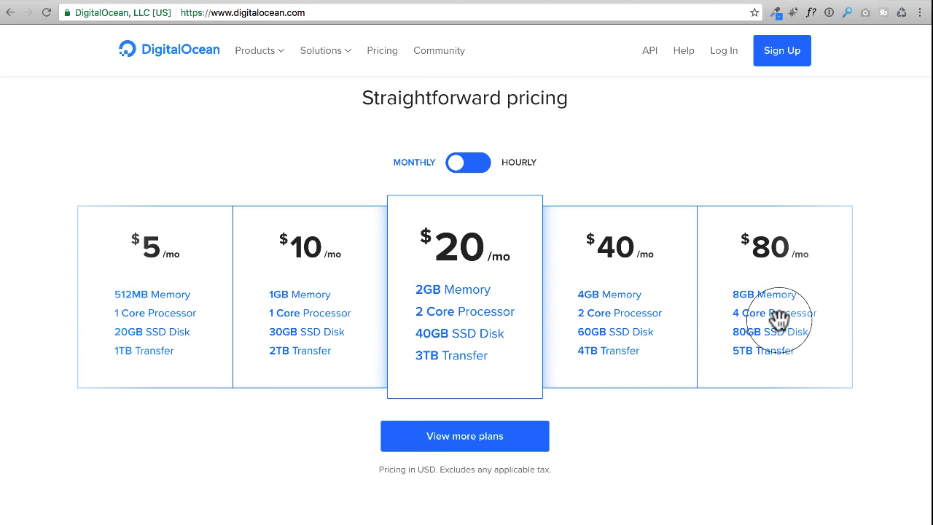
{"action": "left_click", "coordinate": [746, 3]}
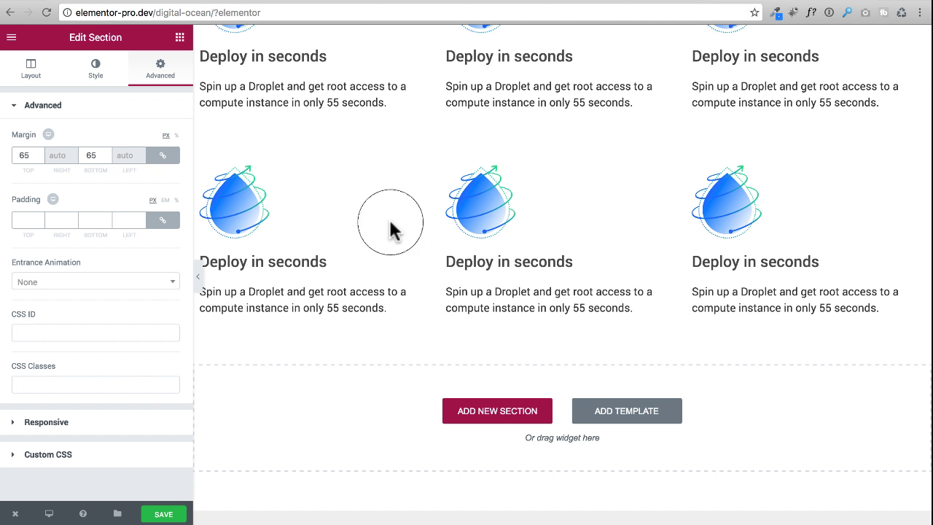
{"action": "left_click", "coordinate": [496, 416]}
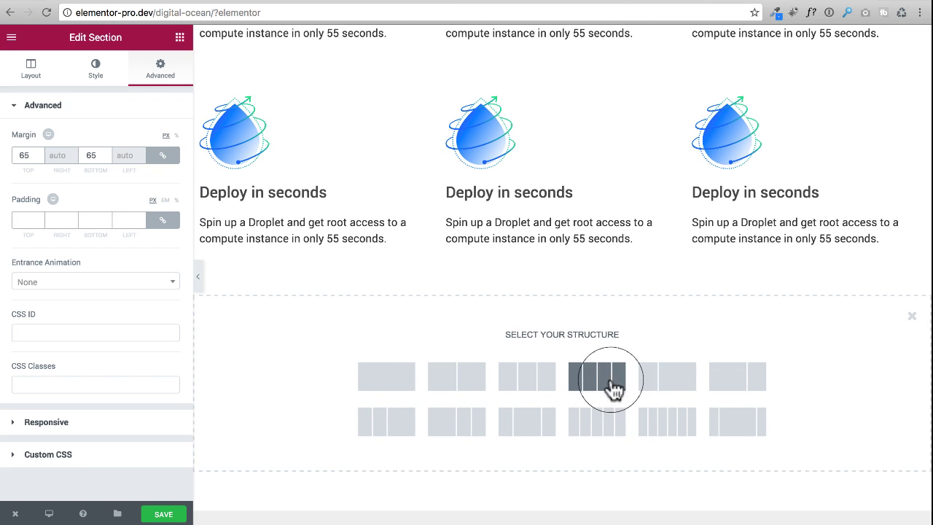
{"action": "left_click", "coordinate": [596, 427]}
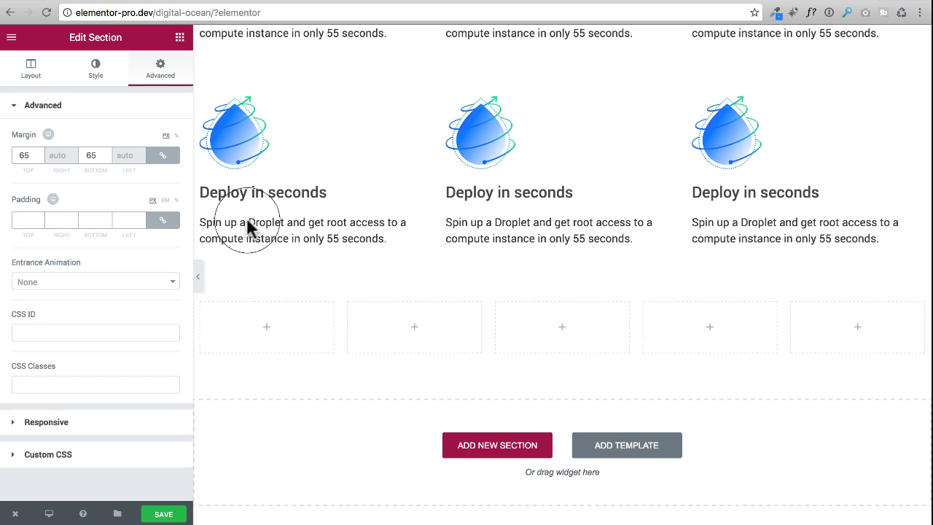
Step: Place a Price Table widget in the first column of the five-column section
{"action": "left_click", "coordinate": [180, 42]}
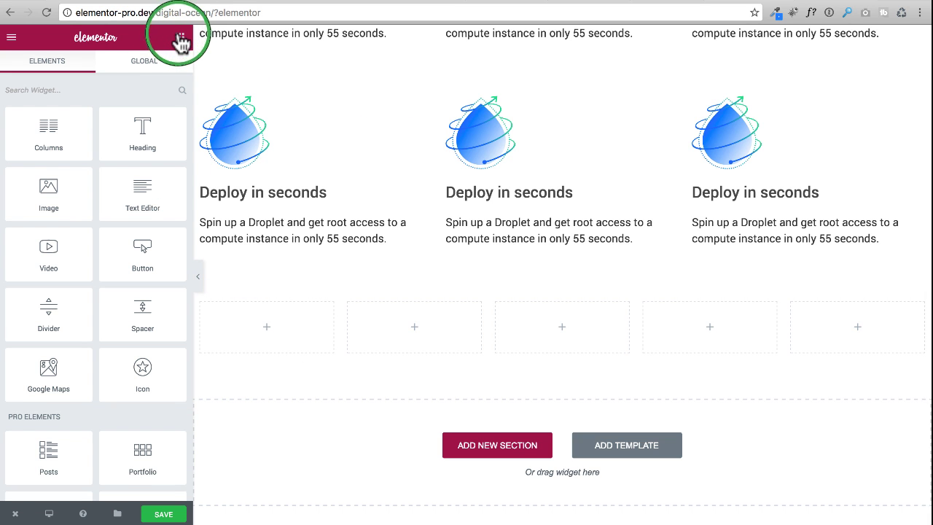
{"action": "scroll", "coordinate": [108, 80], "scroll_direction": "down", "scroll_amount": 3}
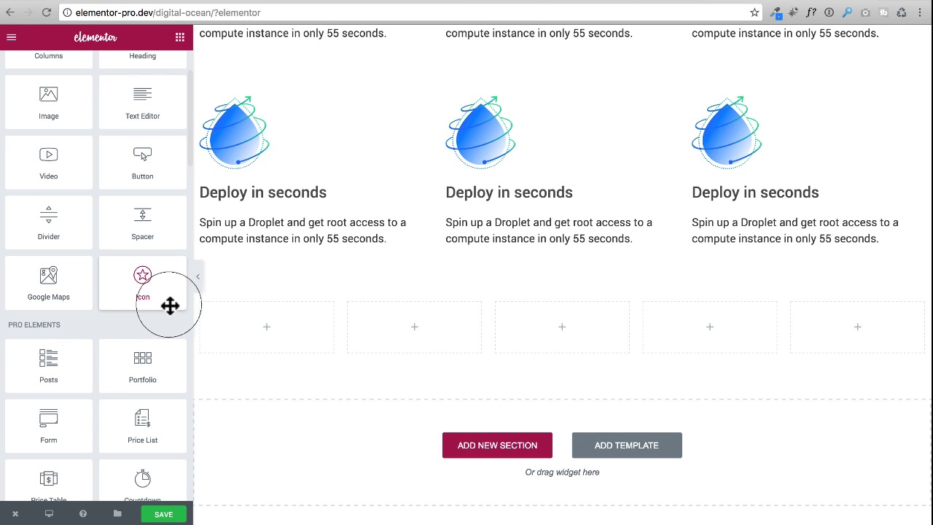
{"action": "scroll", "coordinate": [93, 302], "scroll_direction": "down", "scroll_amount": 6}
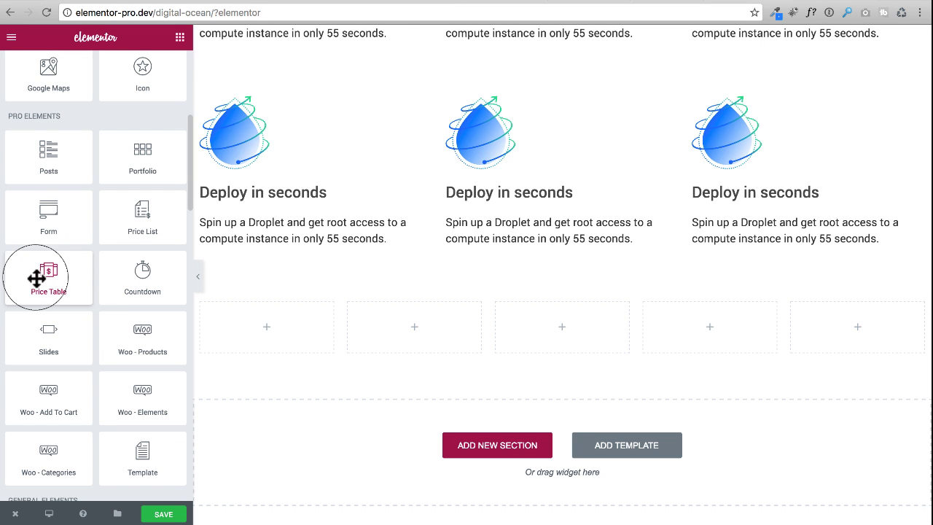
{"action": "left_click_drag", "start_coordinate": [36, 278], "coordinate": [268, 334]}
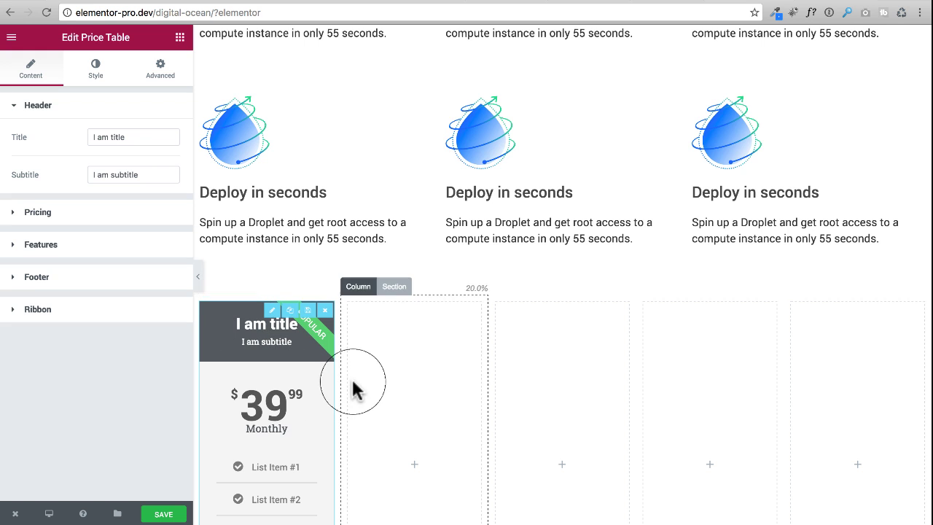
{"action": "scroll", "coordinate": [353, 390], "scroll_direction": "down", "scroll_amount": 5}
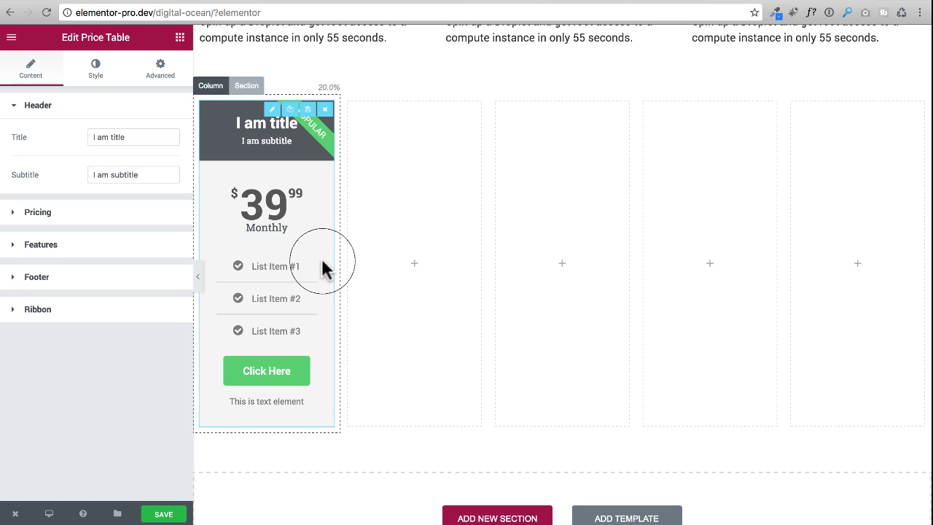
Step: Compare the default price table with the pricing cards on the DigitalOcean page
{"action": "left_click", "coordinate": [834, 0]}
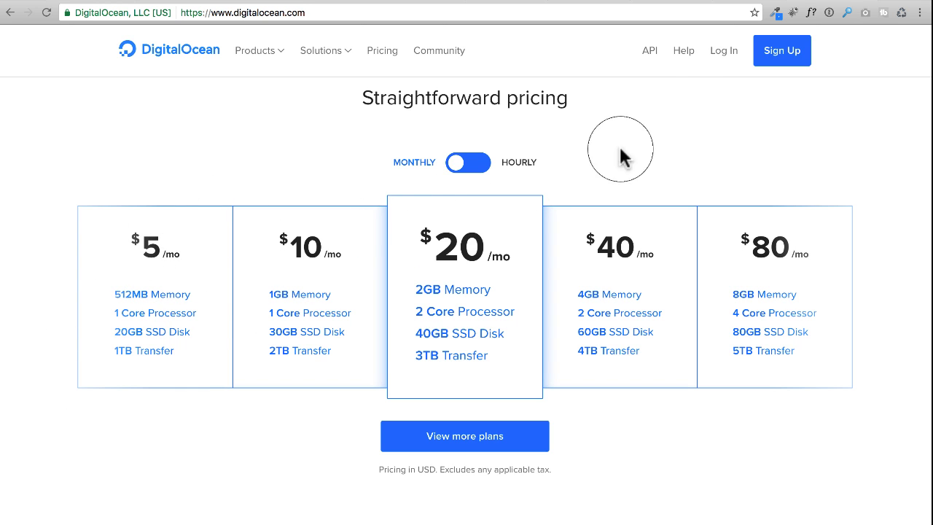
{"action": "left_click", "coordinate": [752, 2]}
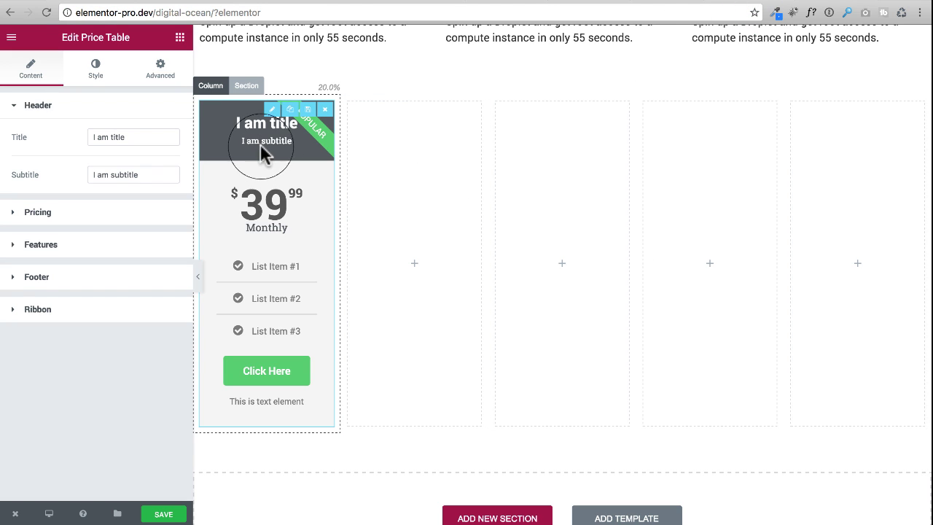
{"action": "left_click", "coordinate": [222, 169]}
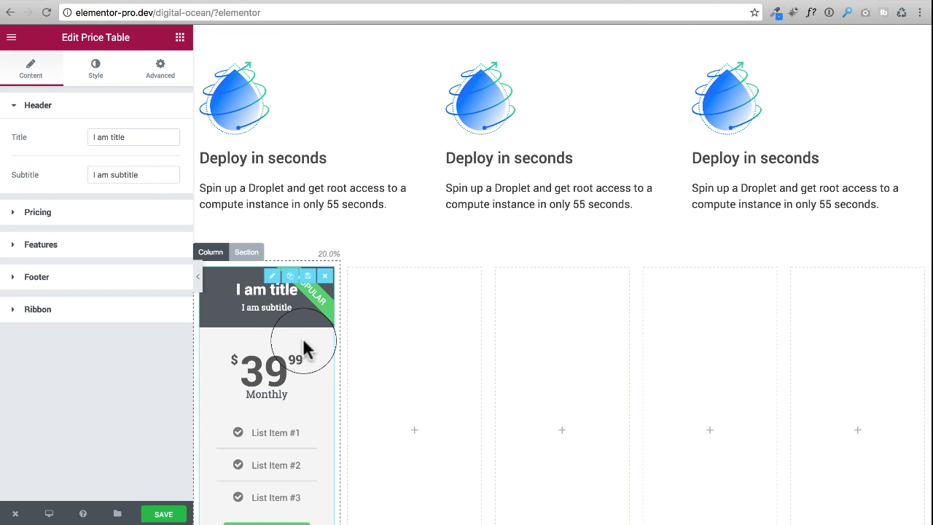
{"action": "scroll", "coordinate": [284, 334], "scroll_direction": "down", "scroll_amount": 2}
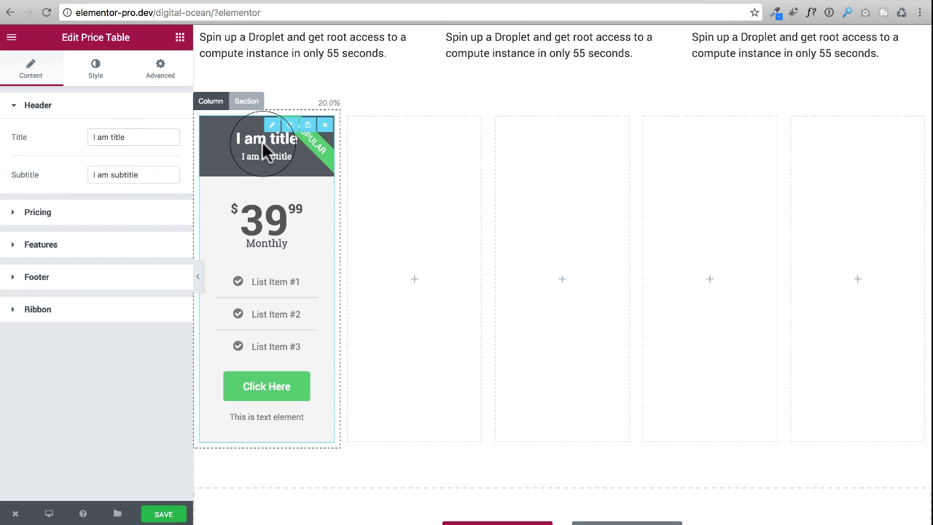
Step: Clear the title and subtitle from the price table's header
{"action": "triple_click", "coordinate": [140, 136]}
{"action": "key", "text": "BackSpace"}
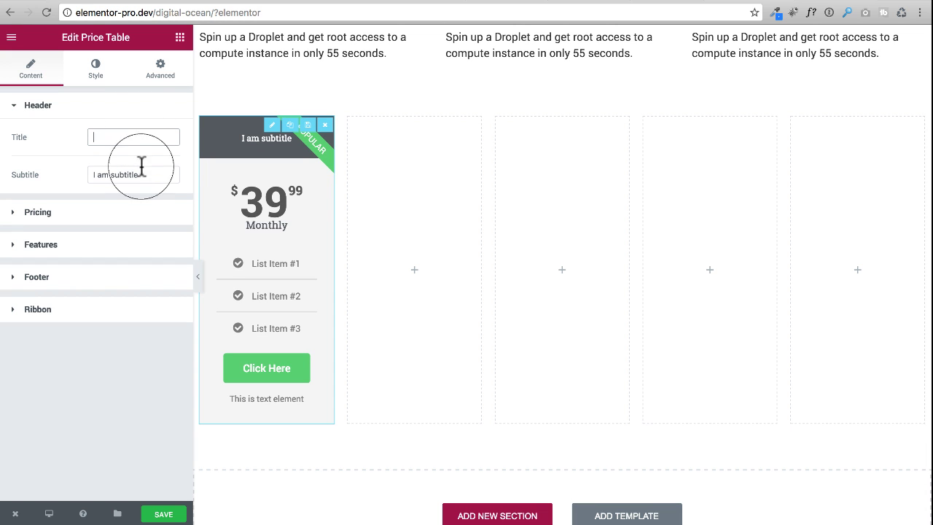
{"action": "triple_click", "coordinate": [144, 166]}
{"action": "key", "text": "BackSpace"}
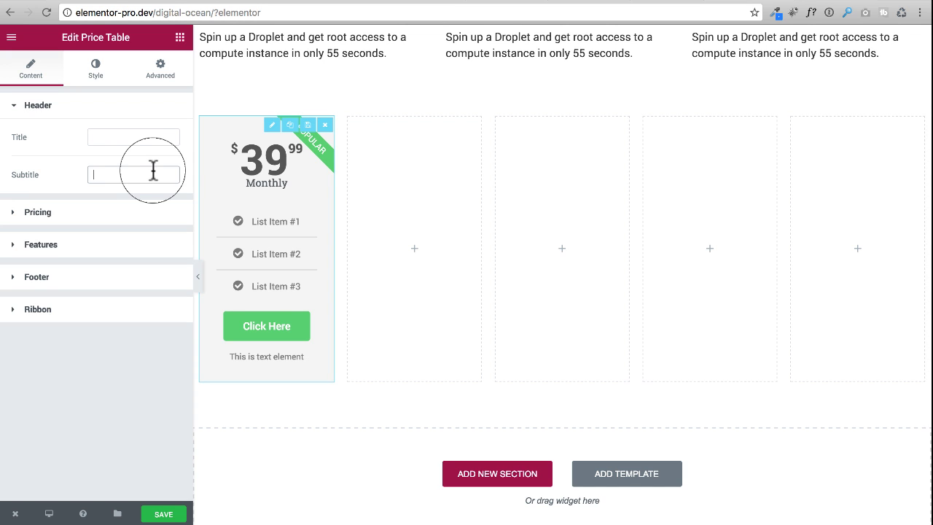
Step: Set the price table's price to 5 and its period to /mo
{"action": "left_click", "coordinate": [16, 105]}
{"action": "left_click", "coordinate": [16, 139]}
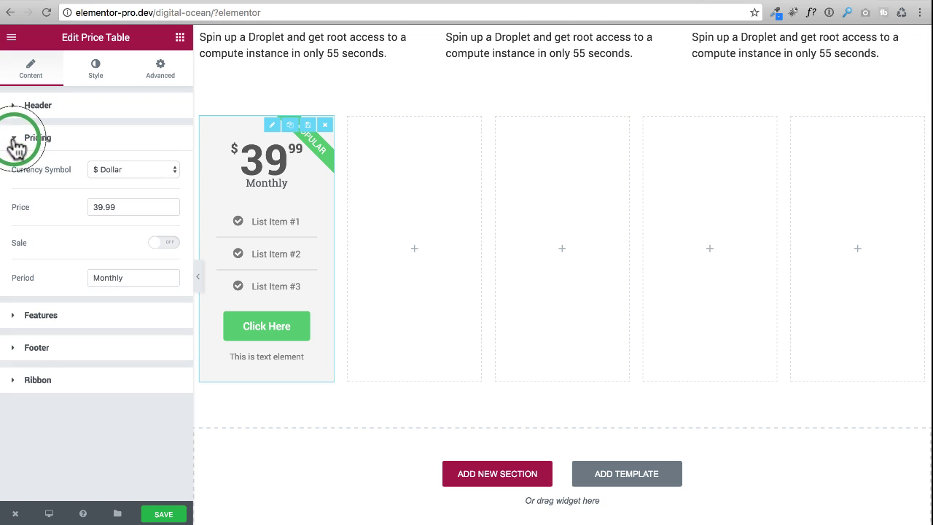
{"action": "left_click_drag", "start_coordinate": [131, 208], "coordinate": [62, 210]}
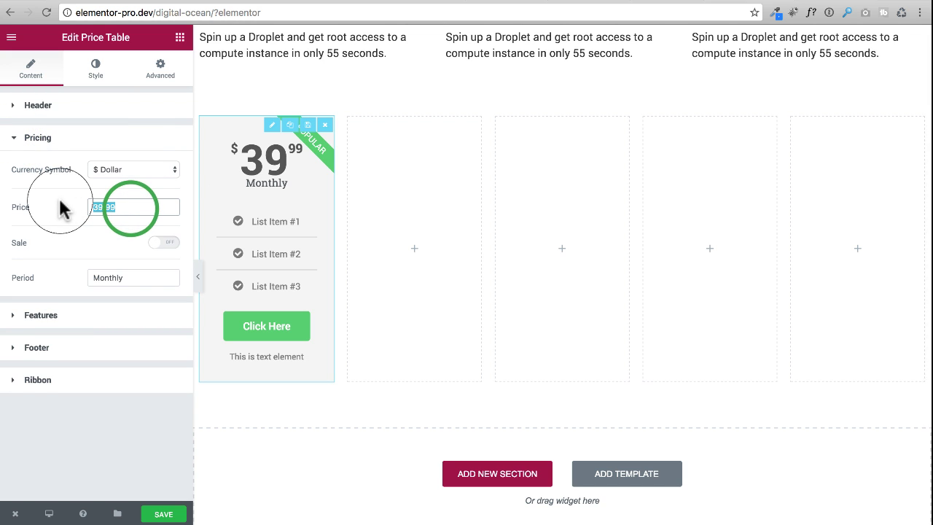
{"action": "type", "text": "5"}
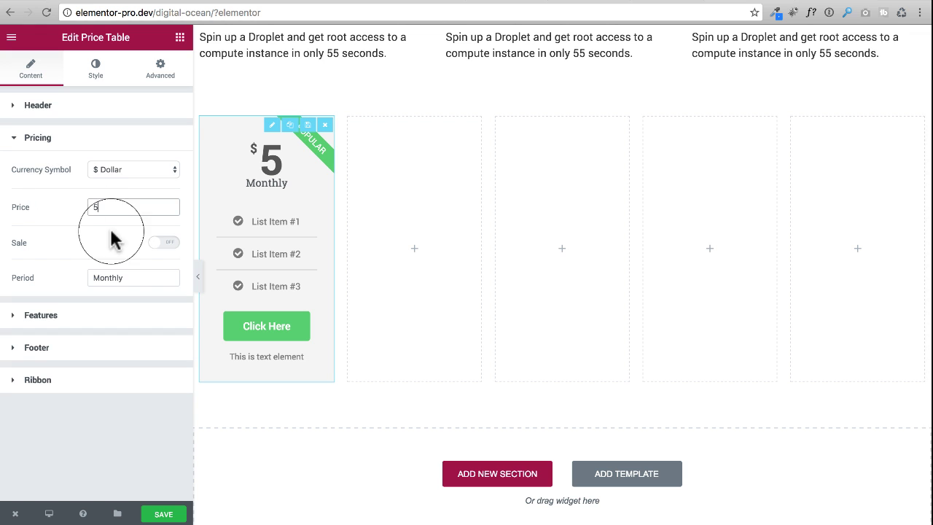
{"action": "double_click", "coordinate": [139, 278]}
{"action": "type", "text": "/mo"}
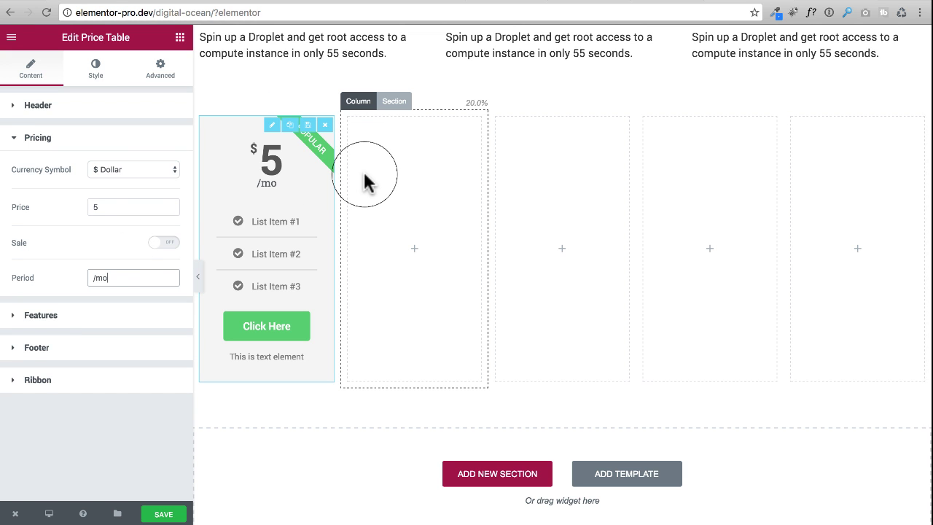
{"action": "left_click", "coordinate": [66, 137]}
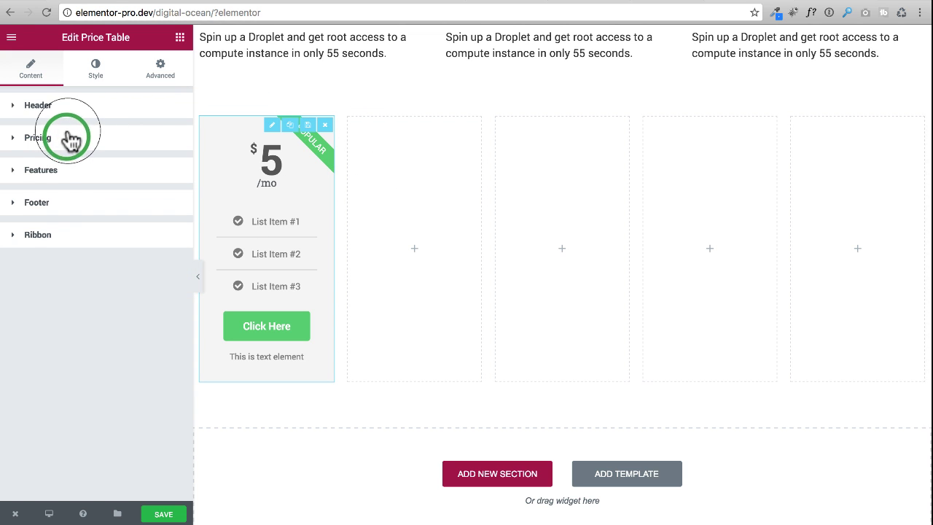
Step: Examine the price table's feature list and the text and icon options of List Item #1
{"action": "left_click", "coordinate": [55, 176]}
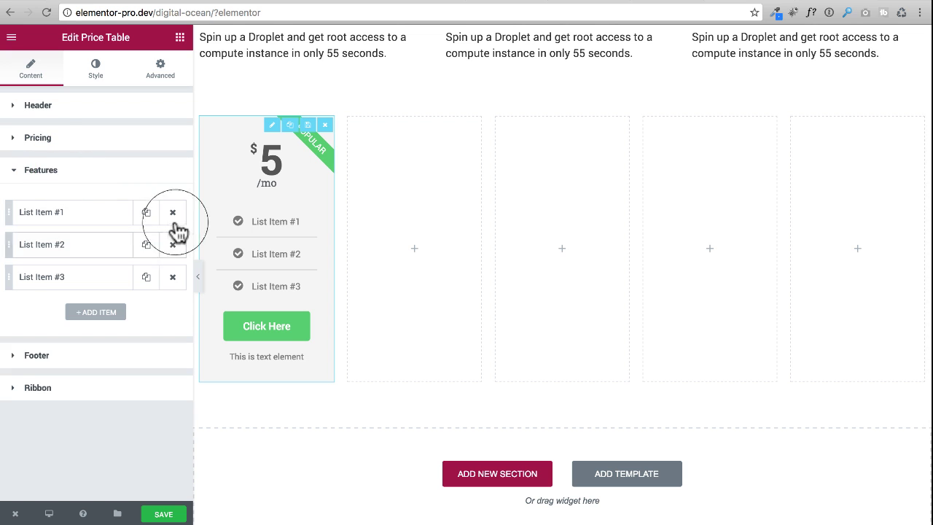
{"action": "left_click", "coordinate": [87, 212]}
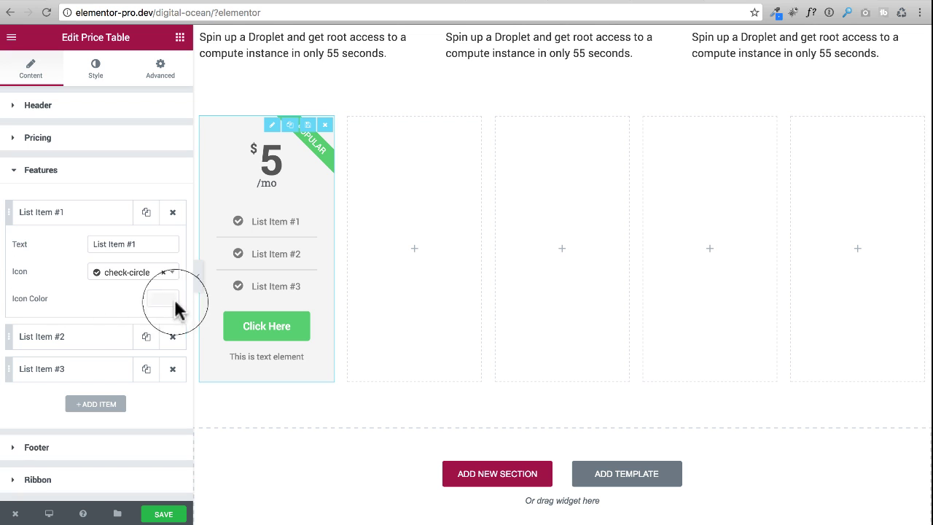
{"action": "left_click", "coordinate": [69, 214]}
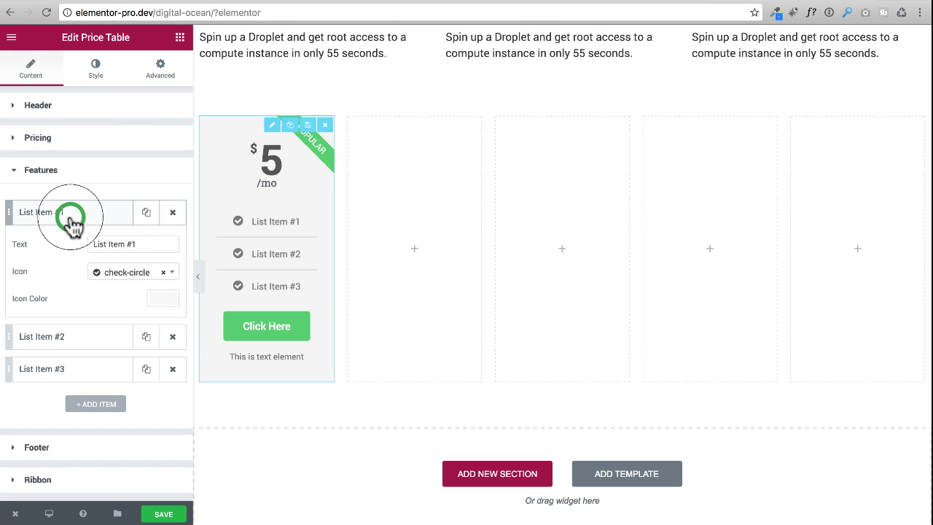
{"action": "left_click", "coordinate": [40, 171]}
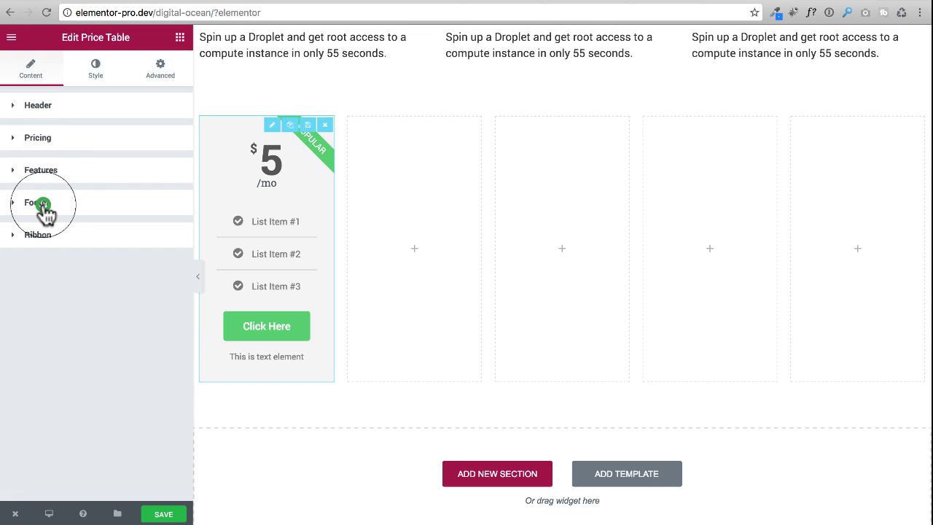
Step: Remove the button text and the additional info from the price table's footer
{"action": "left_click", "coordinate": [42, 204]}
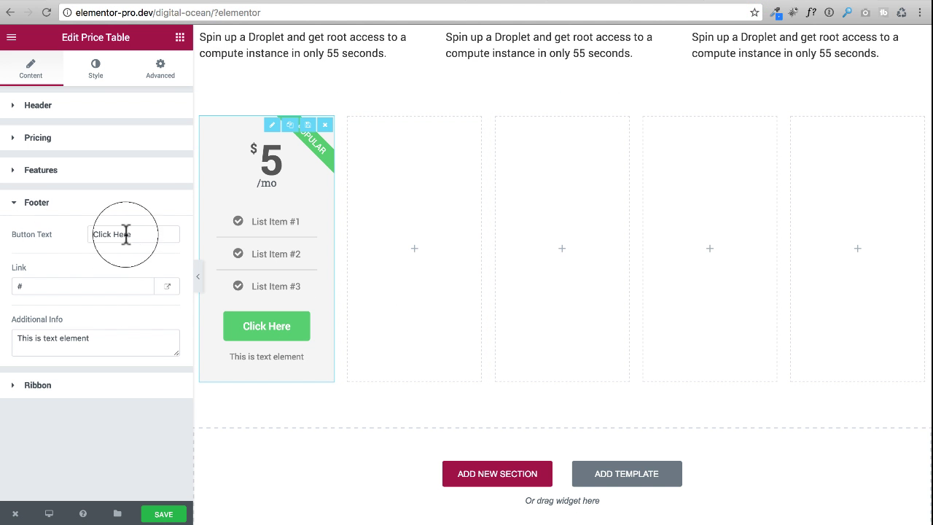
{"action": "triple_click", "coordinate": [155, 234]}
{"action": "key", "text": "BackSpace"}
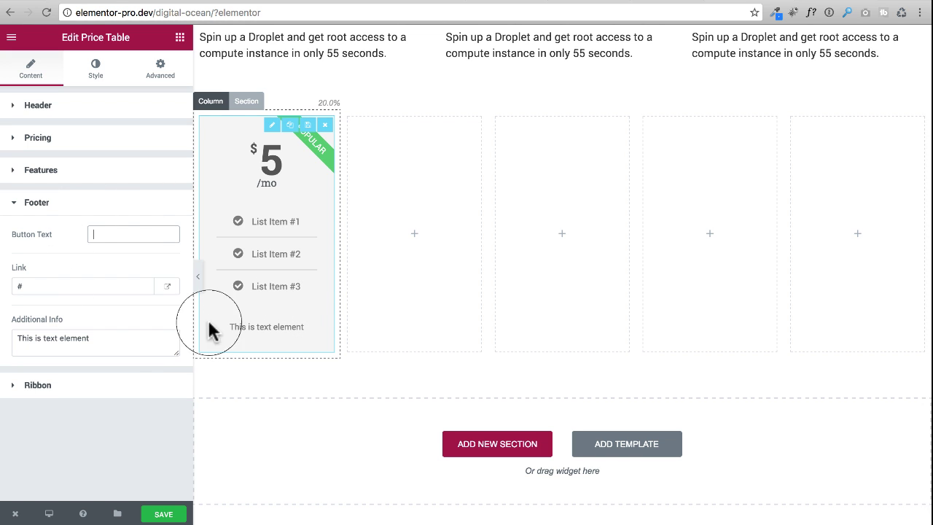
{"action": "left_click_drag", "start_coordinate": [136, 338], "coordinate": [133, 318]}
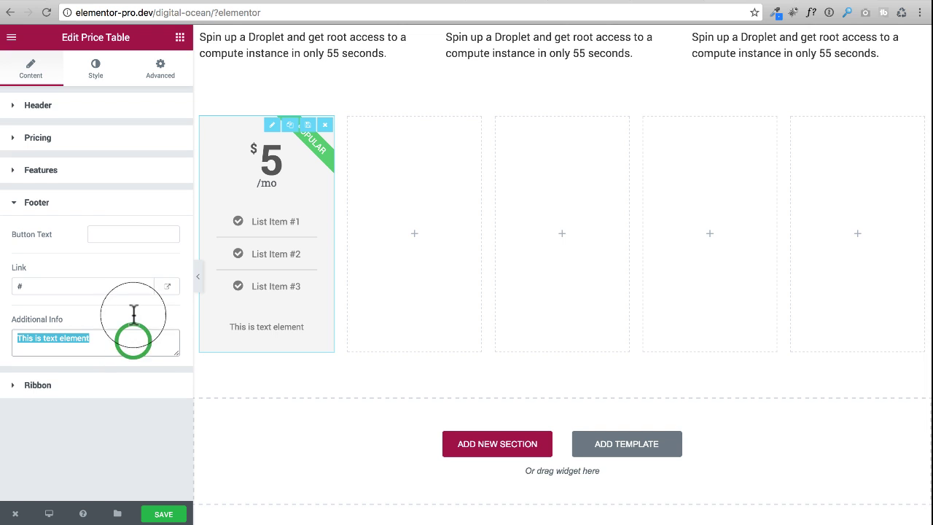
{"action": "key", "text": "BackSpace"}
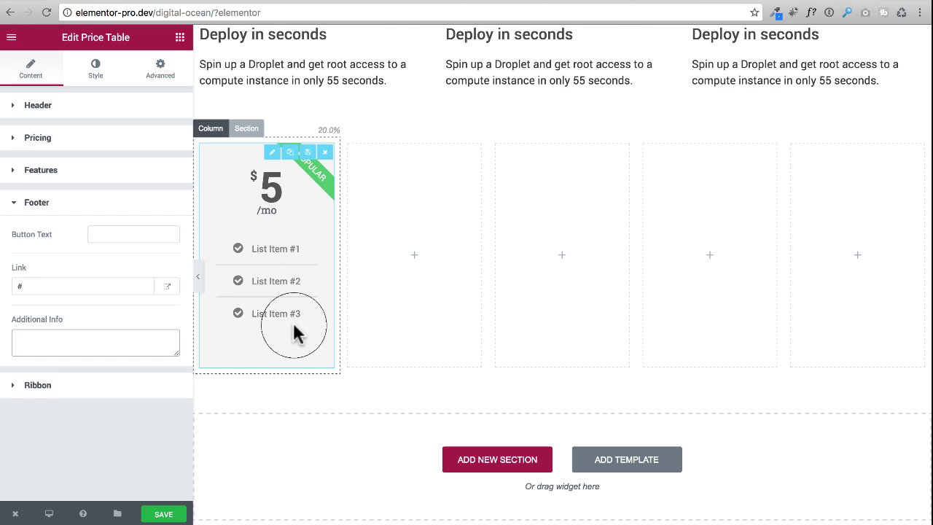
Step: Try the Popular ribbon's left and right horizontal positions, and turn the price table's ribbon off
{"action": "left_click", "coordinate": [28, 204]}
{"action": "left_click", "coordinate": [23, 236]}
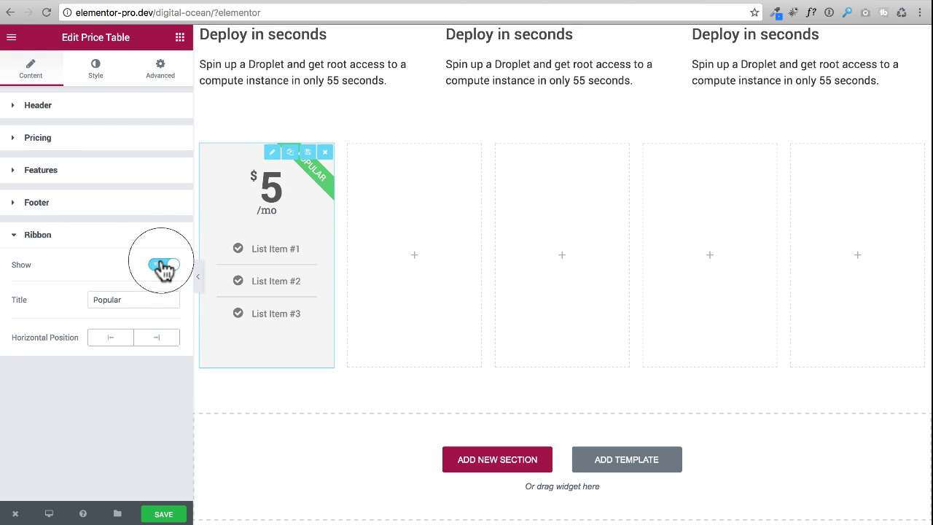
{"action": "left_click", "coordinate": [110, 338]}
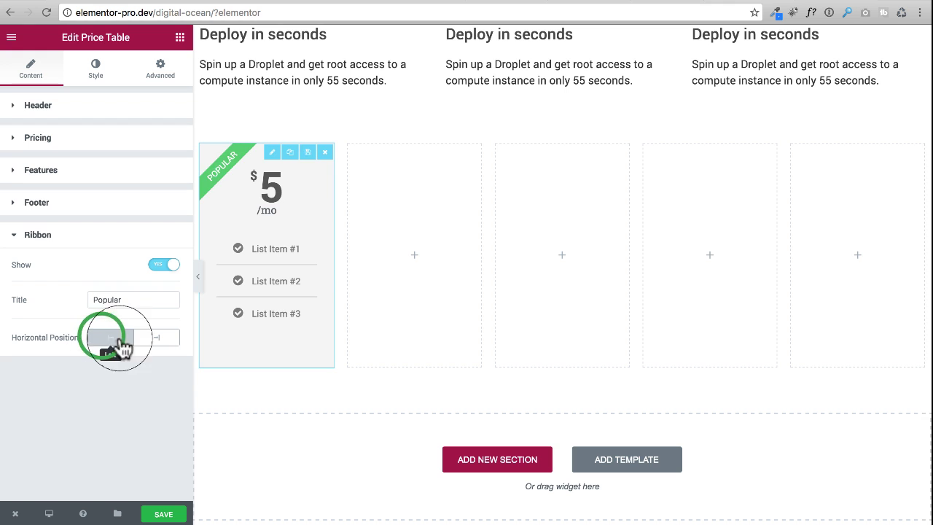
{"action": "left_click", "coordinate": [155, 338]}
{"action": "double_click", "coordinate": [130, 299]}
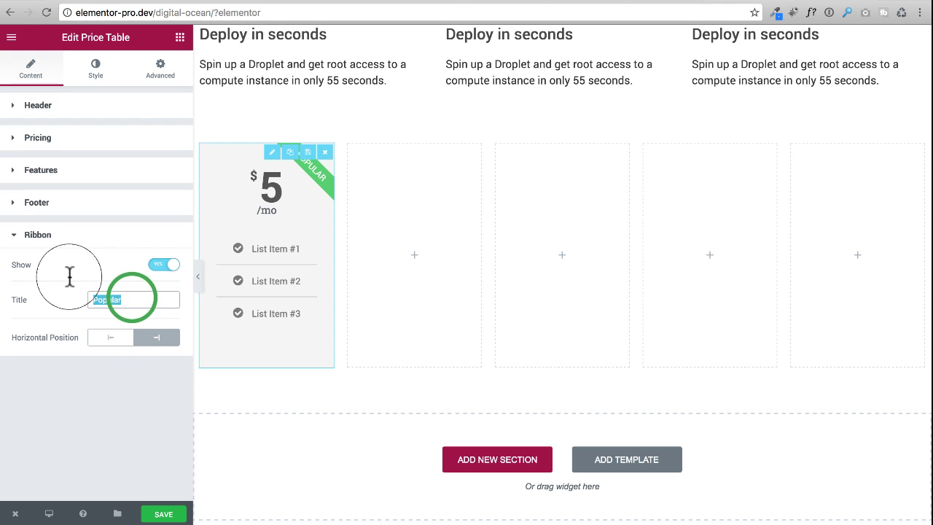
{"action": "left_click", "coordinate": [166, 266]}
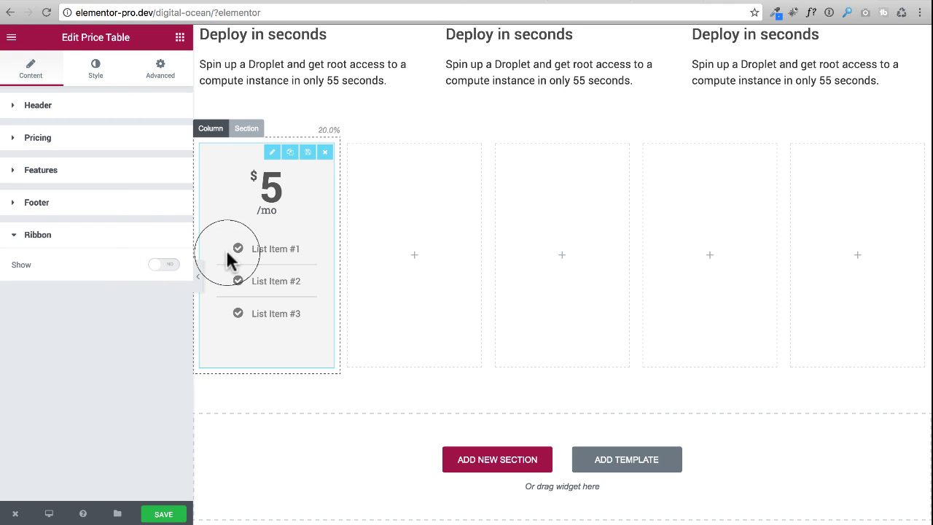
Step: Set the background color of the price table's header to white (#ffffff)
{"action": "left_click", "coordinate": [99, 80]}
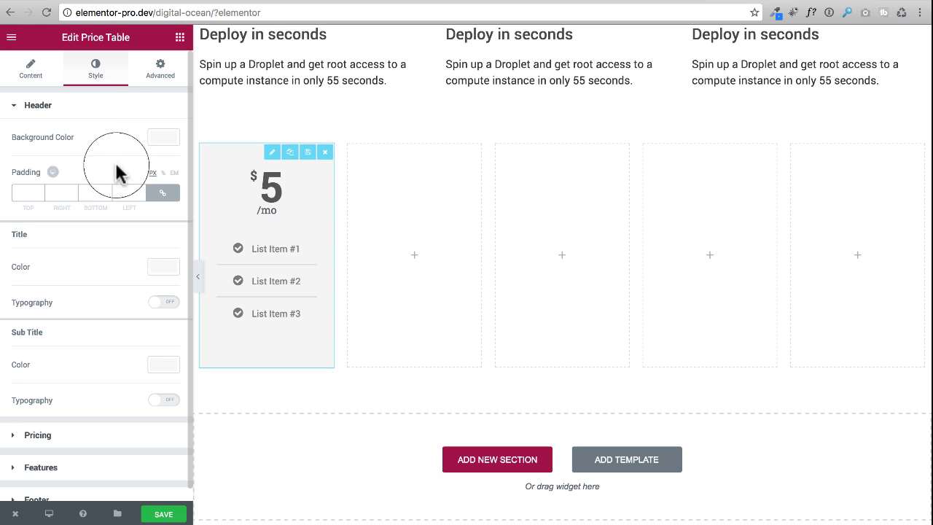
{"action": "left_click", "coordinate": [162, 139]}
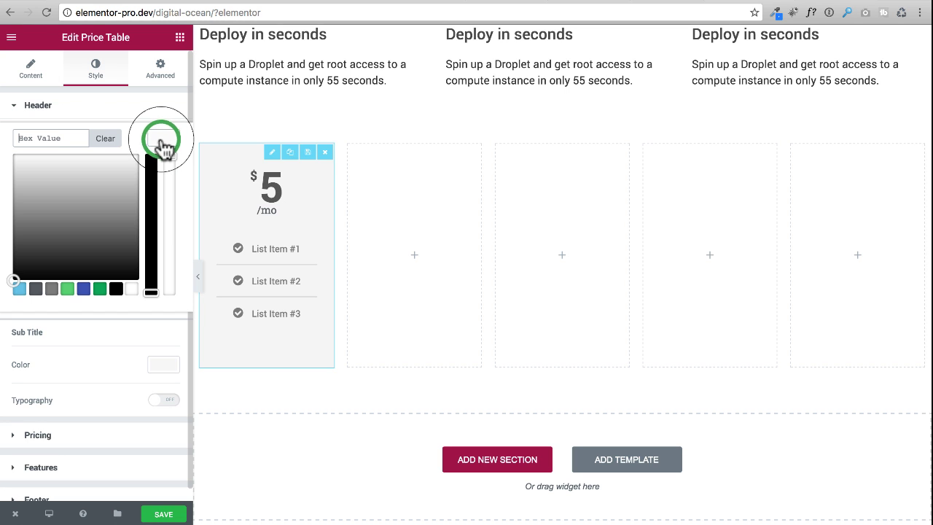
{"action": "left_click", "coordinate": [132, 290]}
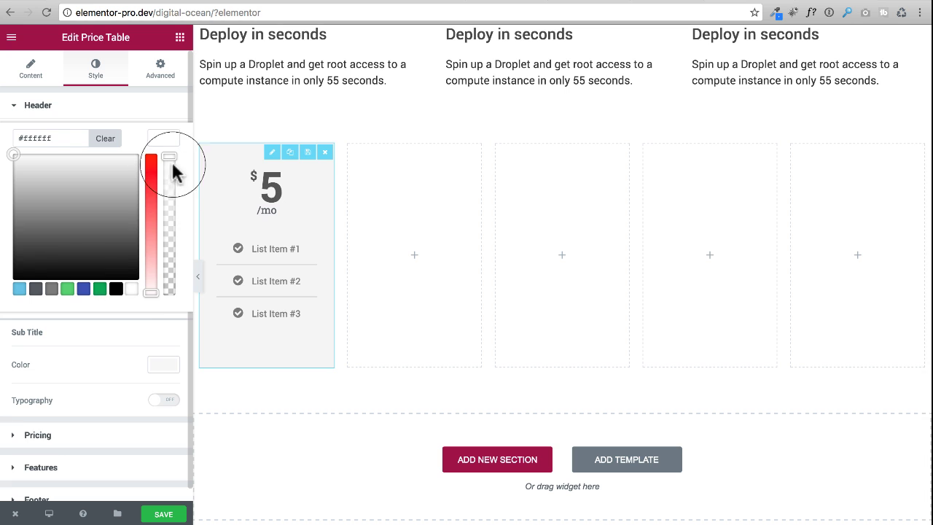
Step: Set the background color of the price table's pricing area to white (#ffffff)
{"action": "left_click", "coordinate": [165, 138]}
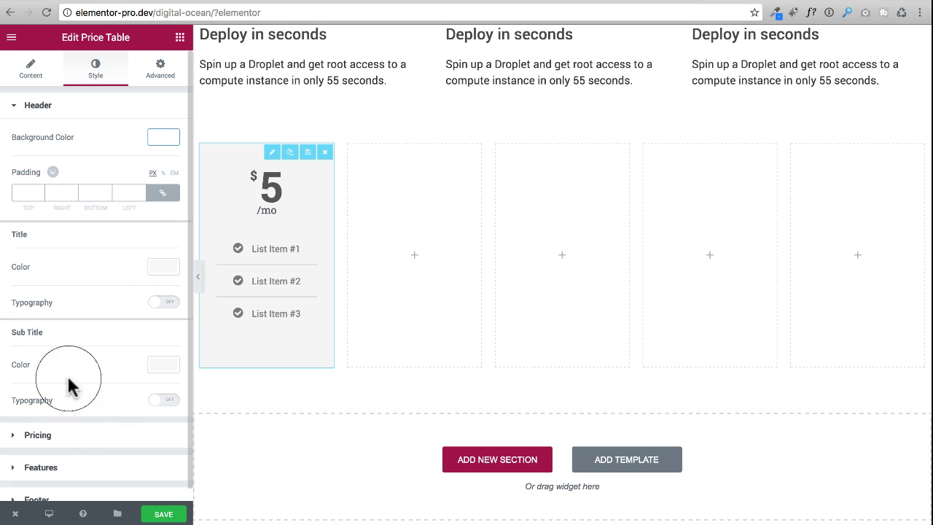
{"action": "left_click", "coordinate": [29, 106]}
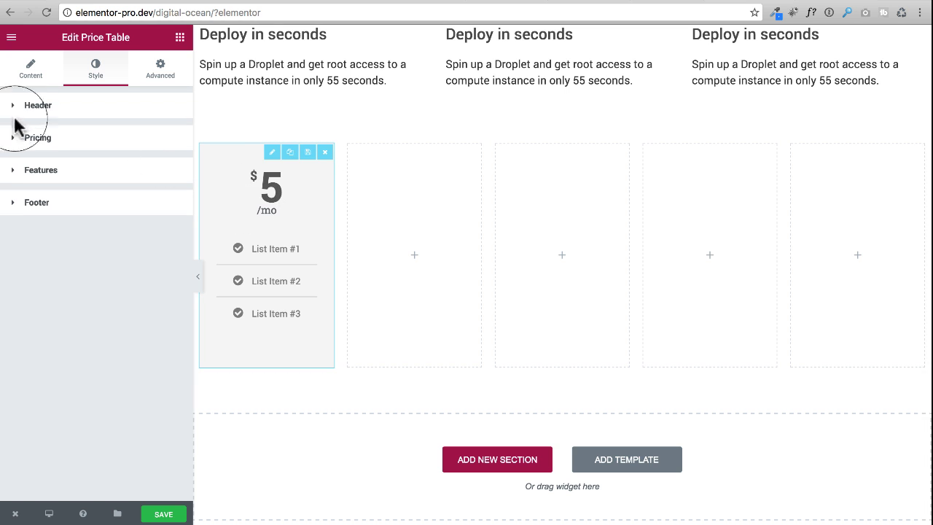
{"action": "left_click", "coordinate": [26, 143]}
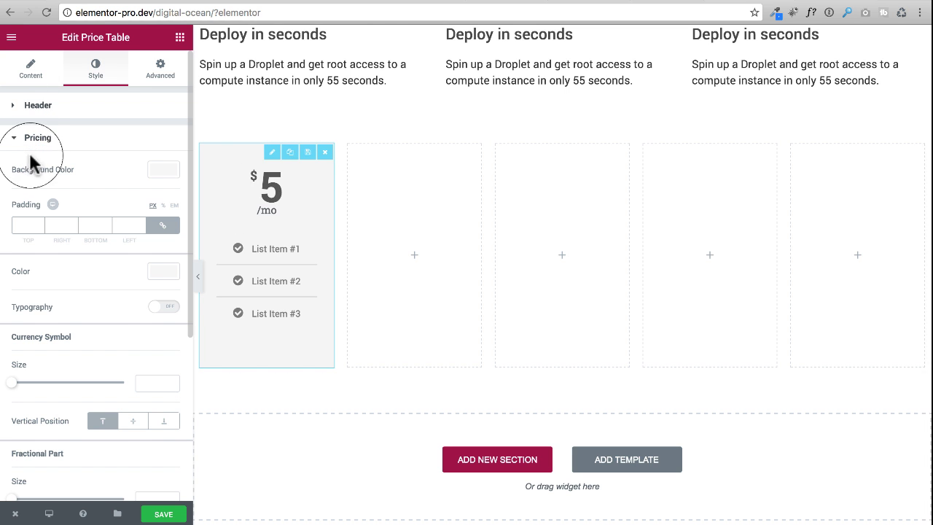
{"action": "left_click", "coordinate": [162, 171]}
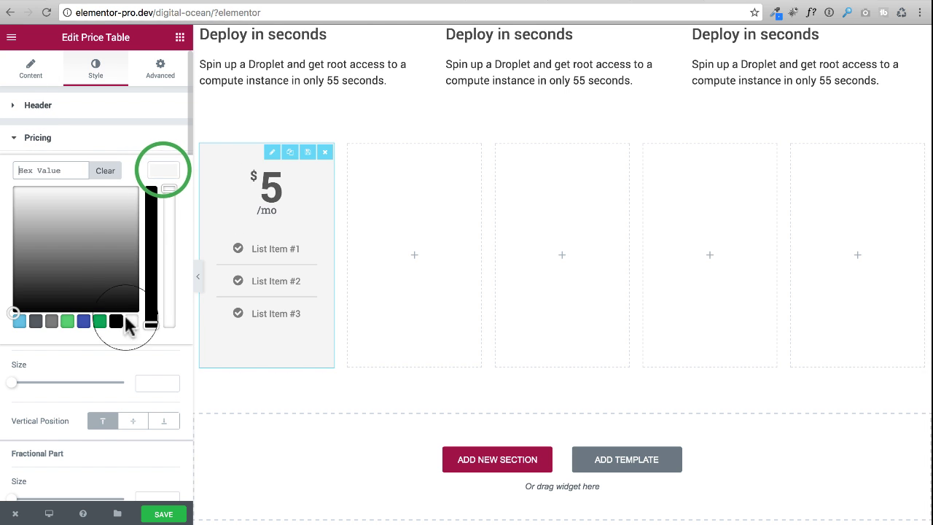
{"action": "left_click", "coordinate": [132, 321]}
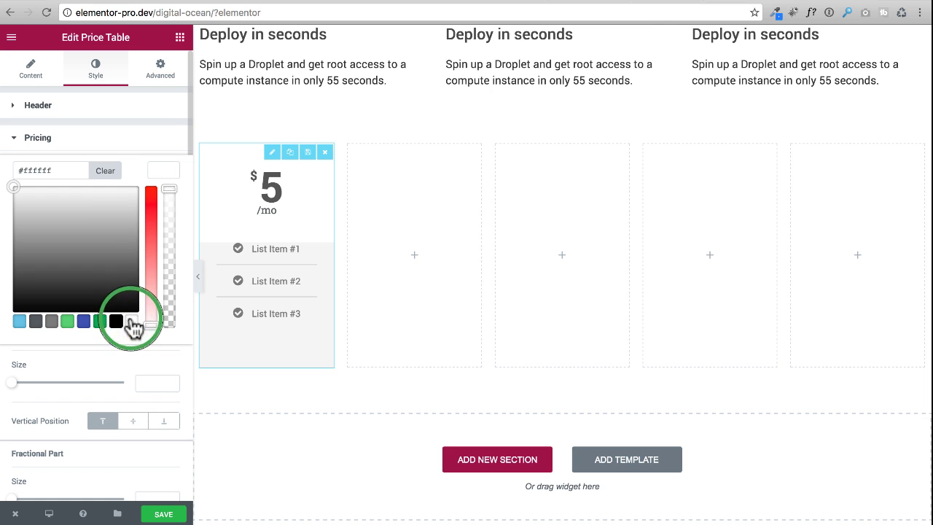
{"action": "left_click", "coordinate": [13, 140]}
{"action": "left_click", "coordinate": [11, 141]}
{"action": "left_click", "coordinate": [12, 141]}
{"action": "left_click", "coordinate": [11, 141]}
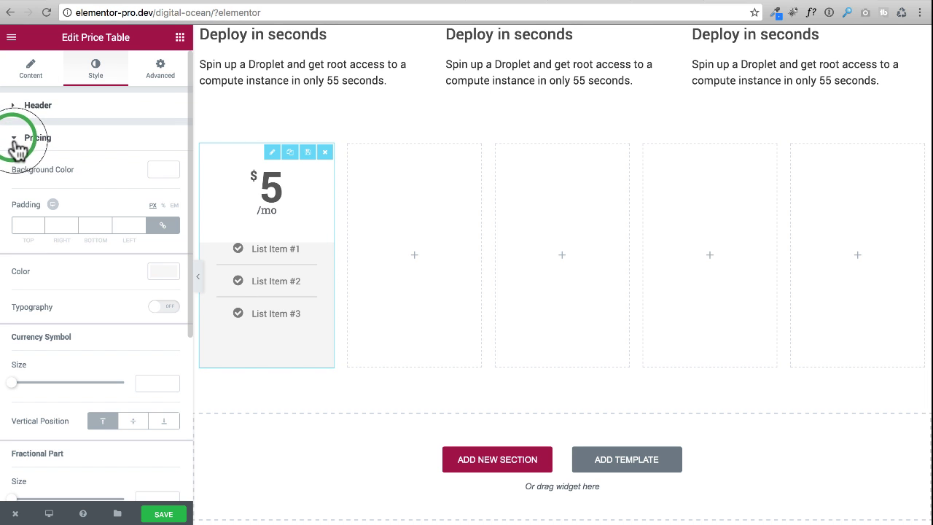
Step: Set the position of the price table's period text to Beside so it sits next to the price
{"action": "scroll", "coordinate": [120, 182], "scroll_direction": "down", "scroll_amount": 2}
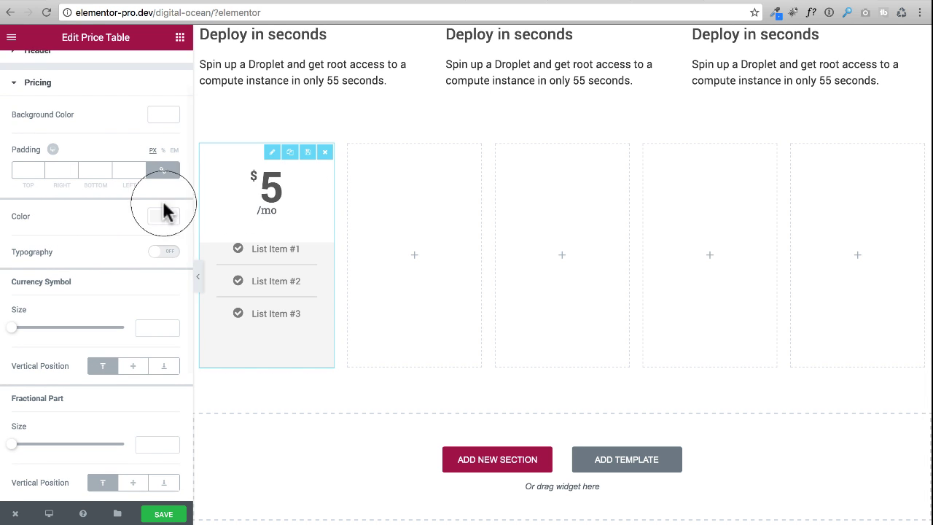
{"action": "scroll", "coordinate": [80, 212], "scroll_direction": "down", "scroll_amount": 2}
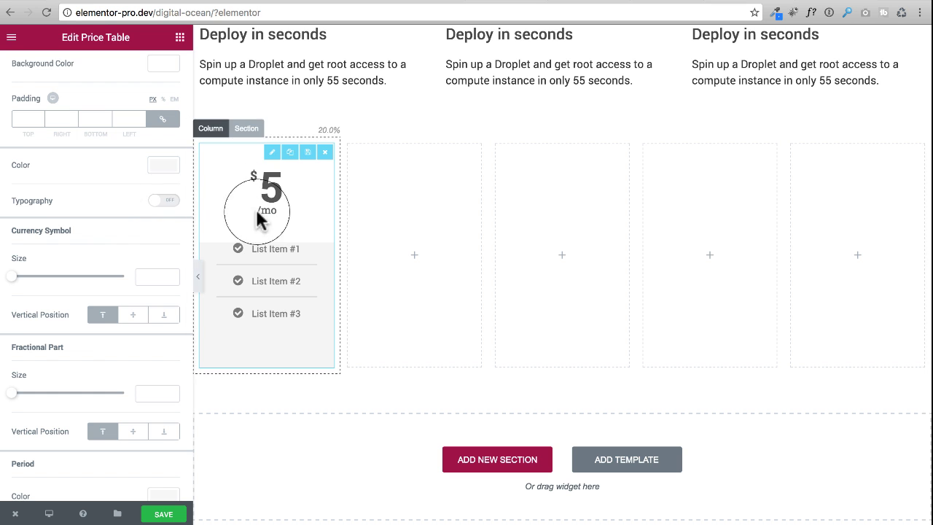
{"action": "scroll", "coordinate": [87, 216], "scroll_direction": "down", "scroll_amount": 2}
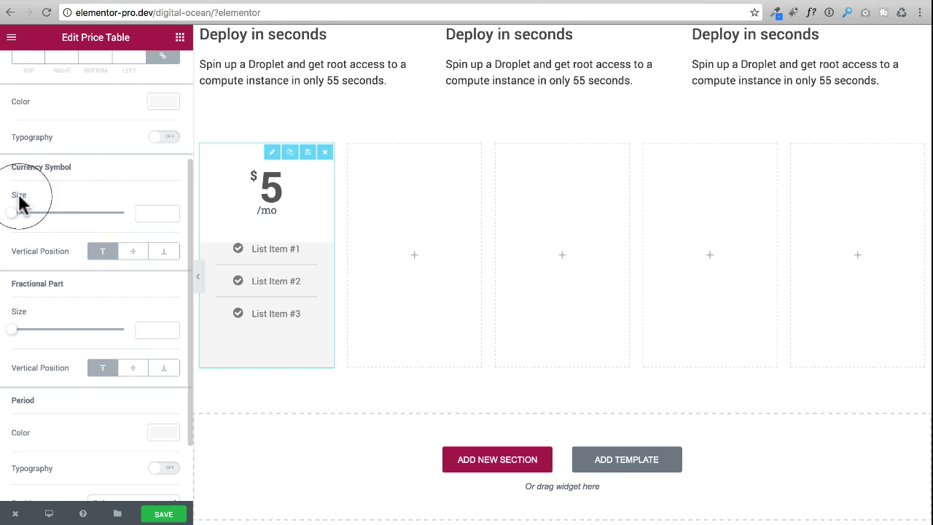
{"action": "scroll", "coordinate": [73, 215], "scroll_direction": "down", "scroll_amount": 2}
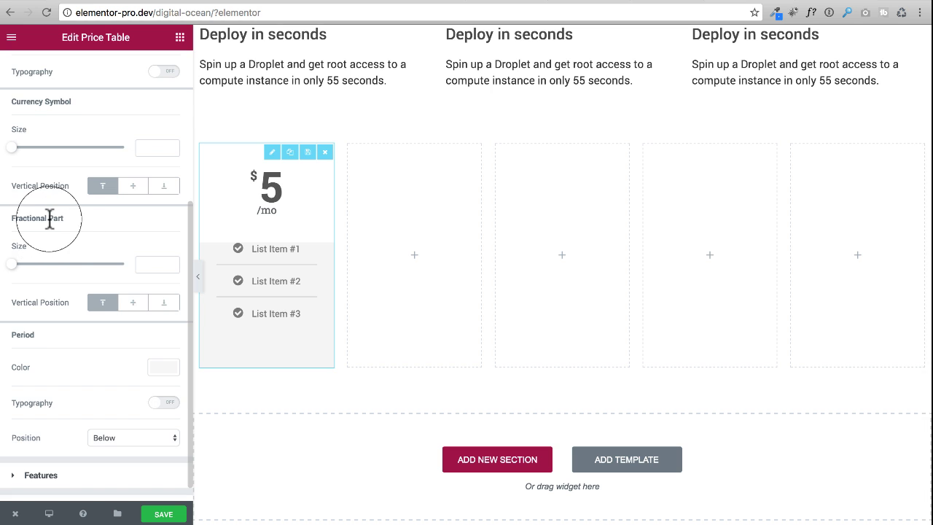
{"action": "scroll", "coordinate": [51, 225], "scroll_direction": "down", "scroll_amount": 1}
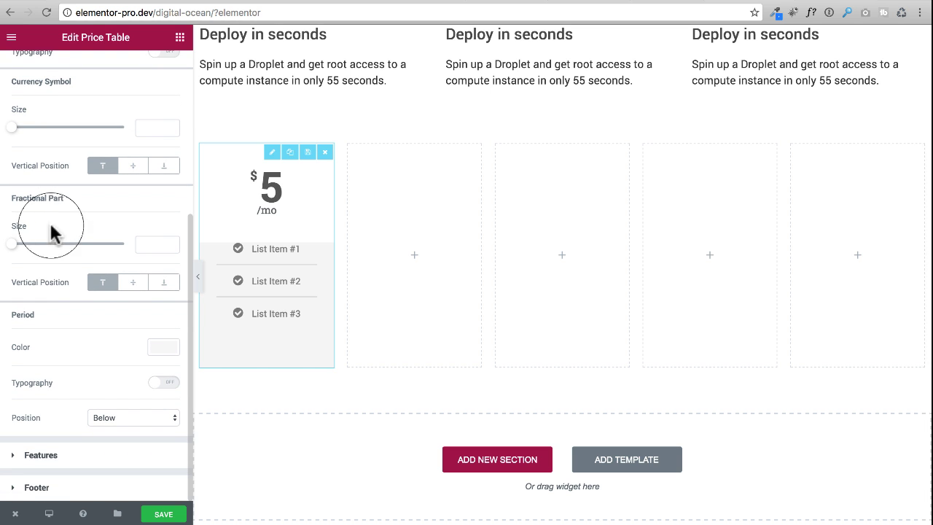
{"action": "left_click", "coordinate": [114, 282]}
{"action": "left_click", "coordinate": [102, 282]}
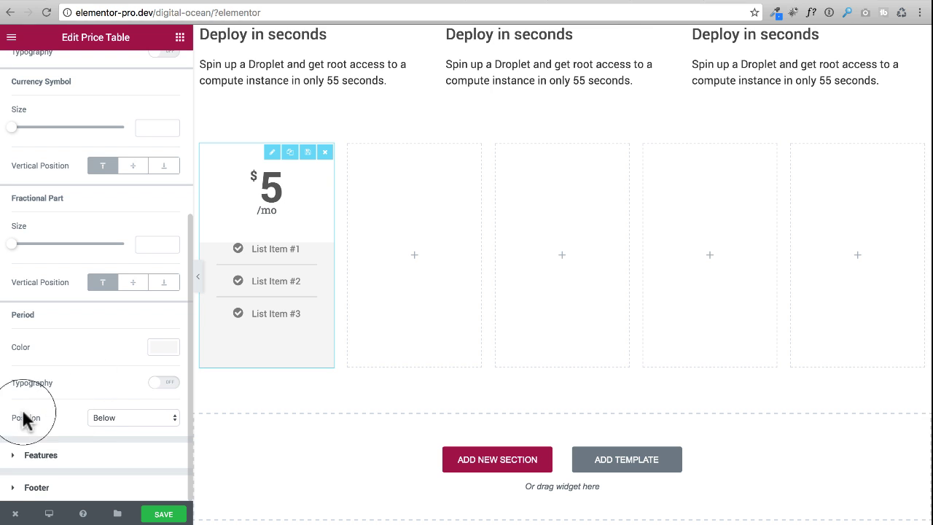
{"action": "left_click", "coordinate": [96, 417]}
{"action": "left_click", "coordinate": [106, 423]}
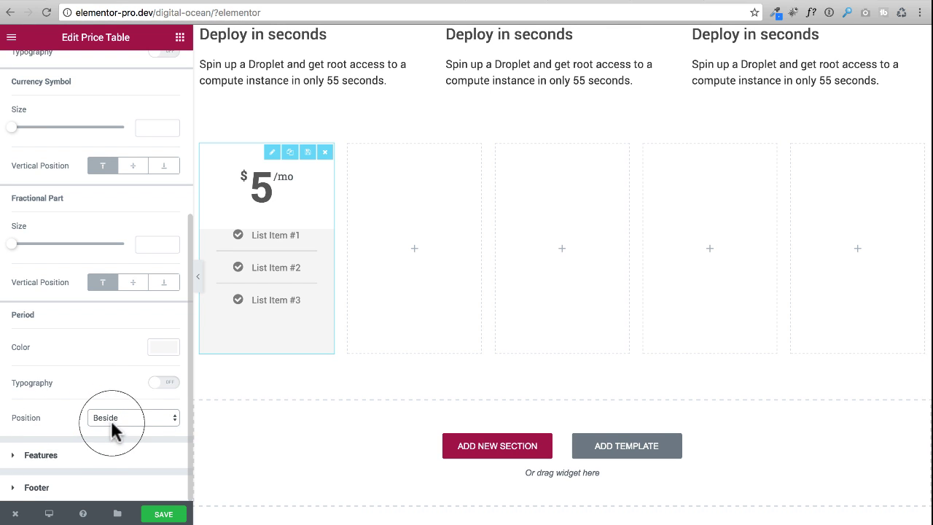
{"action": "left_click", "coordinate": [132, 417]}
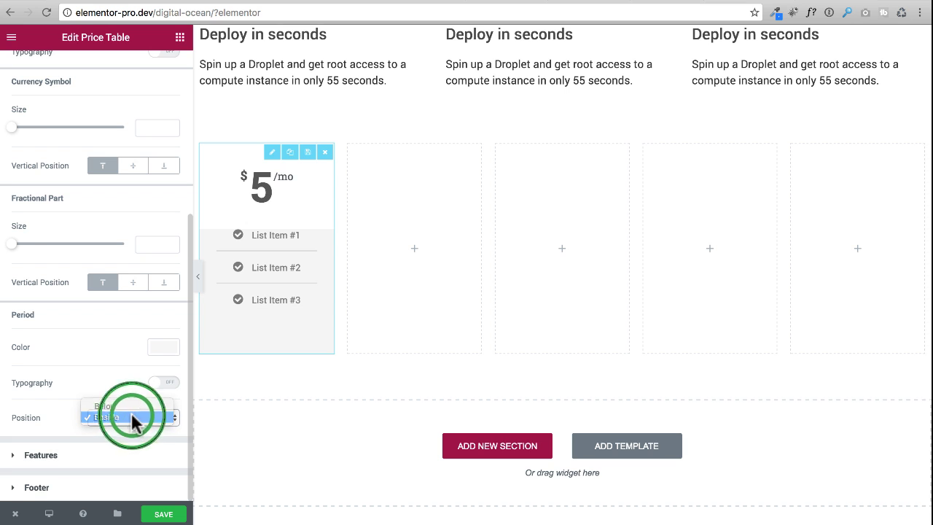
{"action": "left_click", "coordinate": [132, 417]}
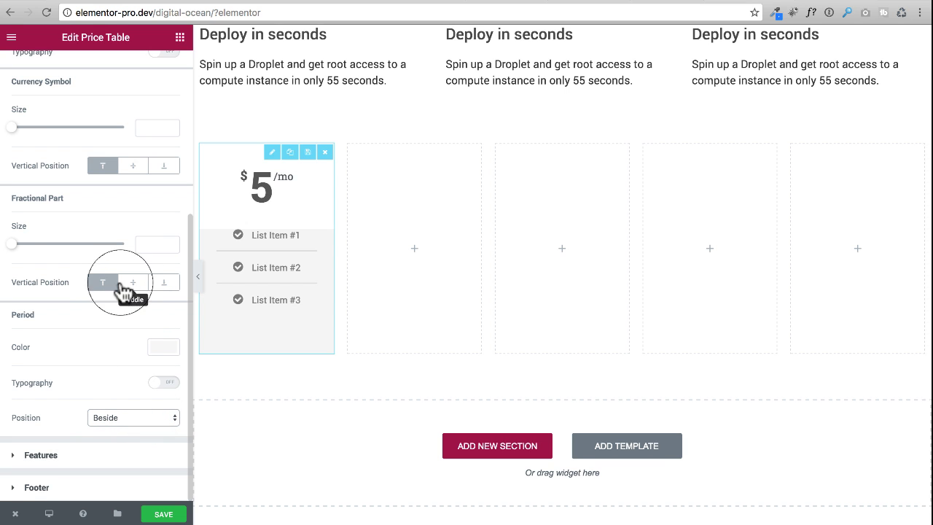
Step: Try the fractional part's top, middle and bottom vertical positions, and set it to Bottom
{"action": "left_click", "coordinate": [166, 285]}
{"action": "left_click", "coordinate": [133, 284]}
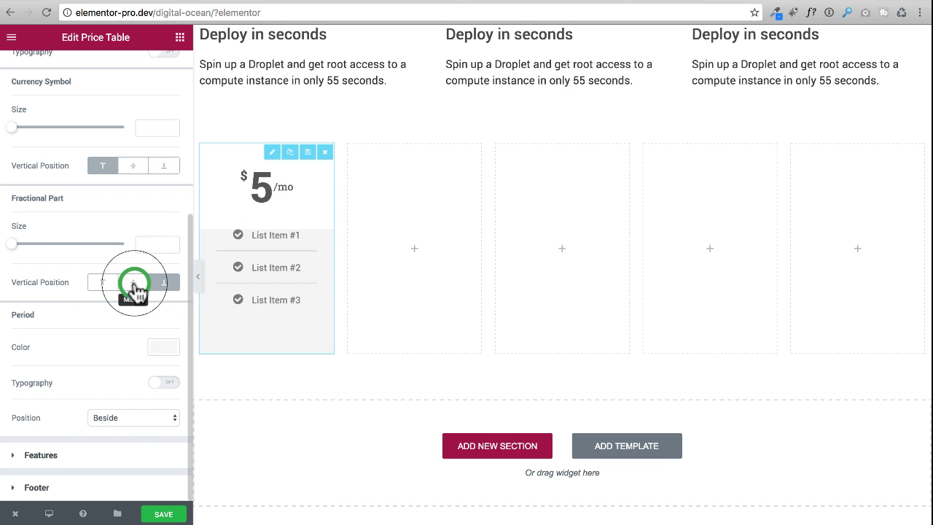
{"action": "left_click", "coordinate": [102, 282]}
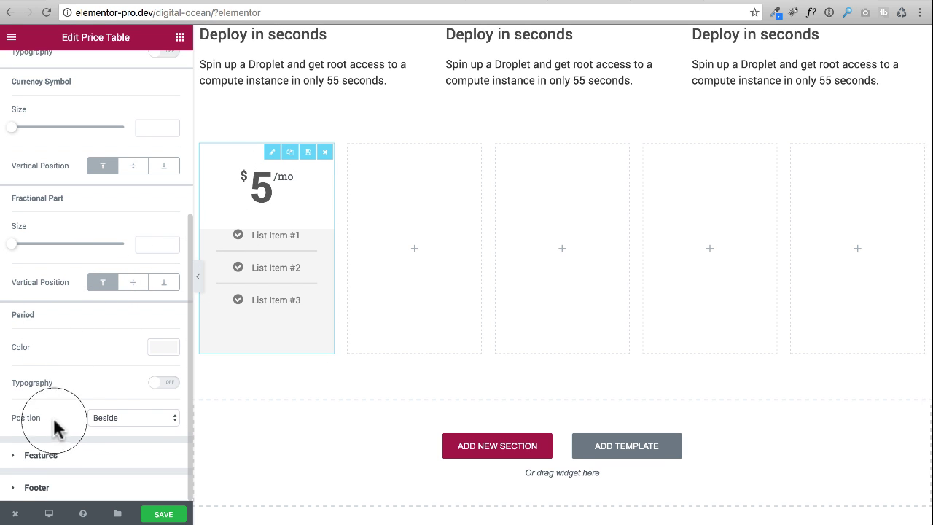
{"action": "left_click", "coordinate": [119, 422]}
{"action": "left_click", "coordinate": [120, 423]}
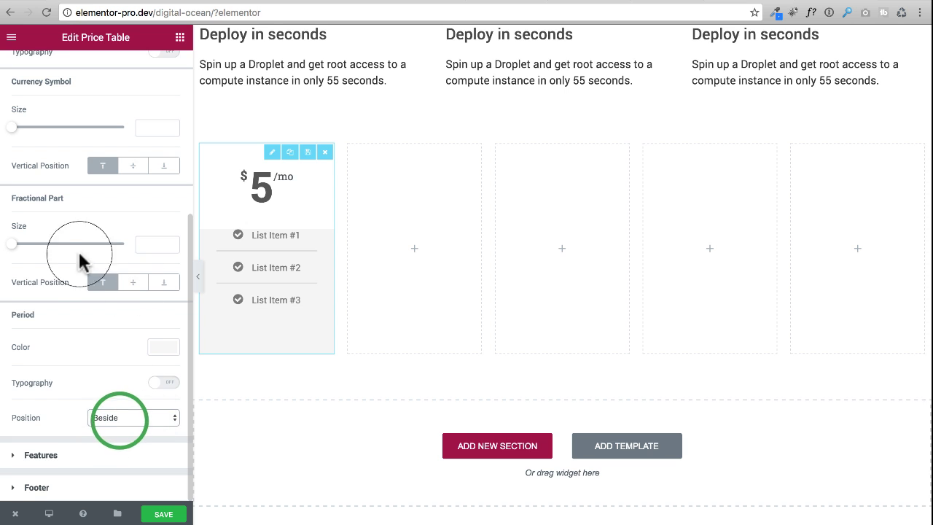
{"action": "left_click", "coordinate": [131, 282]}
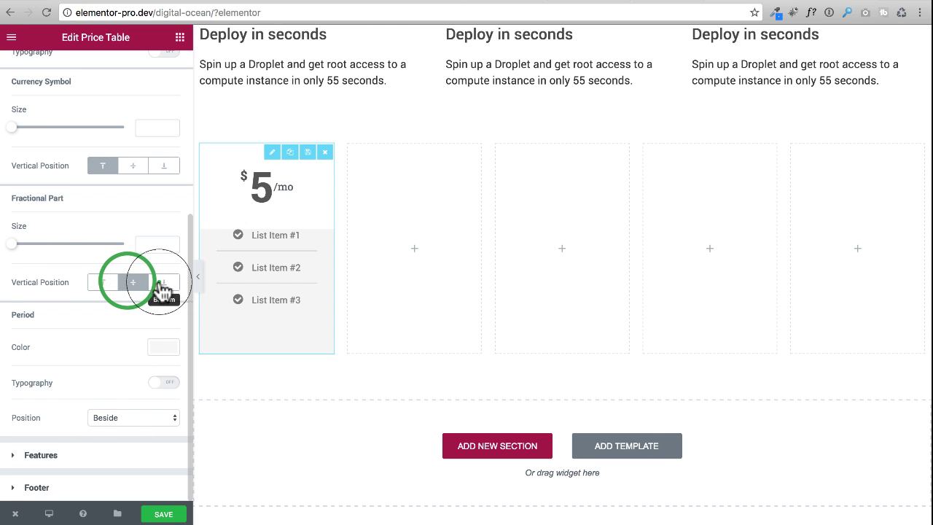
{"action": "left_click", "coordinate": [162, 282]}
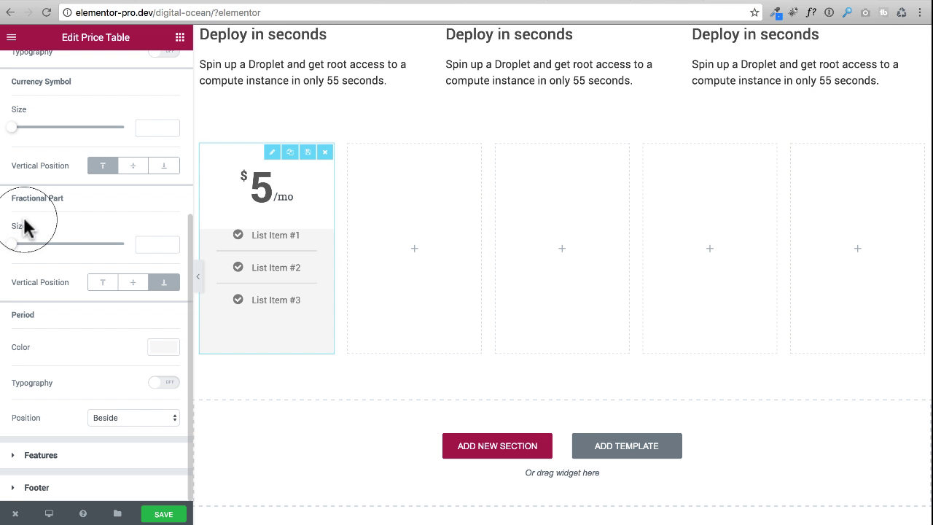
Step: Set the background color of the price table's features list to white
{"action": "scroll", "coordinate": [44, 226], "scroll_direction": "up", "scroll_amount": 5}
{"action": "scroll", "coordinate": [35, 183], "scroll_direction": "up", "scroll_amount": 2}
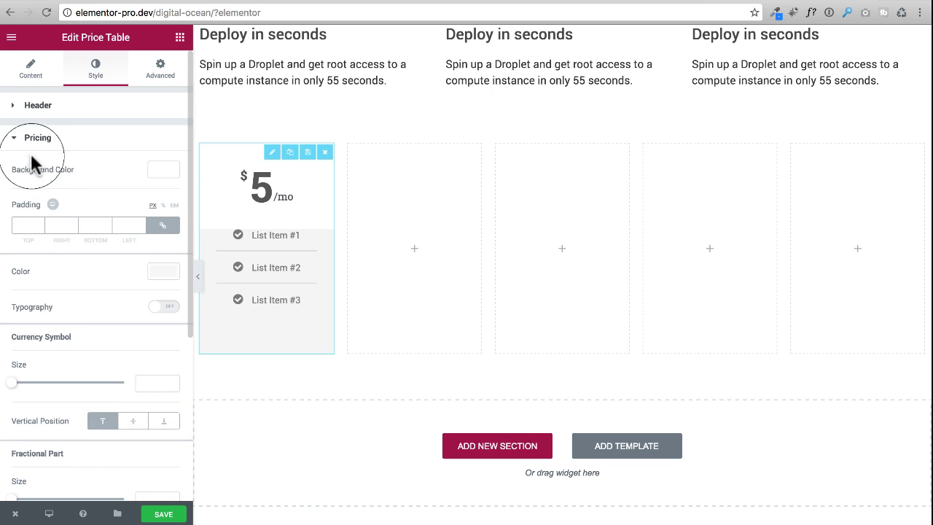
{"action": "left_click", "coordinate": [15, 142]}
{"action": "left_click", "coordinate": [16, 170]}
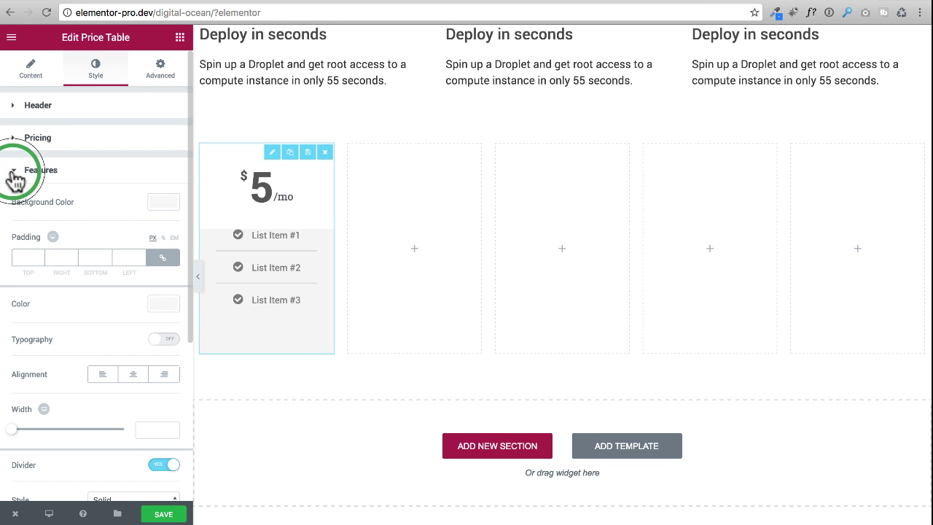
{"action": "left_click", "coordinate": [167, 203]}
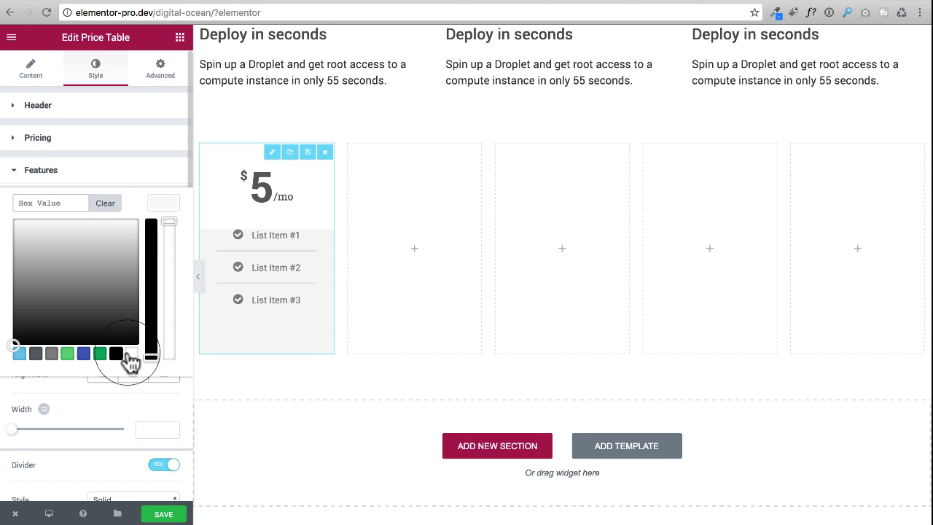
{"action": "left_click", "coordinate": [131, 354]}
{"action": "left_click", "coordinate": [17, 175]}
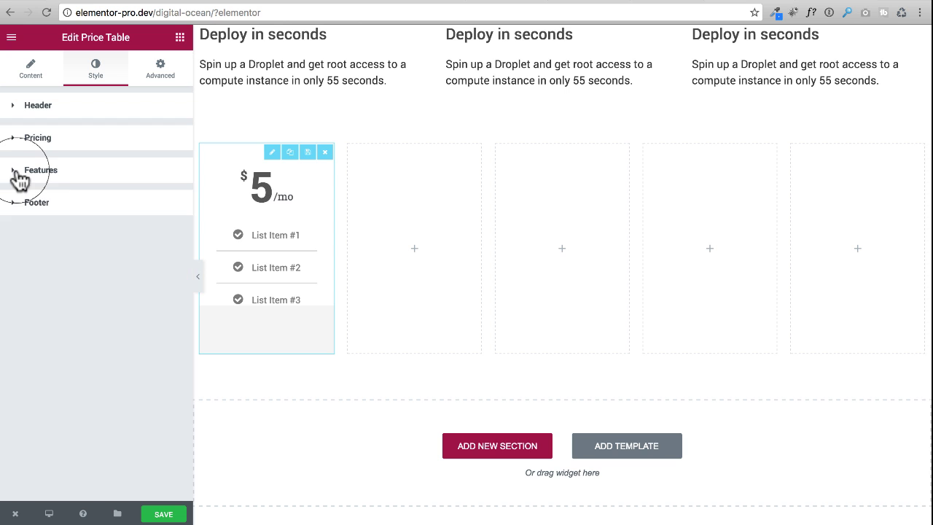
Step: Switch to the DigitalOcean page and copy the blue of the Monthly/Hourly toggle (#0069FF) with the color picker
{"action": "left_click", "coordinate": [17, 175]}
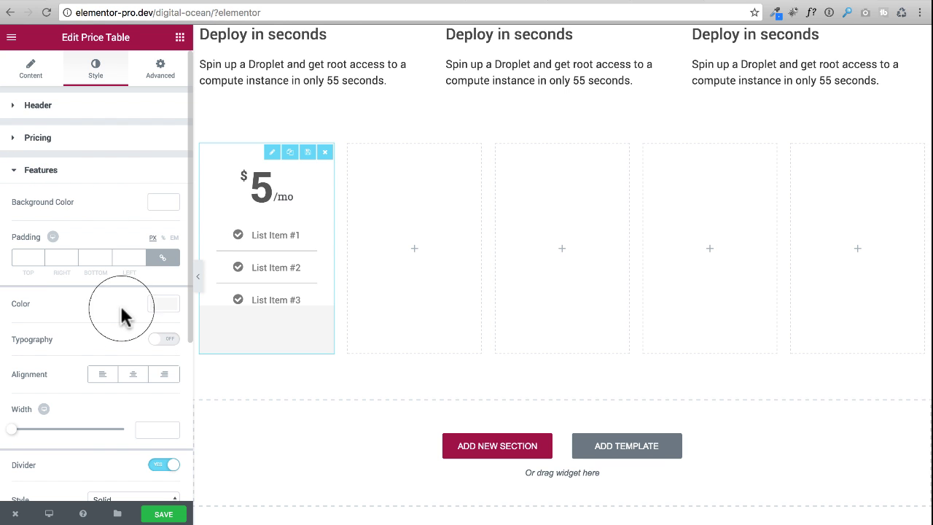
{"action": "left_click", "coordinate": [163, 304]}
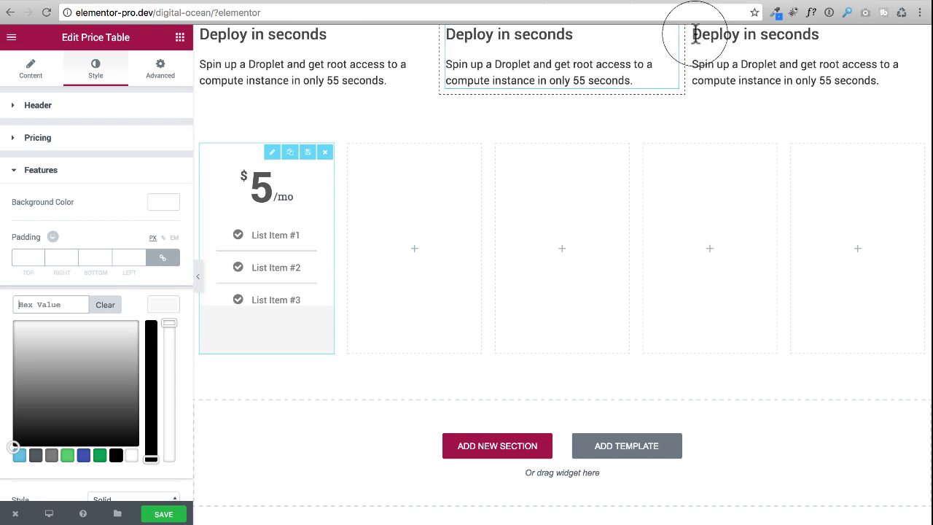
{"action": "left_click", "coordinate": [828, 1]}
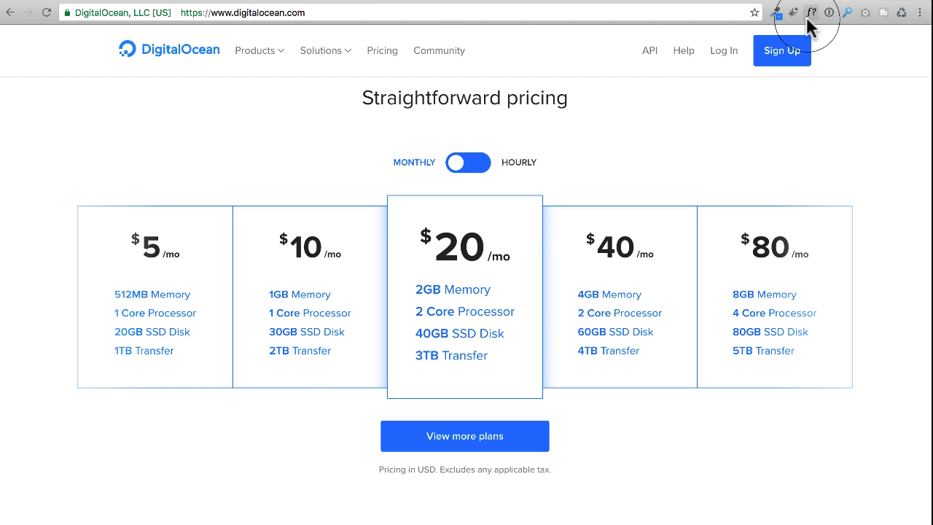
{"action": "left_click", "coordinate": [775, 13]}
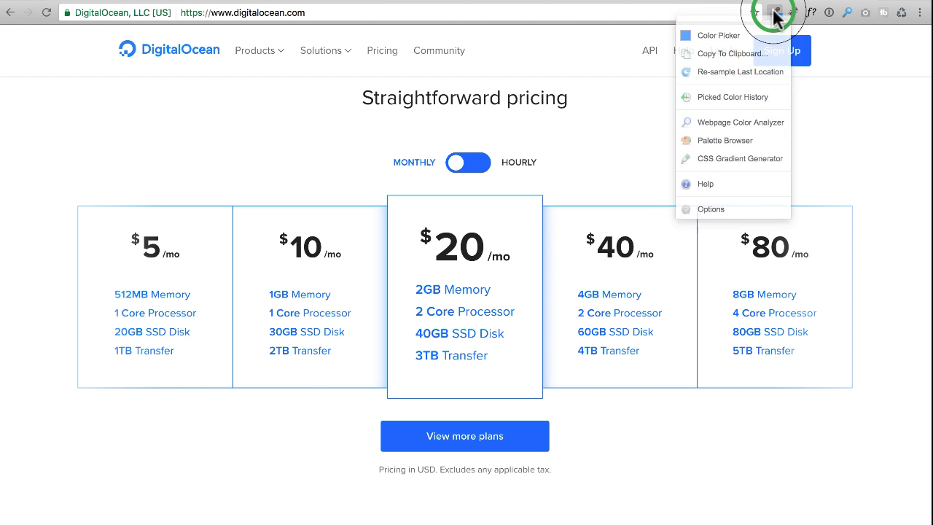
{"action": "left_click", "coordinate": [730, 28]}
{"action": "scroll", "coordinate": [450, 314], "scroll_direction": "up", "scroll_amount": 1}
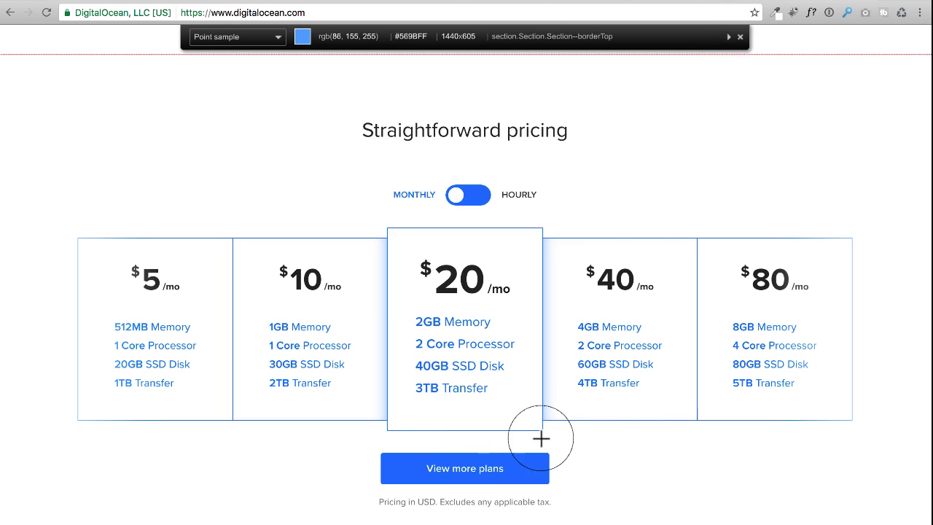
{"action": "left_click", "coordinate": [480, 195]}
{"action": "left_click", "coordinate": [469, 196]}
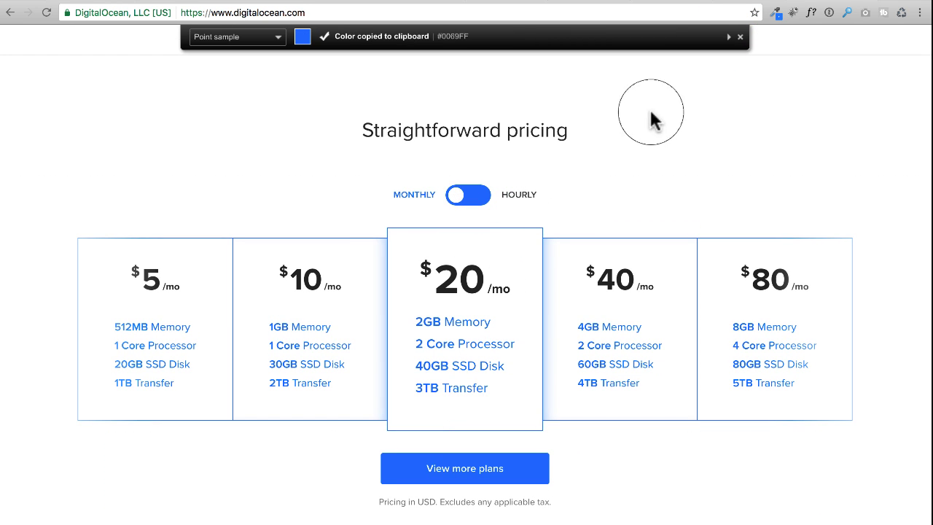
Step: Back in the Elementor page, set the features list's text color to the copied blue, #0069ff
{"action": "left_click", "coordinate": [736, 0]}
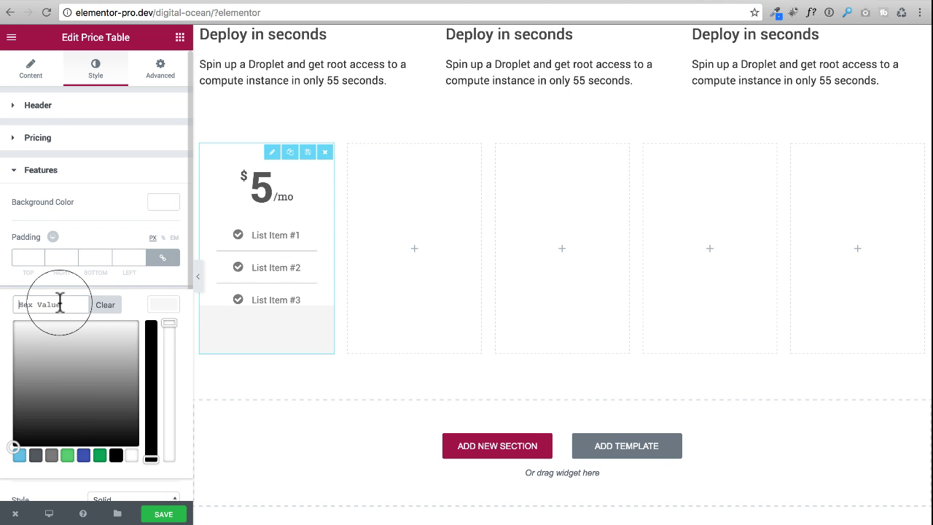
{"action": "key", "text": "ctrl+v"}
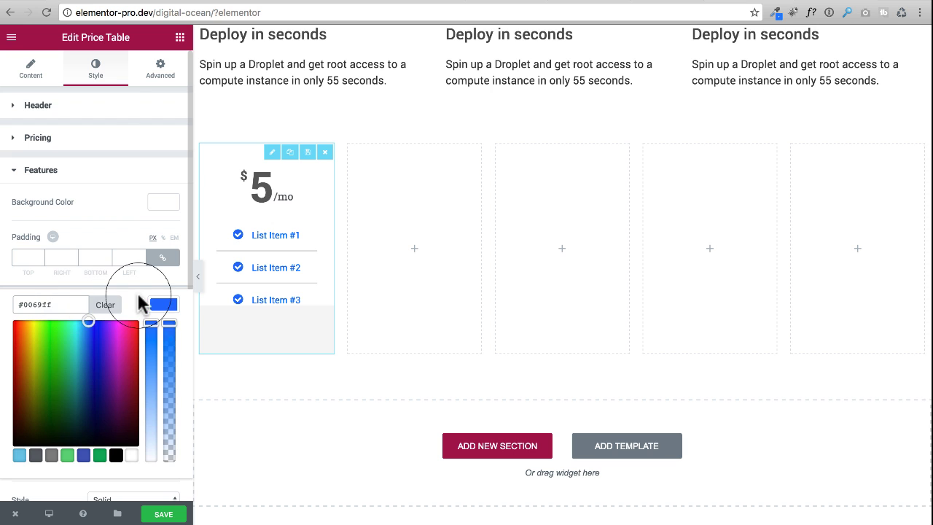
{"action": "left_click", "coordinate": [156, 310]}
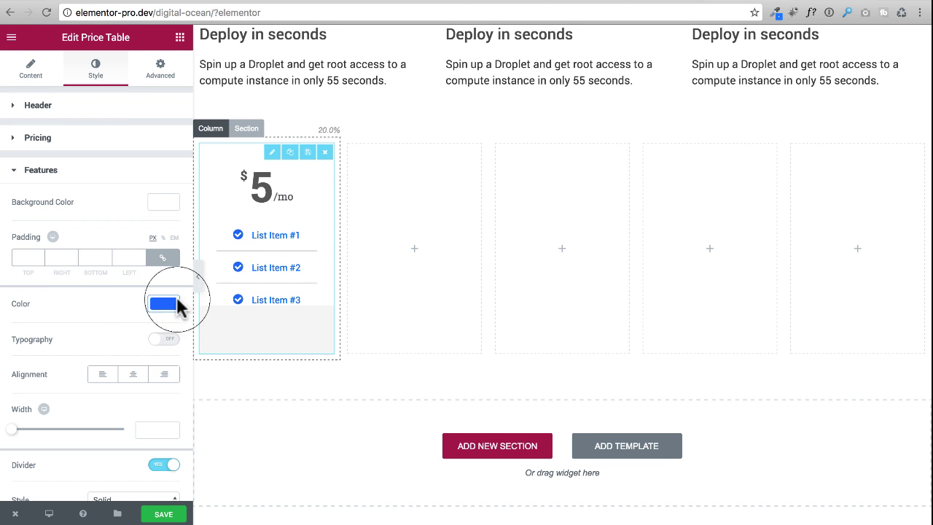
Step: Turn off the divider between the items of the price table's features list
{"action": "scroll", "coordinate": [110, 302], "scroll_direction": "down", "scroll_amount": 1}
{"action": "scroll", "coordinate": [110, 306], "scroll_direction": "down", "scroll_amount": 3}
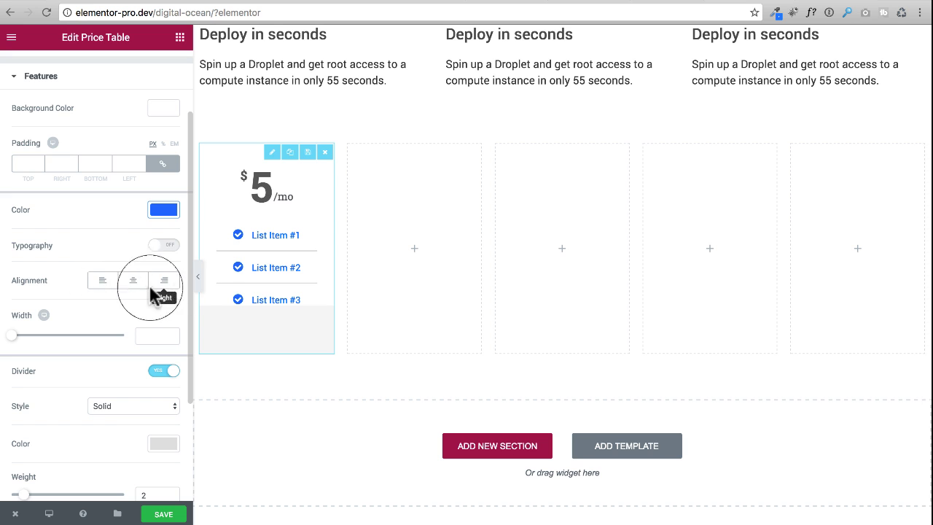
{"action": "scroll", "coordinate": [109, 299], "scroll_direction": "down", "scroll_amount": 2}
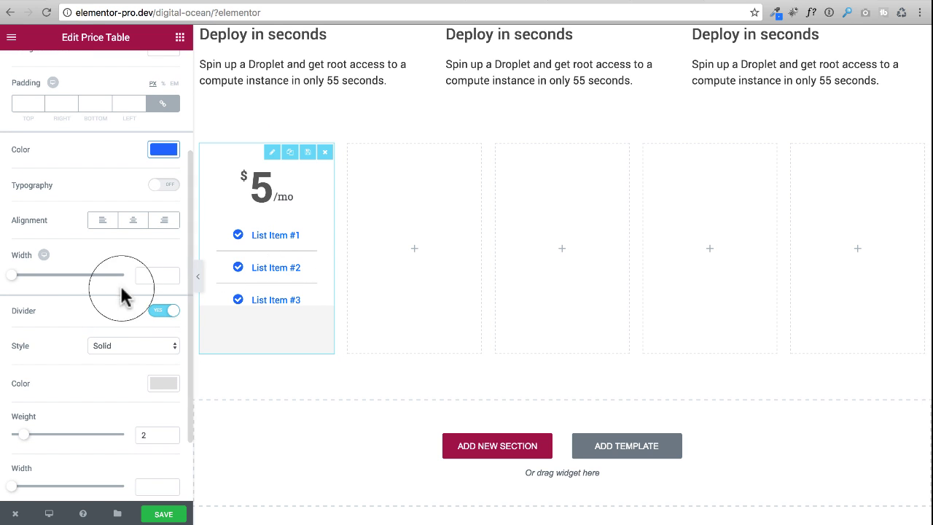
{"action": "left_click", "coordinate": [160, 312]}
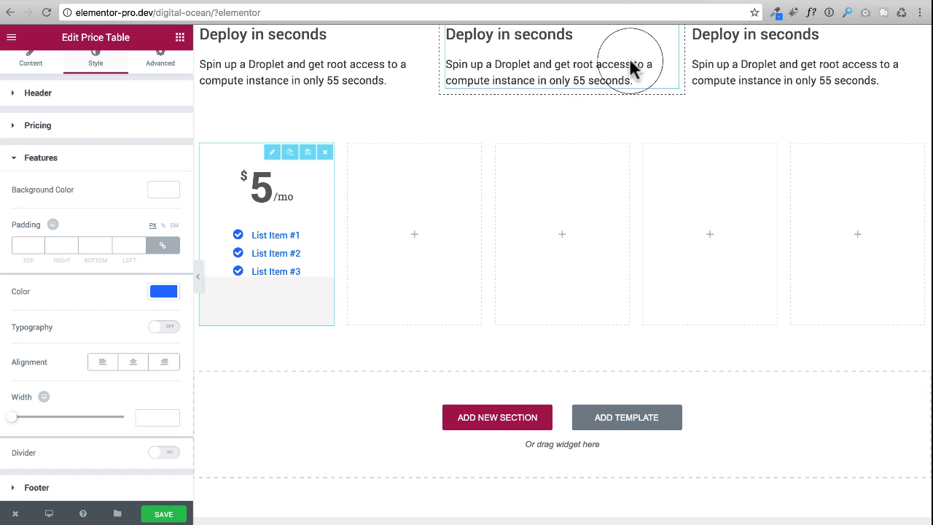
{"action": "left_click", "coordinate": [827, 0]}
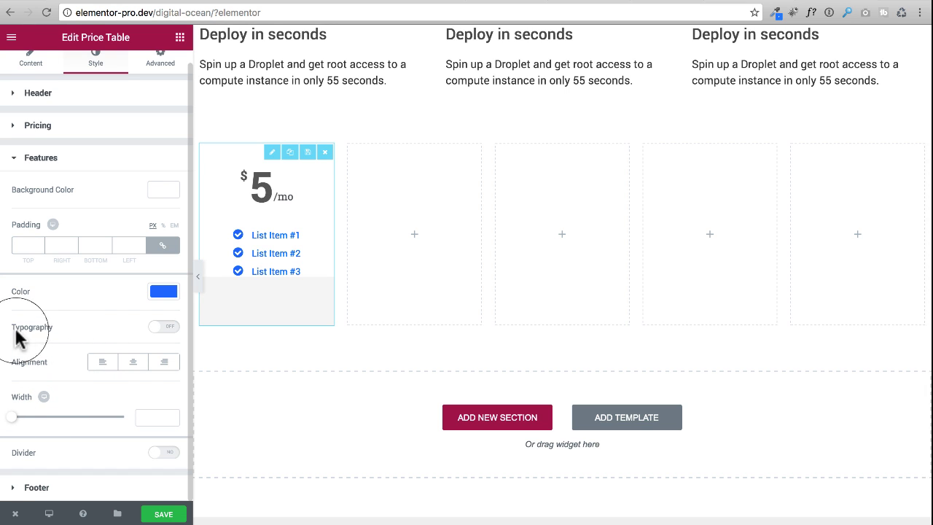
Step: Enable custom typography for the features list and set its line height to 24 px
{"action": "left_click", "coordinate": [165, 326]}
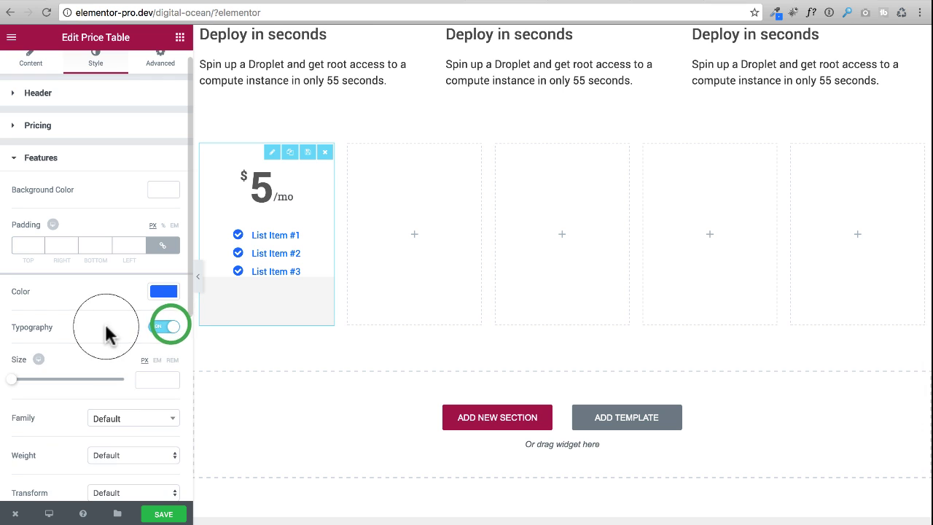
{"action": "scroll", "coordinate": [93, 332], "scroll_direction": "down", "scroll_amount": 5}
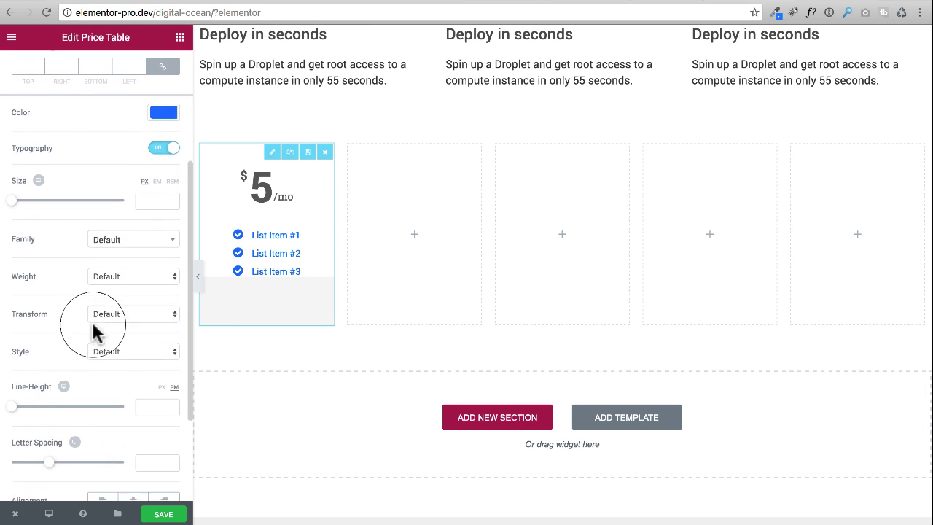
{"action": "scroll", "coordinate": [92, 326], "scroll_direction": "down", "scroll_amount": 2}
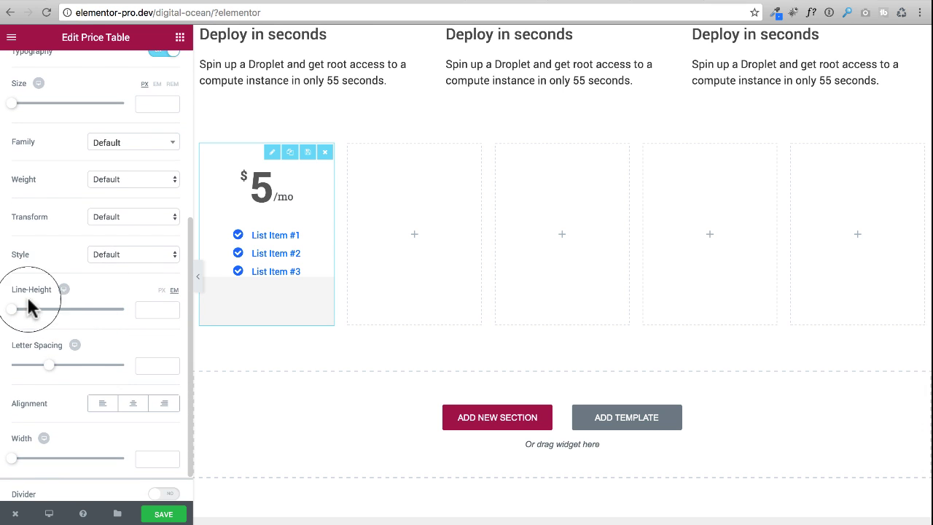
{"action": "left_click_drag", "start_coordinate": [14, 312], "coordinate": [49, 307]}
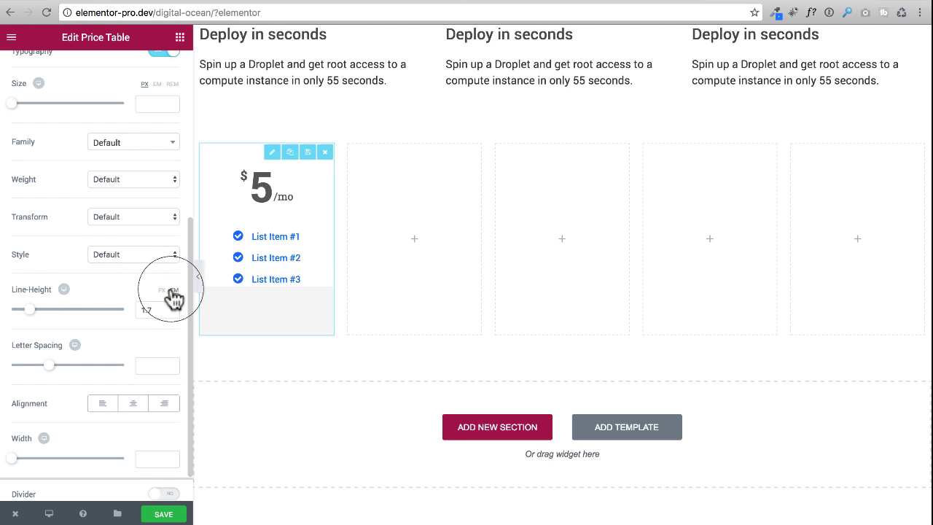
{"action": "left_click", "coordinate": [162, 292]}
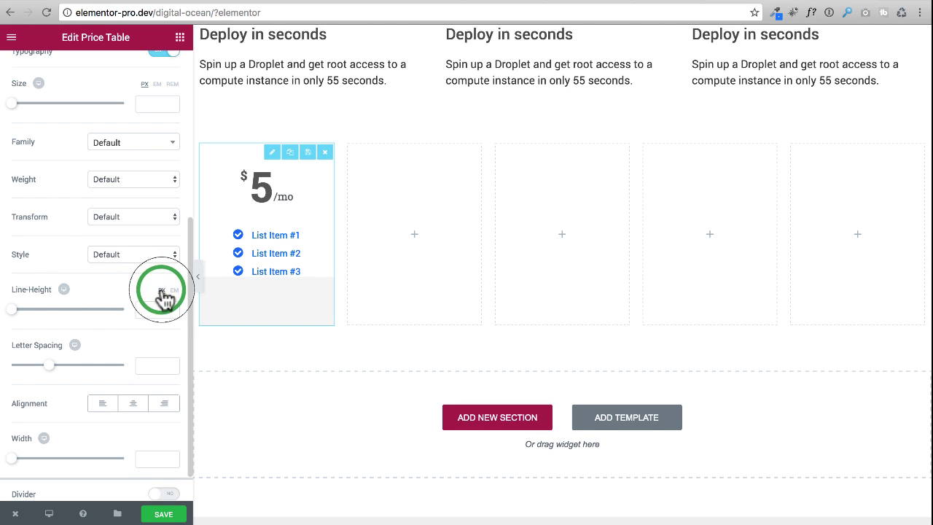
{"action": "left_click", "coordinate": [19, 309]}
{"action": "left_click_drag", "start_coordinate": [19, 309], "coordinate": [40, 314]}
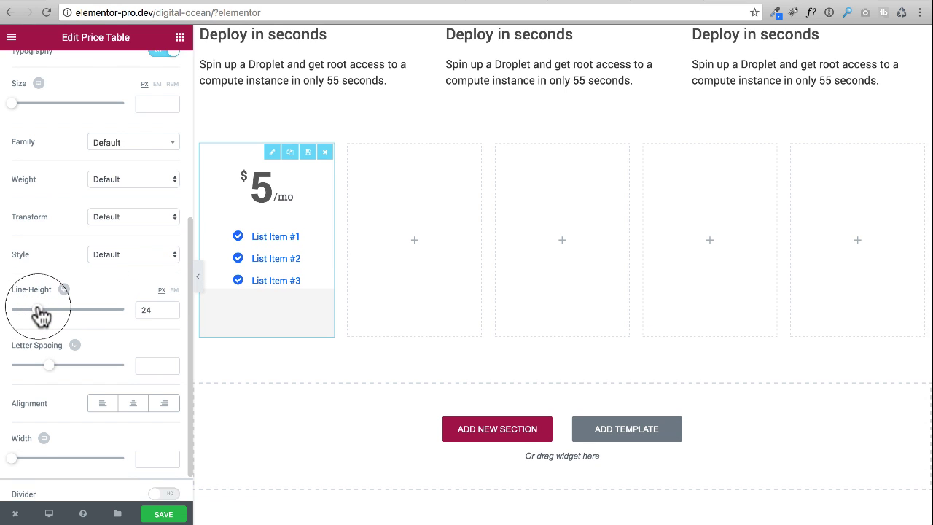
{"action": "scroll", "coordinate": [63, 251], "scroll_direction": "down", "scroll_amount": 1}
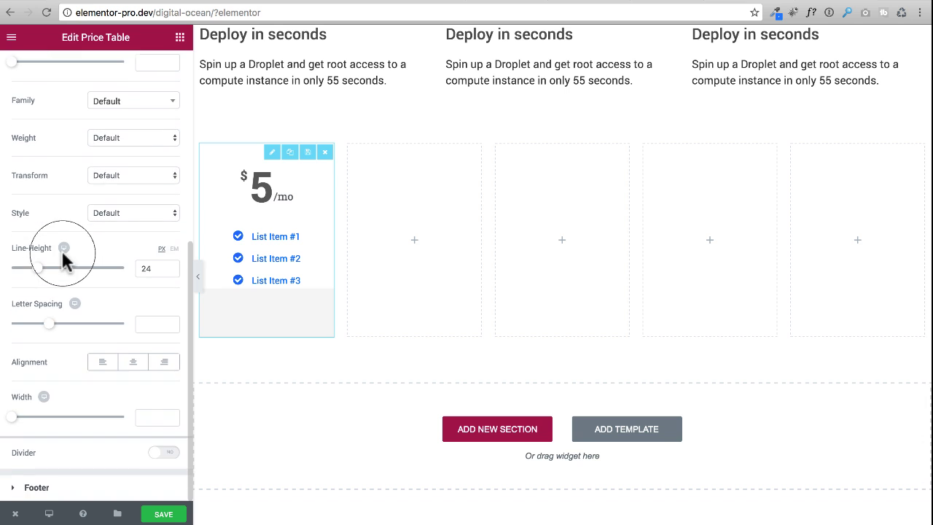
{"action": "scroll", "coordinate": [65, 262], "scroll_direction": "up", "scroll_amount": 6}
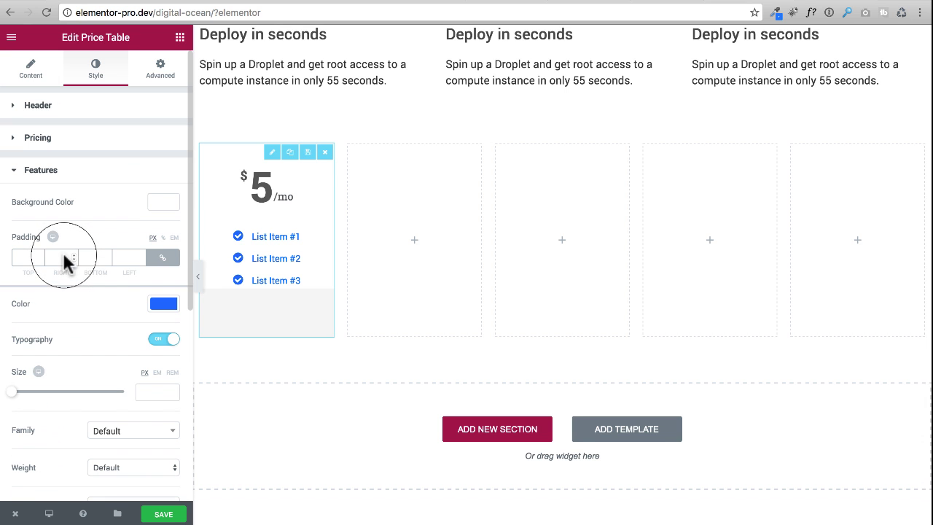
Step: Set the background color of the price table's footer to white, #ffffff
{"action": "left_click", "coordinate": [33, 170]}
{"action": "left_click", "coordinate": [42, 206]}
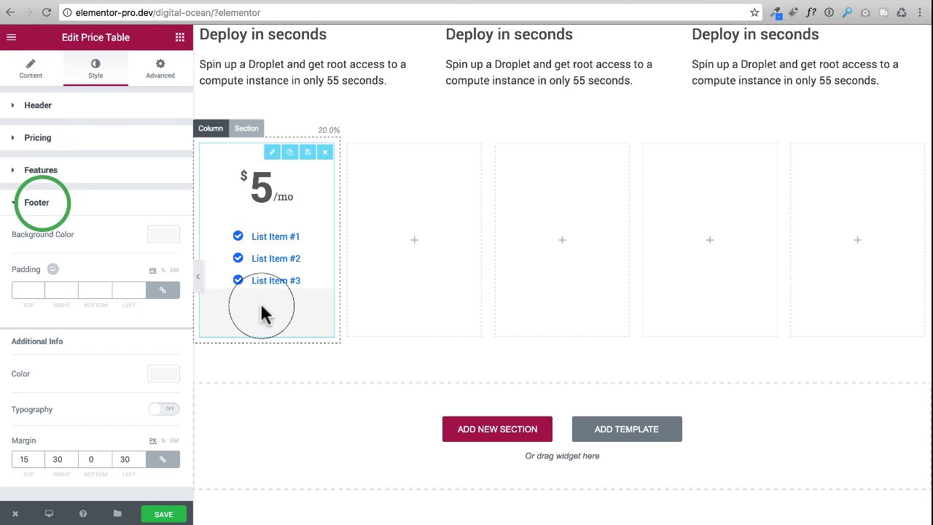
{"action": "left_click", "coordinate": [153, 238]}
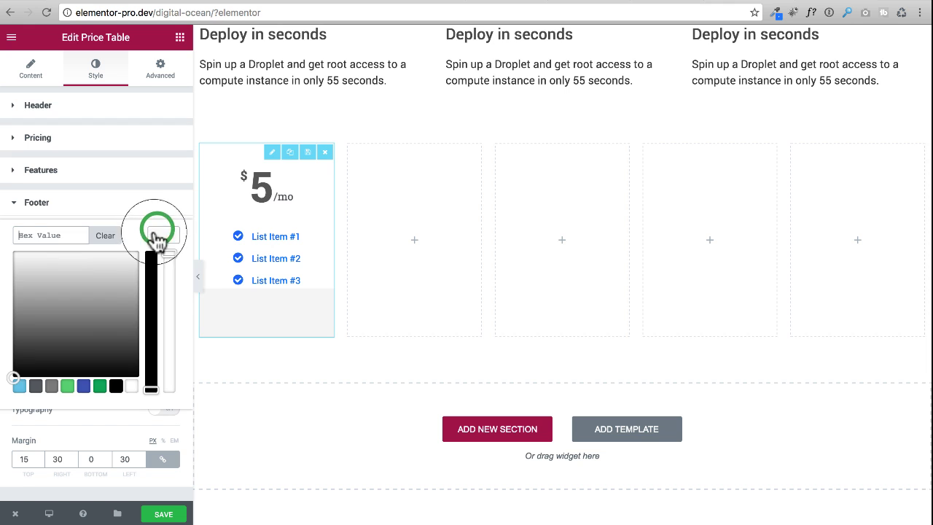
{"action": "left_click", "coordinate": [132, 388]}
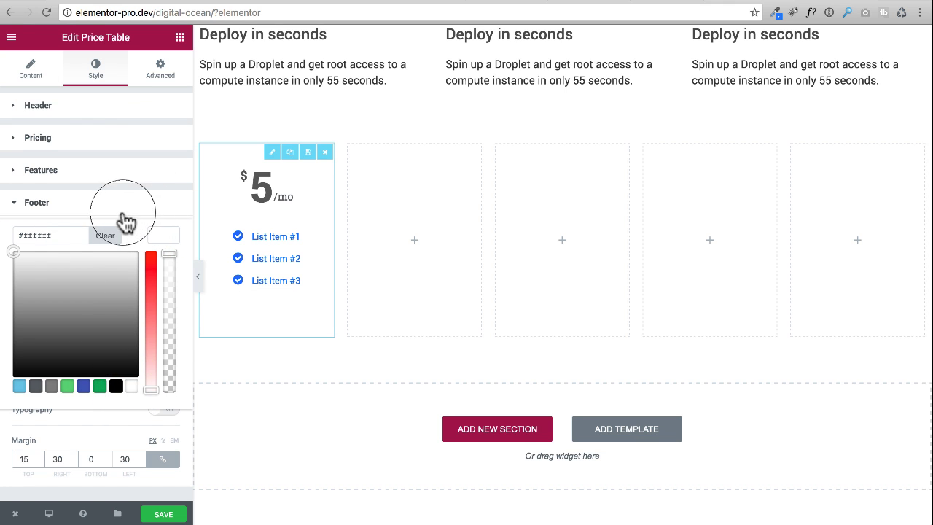
{"action": "left_click", "coordinate": [14, 206]}
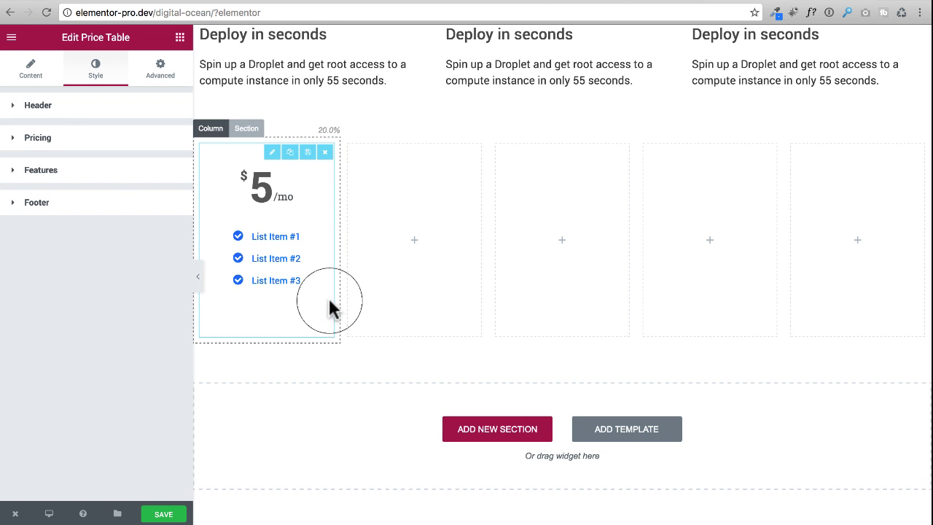
Step: Give the whole price table a classic background in the copied blue, #0069ff
{"action": "left_click", "coordinate": [156, 70]}
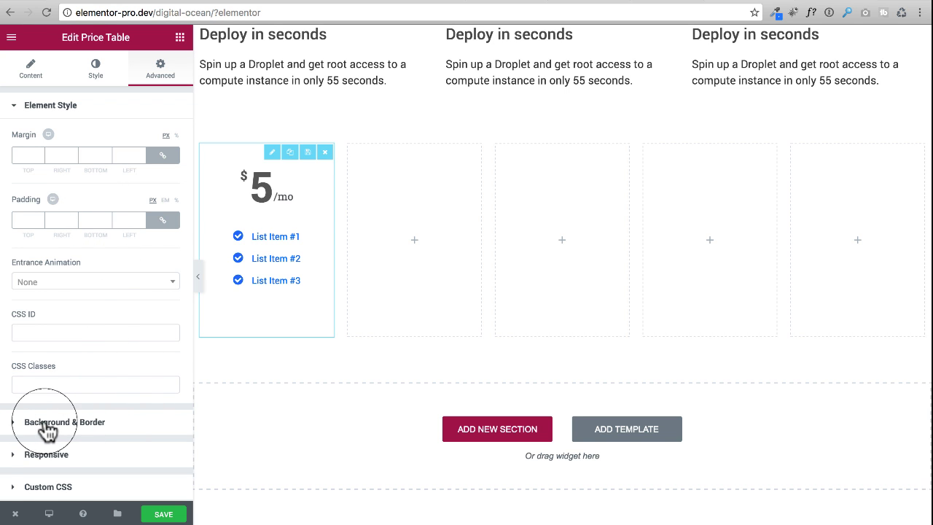
{"action": "left_click", "coordinate": [12, 425]}
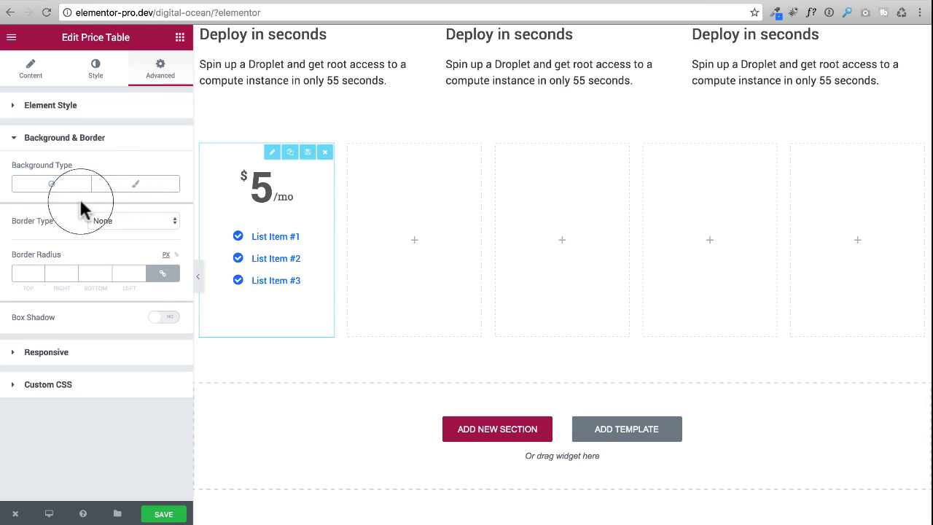
{"action": "left_click", "coordinate": [136, 184]}
{"action": "left_click", "coordinate": [164, 221]}
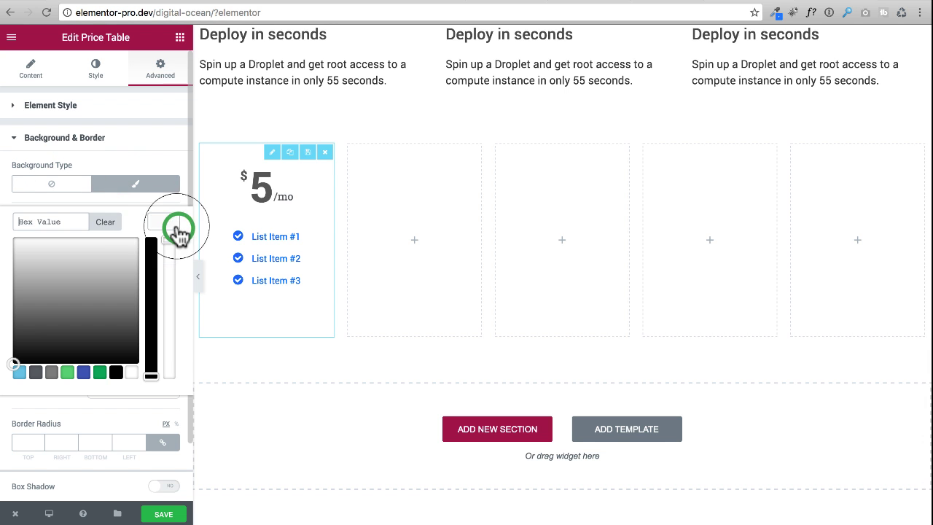
{"action": "left_click", "coordinate": [69, 218]}
{"action": "type", "text": "#0069FF"}
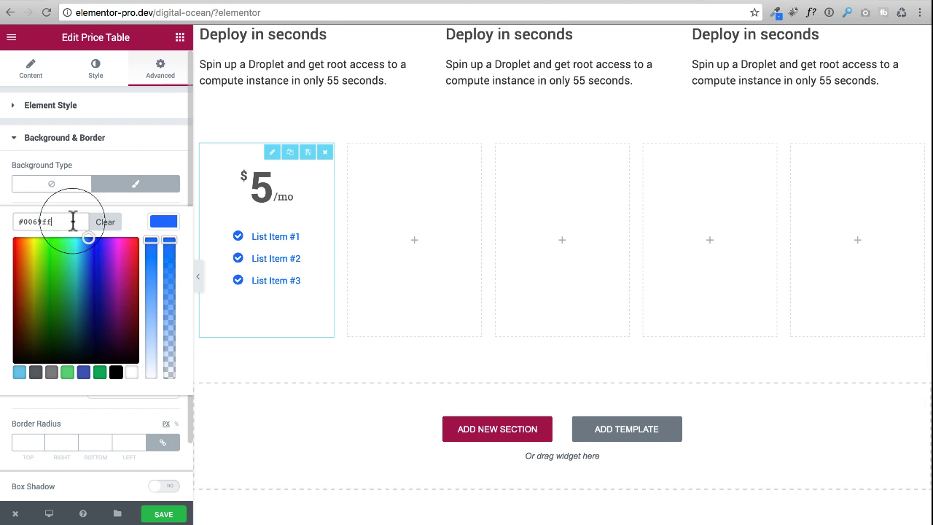
{"action": "left_click", "coordinate": [162, 223]}
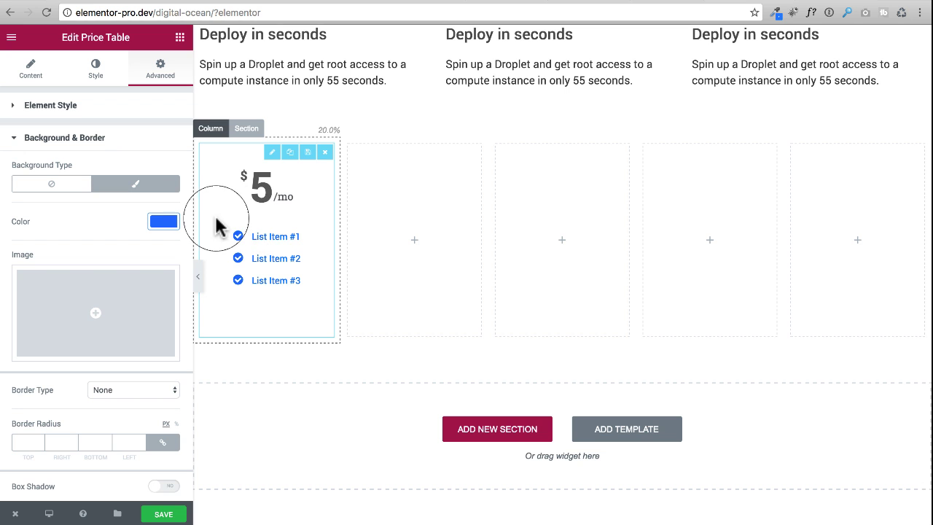
Step: Try 0 px padding on all sides of the price table's column, set it to 1 px, and preview the page without the editing panel
{"action": "left_click", "coordinate": [211, 127]}
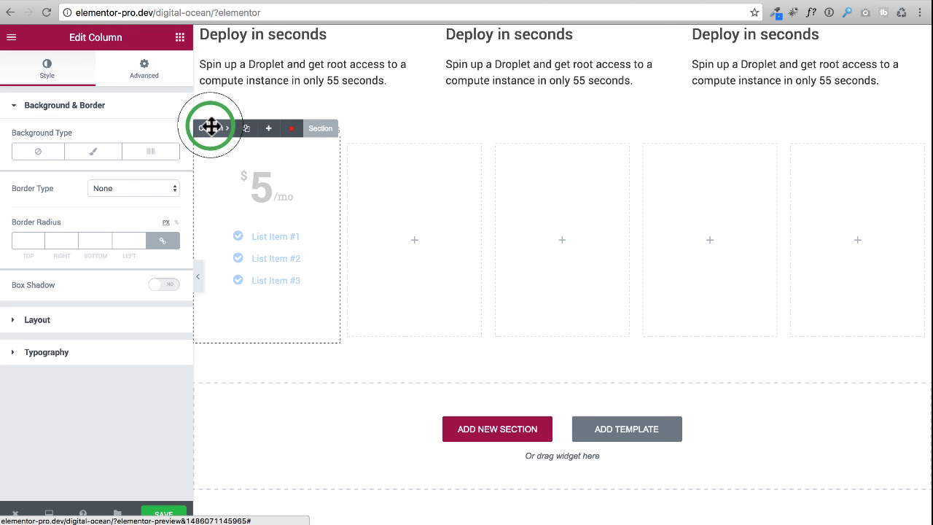
{"action": "left_click", "coordinate": [140, 69]}
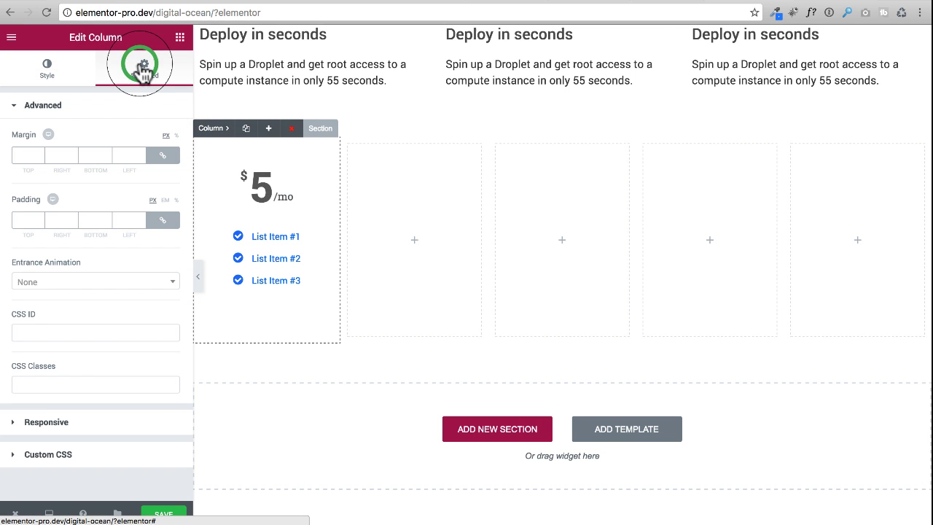
{"action": "left_click", "coordinate": [41, 217]}
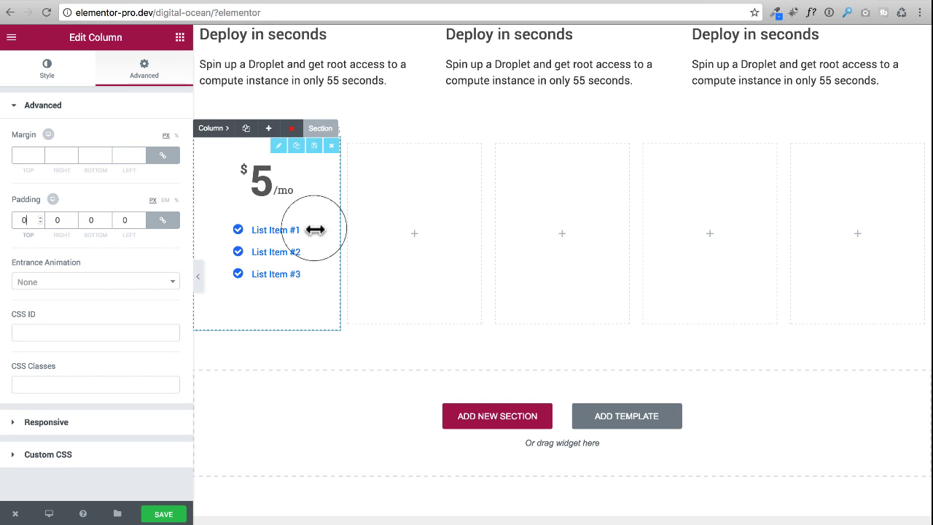
{"action": "left_click", "coordinate": [198, 276]}
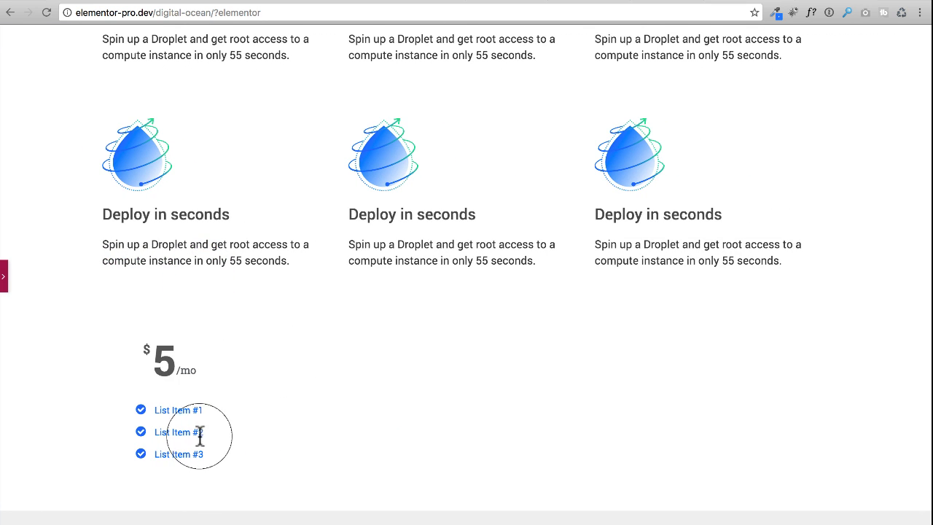
{"action": "left_click", "coordinate": [7, 279]}
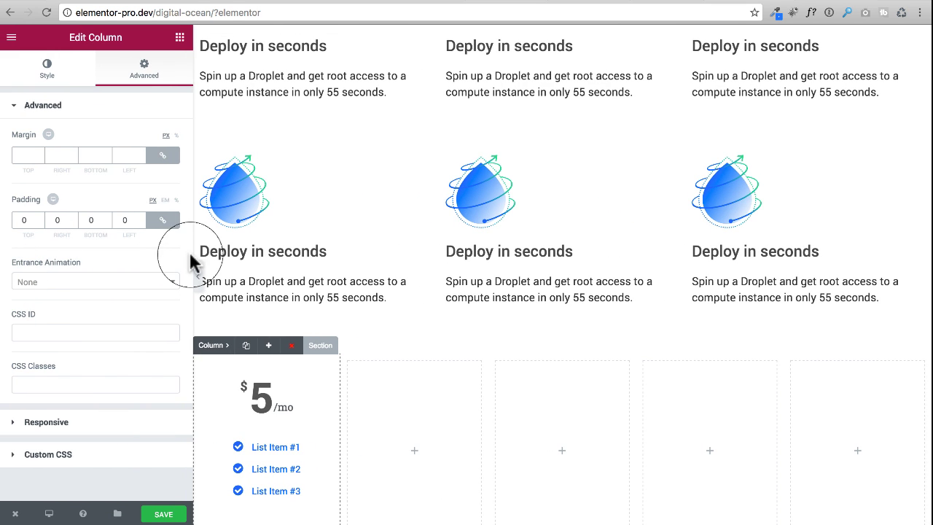
{"action": "left_click", "coordinate": [40, 217]}
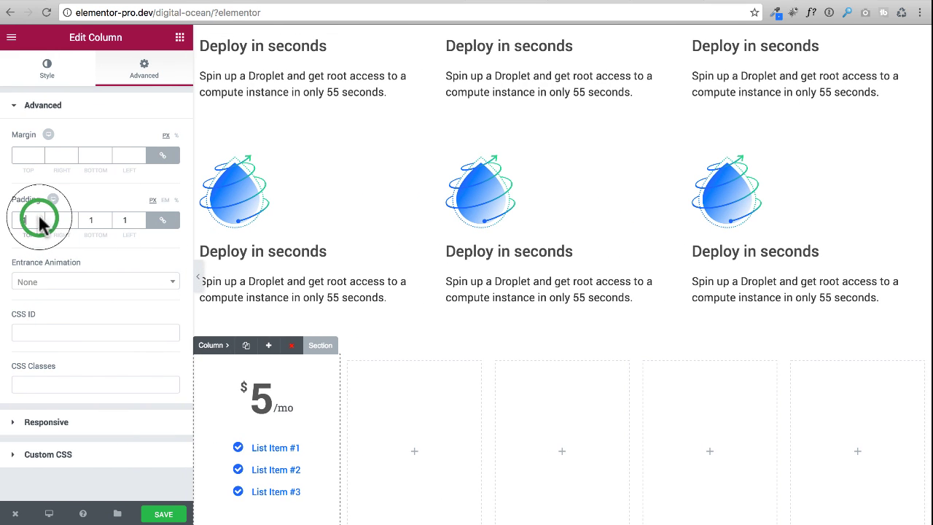
{"action": "left_click", "coordinate": [198, 277]}
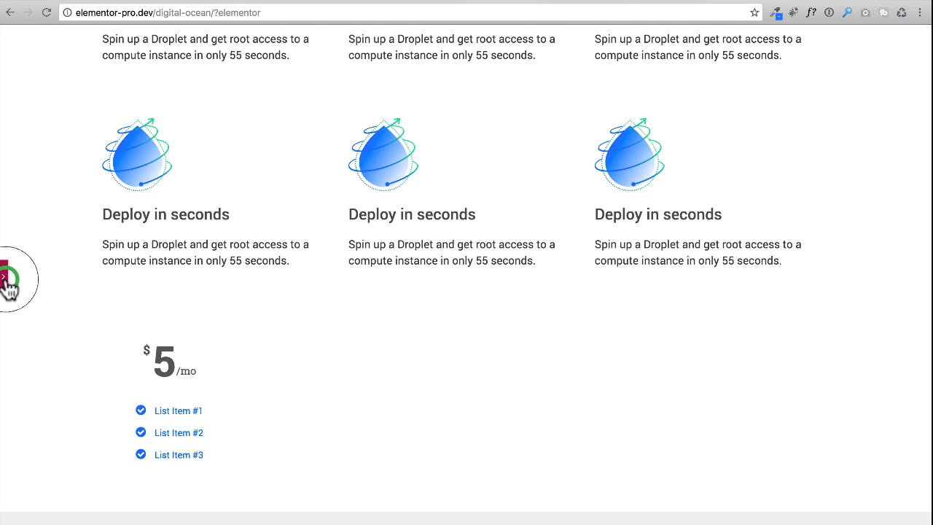
{"action": "left_click", "coordinate": [4, 277]}
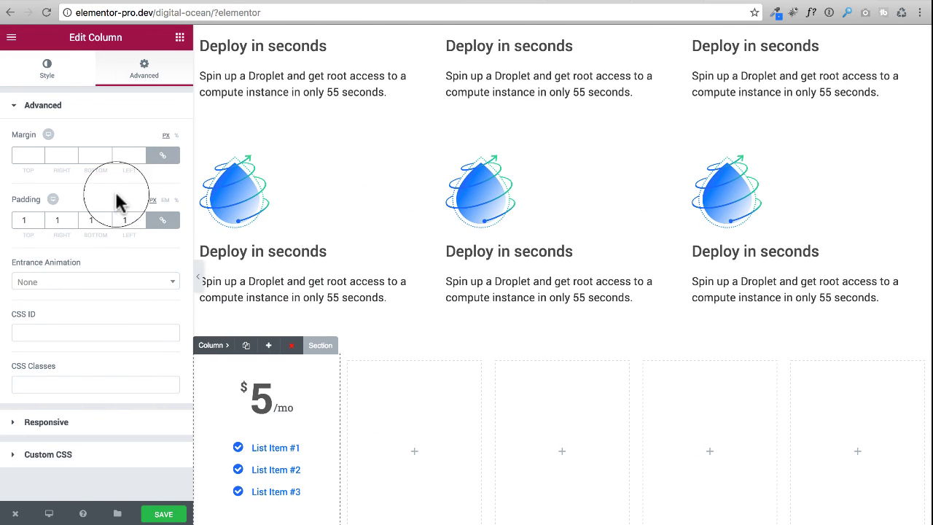
Step: Give the first price table a solid border 1 px wide on all sides and preview the page without the editing panel
{"action": "left_click", "coordinate": [274, 424]}
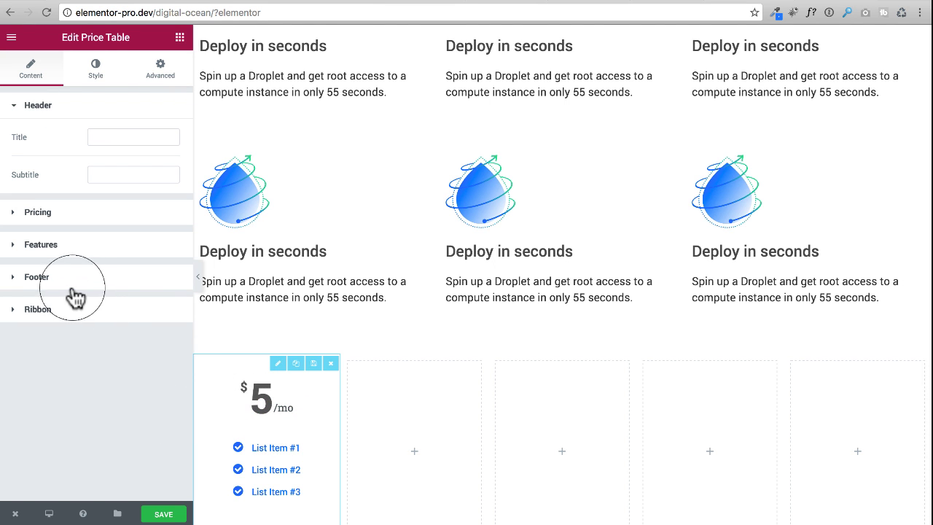
{"action": "left_click", "coordinate": [162, 64]}
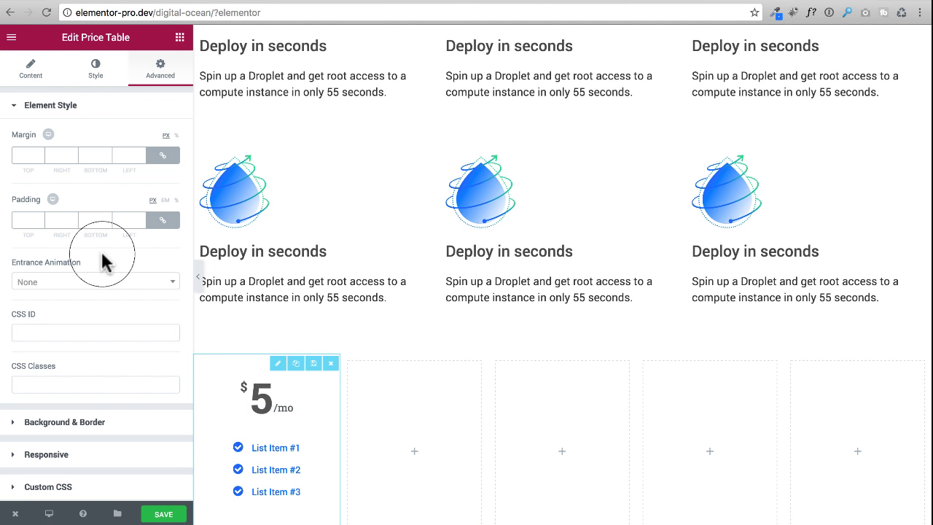
{"action": "left_click", "coordinate": [95, 429]}
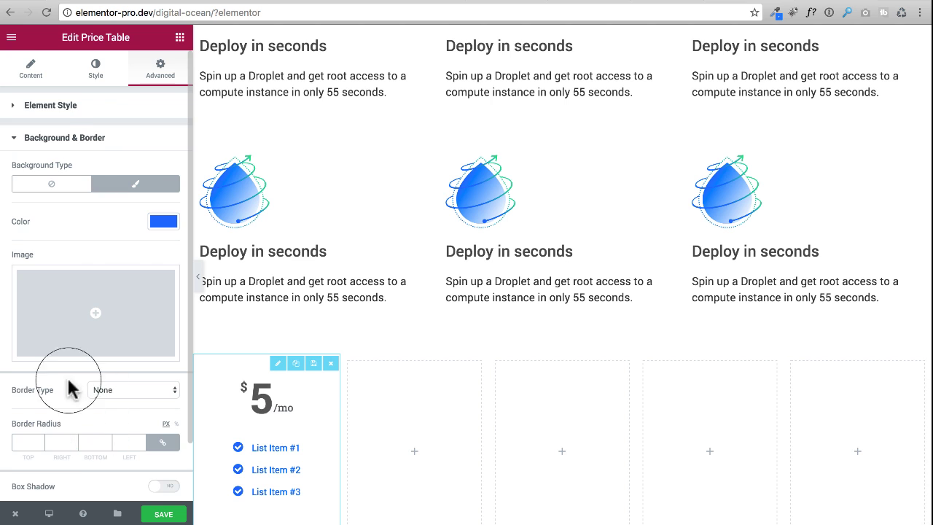
{"action": "scroll", "coordinate": [58, 368], "scroll_direction": "down", "scroll_amount": 2}
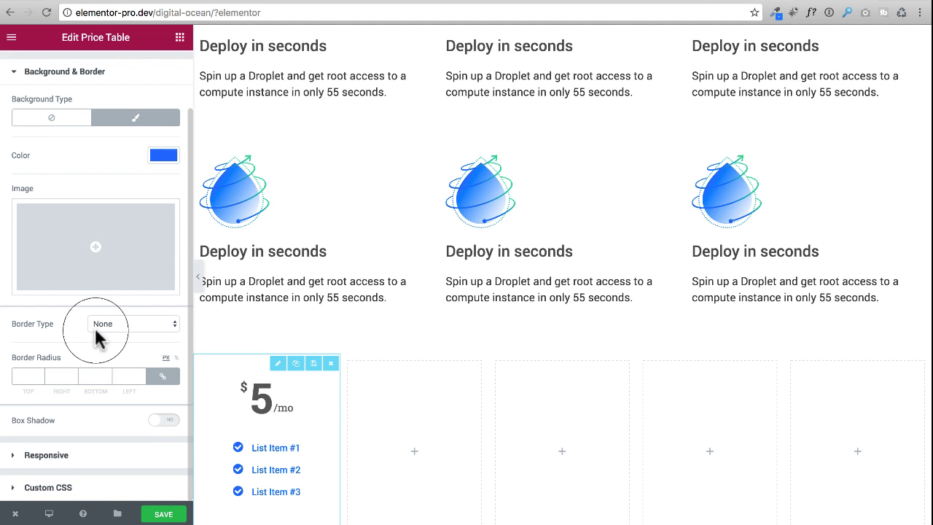
{"action": "scroll", "coordinate": [95, 332], "scroll_direction": "up", "scroll_amount": 1}
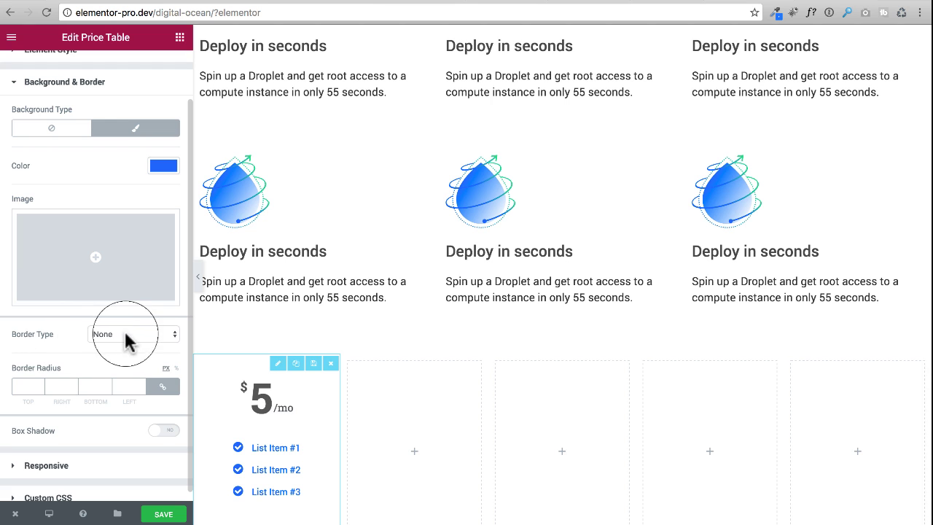
{"action": "left_click", "coordinate": [126, 334]}
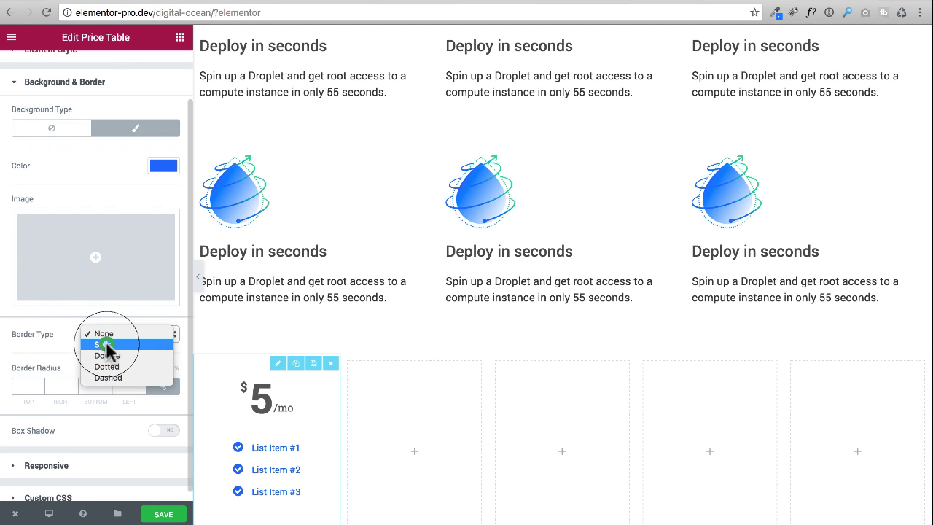
{"action": "left_click", "coordinate": [106, 344]}
{"action": "scroll", "coordinate": [78, 357], "scroll_direction": "down", "scroll_amount": 3}
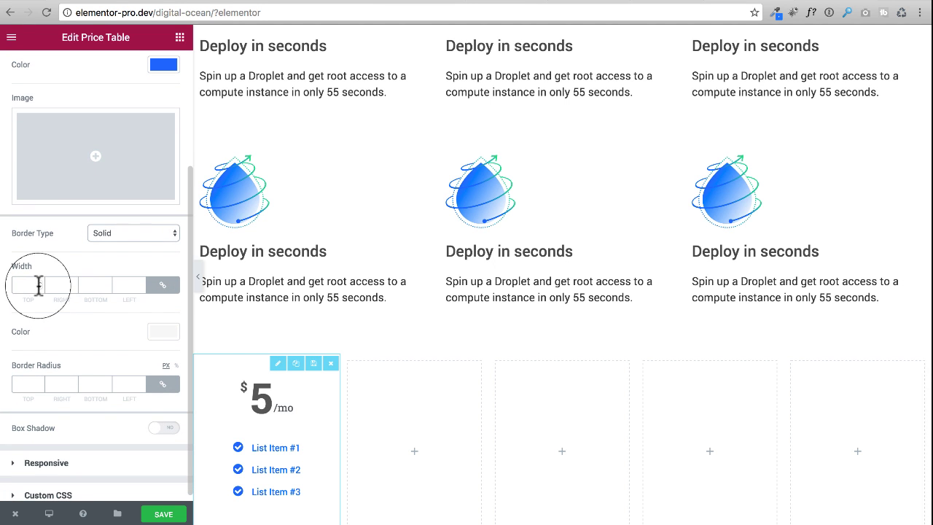
{"action": "left_click", "coordinate": [40, 282]}
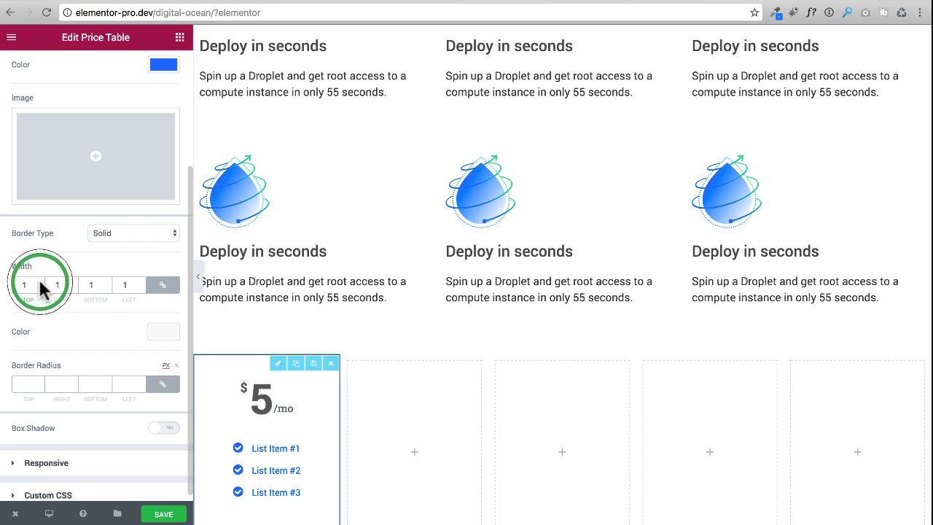
{"action": "left_click", "coordinate": [199, 275]}
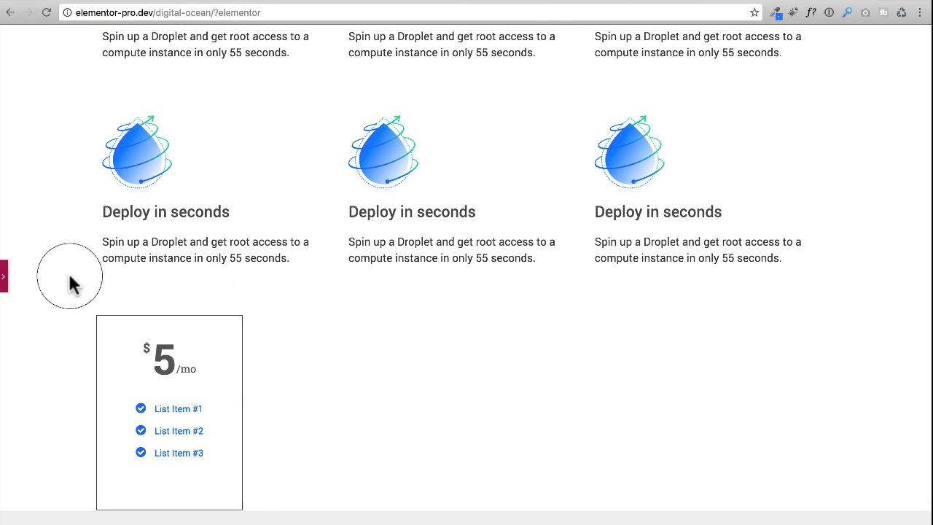
{"action": "left_click", "coordinate": [4, 276]}
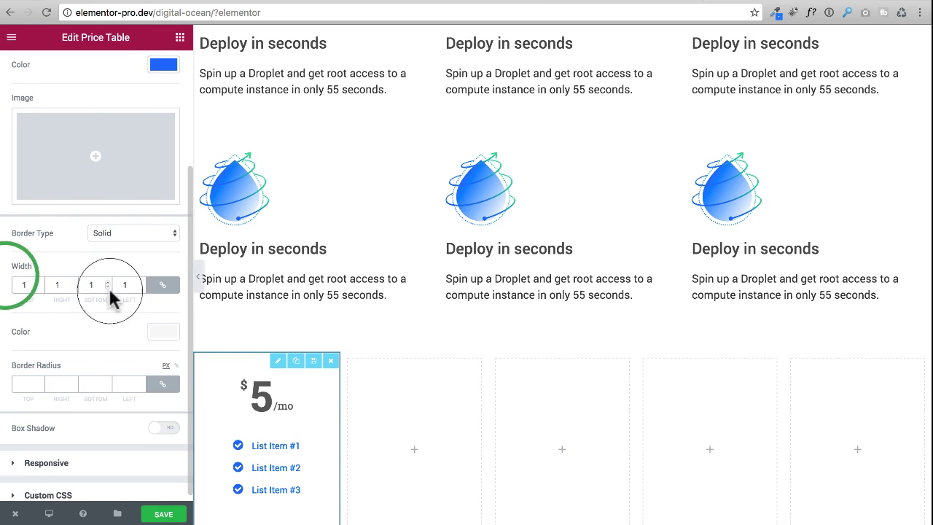
Step: Set the price table's border color to #0069ff and preview the page without the editing panel
{"action": "left_click", "coordinate": [163, 331]}
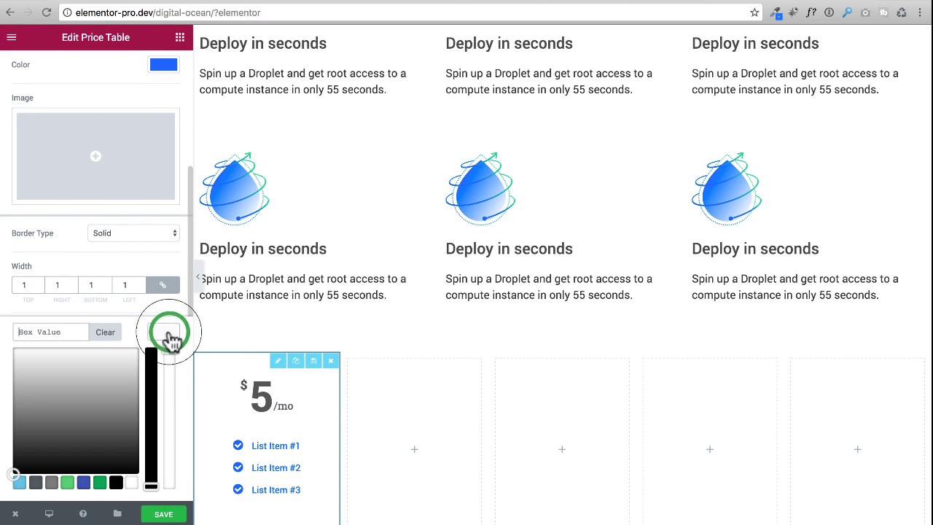
{"action": "type", "text": "#0069ff"}
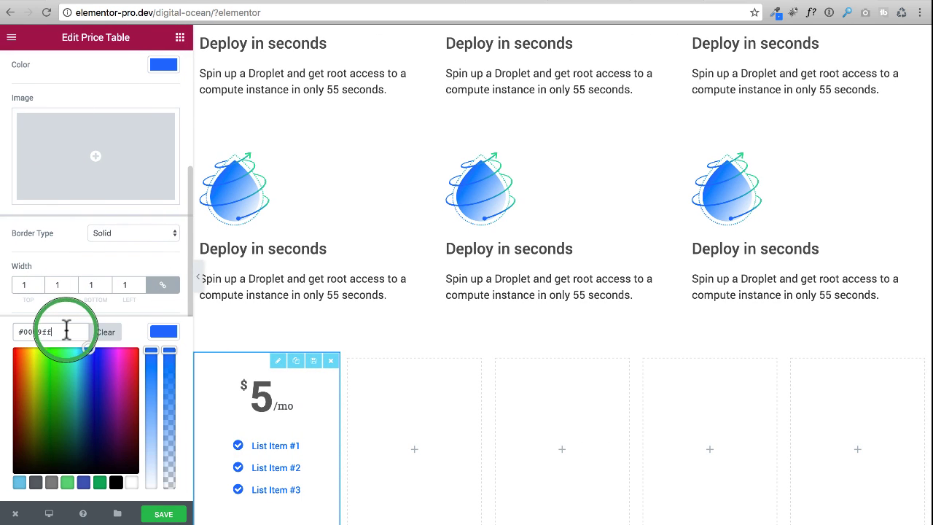
{"action": "left_click", "coordinate": [168, 330]}
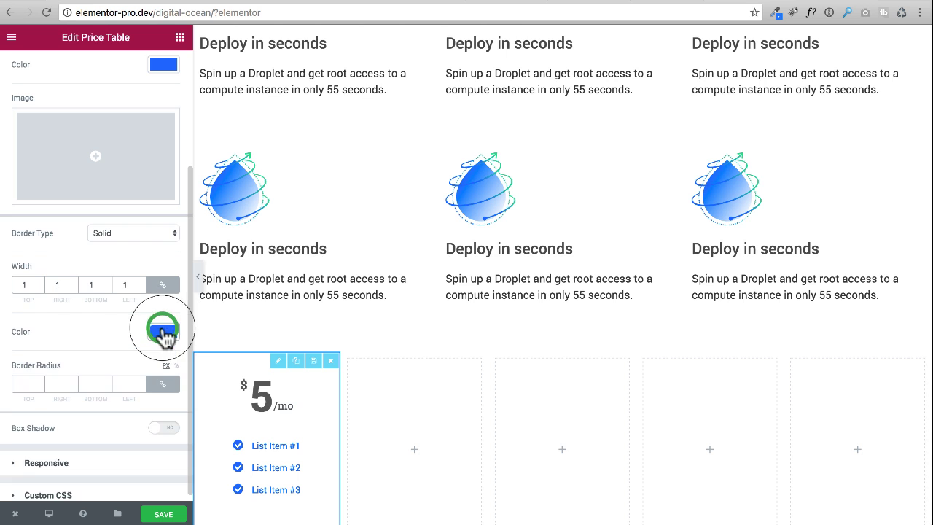
{"action": "left_click", "coordinate": [195, 277]}
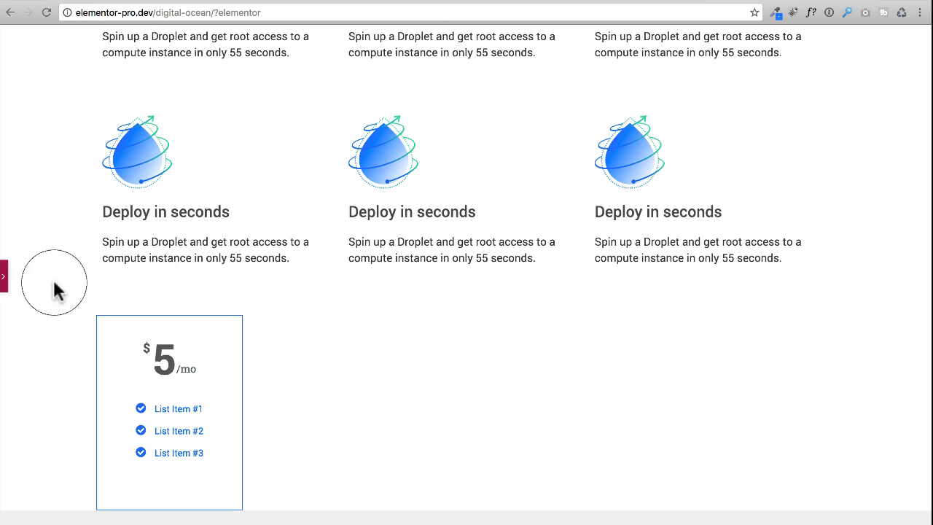
{"action": "left_click", "coordinate": [4, 275]}
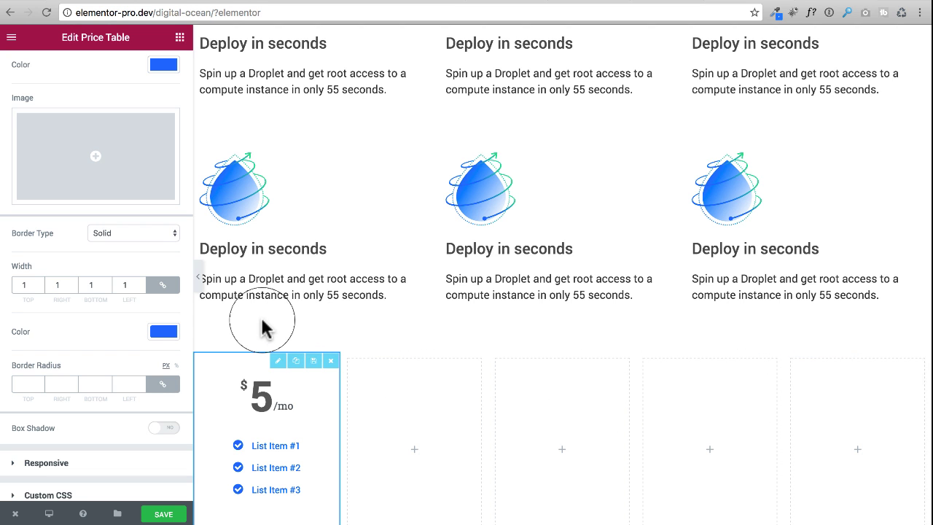
Step: Duplicate the styled price table and place one copy in each of the four empty columns of the row
{"action": "scroll", "coordinate": [262, 321], "scroll_direction": "down", "scroll_amount": 5}
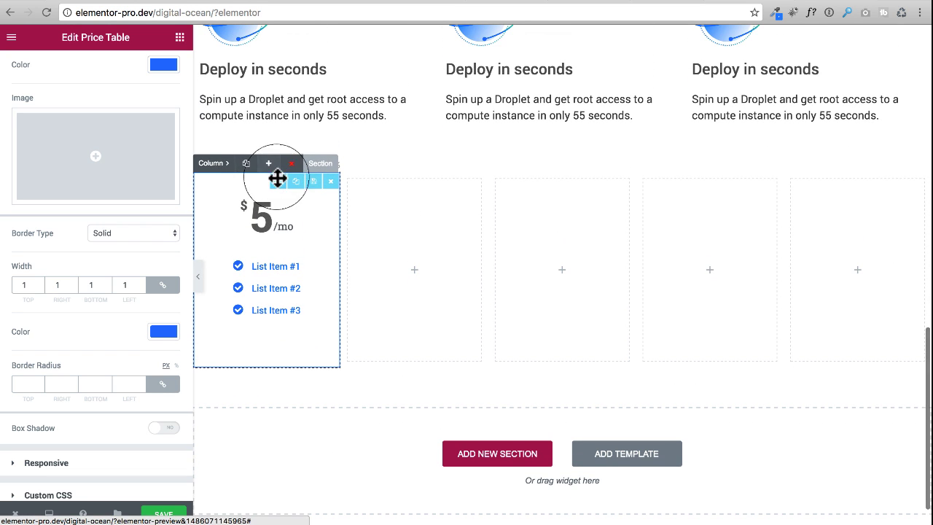
{"action": "left_click", "coordinate": [295, 181]}
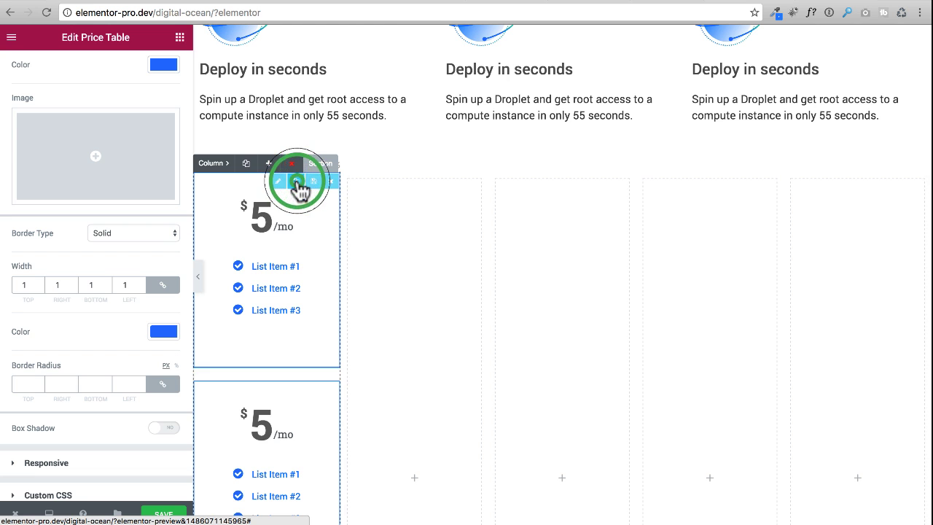
{"action": "left_click", "coordinate": [297, 181]}
{"action": "left_click", "coordinate": [297, 181]}
{"action": "left_click_drag", "start_coordinate": [292, 225], "coordinate": [474, 247]}
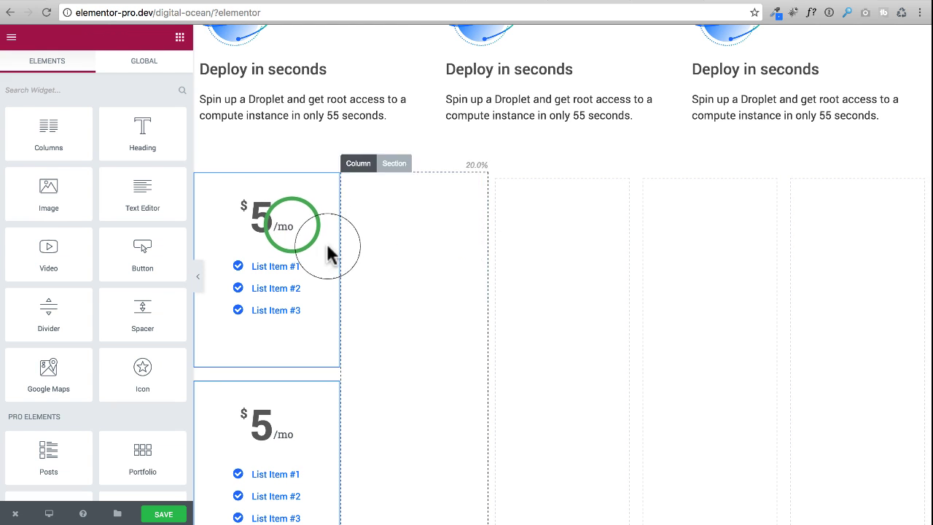
{"action": "left_click_drag", "start_coordinate": [264, 259], "coordinate": [521, 266]}
{"action": "left_click_drag", "start_coordinate": [294, 268], "coordinate": [825, 249]}
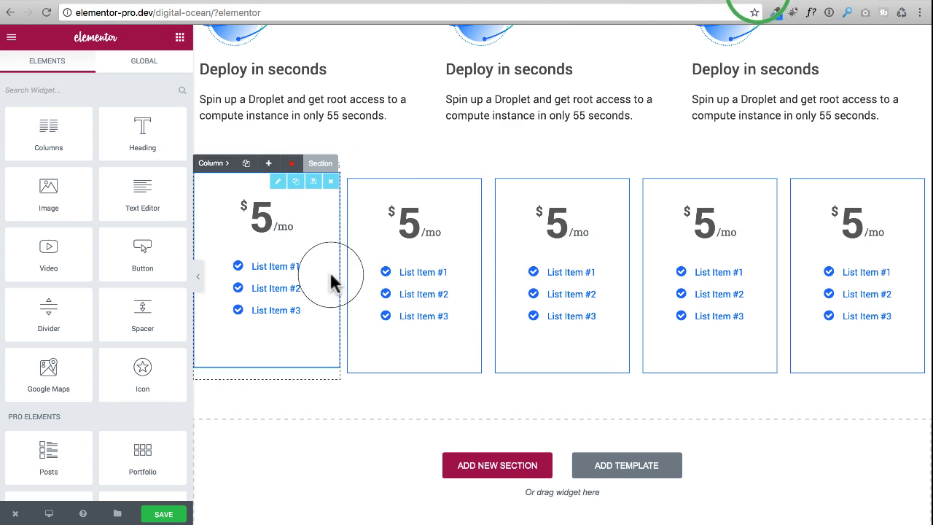
Step: Set the padding of the second price table's column to 0 px on all sides
{"action": "left_click", "coordinate": [358, 164]}
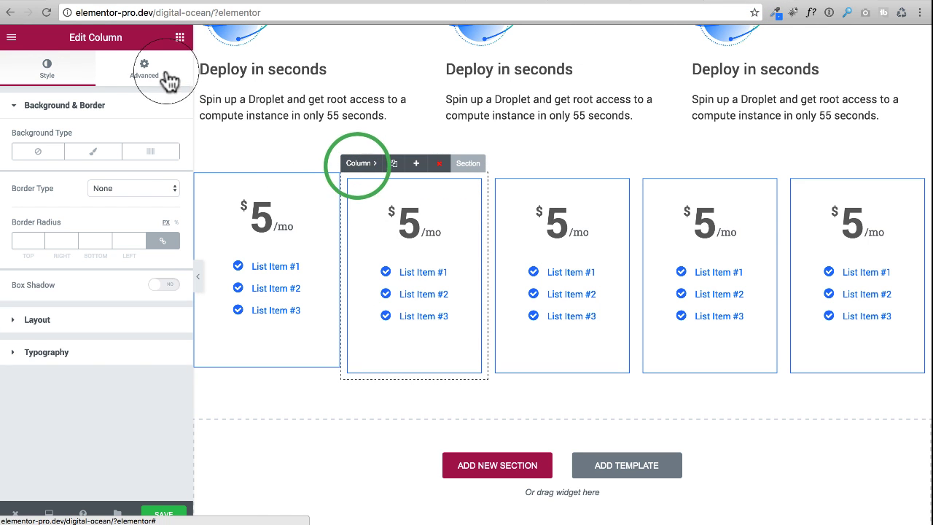
{"action": "left_click", "coordinate": [144, 69]}
{"action": "left_click", "coordinate": [141, 220]}
{"action": "type", "text": "0"}
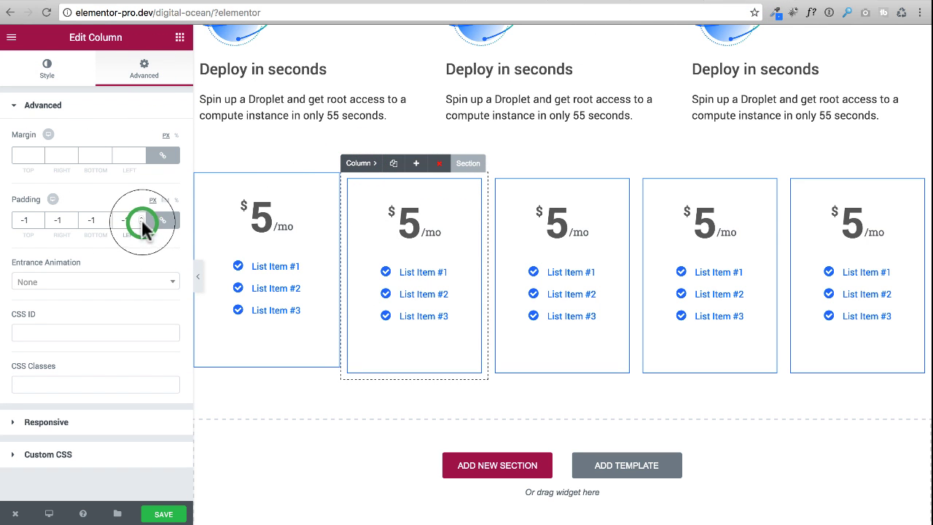
Step: Set the fourth price table widget's own padding to 0 px on all sides
{"action": "left_click", "coordinate": [510, 237]}
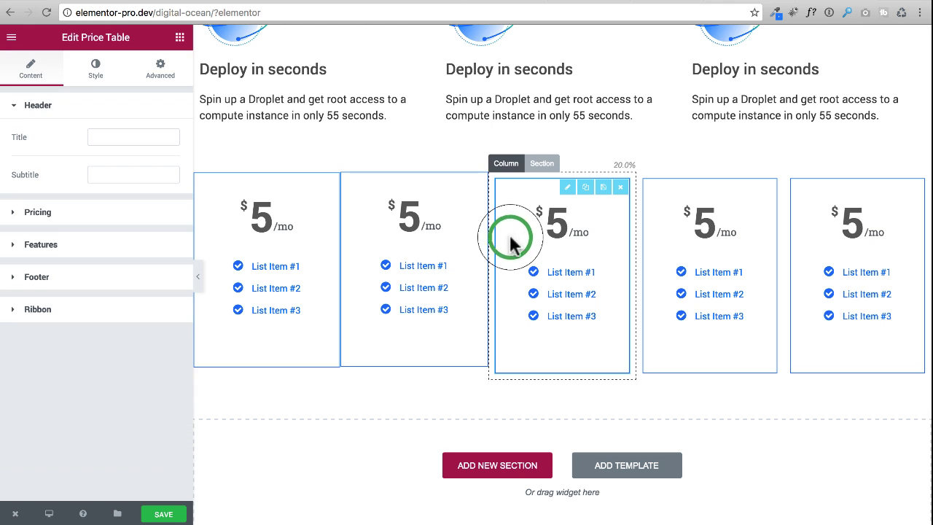
{"action": "left_click", "coordinate": [660, 220]}
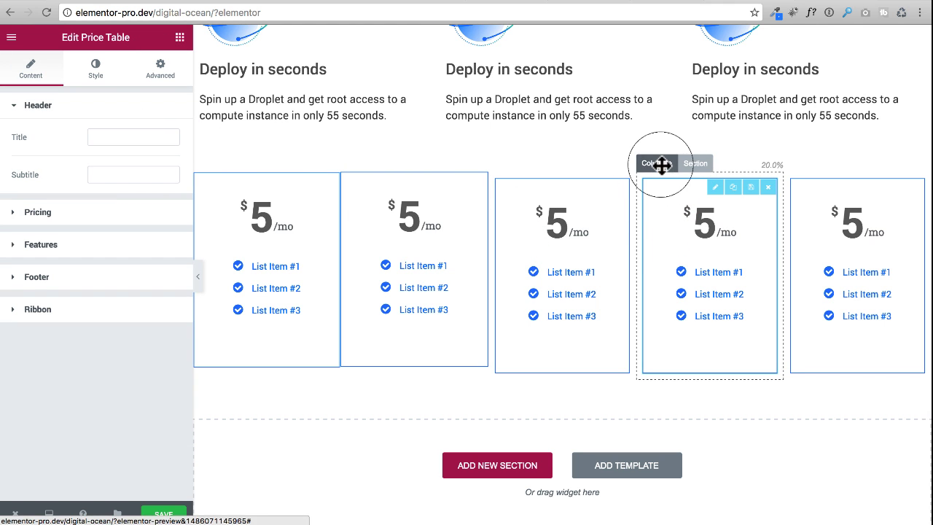
{"action": "left_click", "coordinate": [662, 163]}
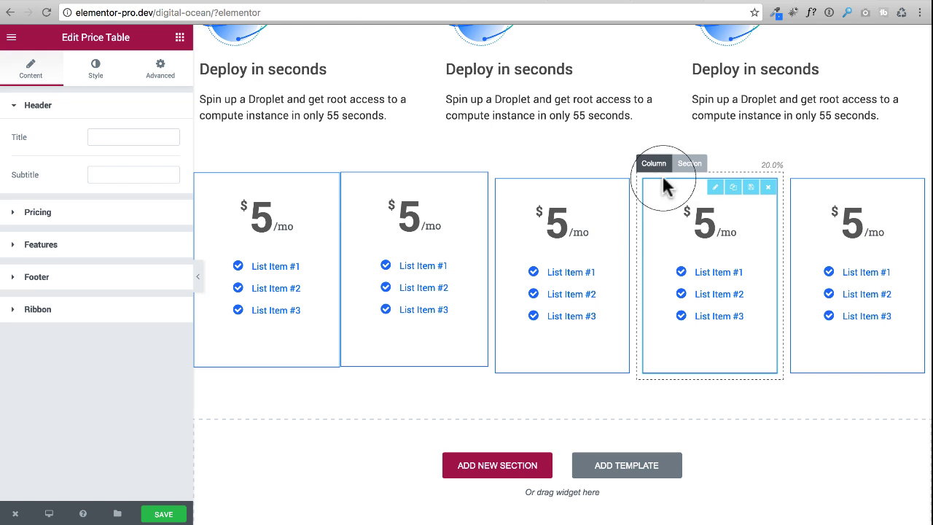
{"action": "left_click", "coordinate": [658, 165]}
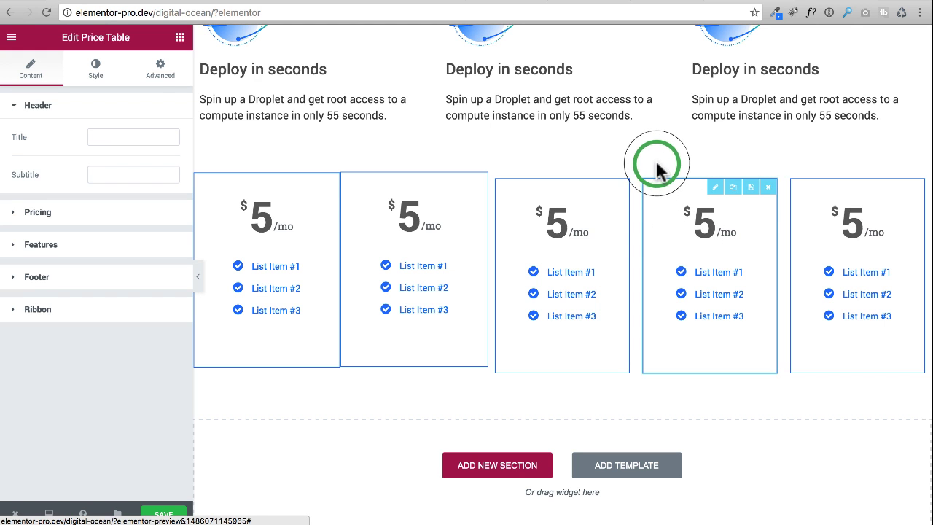
{"action": "left_click", "coordinate": [162, 73]}
{"action": "left_click", "coordinate": [141, 219]}
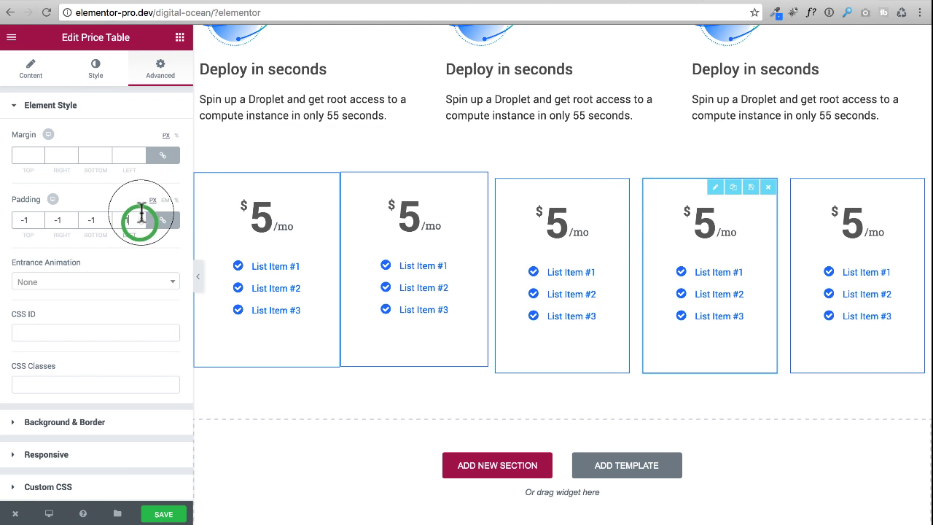
{"action": "left_click", "coordinate": [141, 217]}
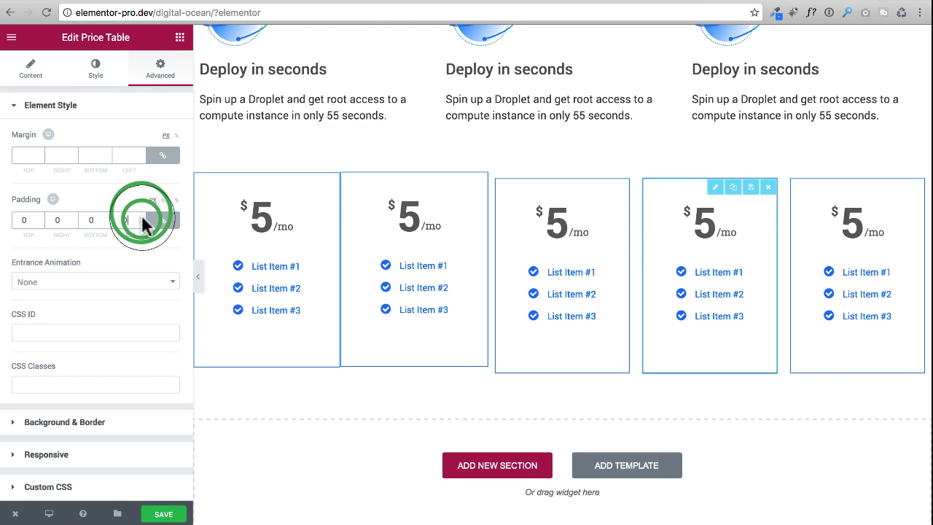
Step: Set the padding of the fifth price table's column to 0 px on all sides
{"action": "left_click", "coordinate": [828, 221]}
{"action": "left_click", "coordinate": [804, 164]}
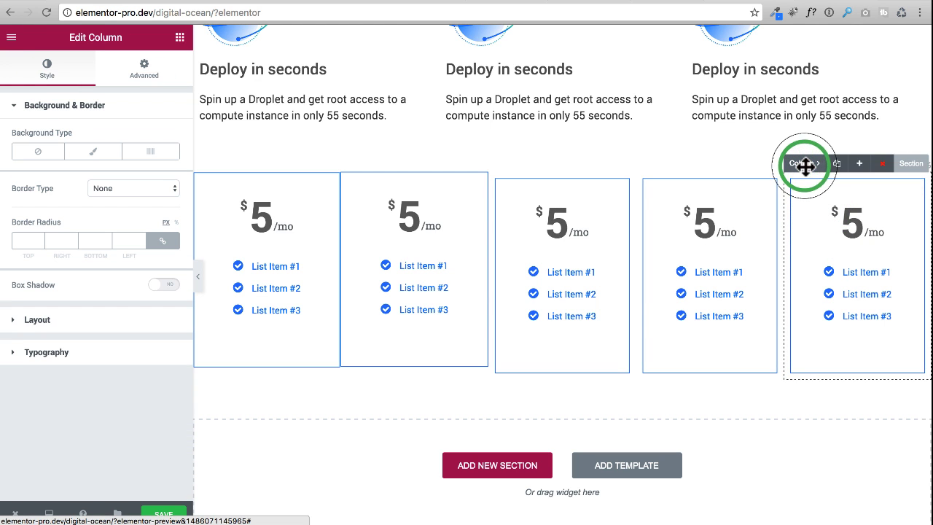
{"action": "left_click", "coordinate": [150, 82]}
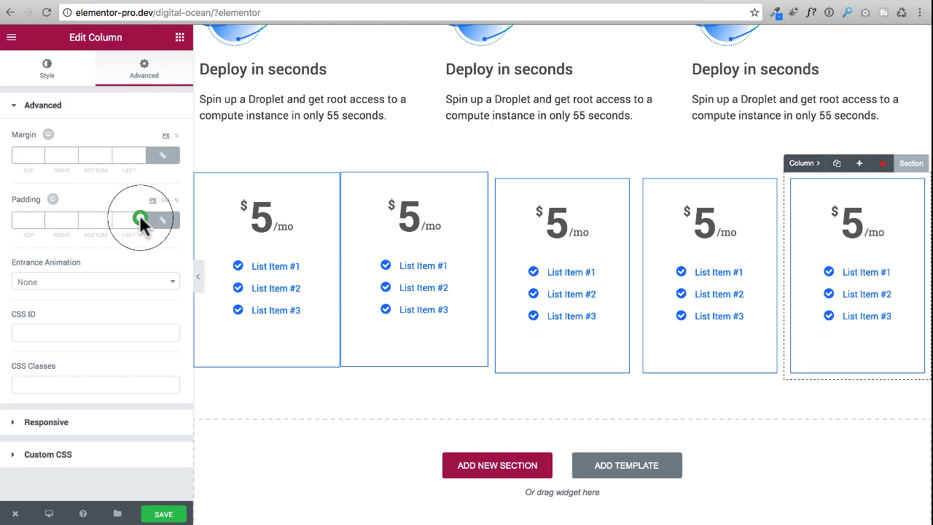
{"action": "left_click", "coordinate": [141, 218]}
{"action": "left_click", "coordinate": [140, 223]}
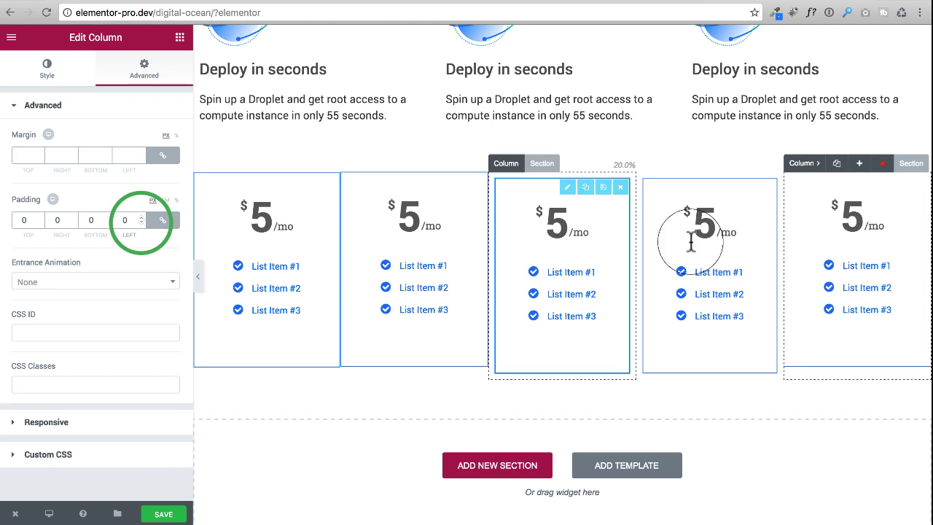
Step: Set the padding of the fourth price table's column to 0 px on all sides
{"action": "left_click", "coordinate": [753, 242]}
{"action": "left_click", "coordinate": [652, 168]}
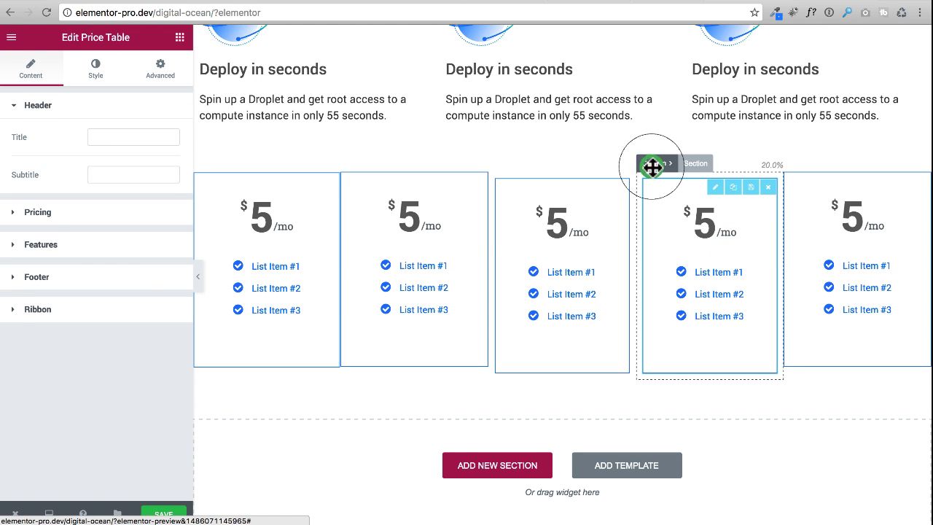
{"action": "left_click", "coordinate": [147, 76]}
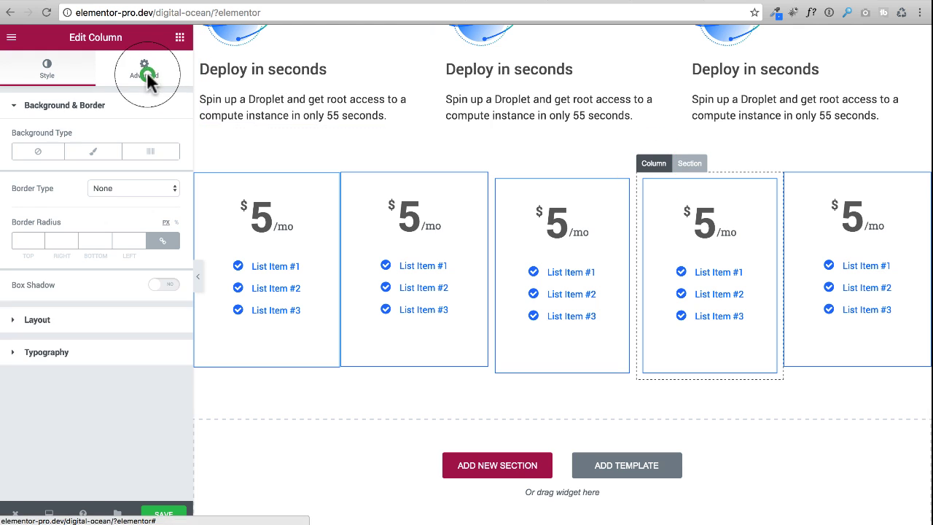
{"action": "left_click", "coordinate": [141, 218]}
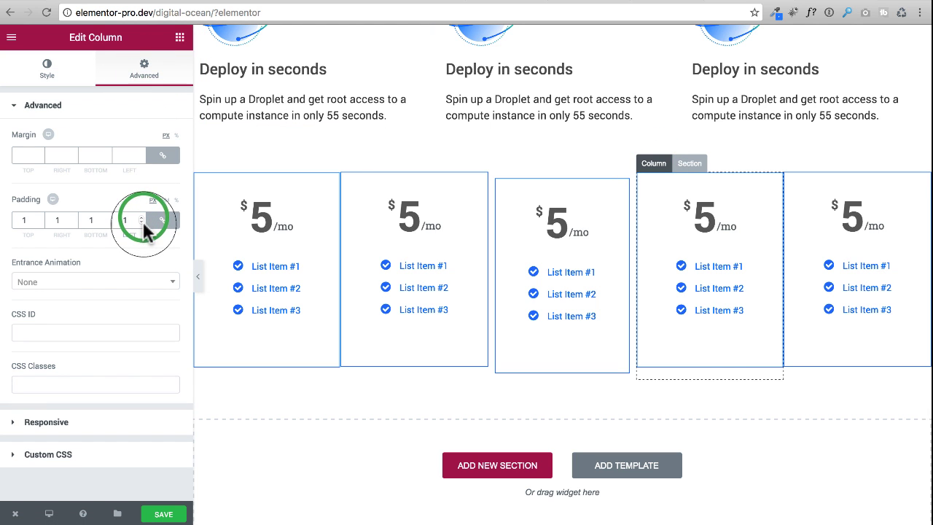
{"action": "left_click", "coordinate": [142, 222]}
{"action": "left_click", "coordinate": [147, 252]}
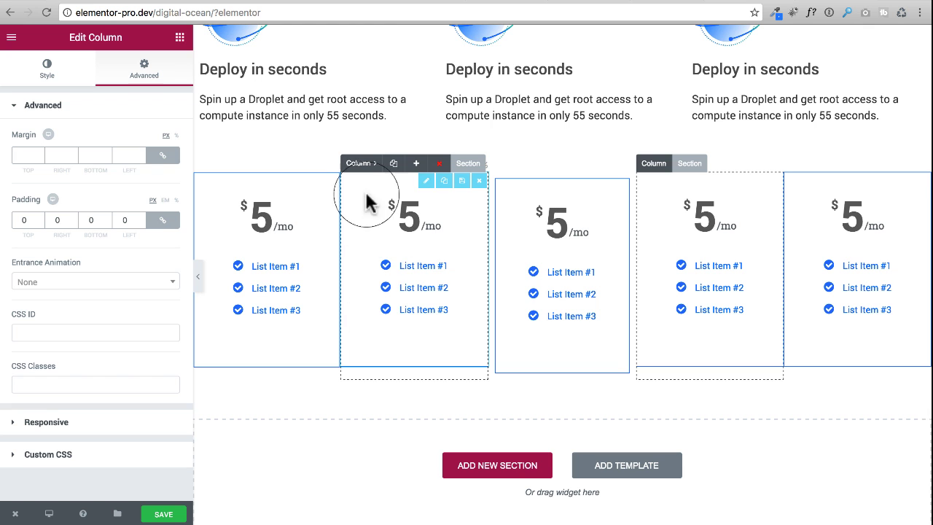
Step: Set the padding of the second price table's column to 1 px on all sides and preview the row without the editing panel
{"action": "left_click", "coordinate": [358, 164]}
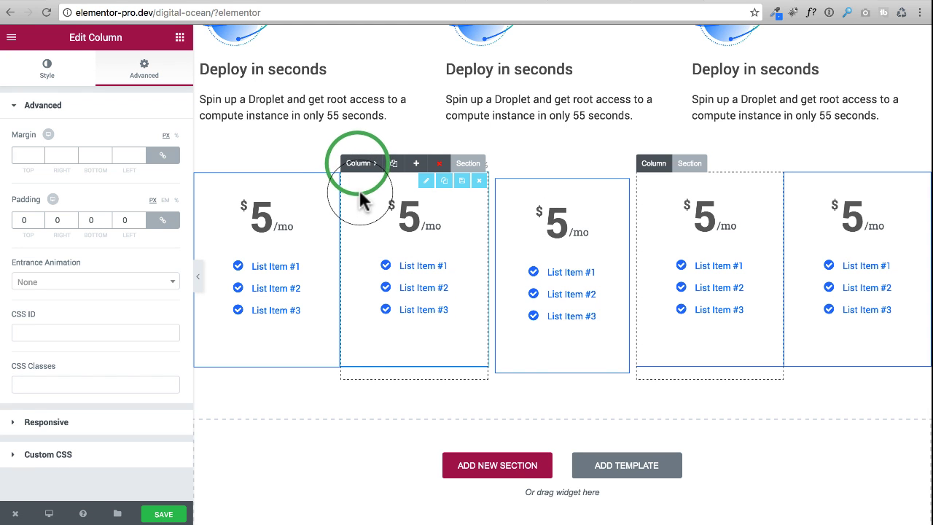
{"action": "left_click", "coordinate": [359, 194]}
{"action": "left_click", "coordinate": [358, 164]}
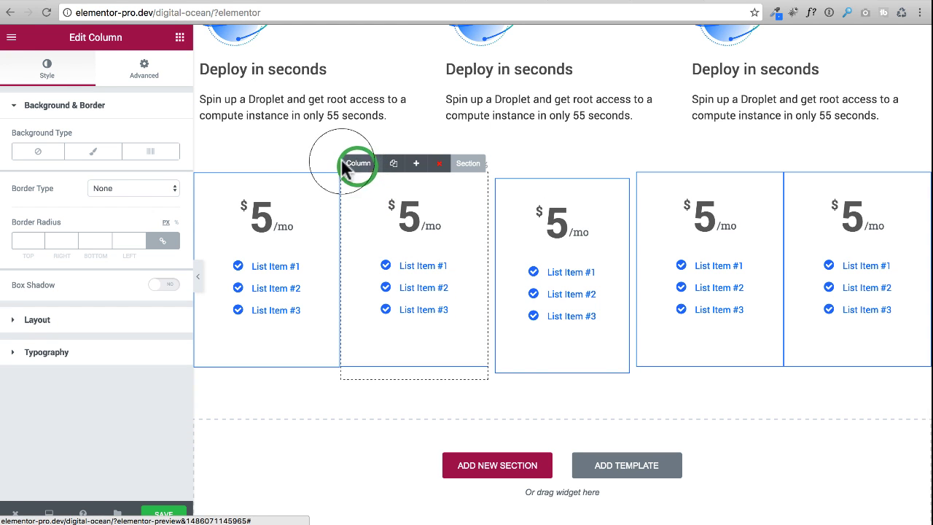
{"action": "left_click", "coordinate": [133, 76]}
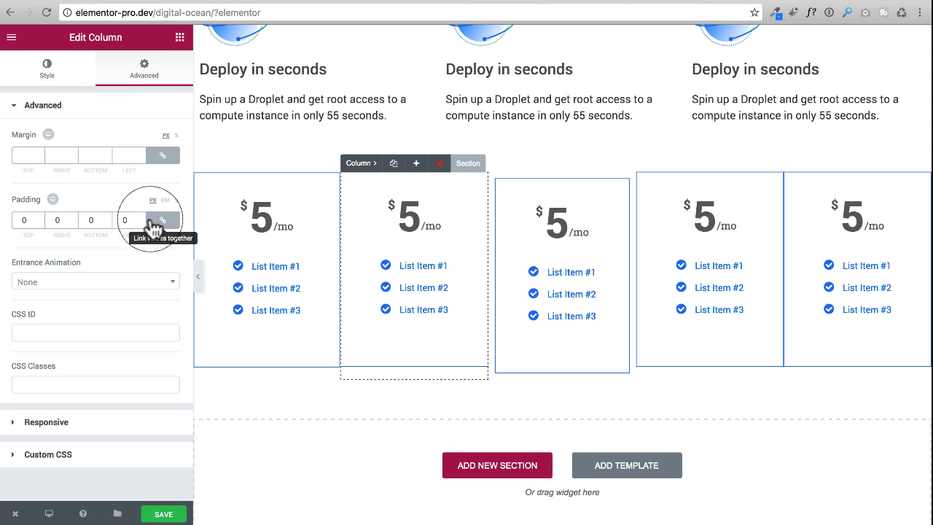
{"action": "left_click", "coordinate": [130, 220]}
{"action": "type", "text": "1"}
{"action": "left_click", "coordinate": [196, 275]}
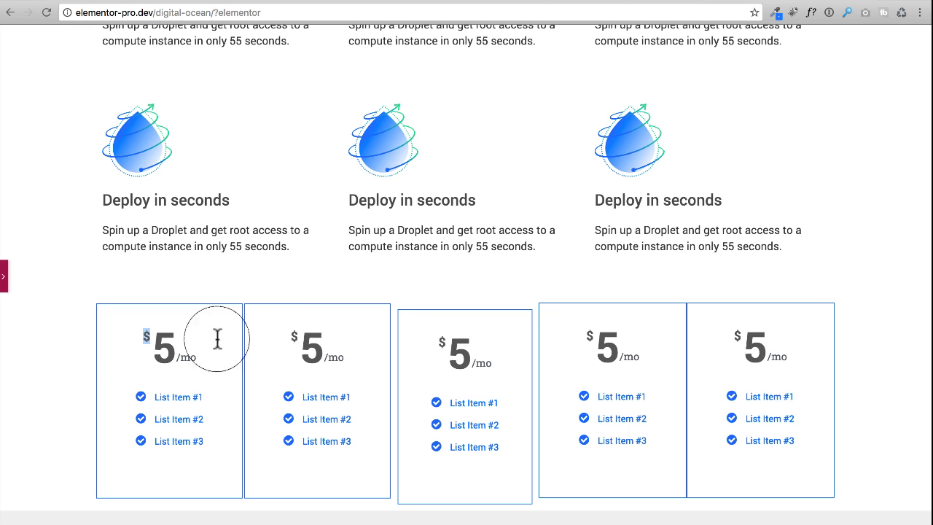
{"action": "left_click", "coordinate": [6, 277]}
{"action": "scroll", "coordinate": [547, 306], "scroll_direction": "down", "scroll_amount": 3}
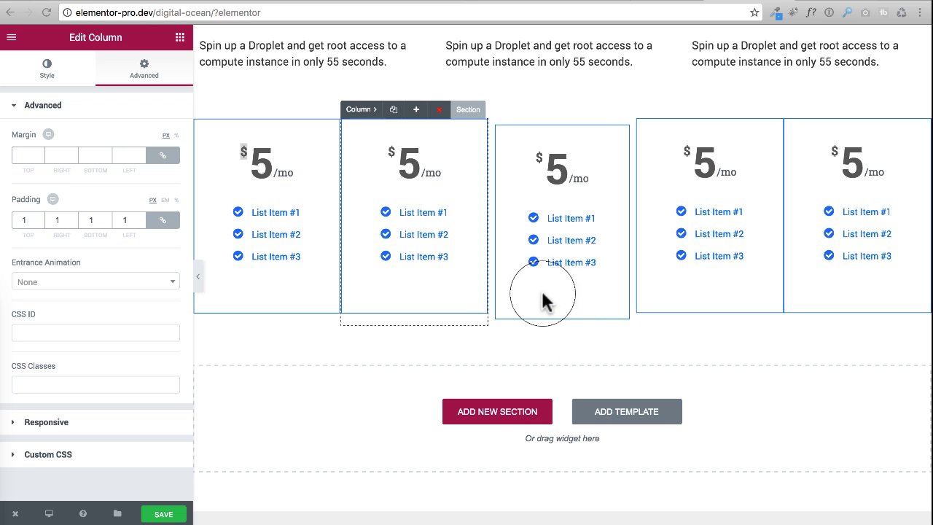
Step: Set the third price table widget's own margin to -10 px on all sides
{"action": "left_click", "coordinate": [526, 195]}
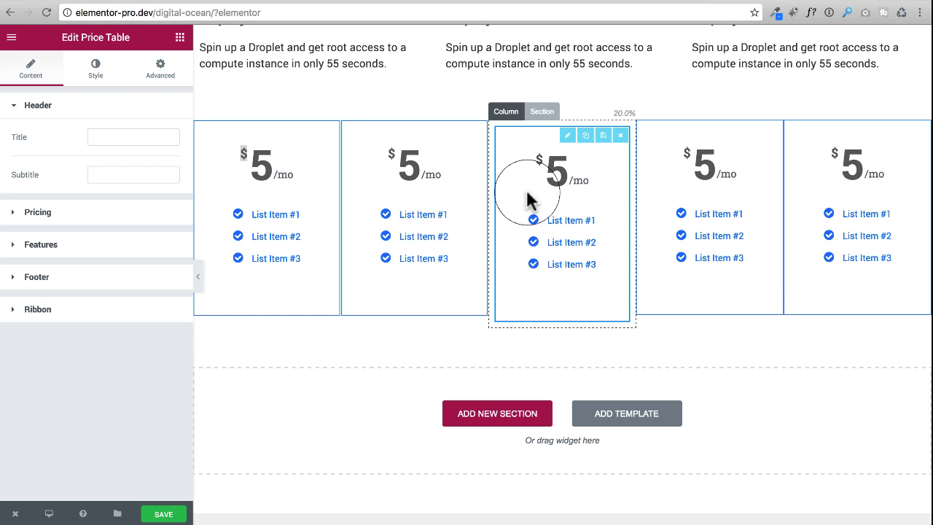
{"action": "left_click", "coordinate": [157, 69]}
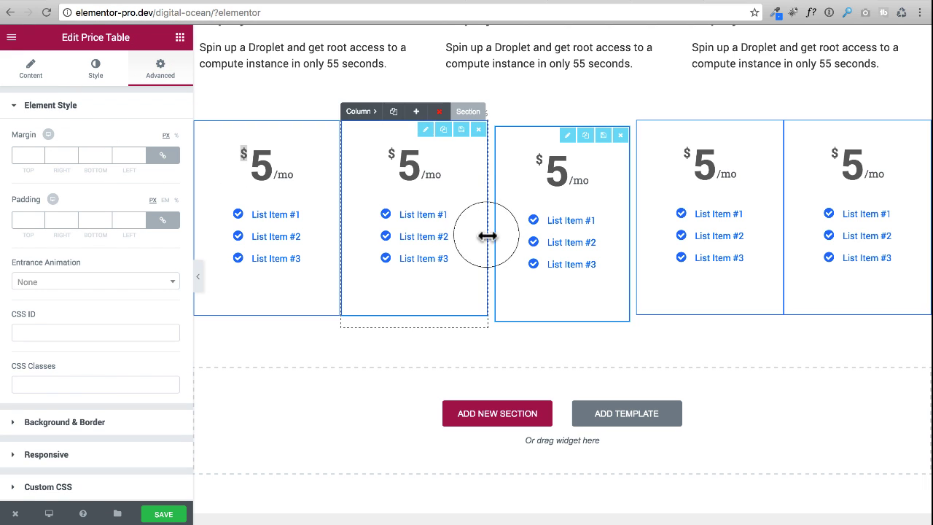
{"action": "left_click", "coordinate": [143, 175]}
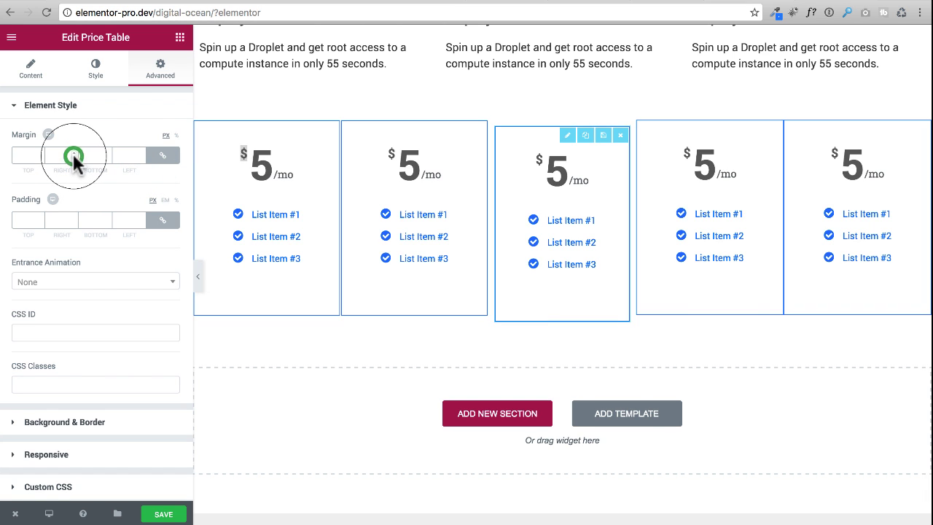
{"action": "left_click", "coordinate": [73, 159]}
{"action": "left_click", "coordinate": [73, 158]}
{"action": "left_click", "coordinate": [74, 158]}
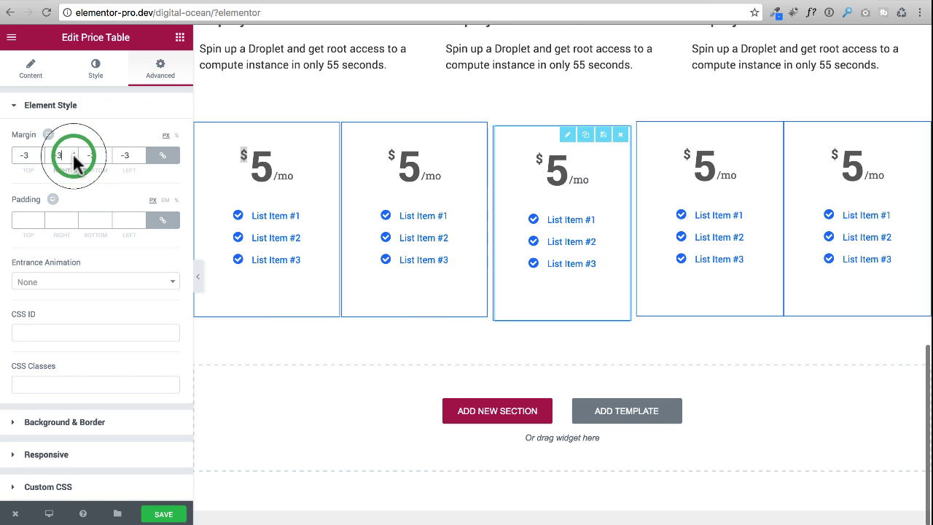
{"action": "left_click", "coordinate": [73, 159]}
{"action": "left_click", "coordinate": [74, 158]}
{"action": "left_click", "coordinate": [73, 158]}
{"action": "left_click", "coordinate": [73, 158]}
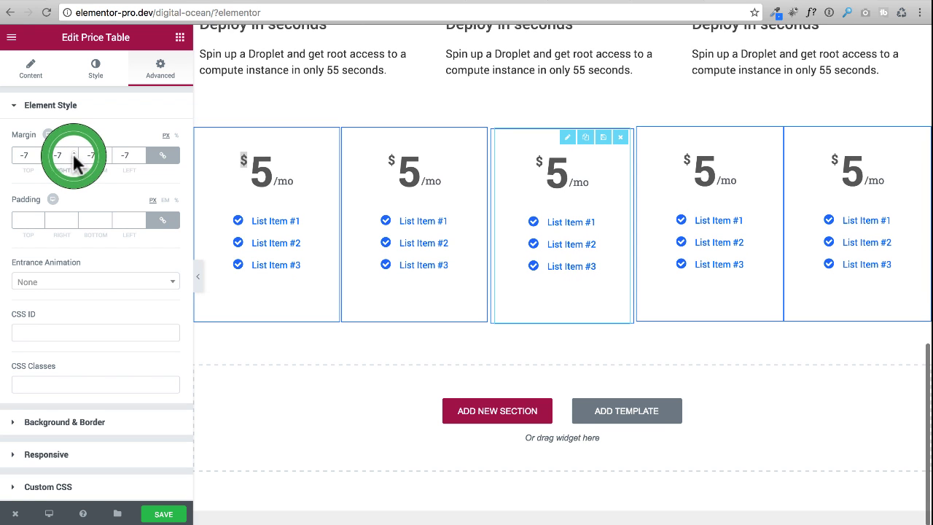
{"action": "left_click", "coordinate": [74, 159]}
{"action": "left_click", "coordinate": [74, 158]}
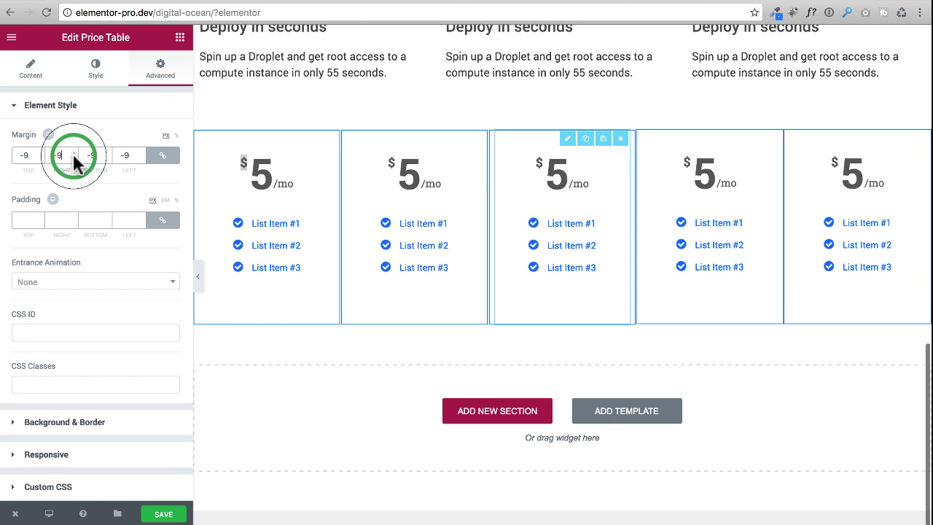
{"action": "left_click", "coordinate": [74, 158]}
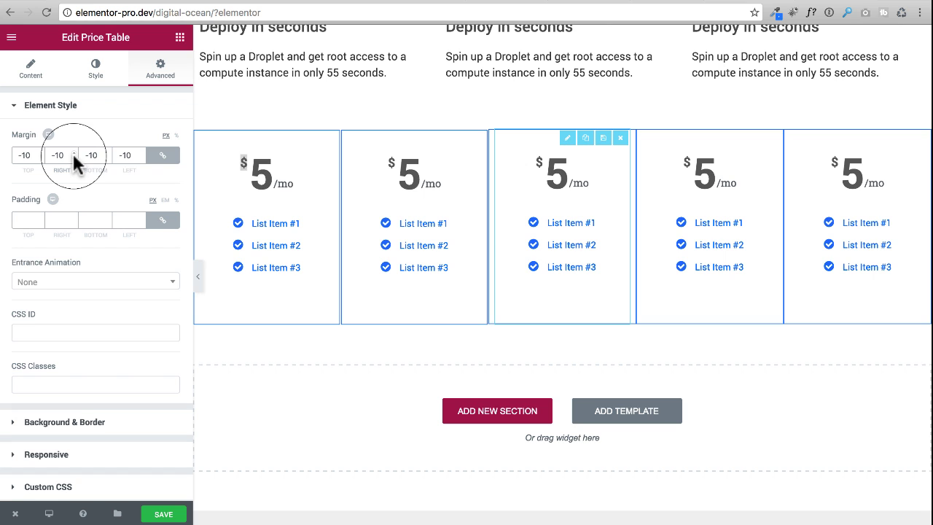
{"action": "left_click", "coordinate": [608, 206]}
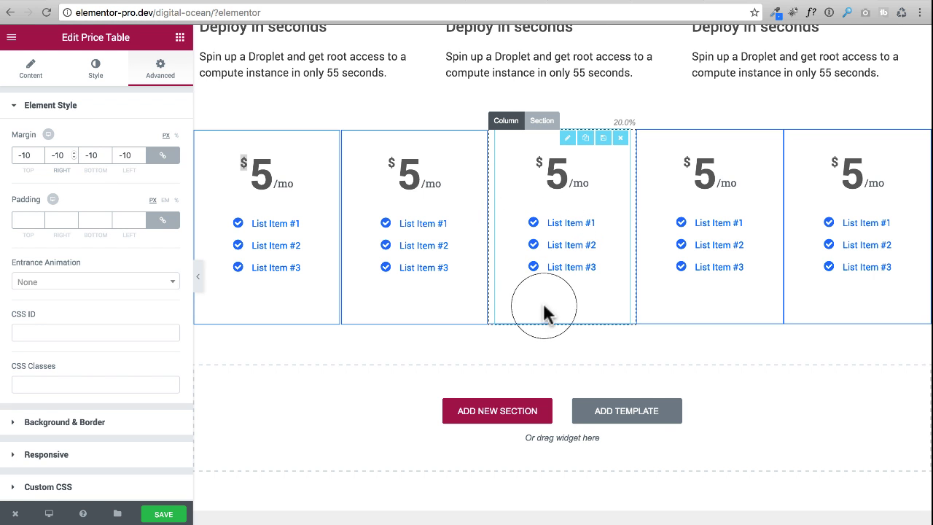
Step: Set the padding of the third price table's column to 0 px on all sides
{"action": "left_click", "coordinate": [499, 122]}
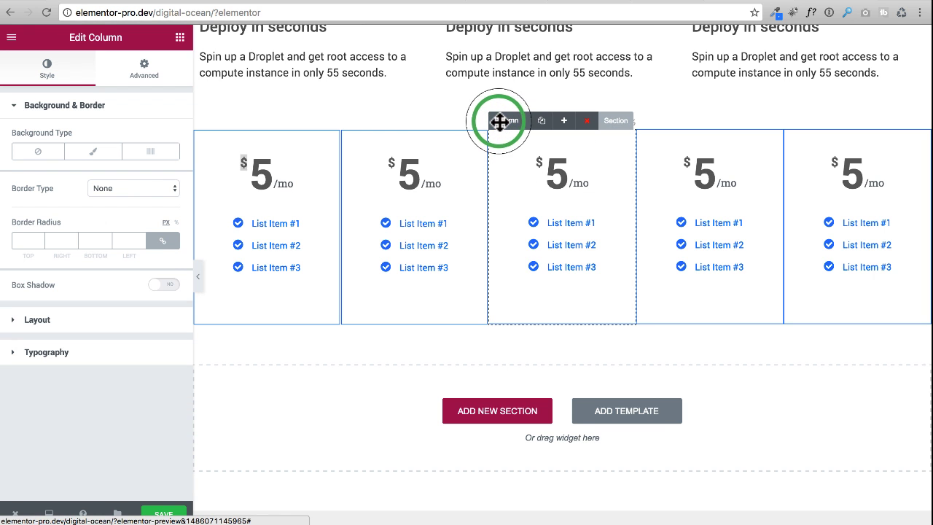
{"action": "left_click", "coordinate": [149, 65]}
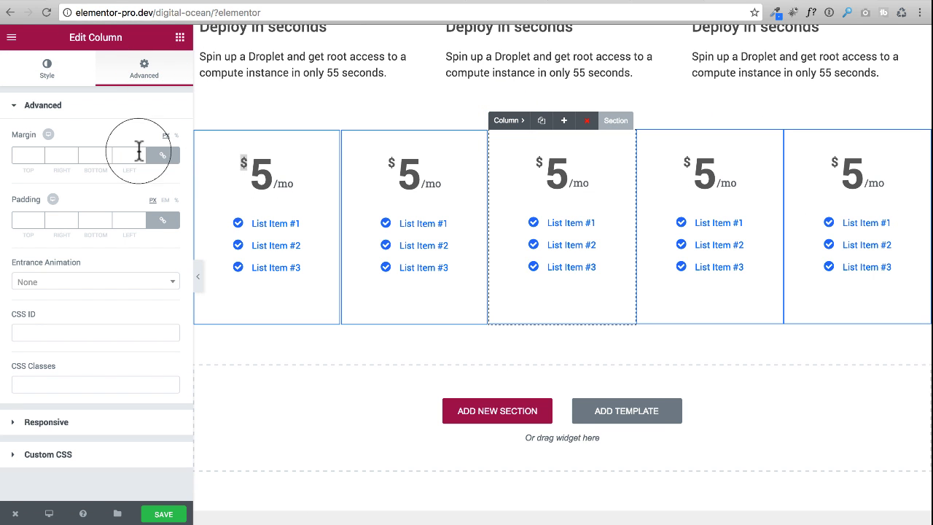
{"action": "left_click", "coordinate": [138, 217]}
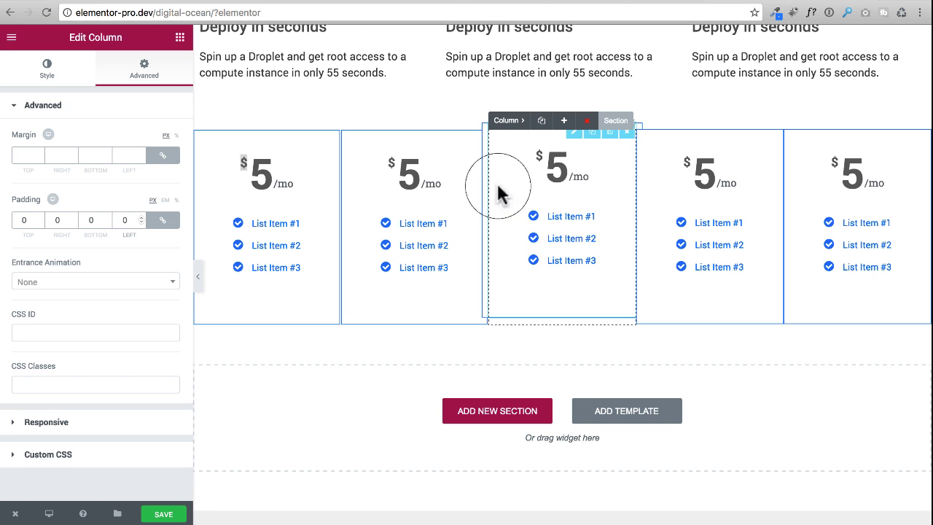
Step: Set the third price table widget's own padding to 0 px on all sides
{"action": "left_click", "coordinate": [557, 191]}
{"action": "left_click", "coordinate": [161, 71]}
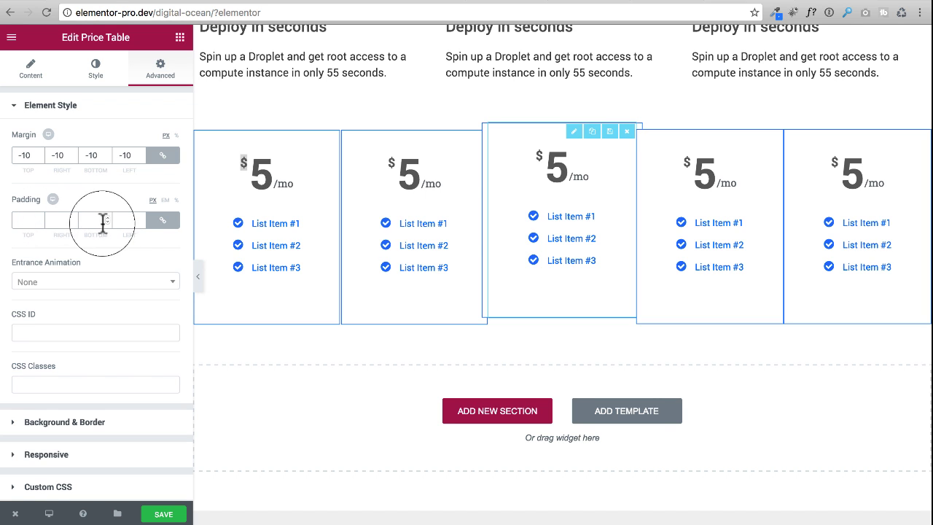
{"action": "left_click", "coordinate": [141, 217]}
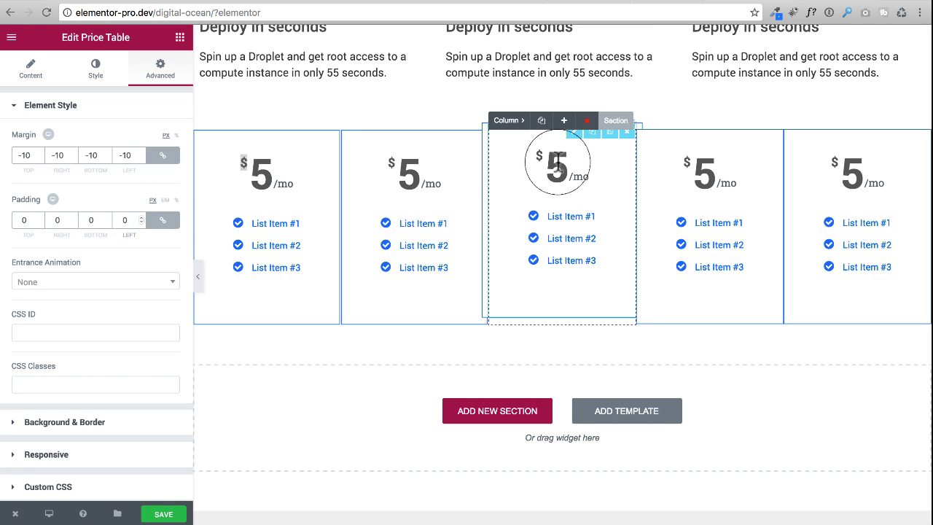
Step: Set the margin of the third price table's column to 0 px on all sides
{"action": "left_click", "coordinate": [508, 118]}
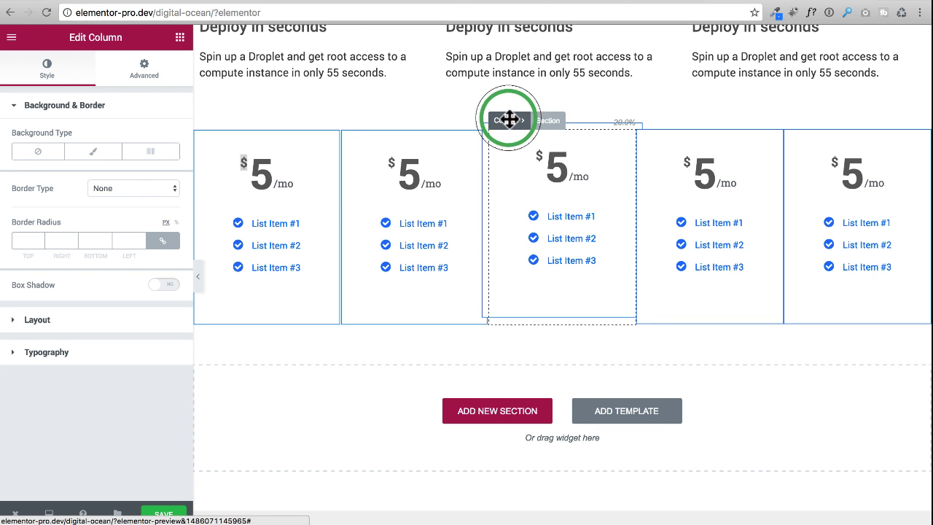
{"action": "left_click", "coordinate": [144, 64]}
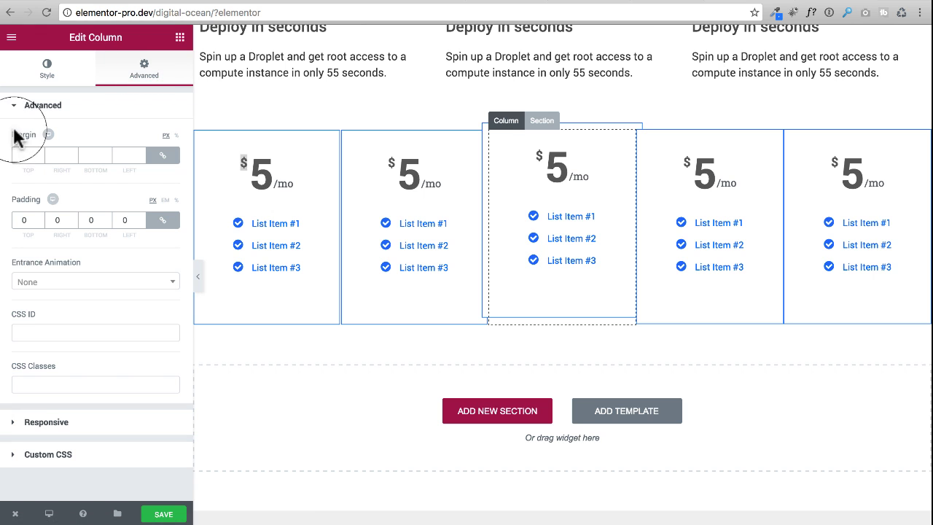
{"action": "left_click", "coordinate": [38, 153]}
{"action": "type", "text": "0"}
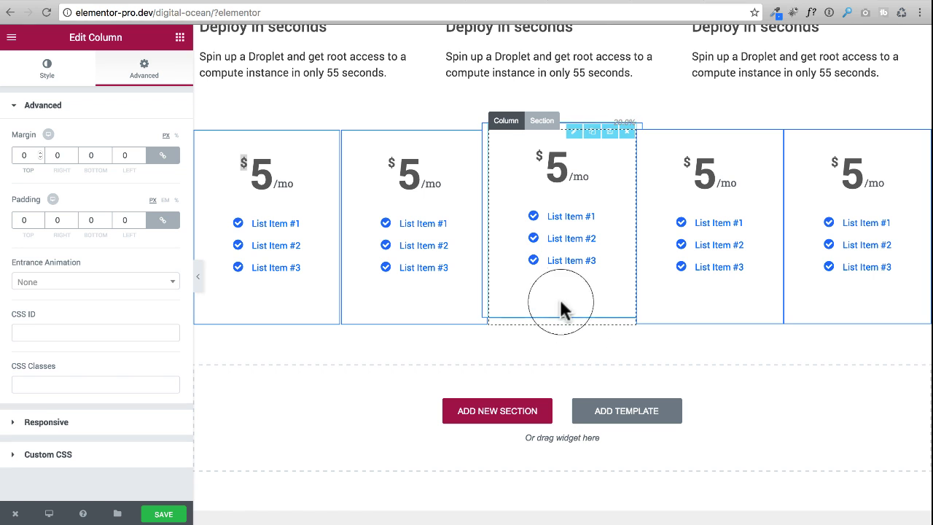
Step: Set the margin of the Additional Info in the third price table's footer style to 40 px on all sides
{"action": "left_click", "coordinate": [556, 256]}
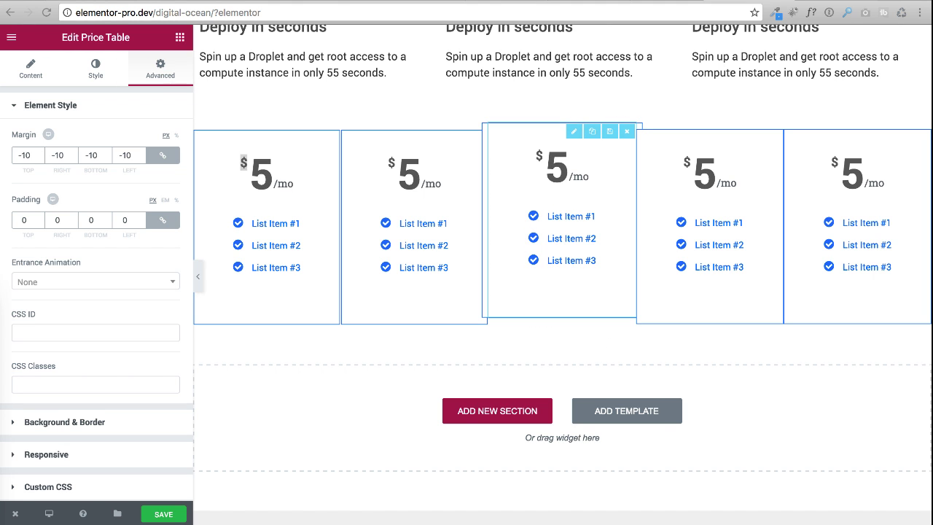
{"action": "left_click", "coordinate": [583, 309]}
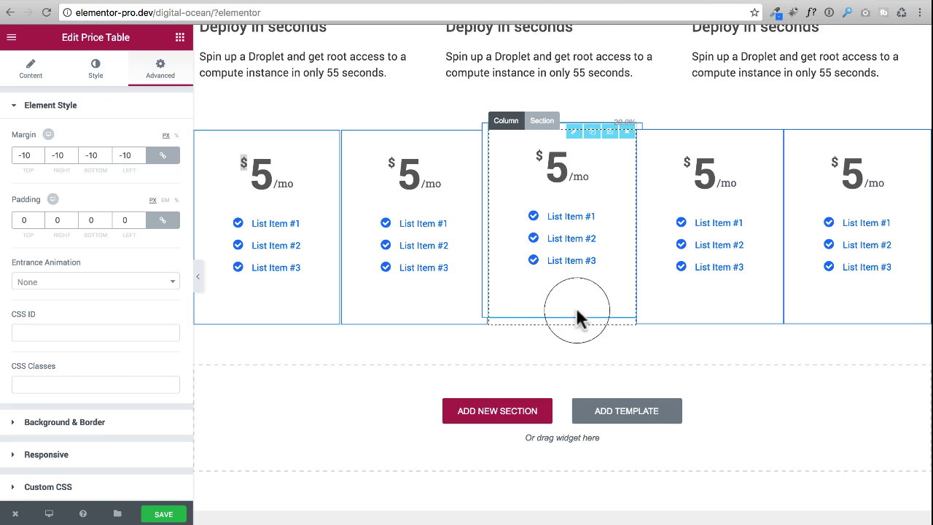
{"action": "left_click", "coordinate": [559, 266]}
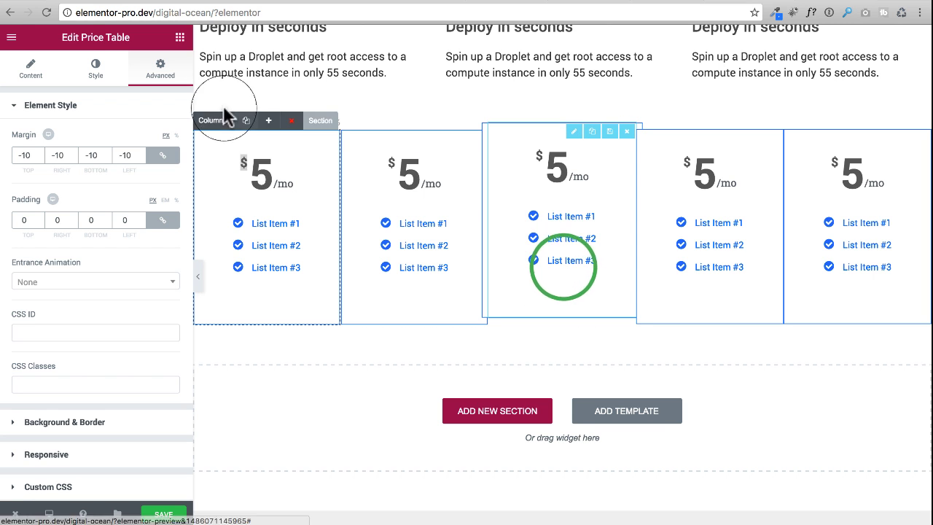
{"action": "left_click", "coordinate": [51, 75]}
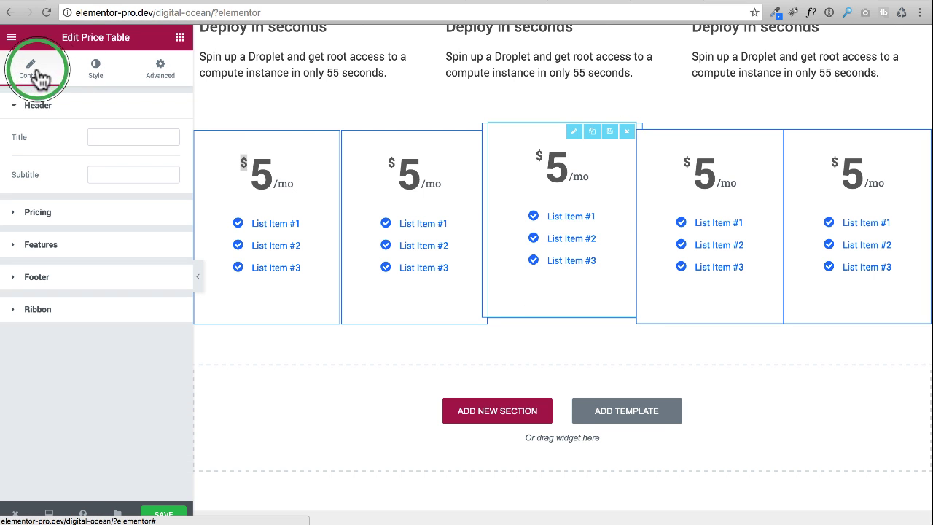
{"action": "left_click", "coordinate": [97, 67]}
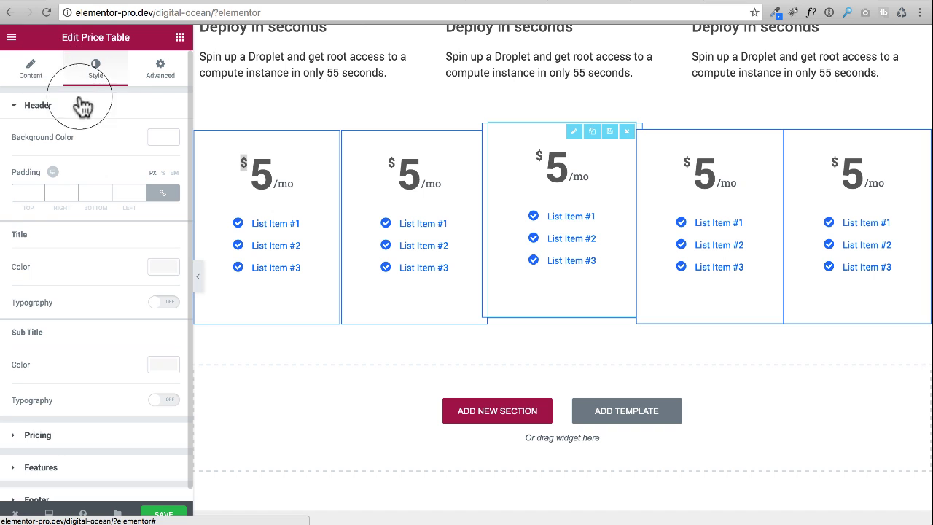
{"action": "left_click", "coordinate": [20, 109]}
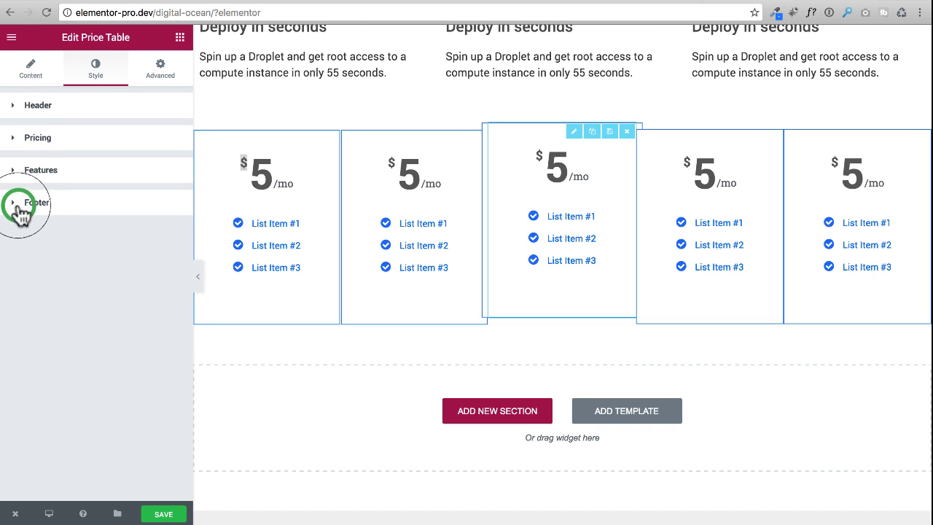
{"action": "left_click", "coordinate": [20, 208]}
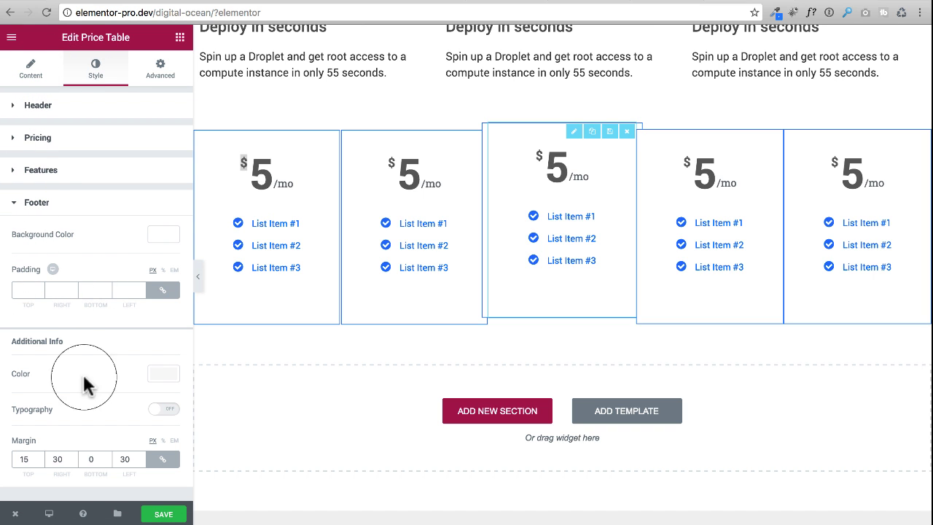
{"action": "left_click", "coordinate": [106, 457]}
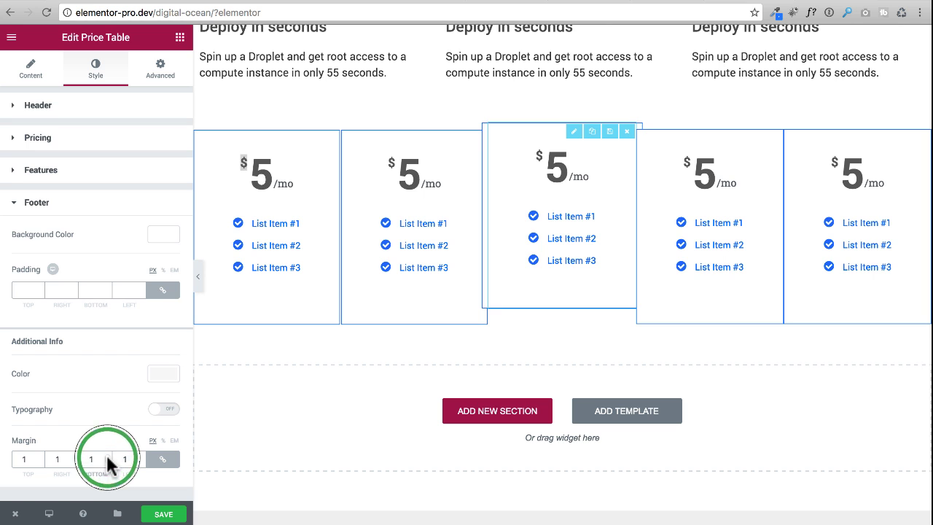
{"action": "type", "text": "2"}
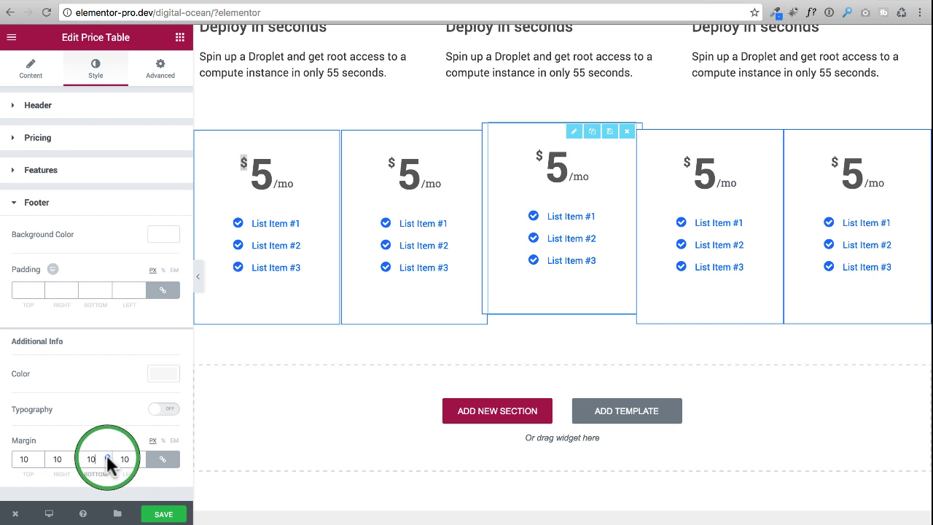
{"action": "left_click", "coordinate": [107, 456]}
{"action": "left_click", "coordinate": [108, 457]}
{"action": "left_click", "coordinate": [107, 457]}
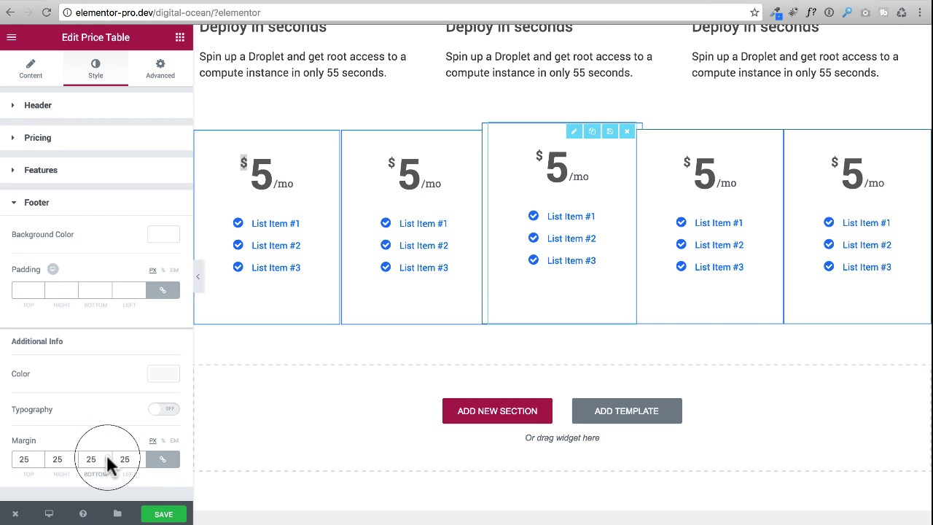
{"action": "left_click", "coordinate": [107, 456]}
{"action": "left_click", "coordinate": [107, 456]}
{"action": "left_click", "coordinate": [107, 457]}
{"action": "left_click", "coordinate": [107, 457]}
{"action": "double_click", "coordinate": [107, 456]}
{"action": "left_click", "coordinate": [107, 457]}
{"action": "double_click", "coordinate": [107, 456]}
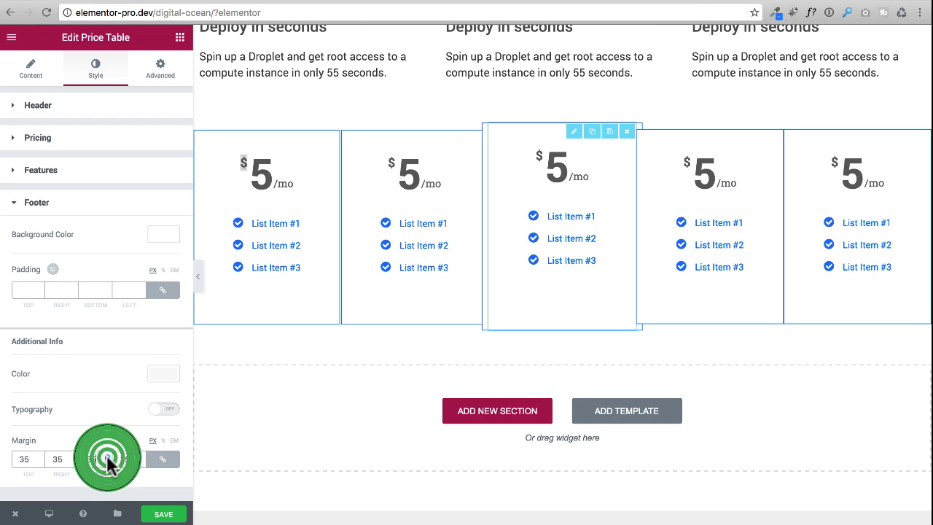
{"action": "double_click", "coordinate": [108, 456]}
{"action": "left_click", "coordinate": [108, 457]}
{"action": "left_click", "coordinate": [107, 457]}
{"action": "left_click", "coordinate": [107, 456]}
{"action": "left_click", "coordinate": [107, 457]}
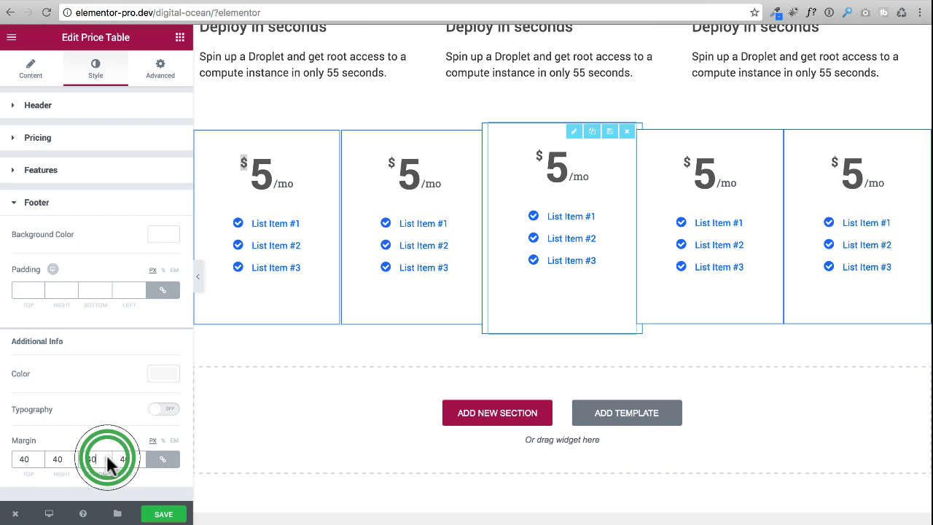
{"action": "left_click", "coordinate": [107, 457]}
{"action": "left_click", "coordinate": [107, 456]}
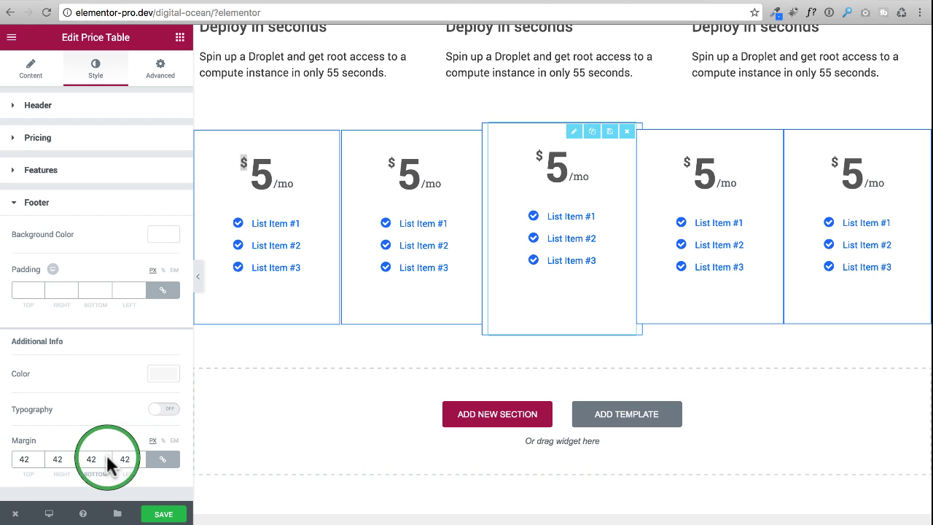
{"action": "double_click", "coordinate": [107, 462]}
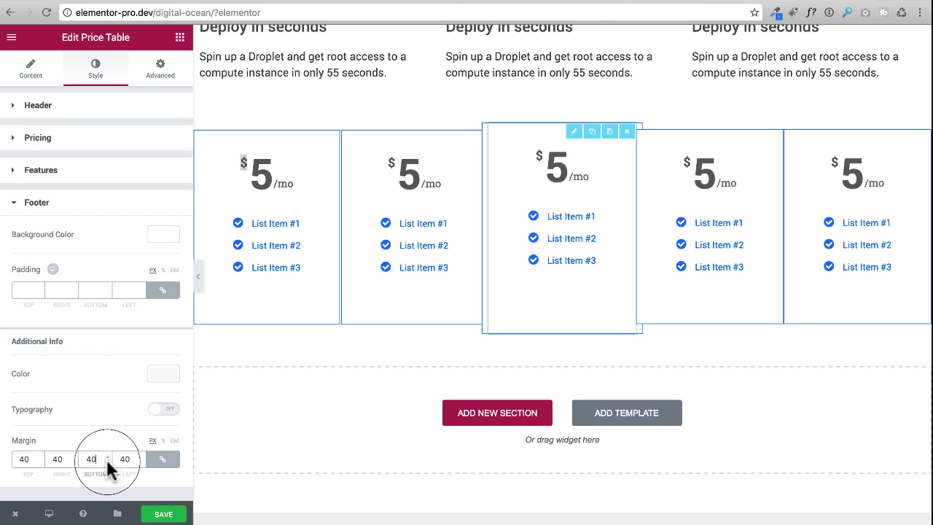
Step: Reduce the Additional Info margin in the third price table's footer style to 35 px on all sides
{"action": "left_click", "coordinate": [108, 462]}
{"action": "left_click", "coordinate": [107, 463]}
{"action": "left_click", "coordinate": [107, 462]}
{"action": "left_click", "coordinate": [108, 462]}
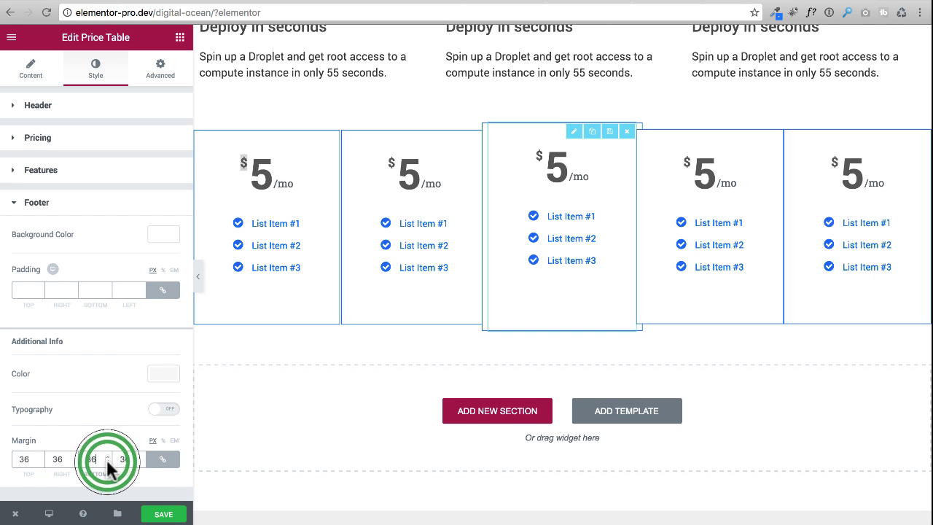
{"action": "left_click", "coordinate": [107, 463]}
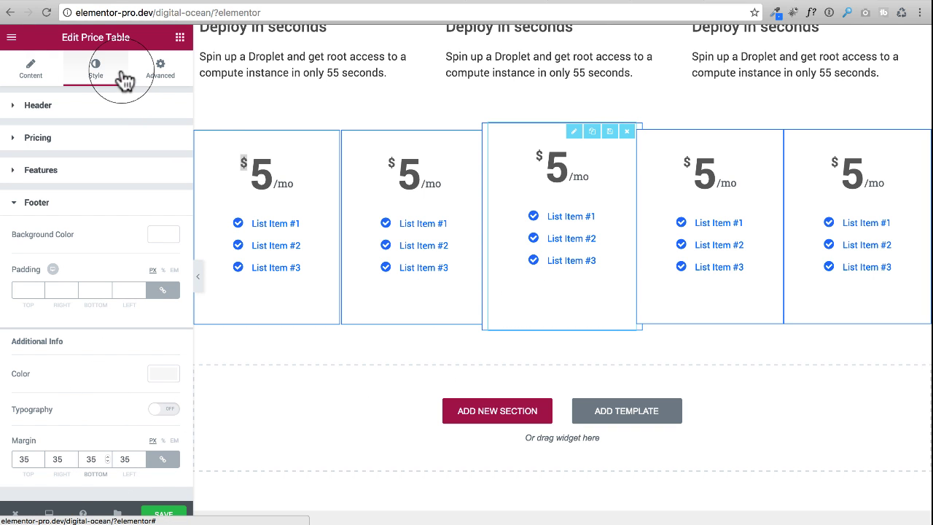
Step: Turn on the box shadow for the third price table widget's border
{"action": "left_click", "coordinate": [161, 74]}
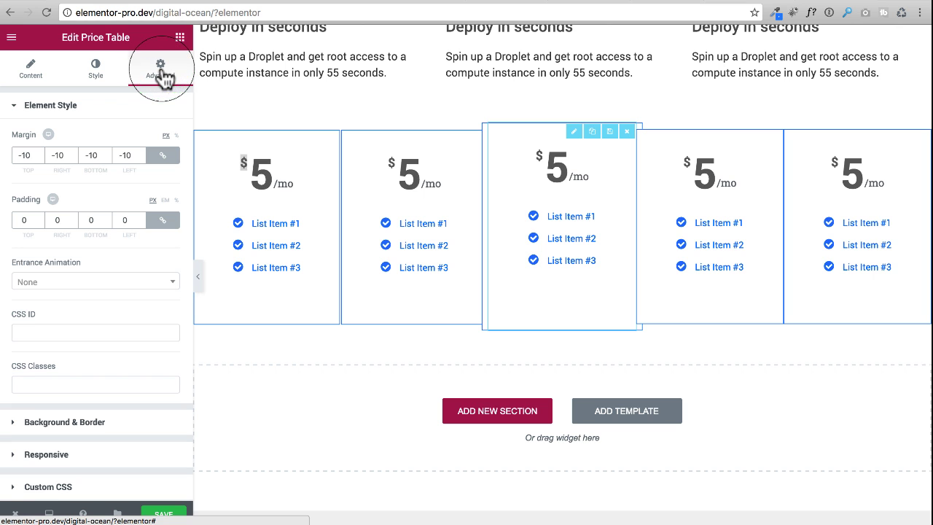
{"action": "left_click", "coordinate": [64, 423]}
{"action": "scroll", "coordinate": [64, 374], "scroll_direction": "down", "scroll_amount": 1}
{"action": "scroll", "coordinate": [66, 373], "scroll_direction": "down", "scroll_amount": 5}
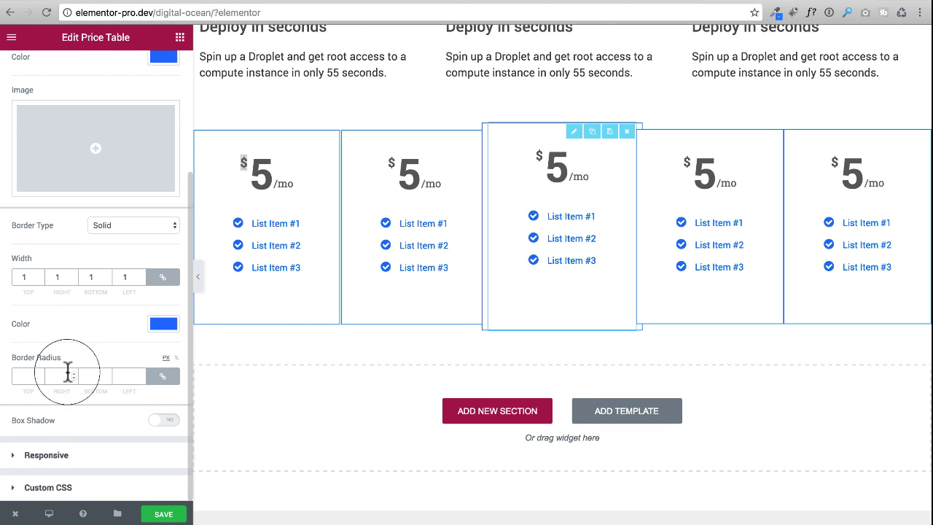
{"action": "left_click", "coordinate": [168, 421]}
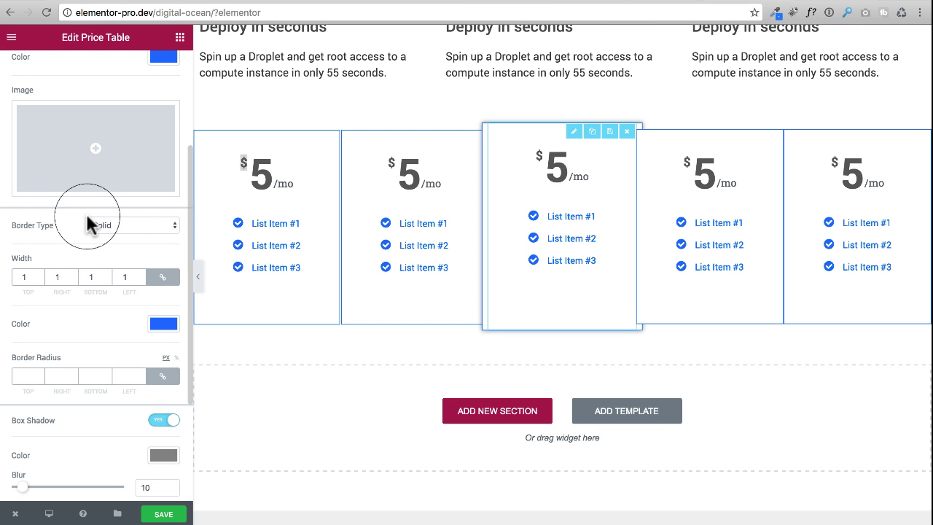
Step: Give the third price table's column the custom CSS rule "selector { z-index: 9999 }"
{"action": "scroll", "coordinate": [45, 211], "scroll_direction": "up", "scroll_amount": 3}
{"action": "scroll", "coordinate": [232, 208], "scroll_direction": "up", "scroll_amount": 1}
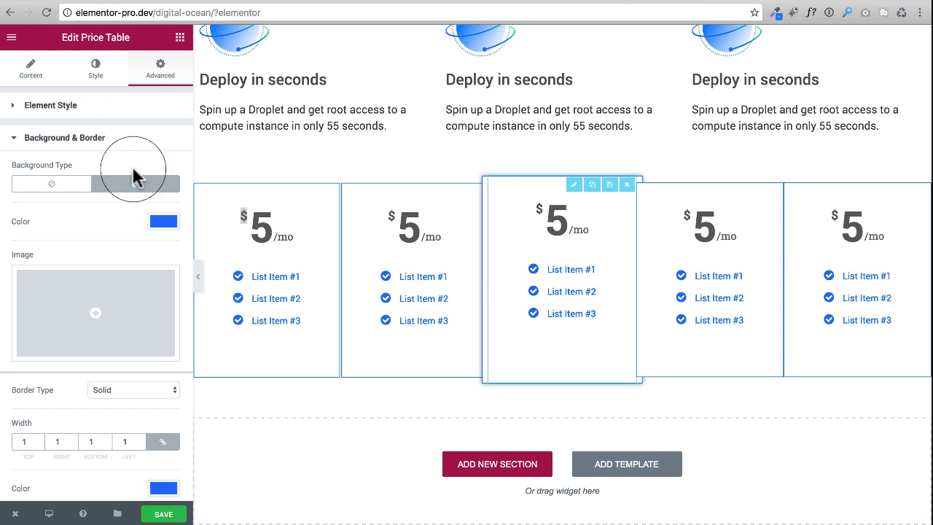
{"action": "left_click", "coordinate": [13, 140]}
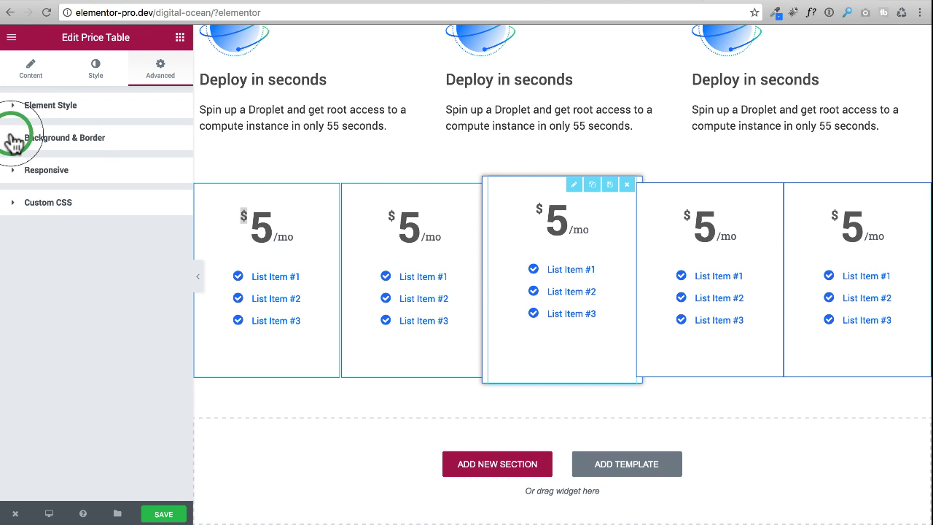
{"action": "left_click", "coordinate": [14, 204]}
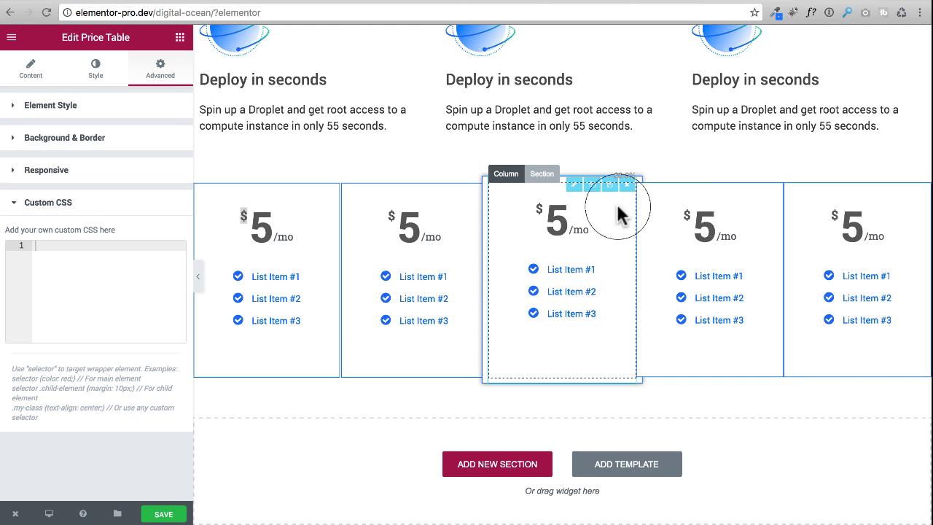
{"action": "left_click", "coordinate": [507, 172]}
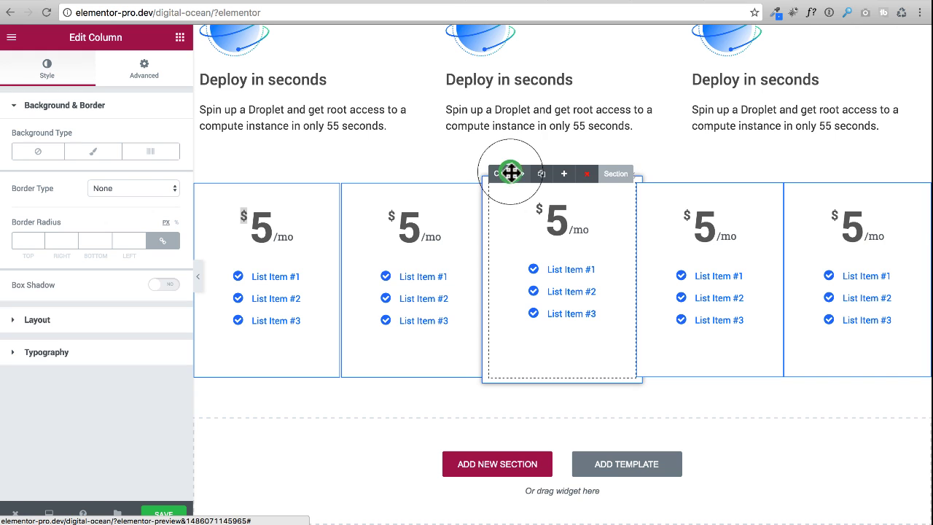
{"action": "left_click", "coordinate": [145, 69]}
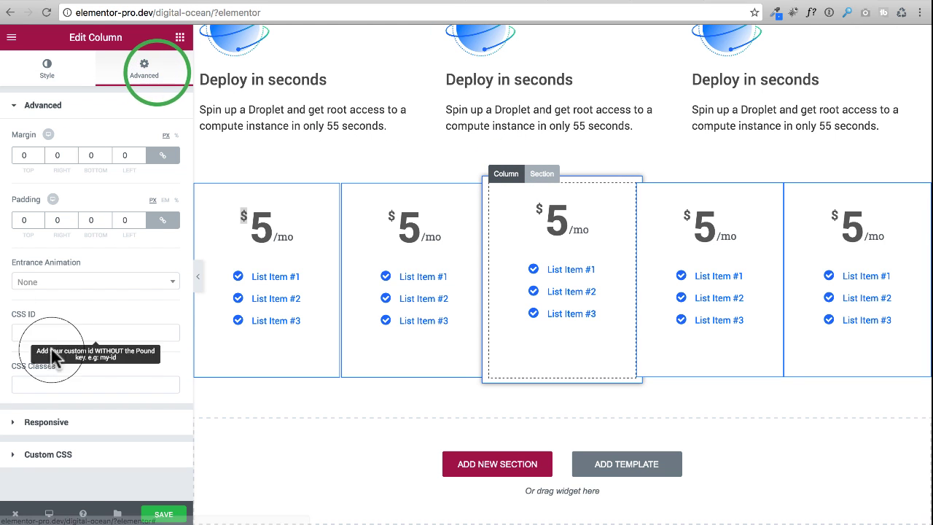
{"action": "left_click", "coordinate": [37, 454]}
{"action": "left_click", "coordinate": [78, 234]}
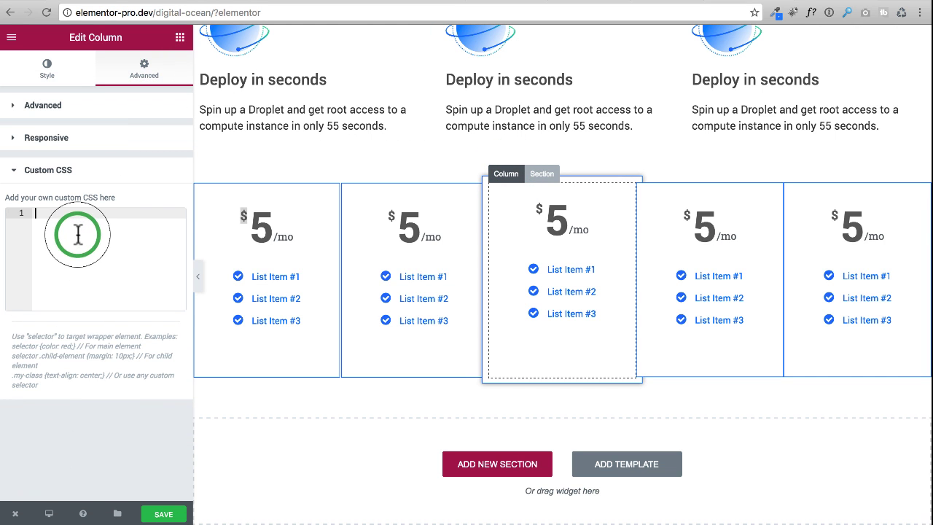
{"action": "type", "text": "selector {     z-index: 9999 }"}
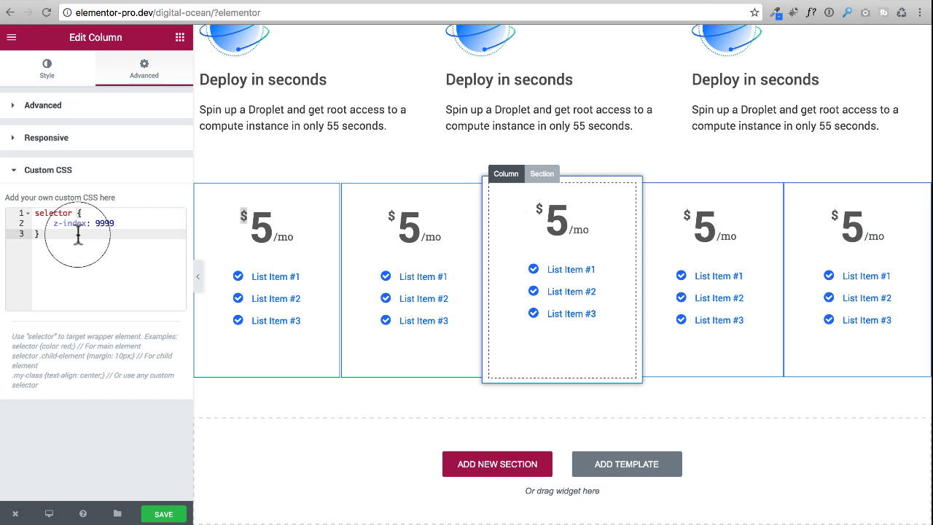
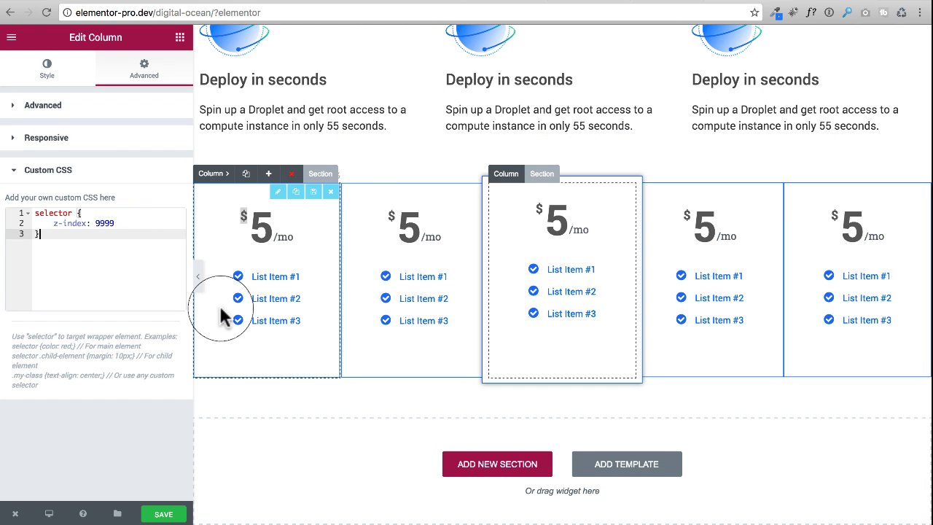
Step: Preview the row of price tables at full page width without the editing panel
{"action": "left_click", "coordinate": [47, 67]}
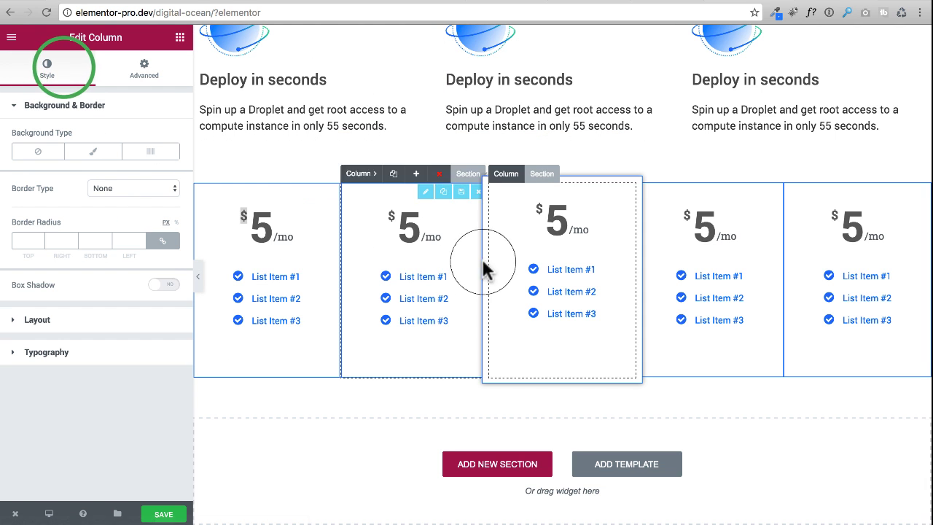
{"action": "left_click", "coordinate": [198, 276]}
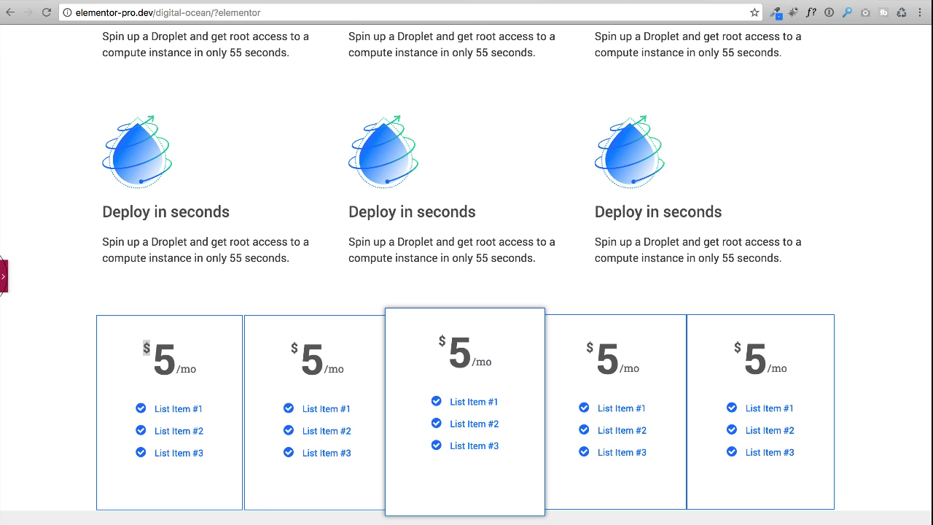
{"action": "left_click", "coordinate": [4, 279]}
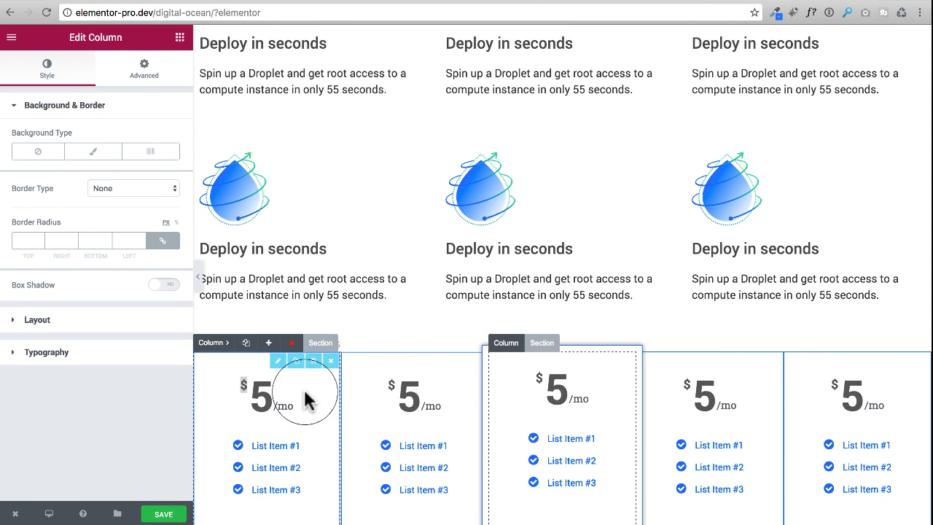
Step: Set the padding of the first price table's column to 0 px on all sides
{"action": "left_click", "coordinate": [313, 396]}
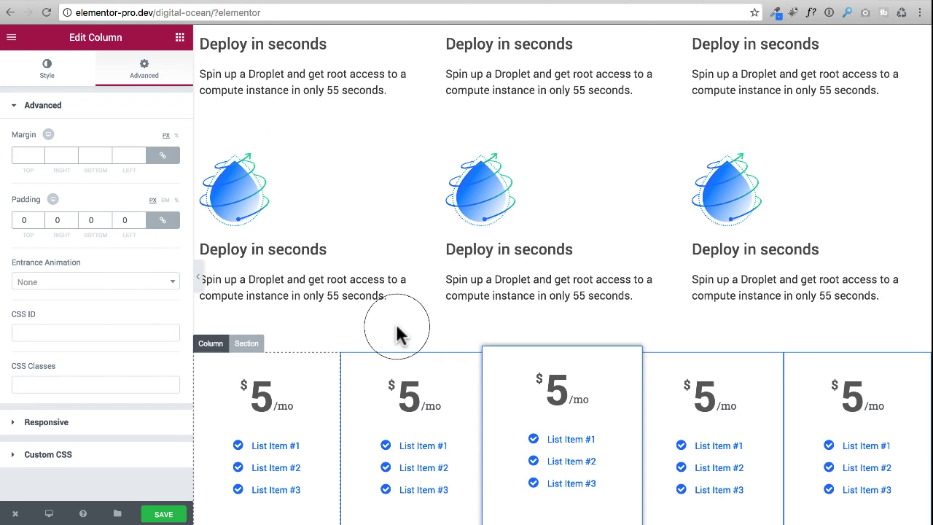
{"action": "scroll", "coordinate": [397, 325], "scroll_direction": "down", "scroll_amount": 3}
{"action": "scroll", "coordinate": [399, 318], "scroll_direction": "down", "scroll_amount": 3}
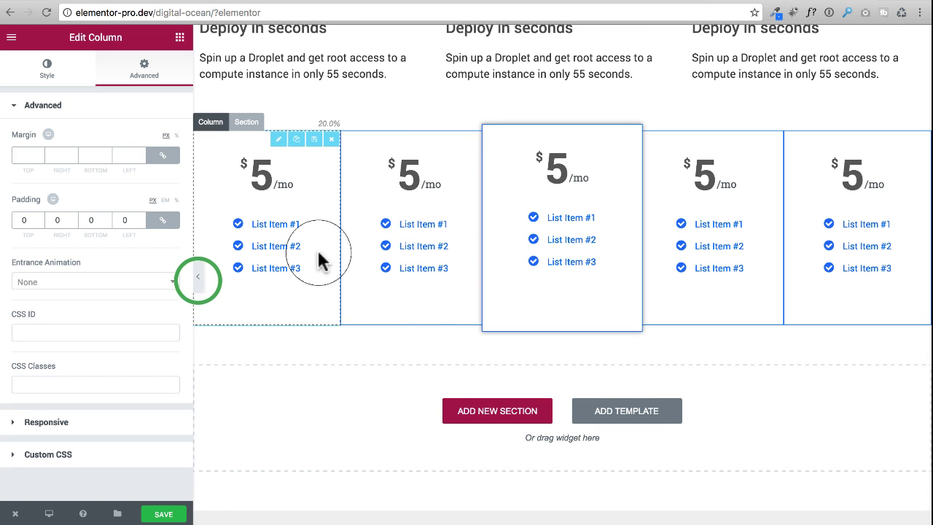
Step: Review the whole page without the editing panel, from the hero section down to the price tables
{"action": "left_click", "coordinate": [199, 276]}
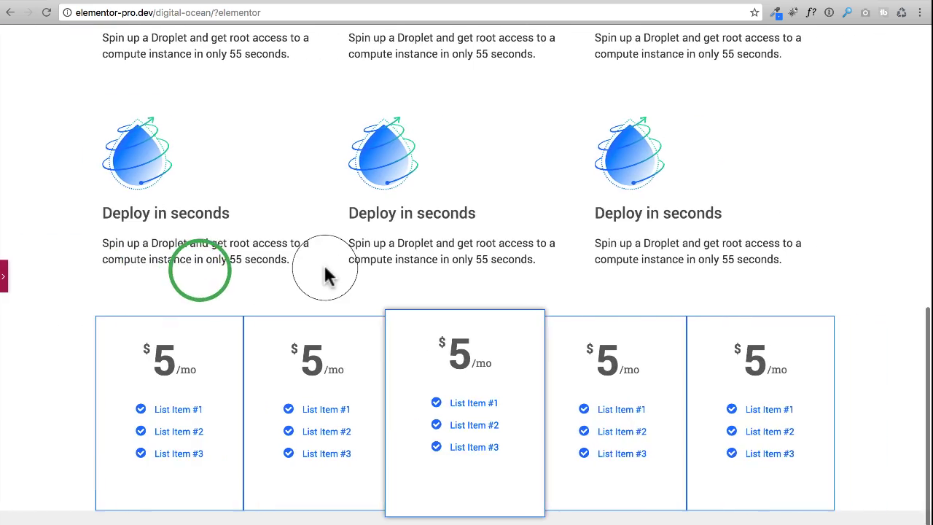
{"action": "scroll", "coordinate": [346, 262], "scroll_direction": "up", "scroll_amount": 3}
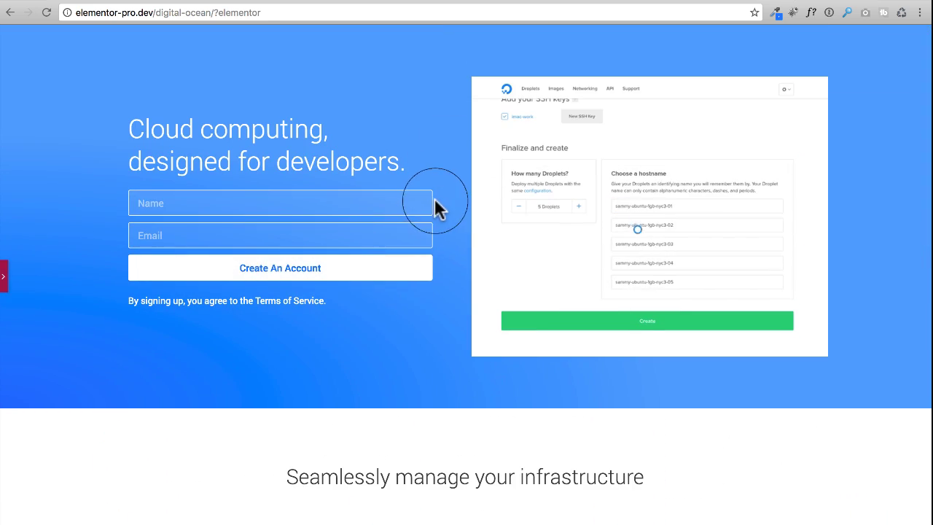
{"action": "scroll", "coordinate": [434, 198], "scroll_direction": "down", "scroll_amount": 2}
{"action": "scroll", "coordinate": [436, 200], "scroll_direction": "down", "scroll_amount": 4}
{"action": "scroll", "coordinate": [441, 207], "scroll_direction": "down", "scroll_amount": 1}
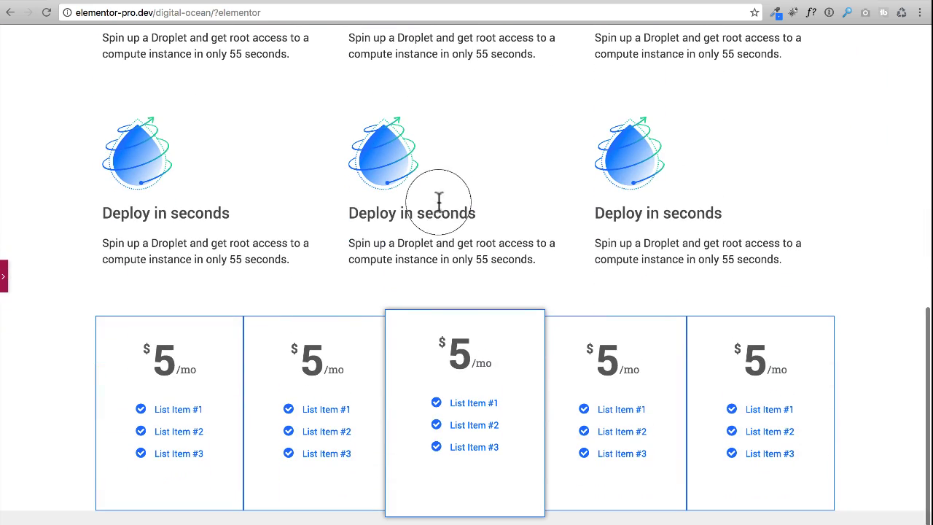
{"action": "left_click", "coordinate": [5, 277]}
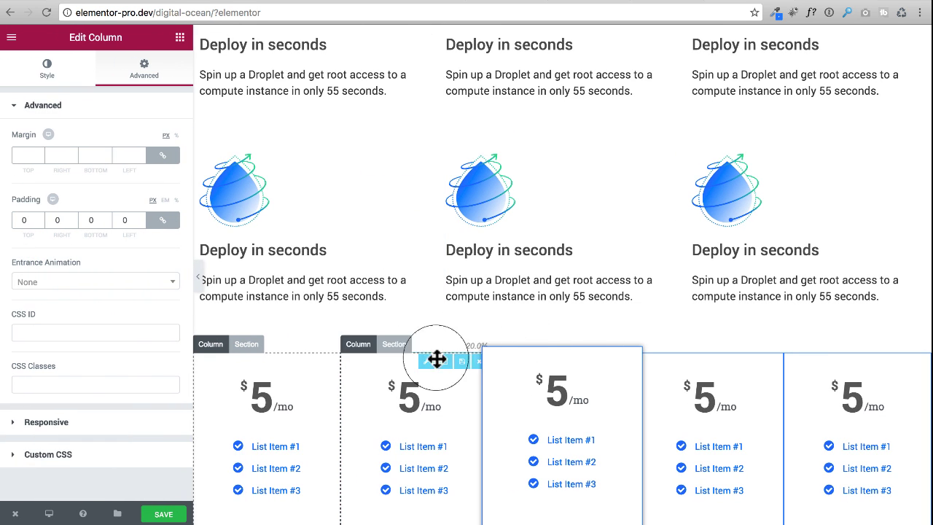
Step: Set the top and bottom margins of the price tables' section to 140 px
{"action": "left_click", "coordinate": [247, 344]}
{"action": "left_click", "coordinate": [157, 71]}
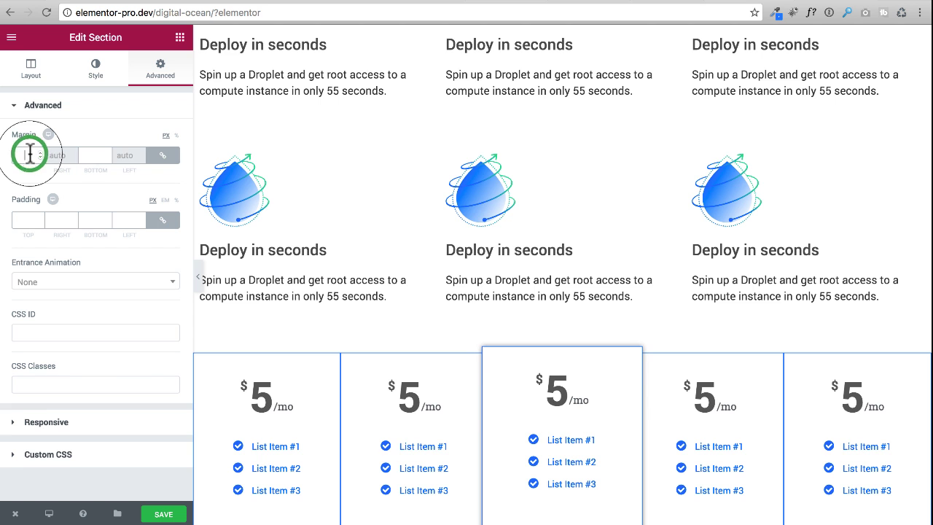
{"action": "type", "text": "0"}
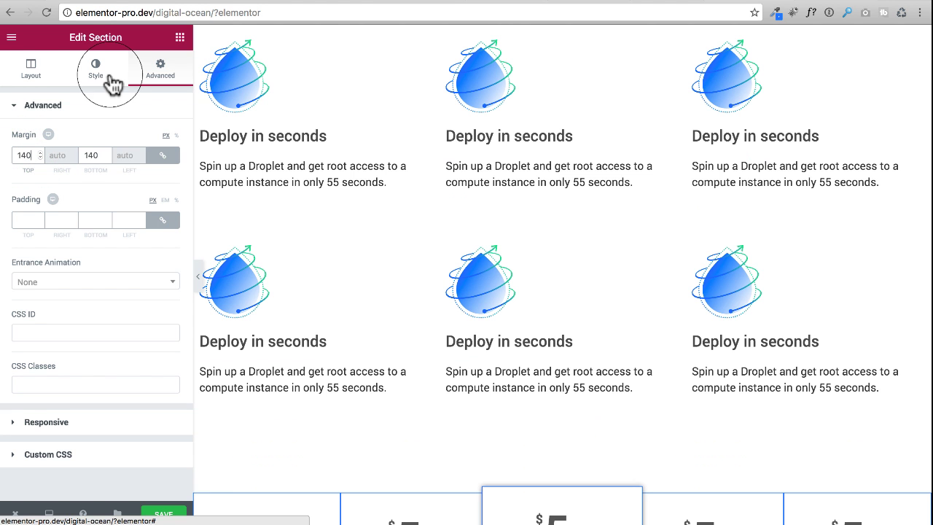
{"action": "left_click", "coordinate": [96, 70]}
Step: Add a new single-column section below the row of price tables
{"action": "scroll", "coordinate": [616, 388], "scroll_direction": "down", "scroll_amount": 5}
{"action": "scroll", "coordinate": [617, 388], "scroll_direction": "down", "scroll_amount": 2}
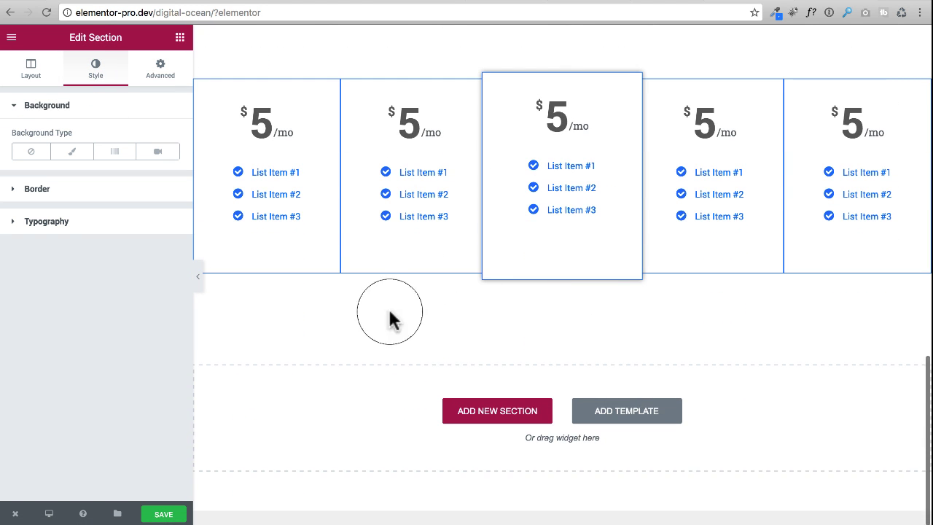
{"action": "left_click", "coordinate": [499, 411]}
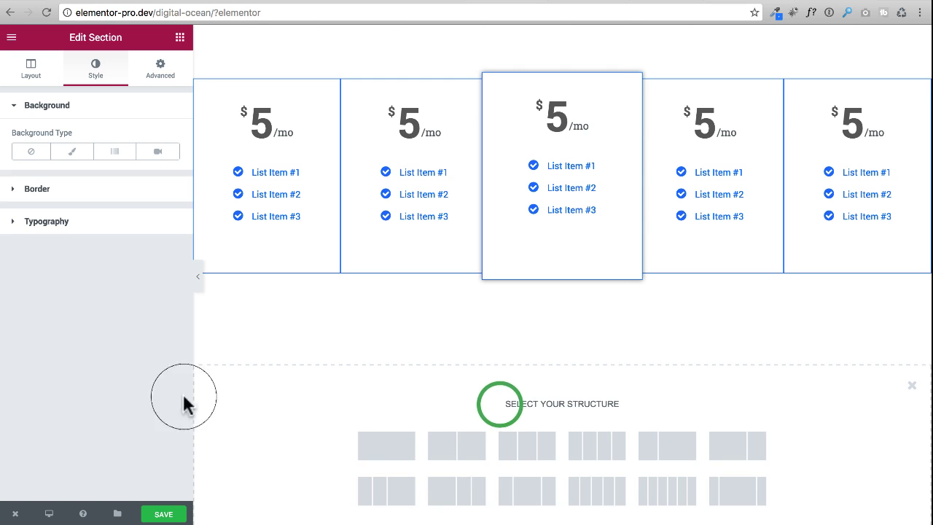
{"action": "left_click", "coordinate": [387, 444]}
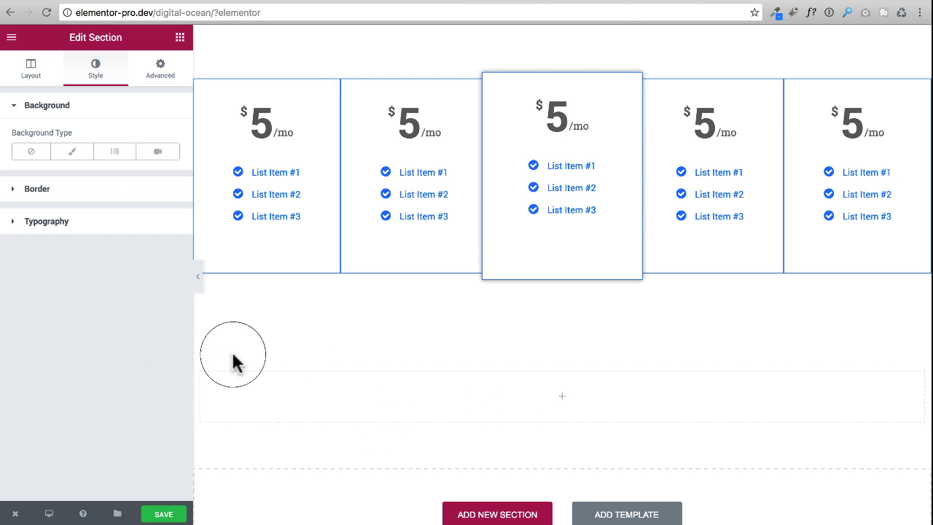
Step: Switch to the DigitalOcean homepage and sample the blue #0069FF from the banner above the footer, copying it to the clipboard
{"action": "left_click", "coordinate": [820, 3]}
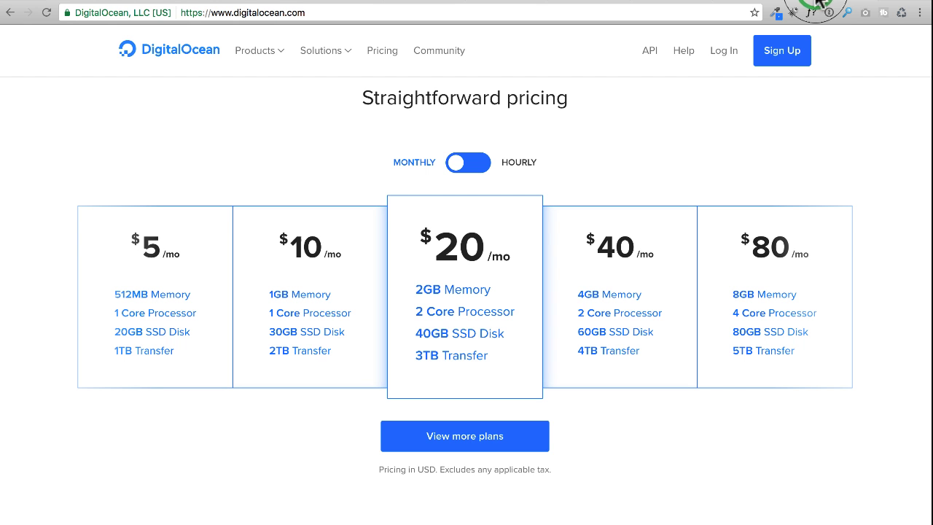
{"action": "left_click", "coordinate": [776, 13]}
{"action": "scroll", "coordinate": [612, 117], "scroll_direction": "down", "scroll_amount": 15}
{"action": "scroll", "coordinate": [466, 146], "scroll_direction": "up", "scroll_amount": 4}
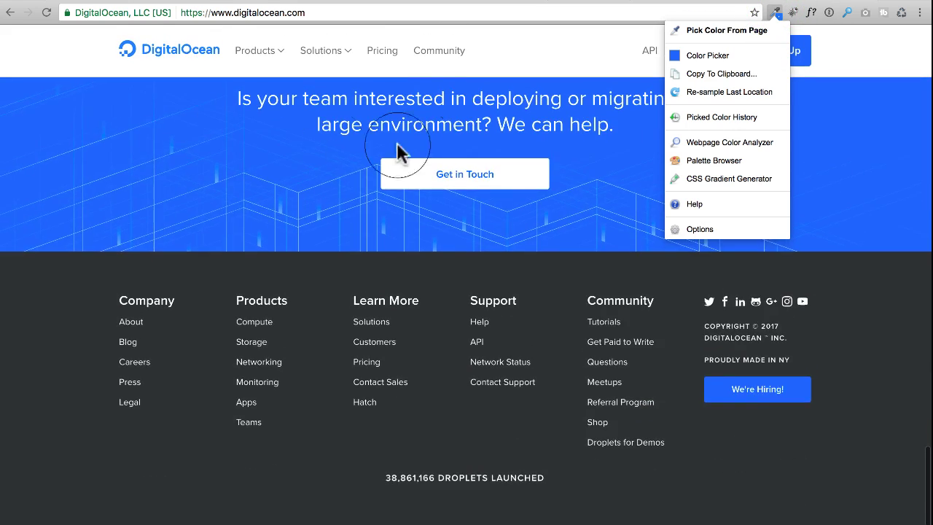
{"action": "left_click", "coordinate": [703, 27]}
{"action": "scroll", "coordinate": [139, 167], "scroll_direction": "up", "scroll_amount": 1}
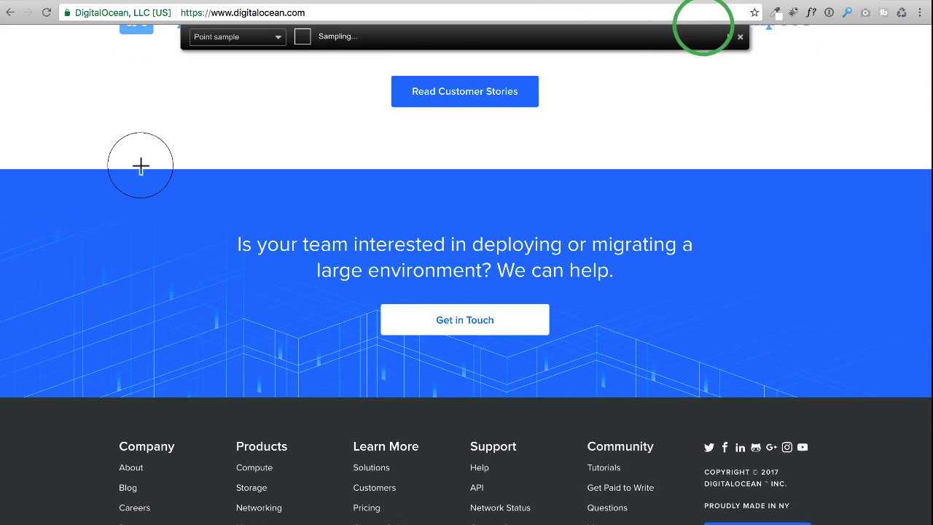
{"action": "left_click", "coordinate": [138, 181]}
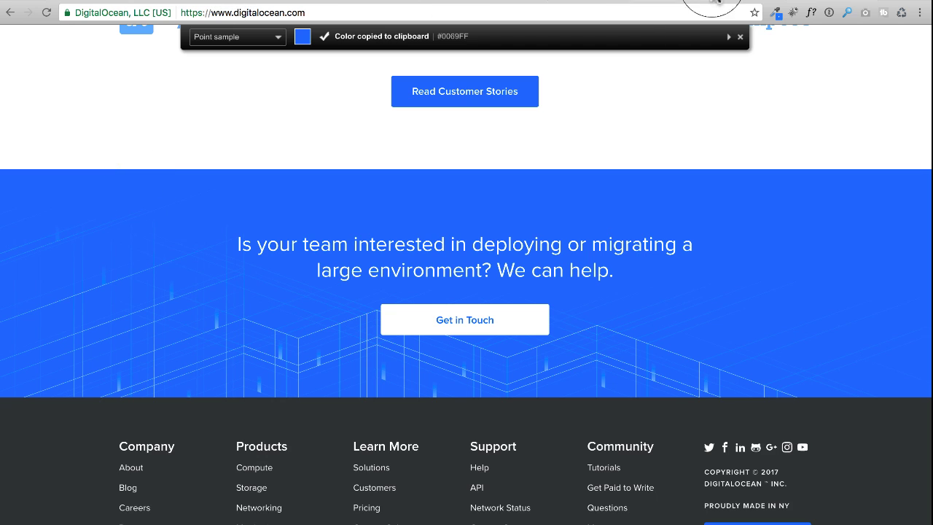
{"action": "scroll", "coordinate": [467, 291], "scroll_direction": "down", "scroll_amount": 1}
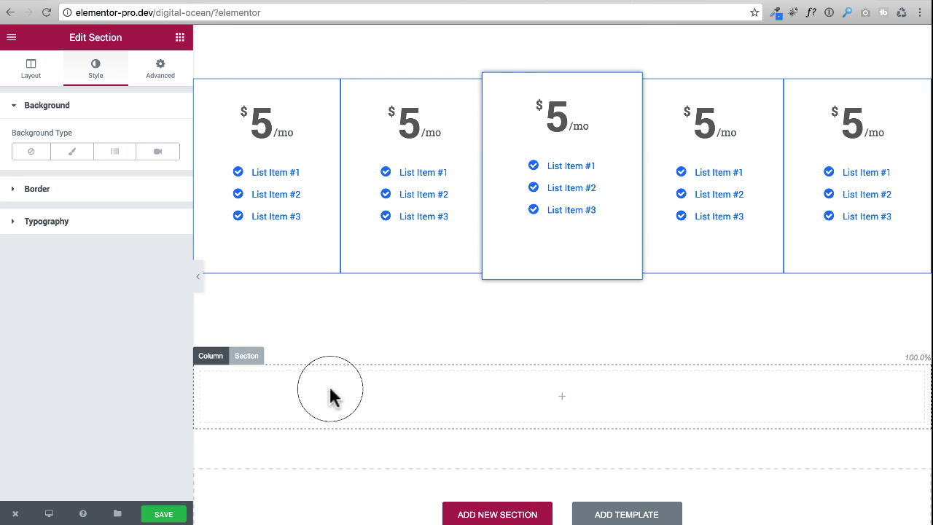
Step: Give the new section below the price tables a classic background in the blue #0069ff
{"action": "left_click", "coordinate": [237, 355]}
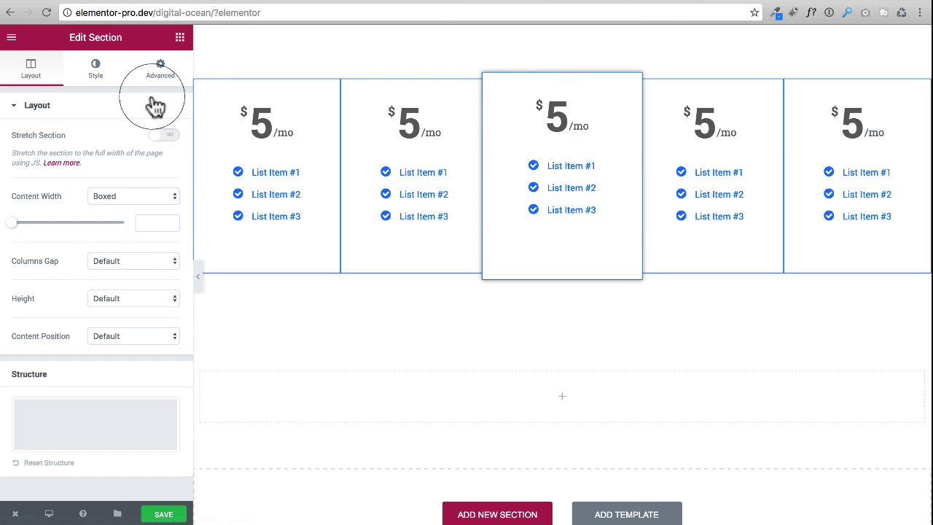
{"action": "left_click", "coordinate": [91, 67]}
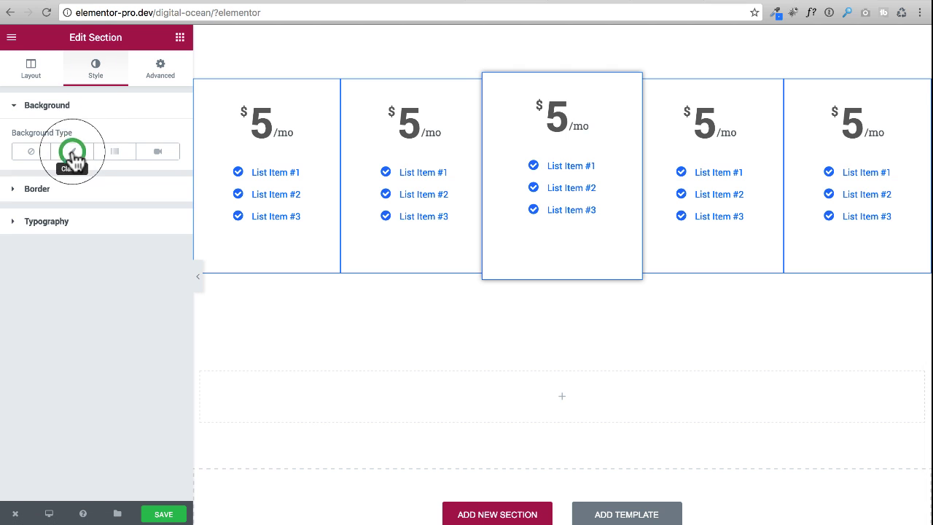
{"action": "left_click", "coordinate": [74, 152]}
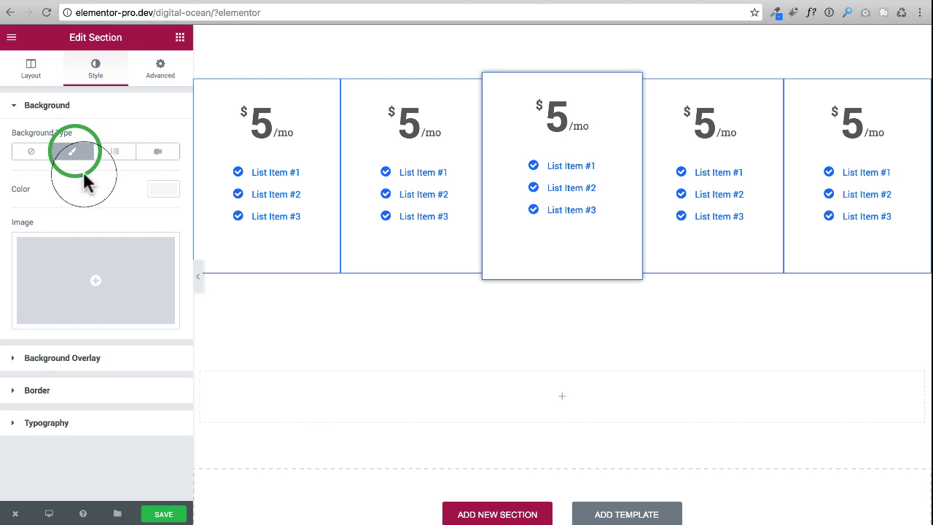
{"action": "left_click", "coordinate": [168, 190]}
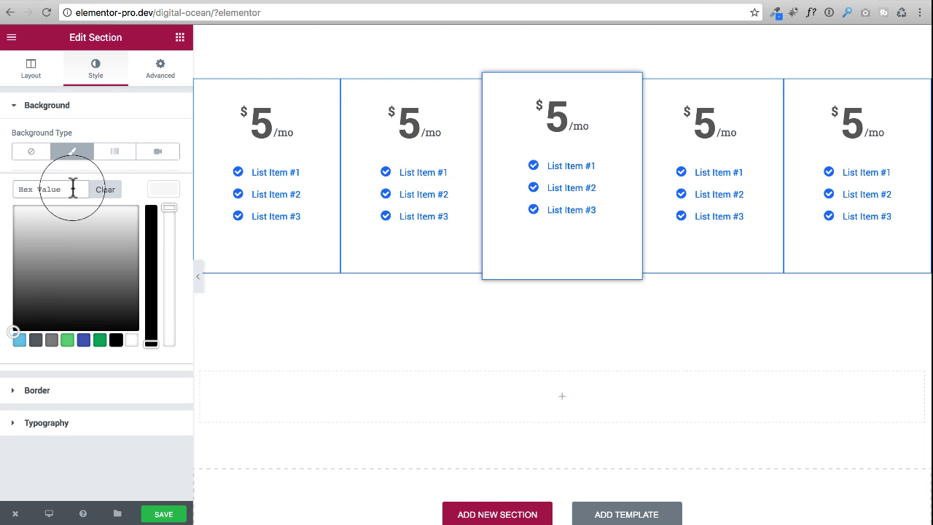
{"action": "type", "text": "#0069ff"}
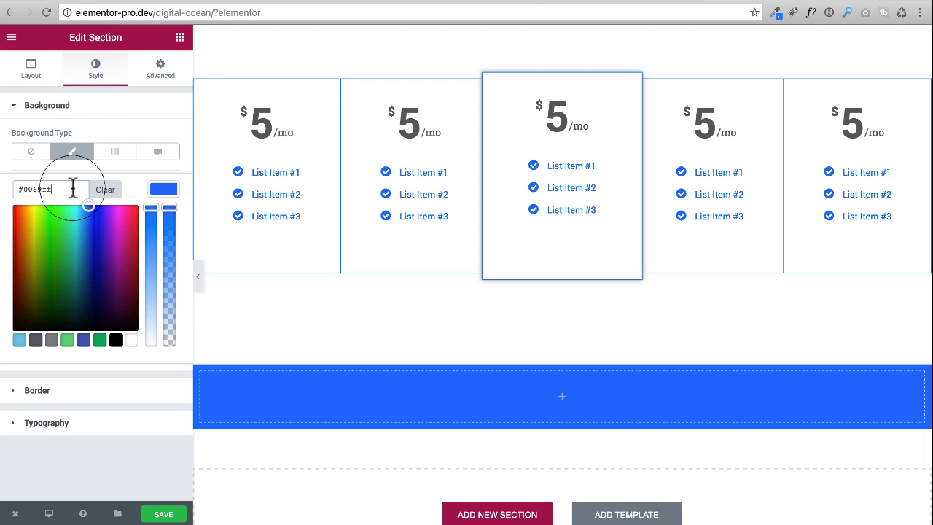
{"action": "left_click", "coordinate": [134, 179]}
Step: Duplicate the hero heading "Cloud computing, designed for developers.", move the copy into the blue section and centre it
{"action": "scroll", "coordinate": [359, 265], "scroll_direction": "up", "scroll_amount": 10}
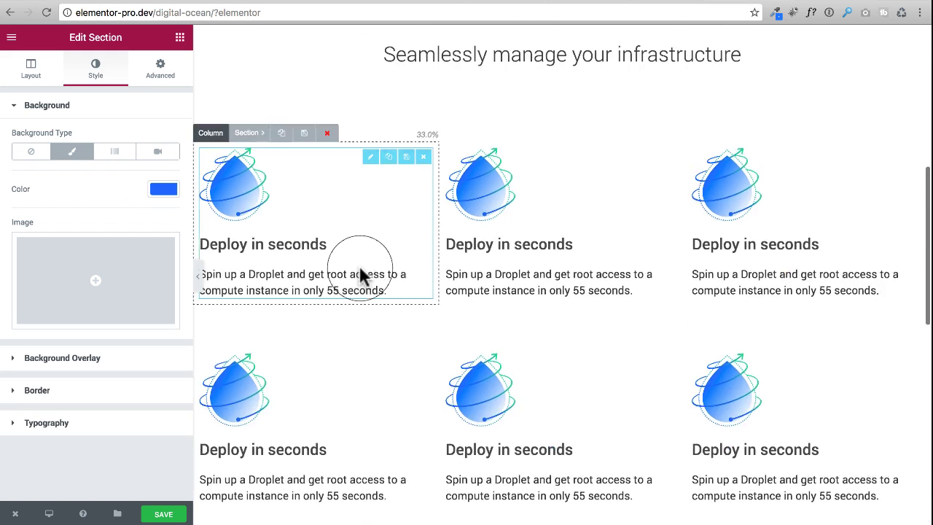
{"action": "scroll", "coordinate": [416, 280], "scroll_direction": "down", "scroll_amount": 1}
{"action": "scroll", "coordinate": [415, 277], "scroll_direction": "up", "scroll_amount": 3}
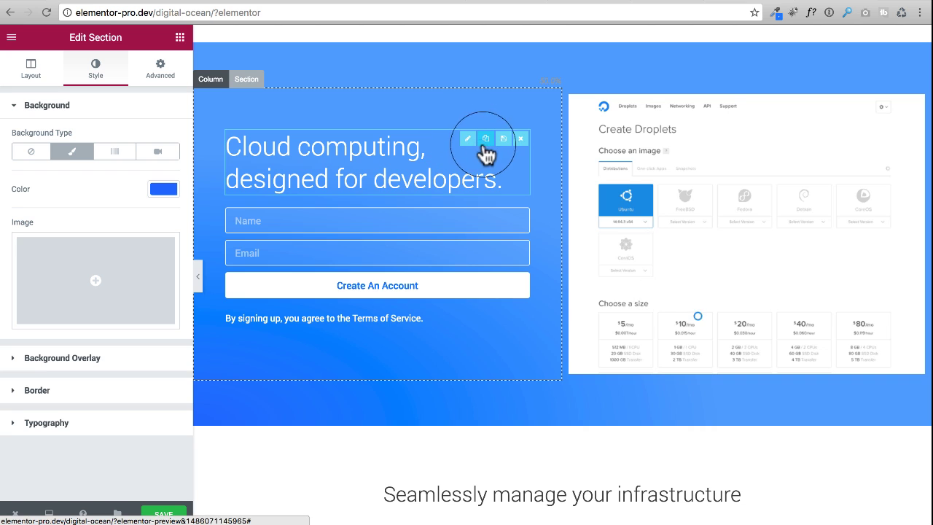
{"action": "left_click", "coordinate": [484, 140]}
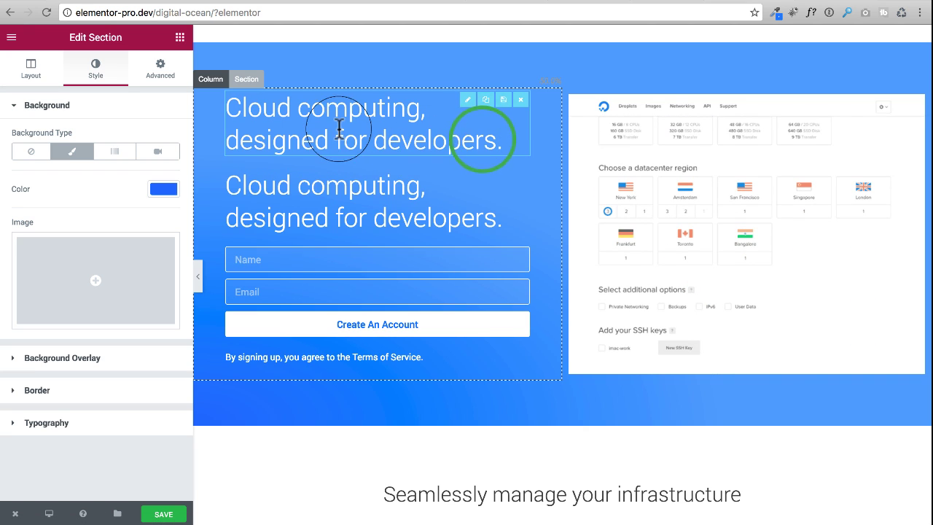
{"action": "left_click_drag", "start_coordinate": [335, 129], "coordinate": [479, 298]}
{"action": "left_click", "coordinate": [462, 307]}
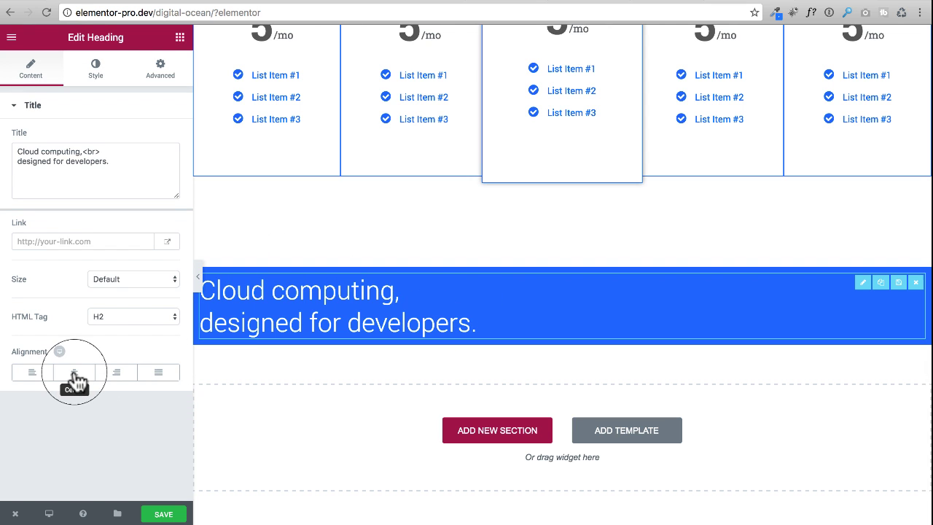
{"action": "left_click", "coordinate": [74, 372]}
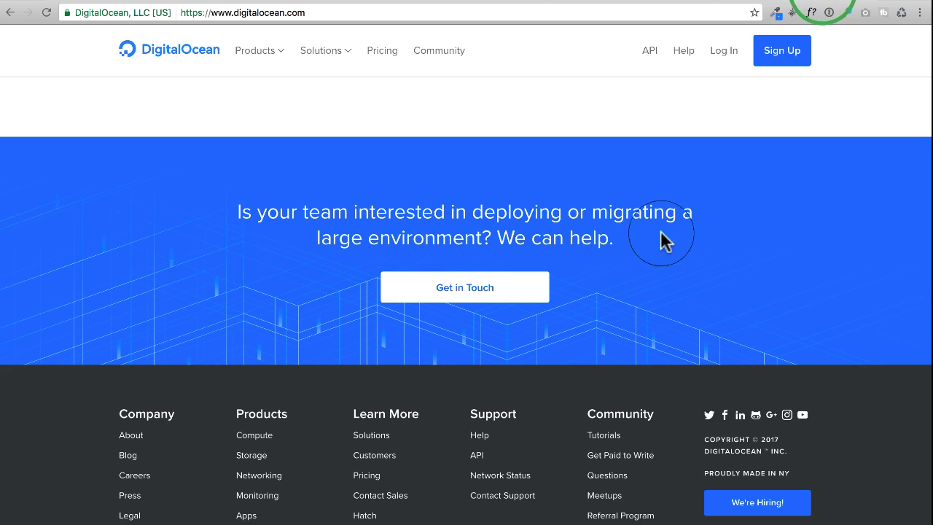
Step: Replace the copied heading's text with the DigitalOcean banner's "Is your team interested in deploying or migrating a large environment? We can help."
{"action": "left_click_drag", "start_coordinate": [638, 237], "coordinate": [178, 210]}
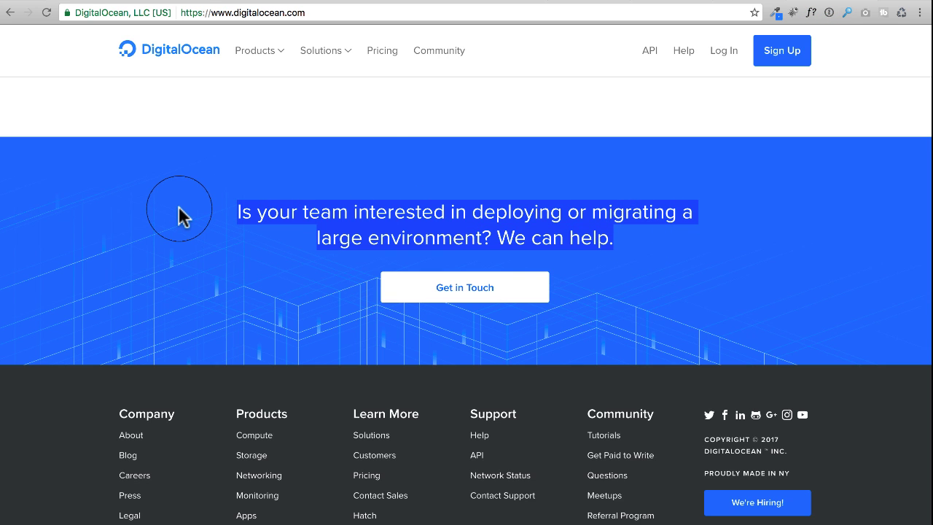
{"action": "left_click", "coordinate": [745, 3]}
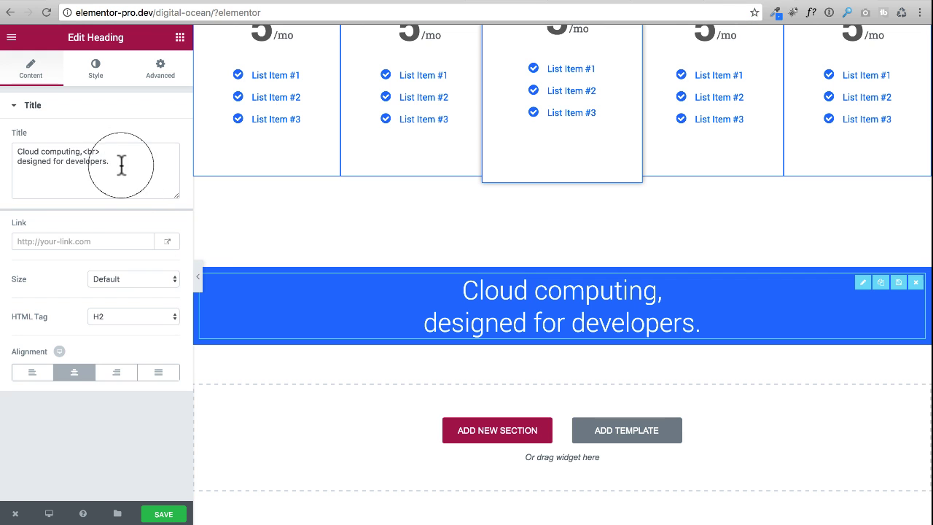
{"action": "left_click_drag", "start_coordinate": [128, 165], "coordinate": [98, 126]}
{"action": "type", "text": "Is your team interested in deploying or migrating a large environment? We can help."}
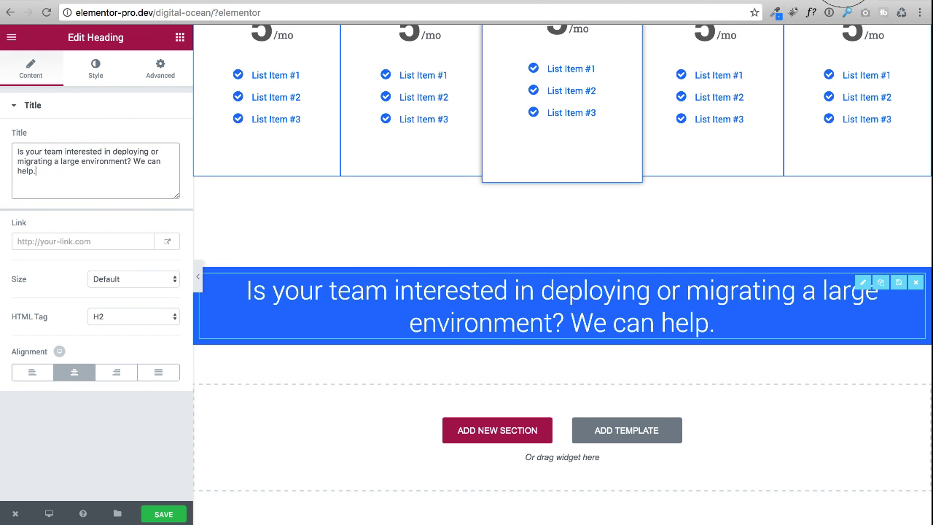
Step: Compare the heading's line break with the DigitalOcean banner and insert a <br> before "large environment"
{"action": "left_click", "coordinate": [823, 3]}
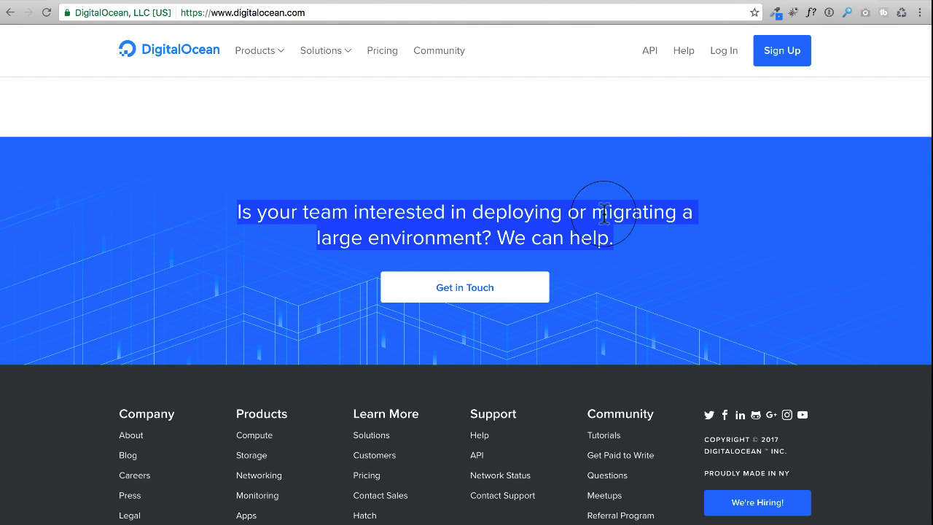
{"action": "left_click", "coordinate": [746, 2]}
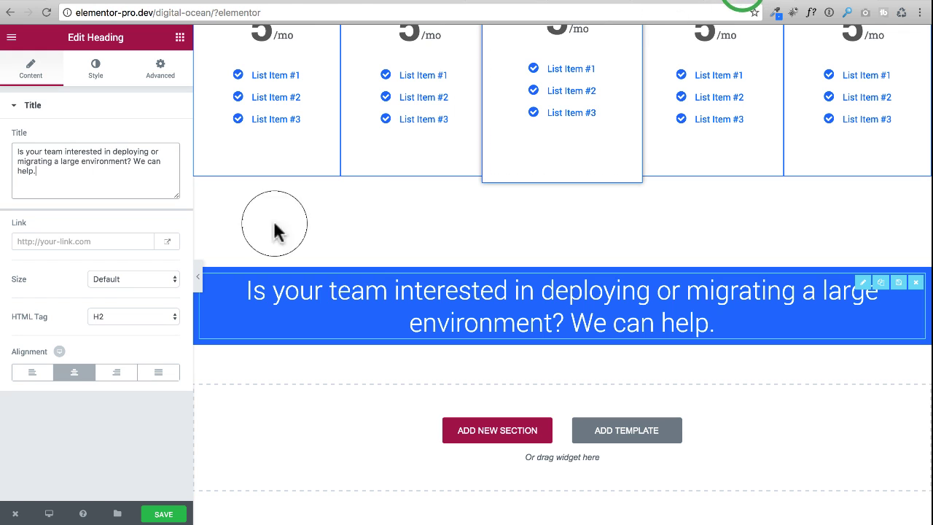
{"action": "left_click", "coordinate": [61, 161]}
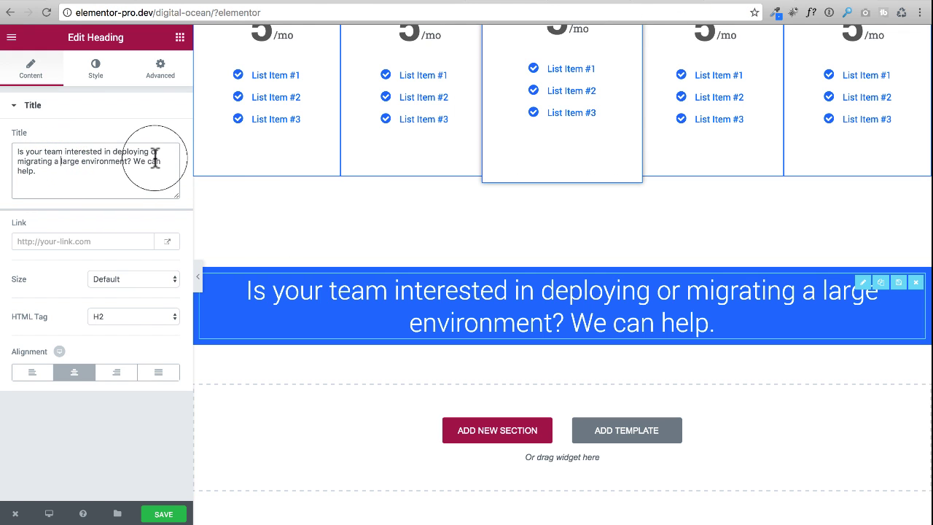
{"action": "type", "text": "<br>"}
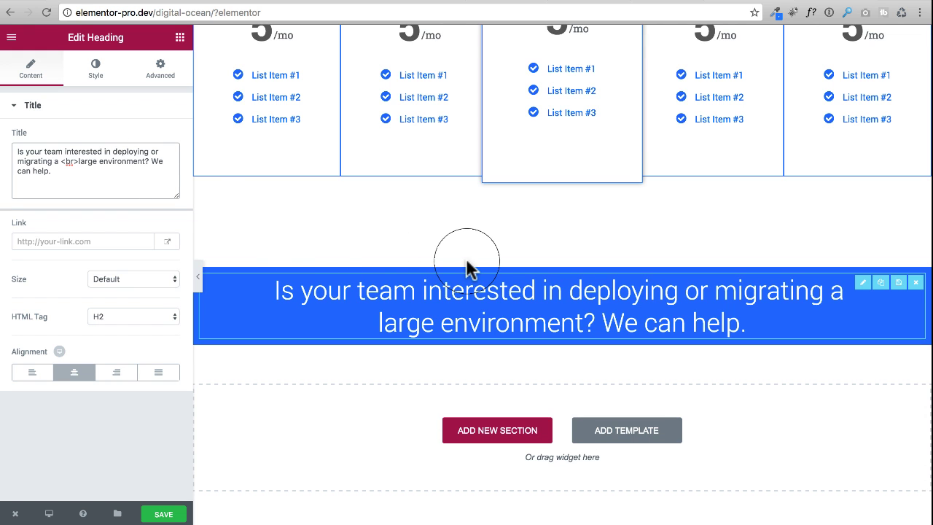
Step: Set the blue section's top and bottom padding to 70 px, with the padding sides unlinked
{"action": "left_click", "coordinate": [162, 72]}
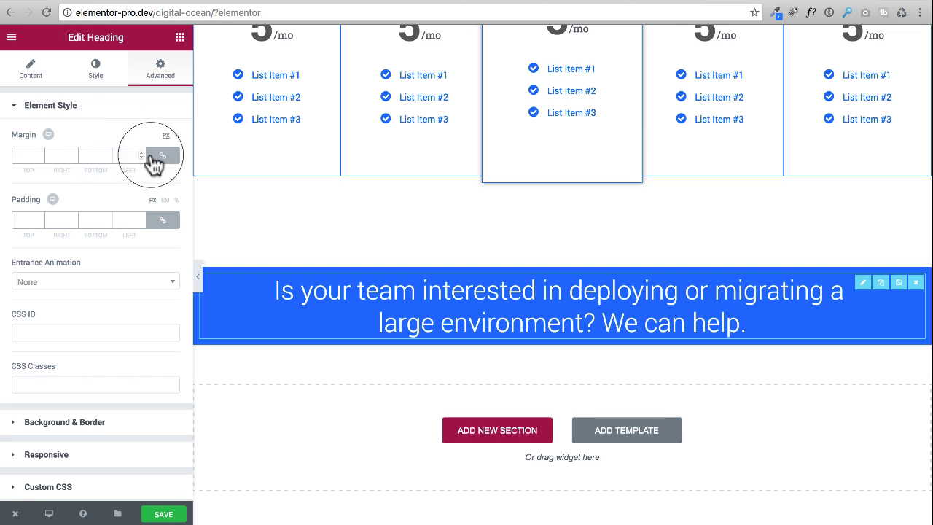
{"action": "left_click", "coordinate": [164, 221]}
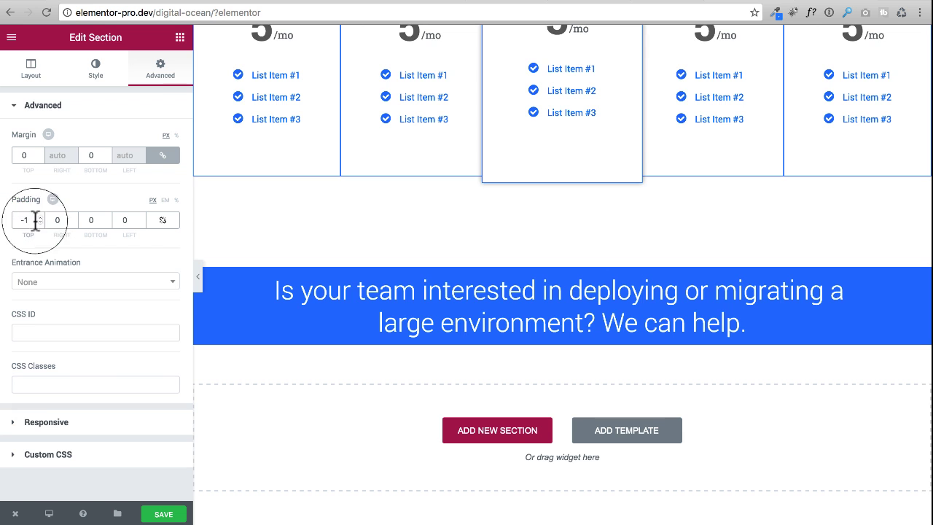
{"action": "type", "text": "70"}
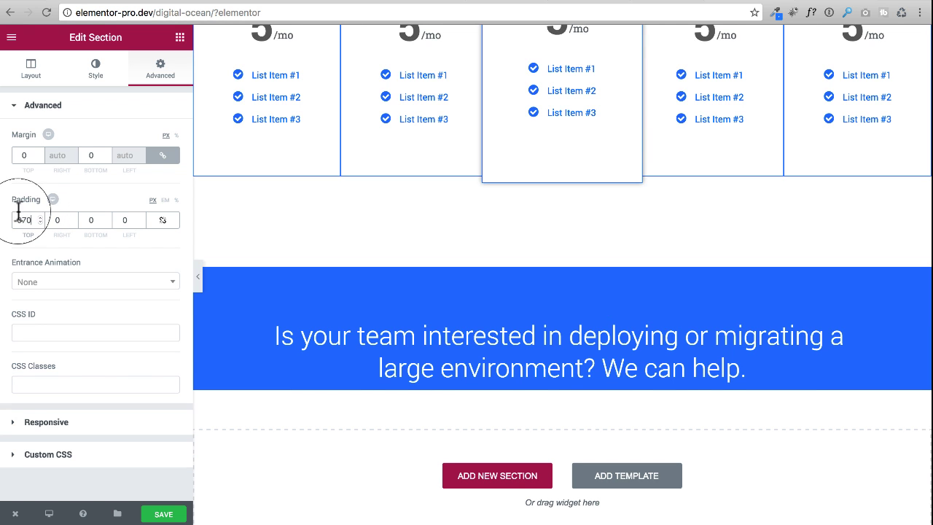
{"action": "left_click", "coordinate": [102, 221]}
{"action": "type", "text": "70"}
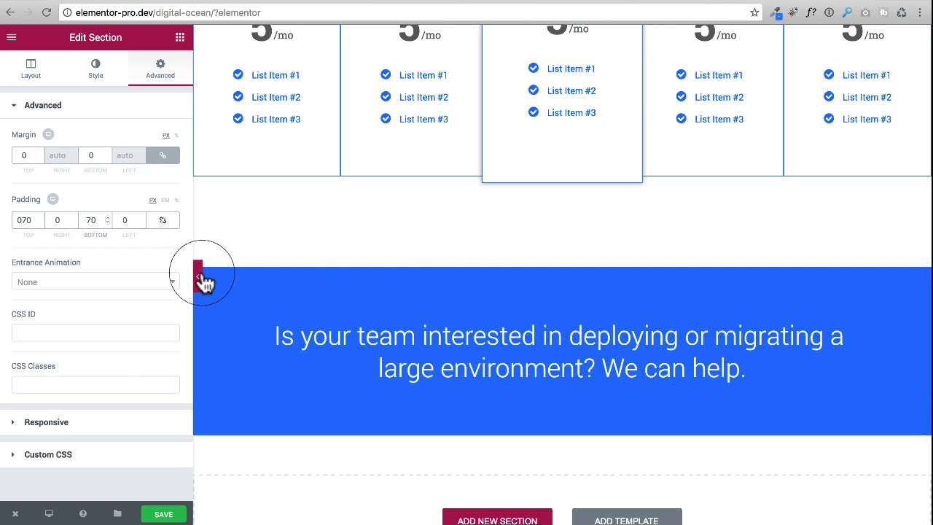
Step: Review the whole page from the hero section to the blue call-to-action section, with and without the editing panel
{"action": "scroll", "coordinate": [516, 331], "scroll_direction": "up", "scroll_amount": 5}
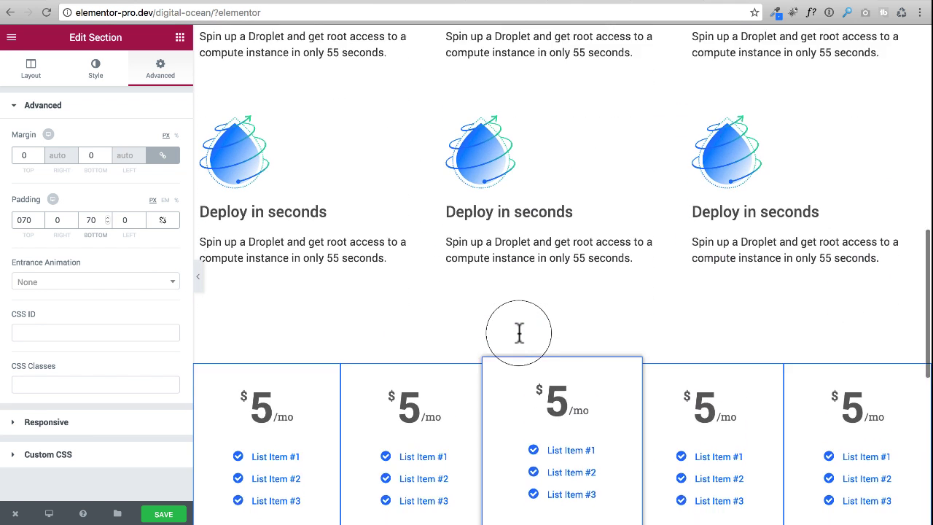
{"action": "scroll", "coordinate": [510, 306], "scroll_direction": "down", "scroll_amount": 2}
{"action": "scroll", "coordinate": [454, 221], "scroll_direction": "down", "scroll_amount": 5}
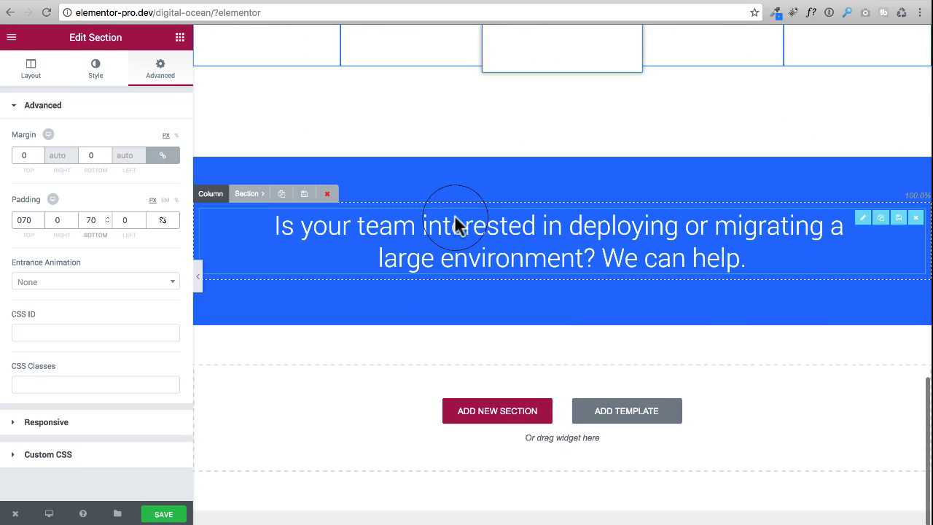
{"action": "scroll", "coordinate": [530, 251], "scroll_direction": "up", "scroll_amount": 15}
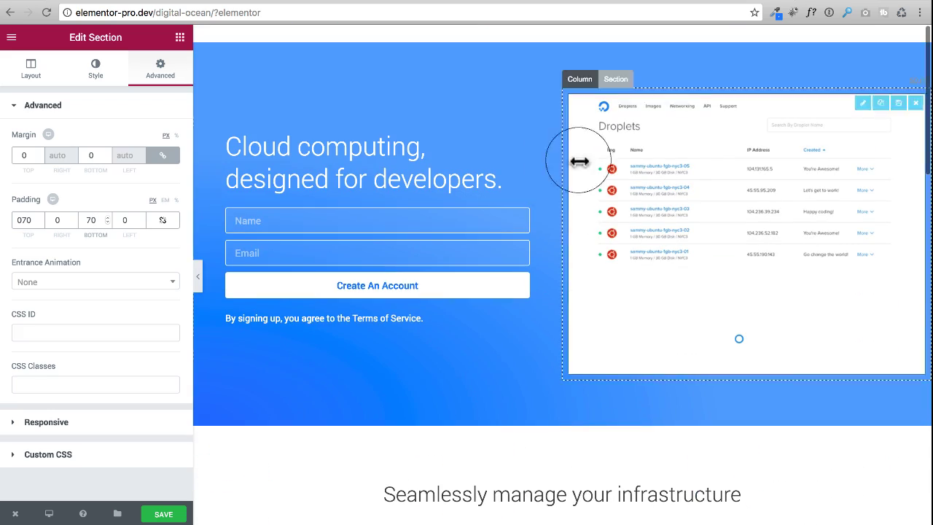
{"action": "left_click", "coordinate": [198, 276]}
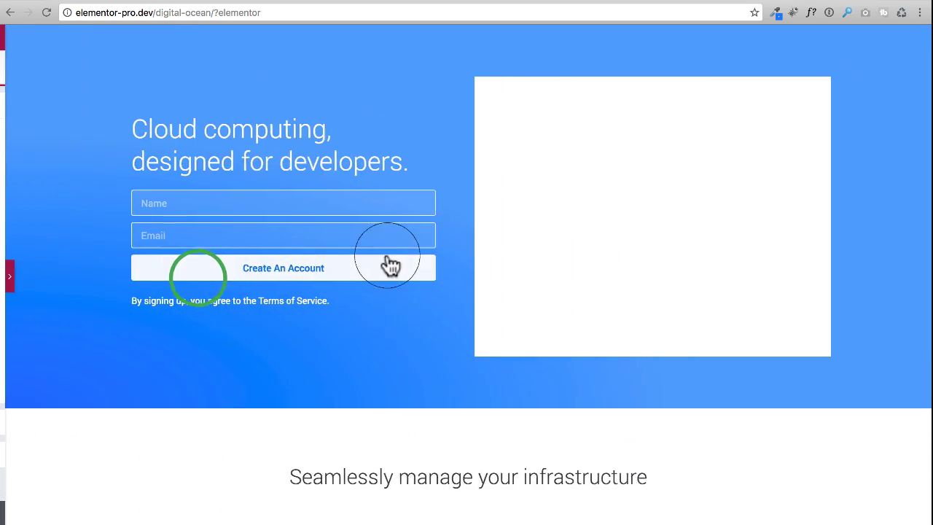
{"action": "scroll", "coordinate": [408, 270], "scroll_direction": "down", "scroll_amount": 6}
{"action": "scroll", "coordinate": [435, 276], "scroll_direction": "down", "scroll_amount": 8}
{"action": "scroll", "coordinate": [435, 276], "scroll_direction": "up", "scroll_amount": 14}
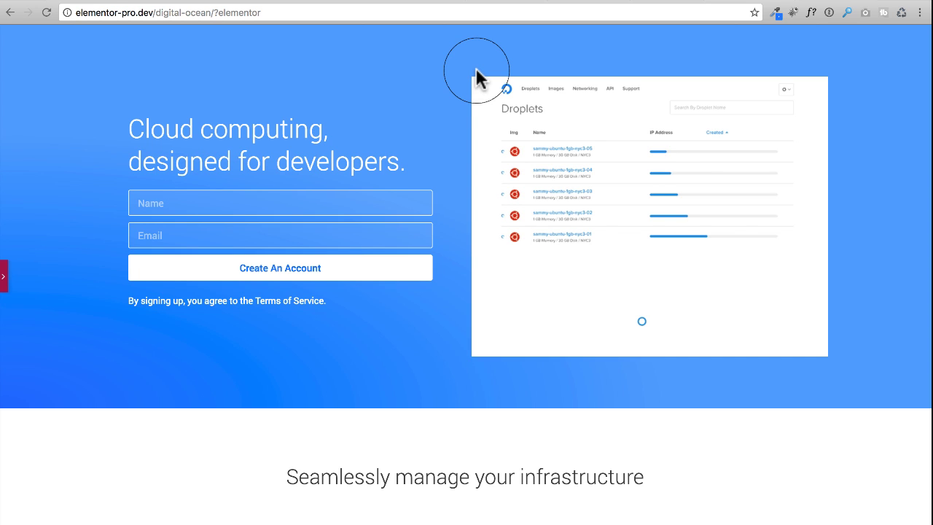
{"action": "left_click", "coordinate": [11, 288]}
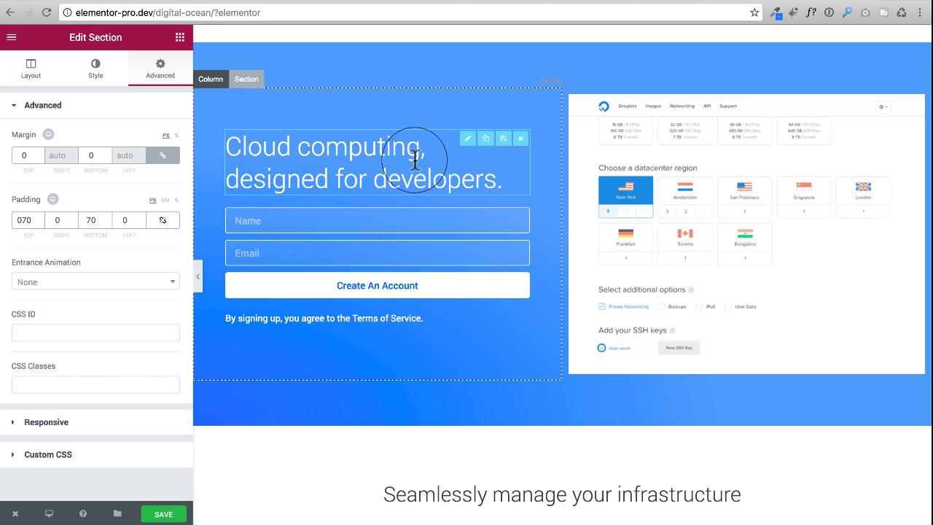
{"action": "scroll", "coordinate": [412, 164], "scroll_direction": "down", "scroll_amount": 8}
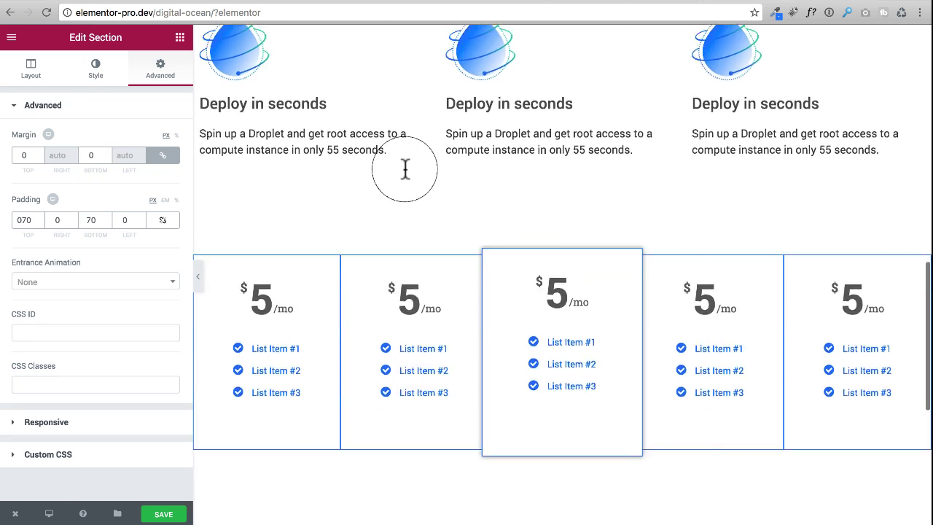
{"action": "scroll", "coordinate": [405, 169], "scroll_direction": "down", "scroll_amount": 3}
{"action": "scroll", "coordinate": [406, 169], "scroll_direction": "up", "scroll_amount": 2}
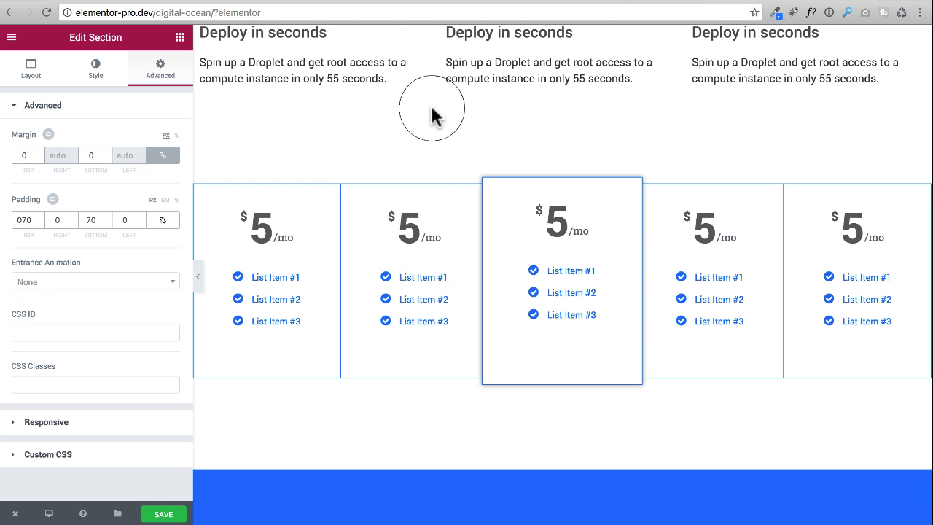
{"action": "scroll", "coordinate": [431, 109], "scroll_direction": "up", "scroll_amount": 10}
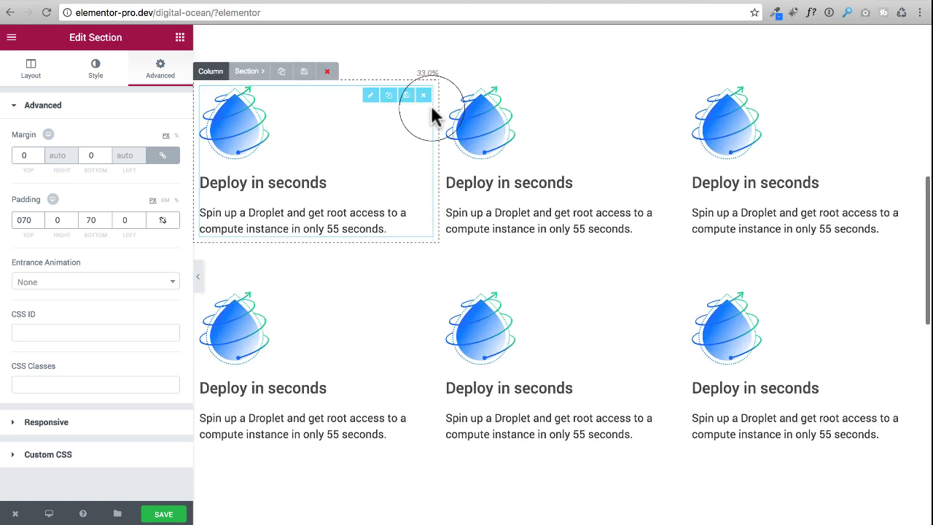
{"action": "scroll", "coordinate": [432, 111], "scroll_direction": "up", "scroll_amount": 2}
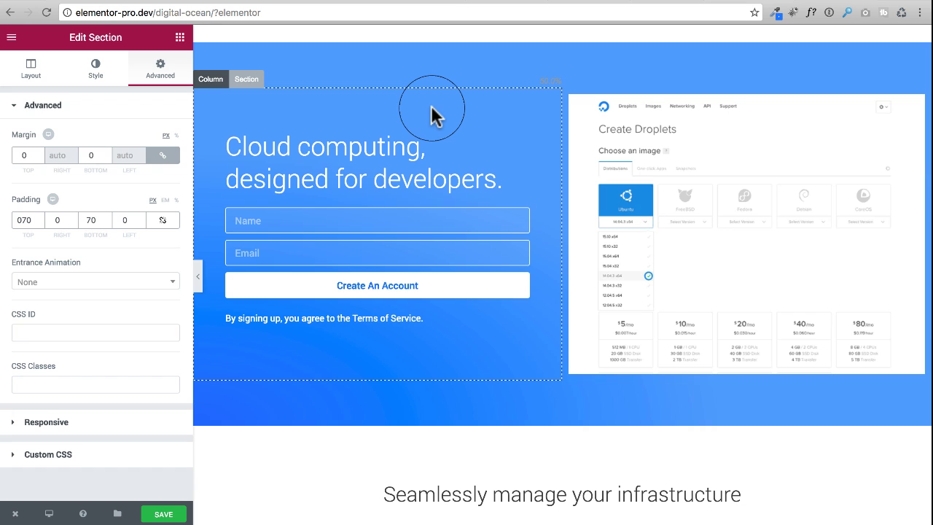